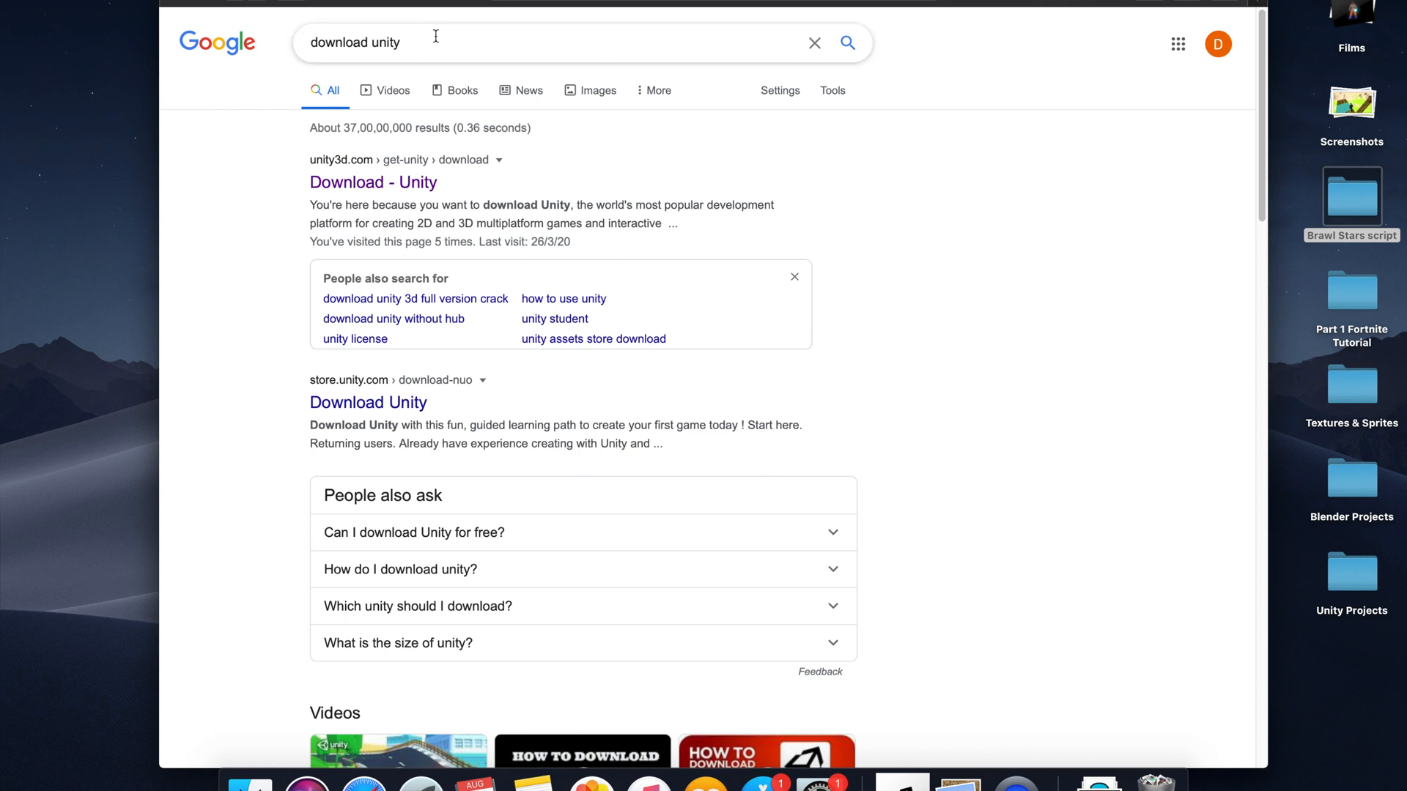
- Open the Download - Unity page from the search results and switch to Unity Hub
key(super+a)
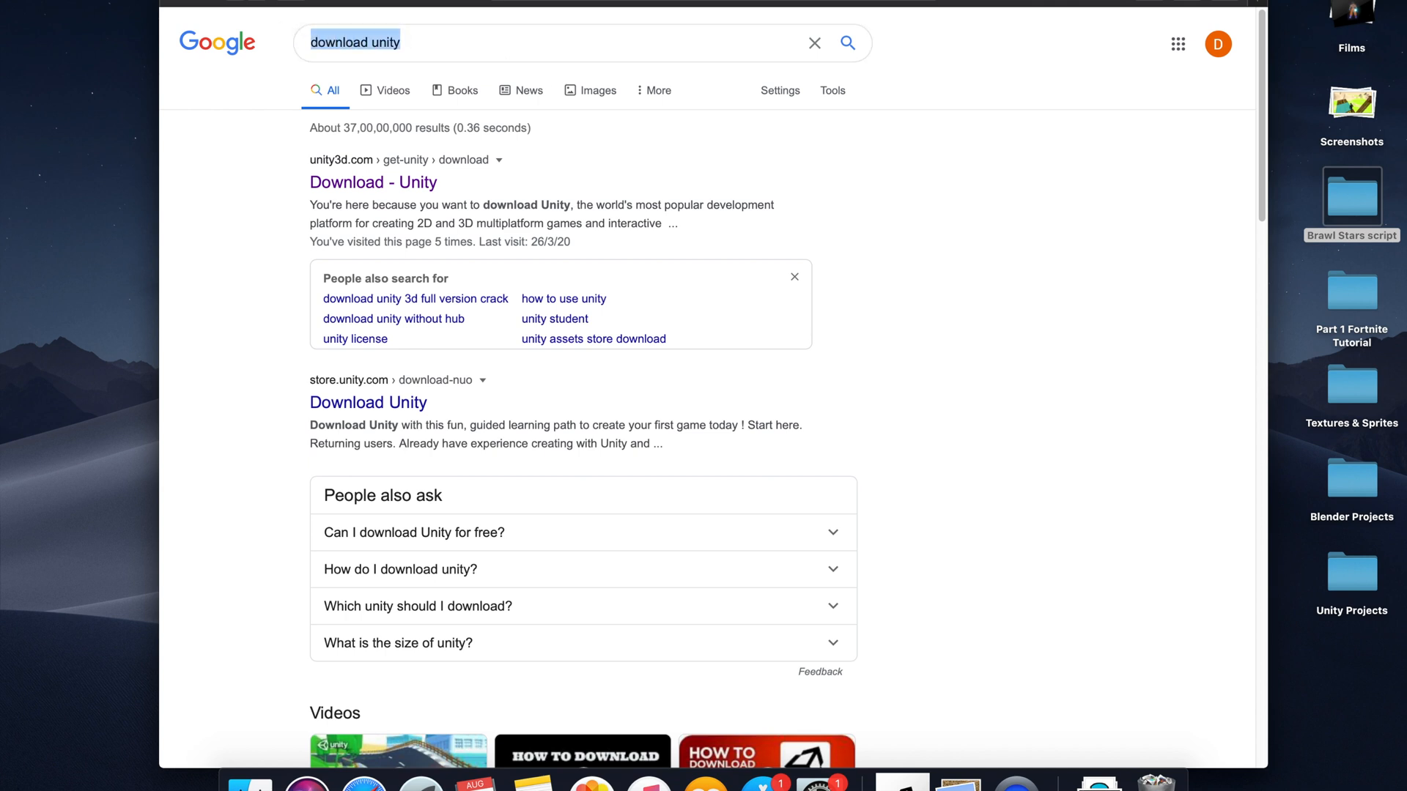
click(385, 183)
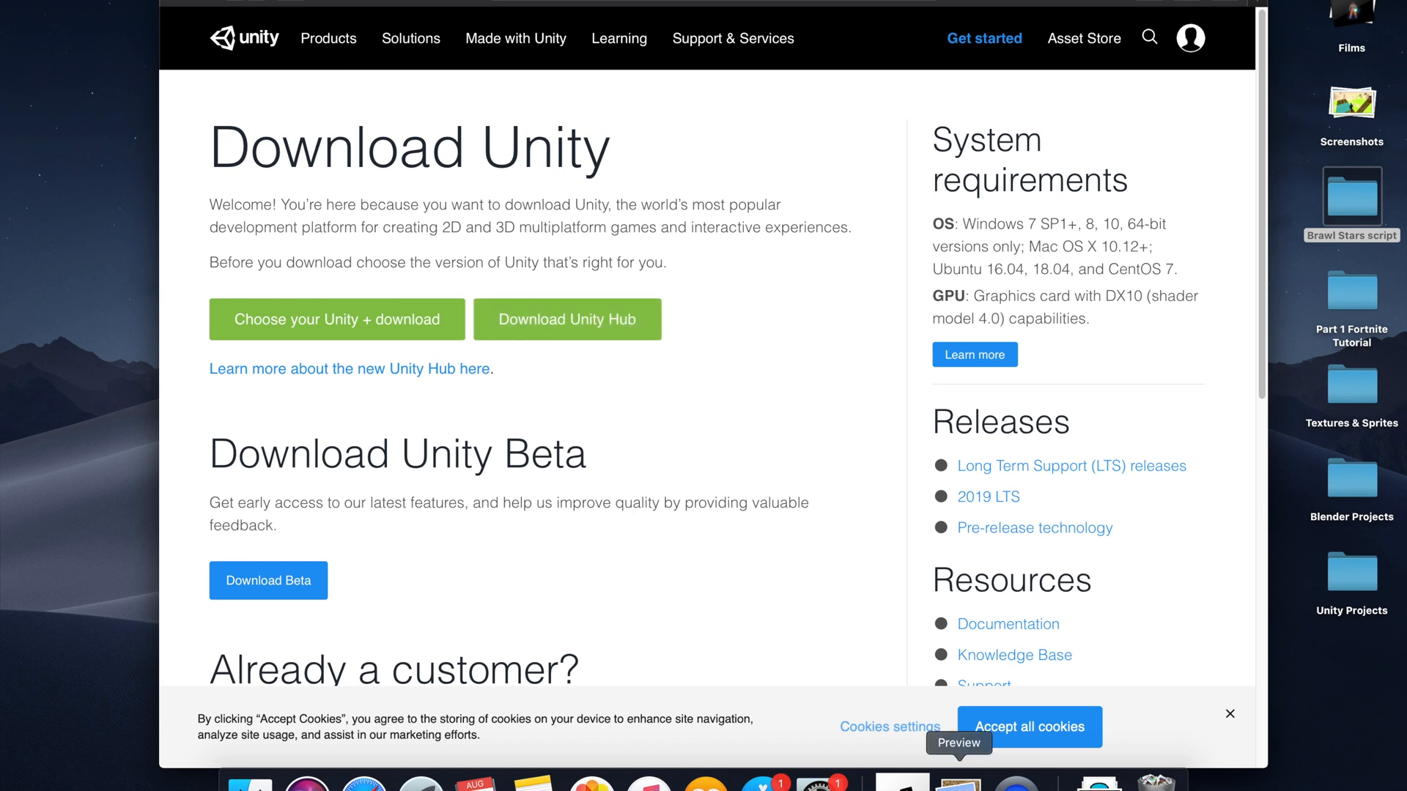
click(902, 781)
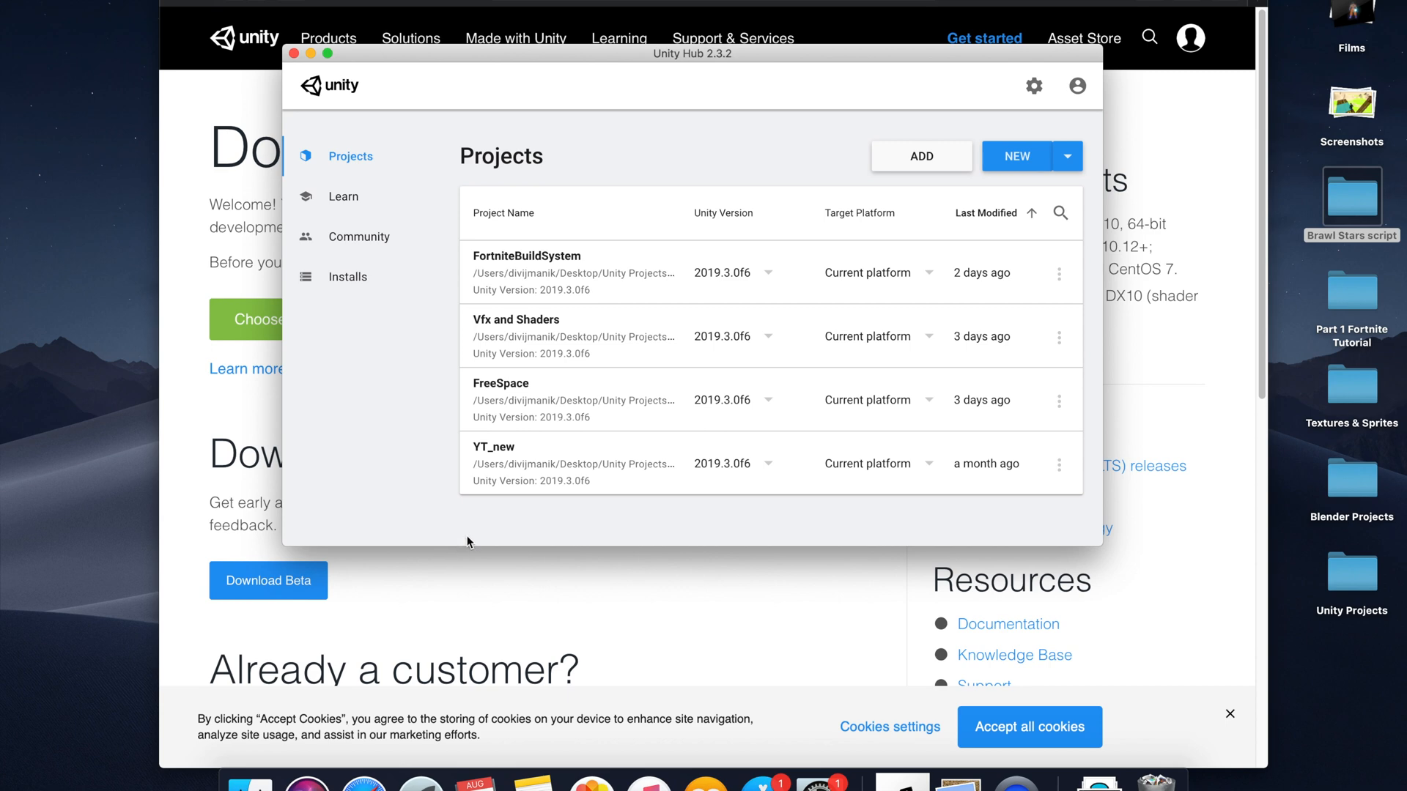
- Start adding a Unity install and choose version Unity 2019.4.8f1 (LTS)
click(324, 282)
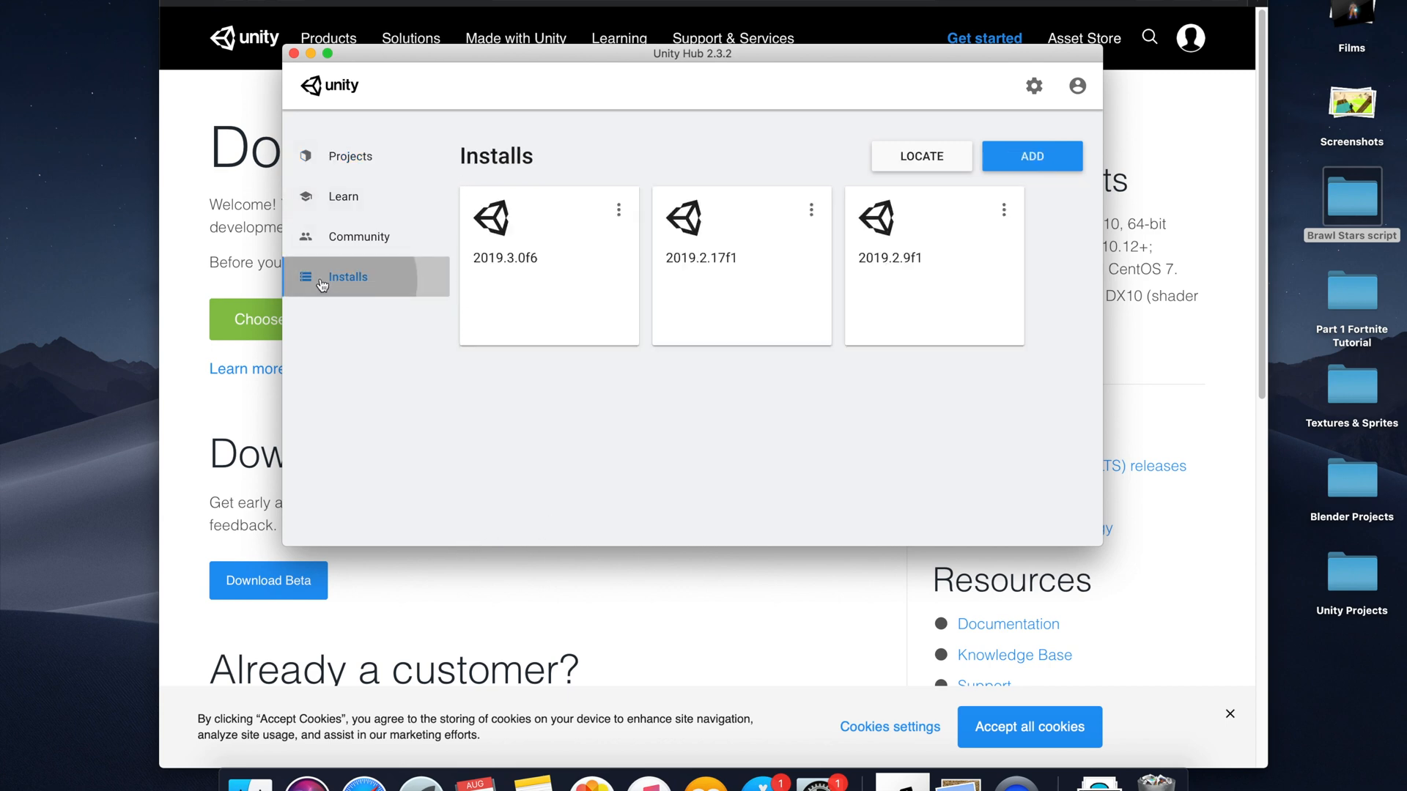
click(1009, 159)
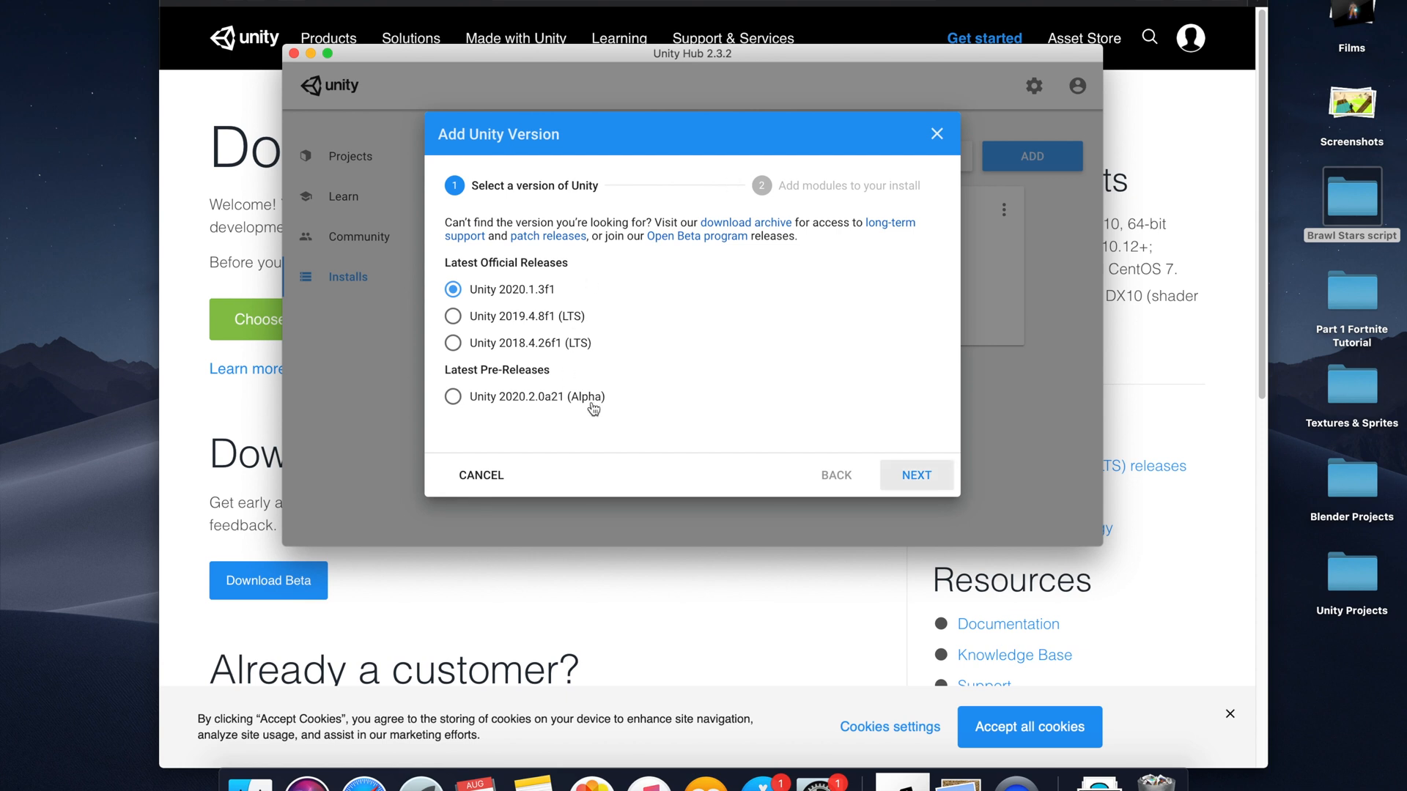
click(515, 317)
click(517, 296)
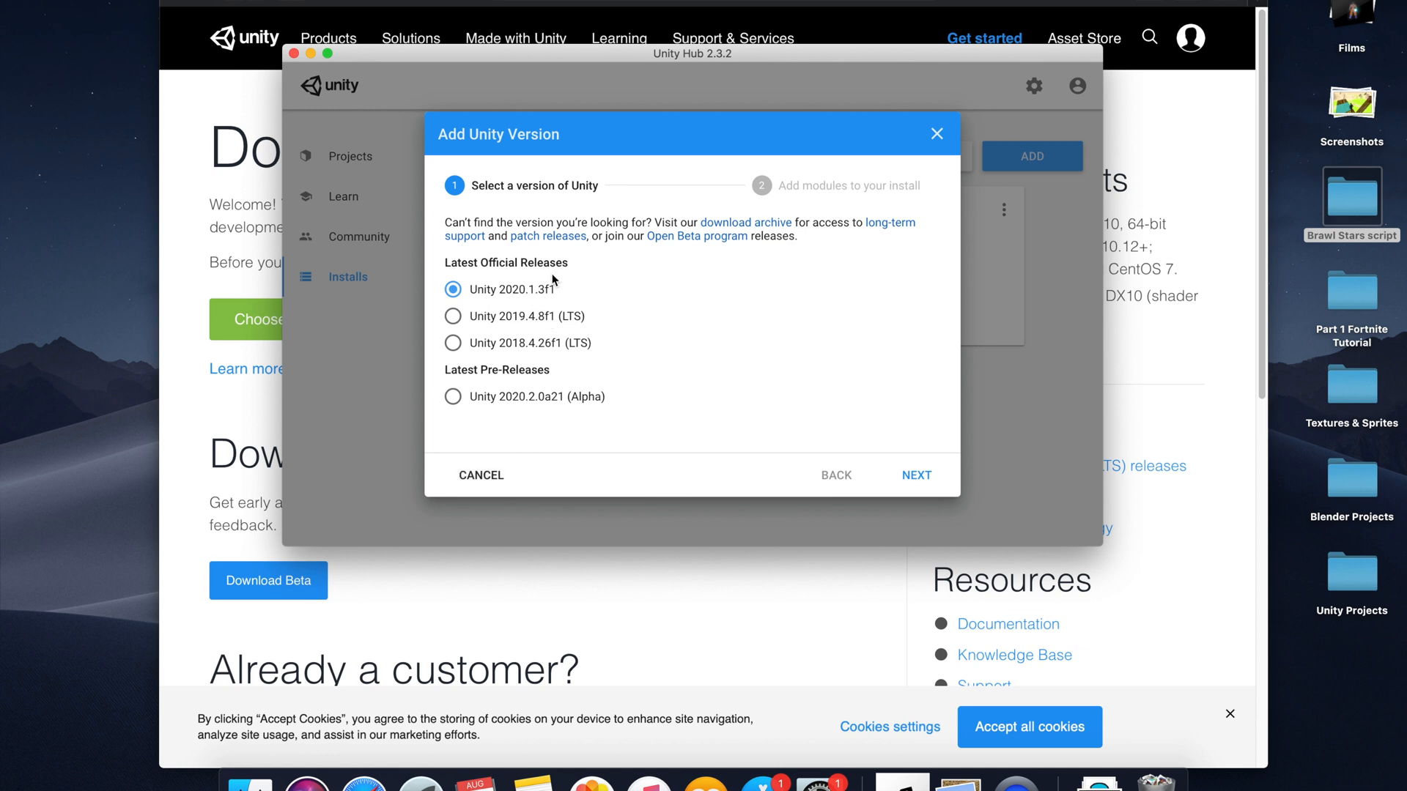
click(453, 316)
click(917, 475)
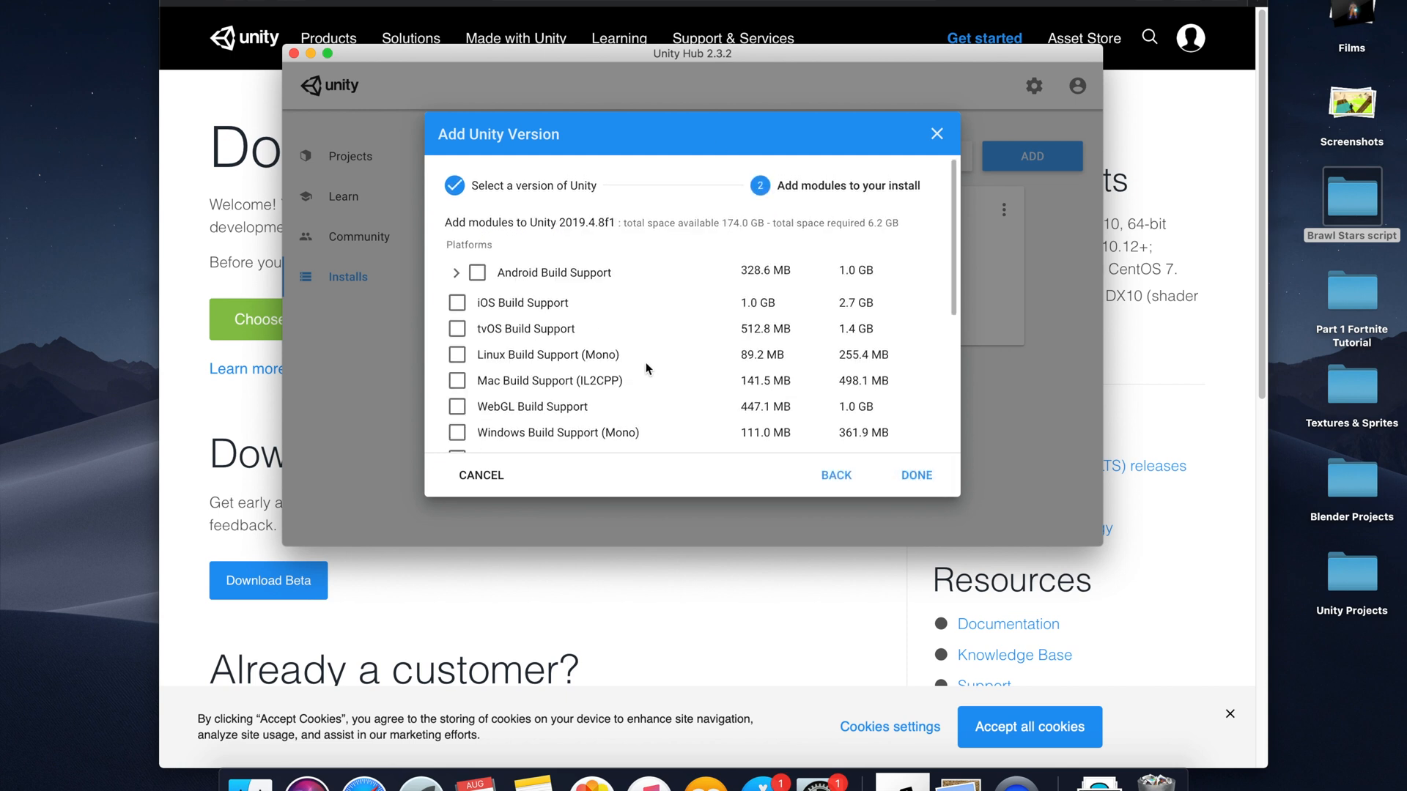
- Select the Android and WebGL Build Support modules, cancel the installation and return to the projects list
click(478, 277)
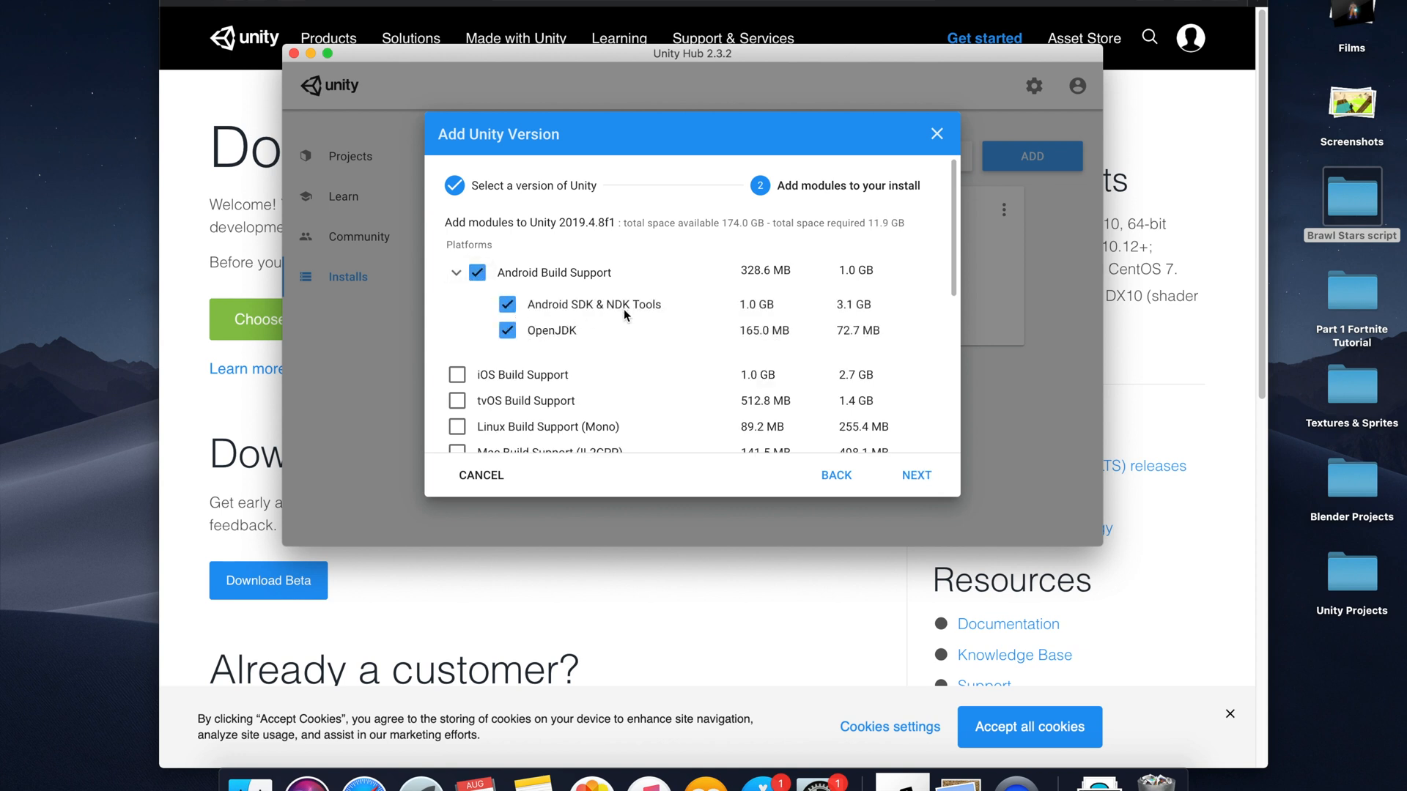
scroll(483, 370, down, 3)
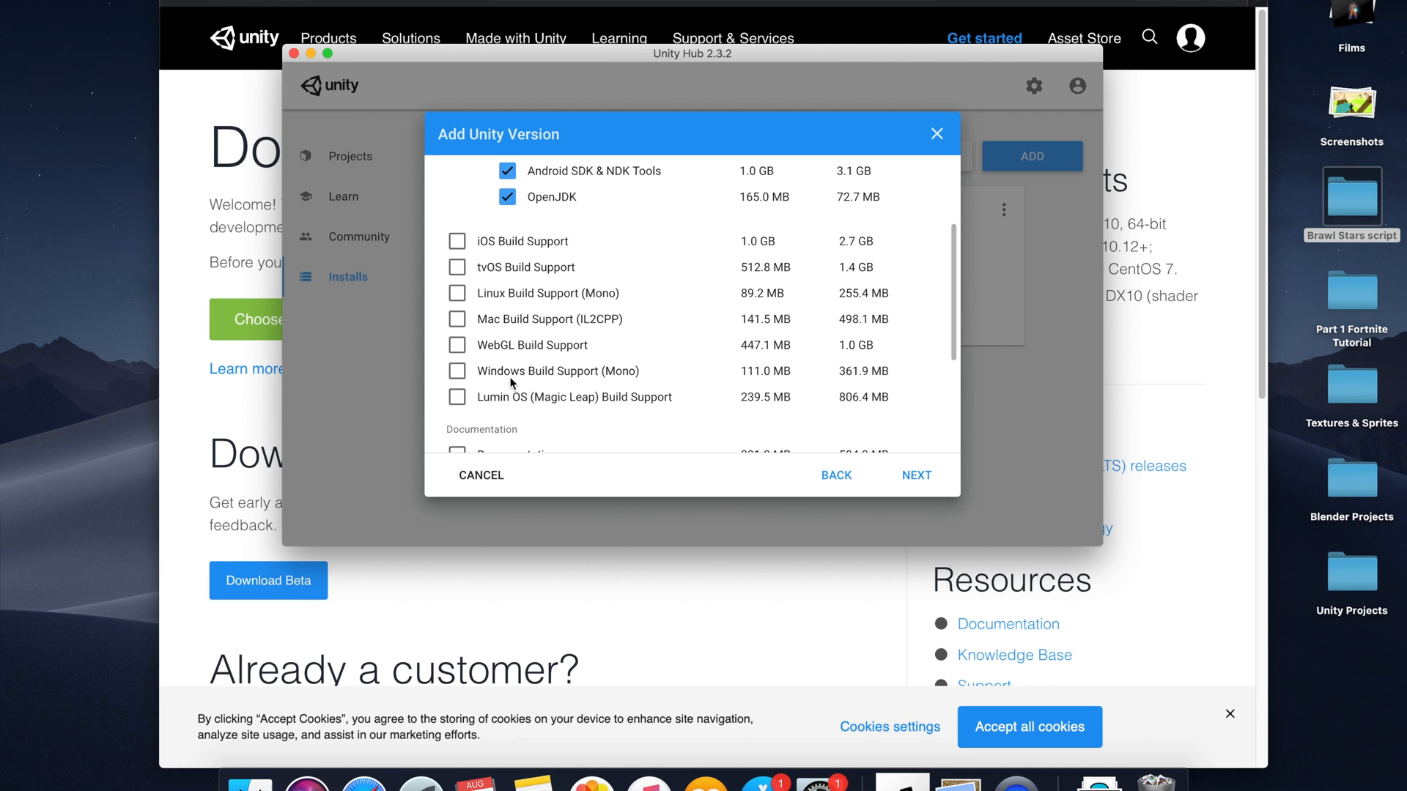
click(458, 346)
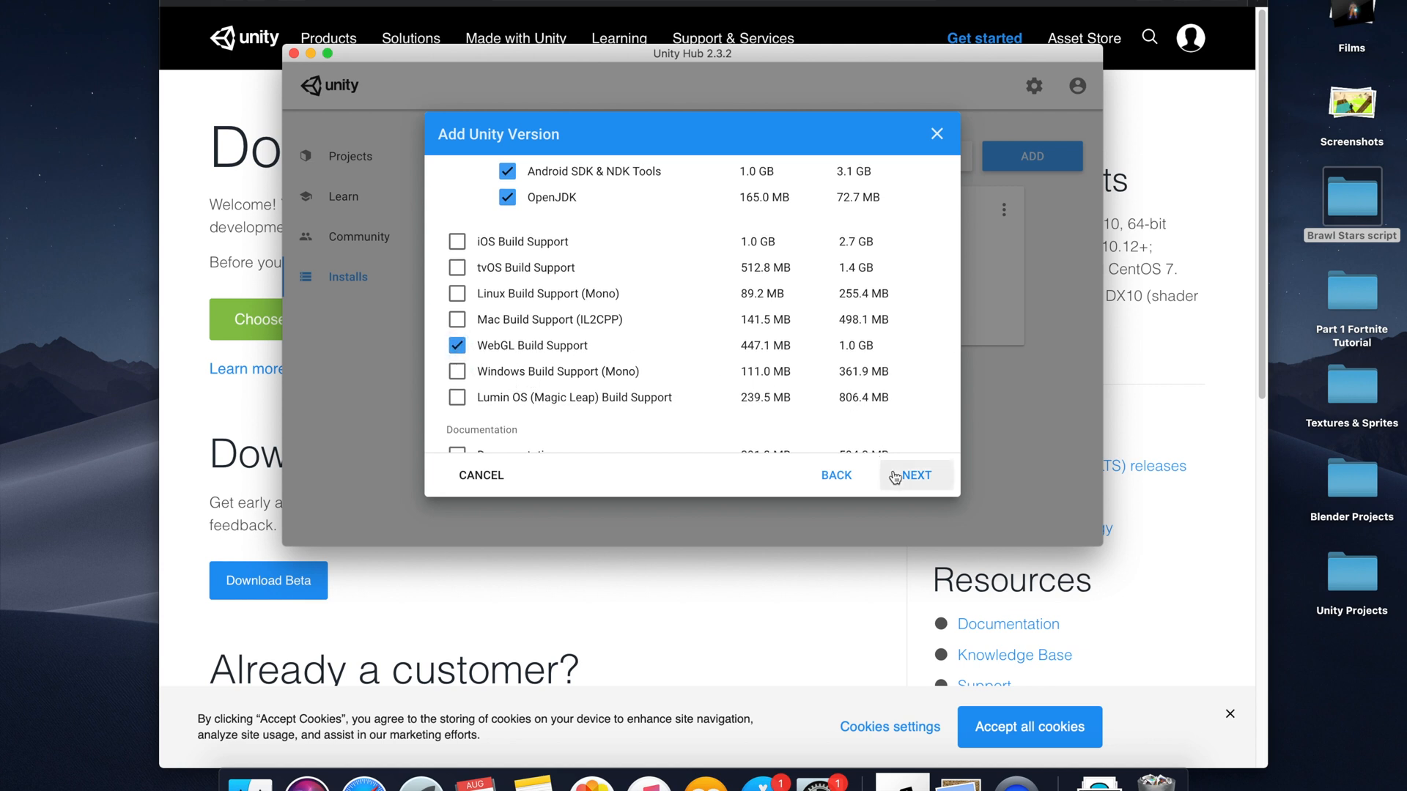
click(505, 485)
click(371, 158)
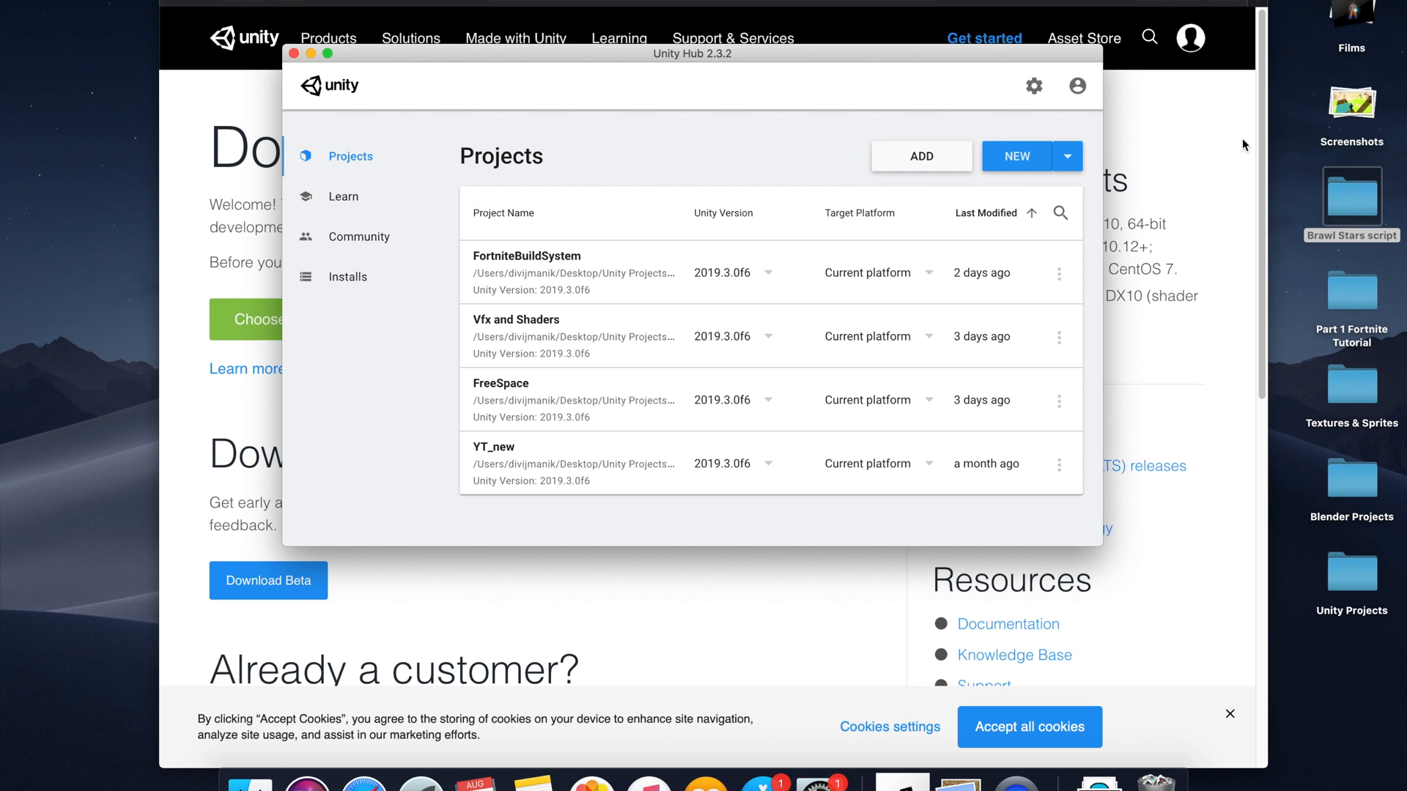
click(1042, 157)
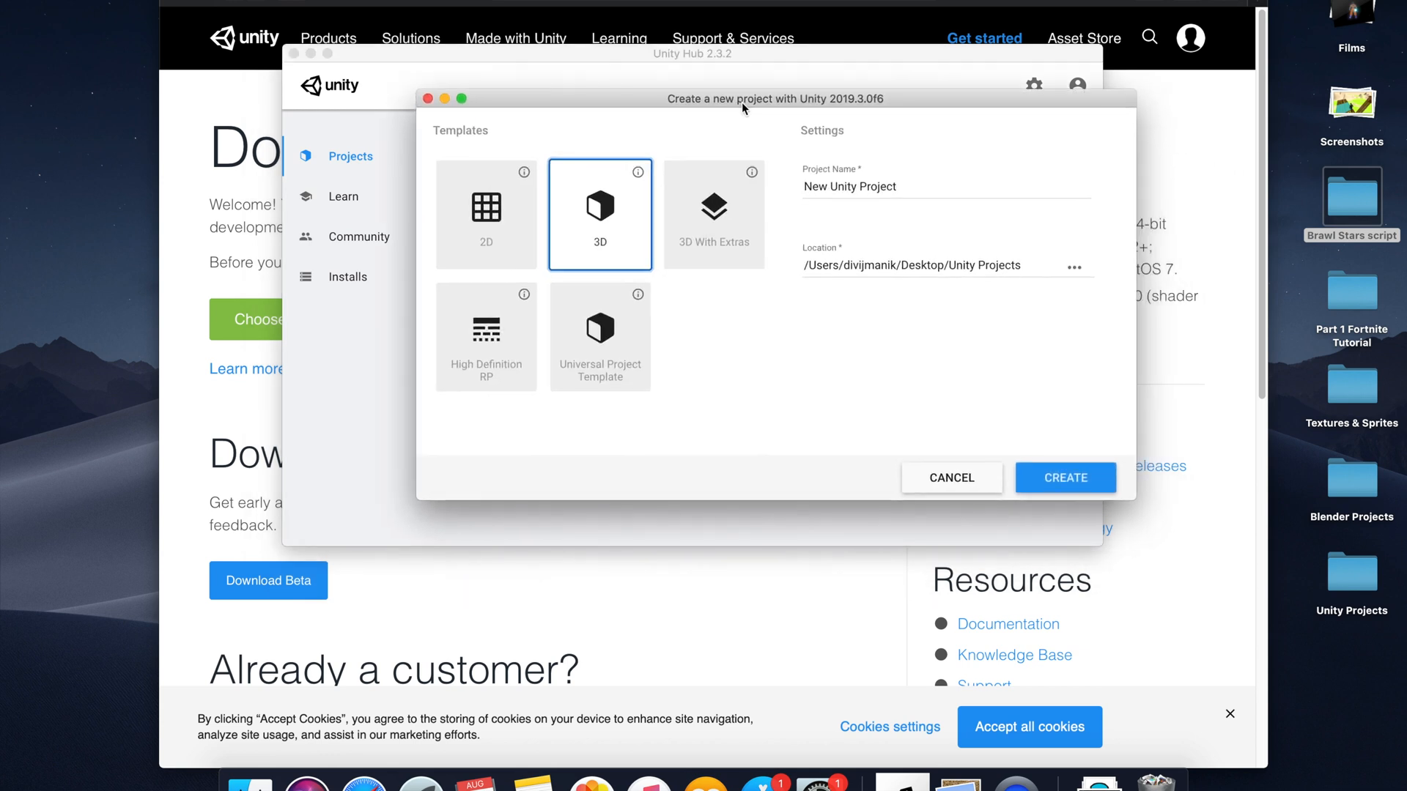
drag(923, 190, 828, 189)
drag(827, 189, 802, 189)
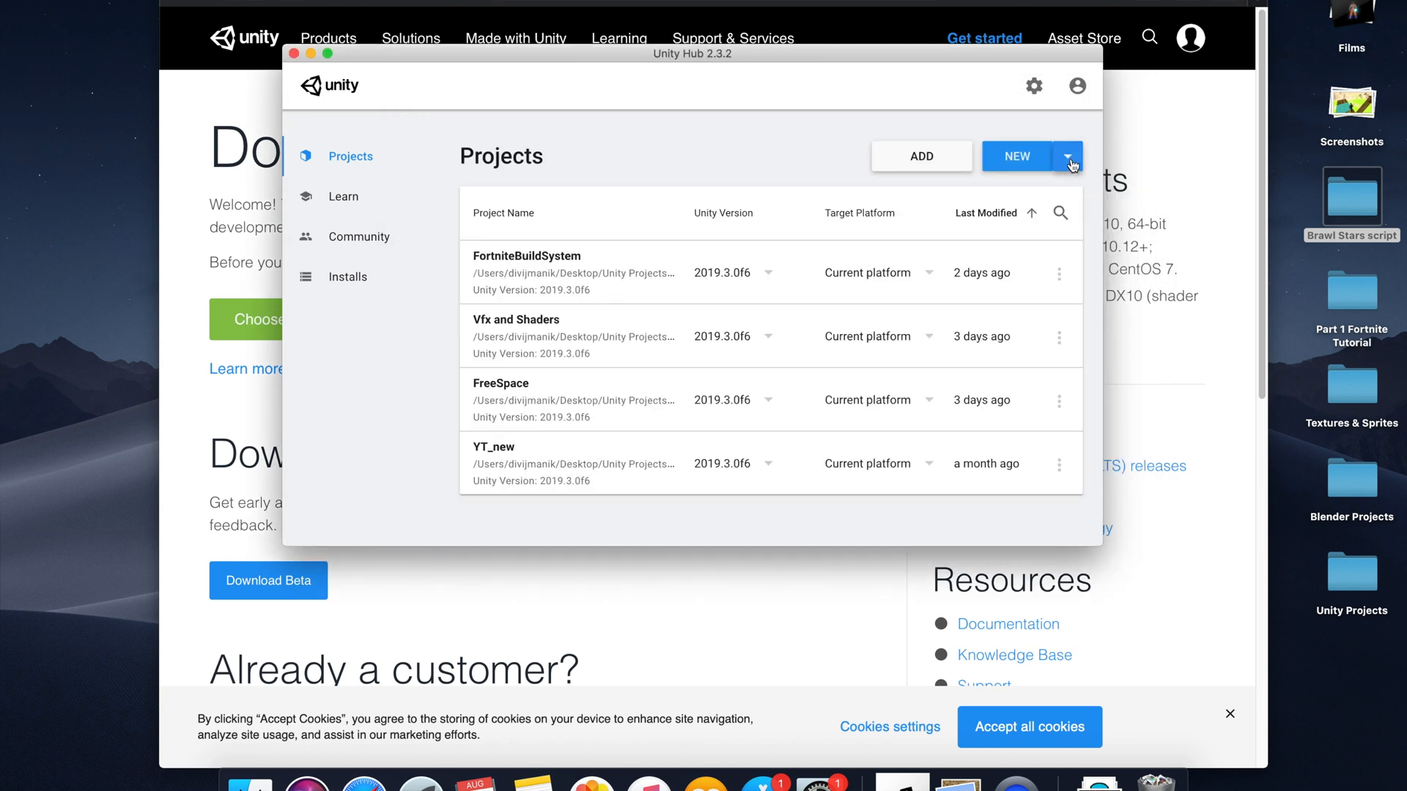
- Create a new 3D project with Unity 2019.3.0f6, replacing the default project name
click(1069, 159)
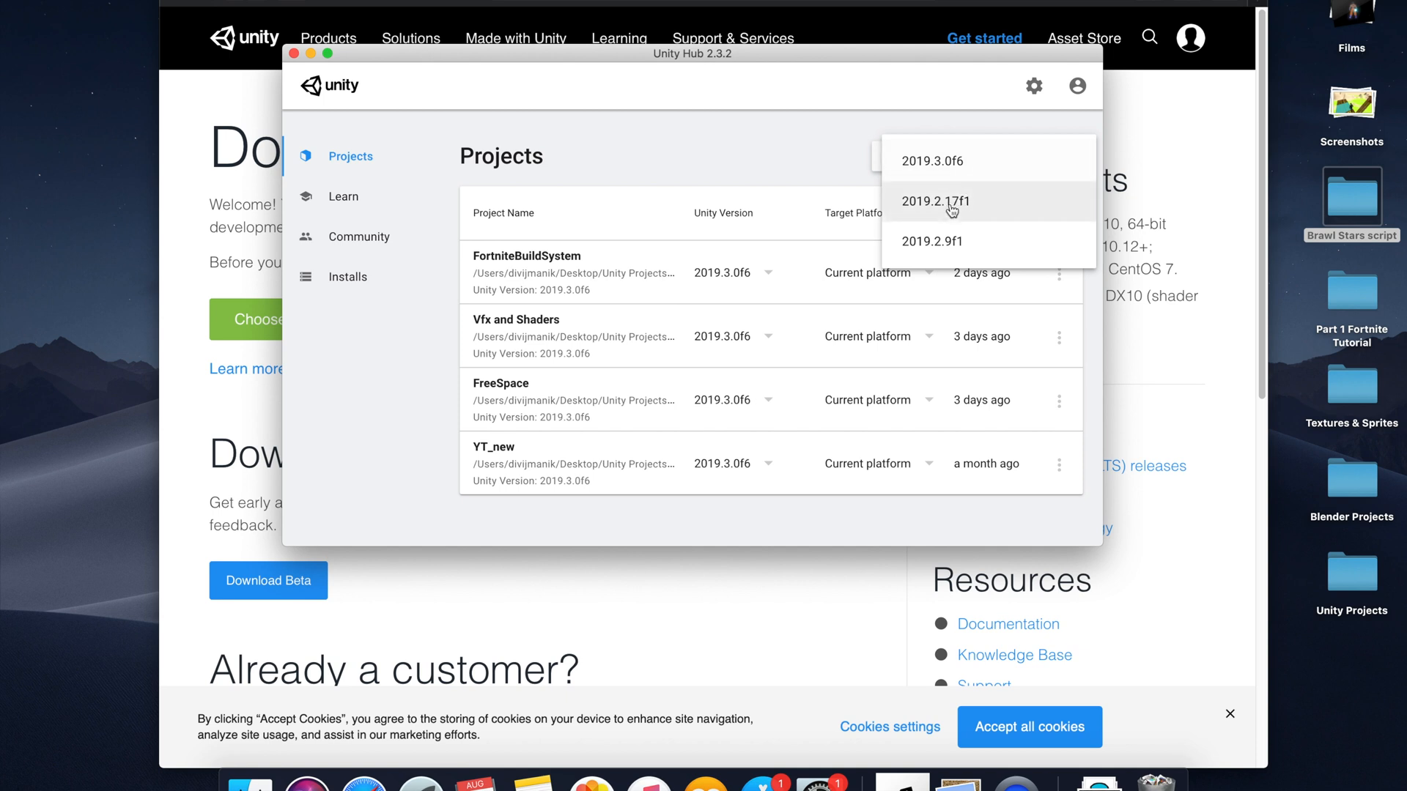
click(931, 165)
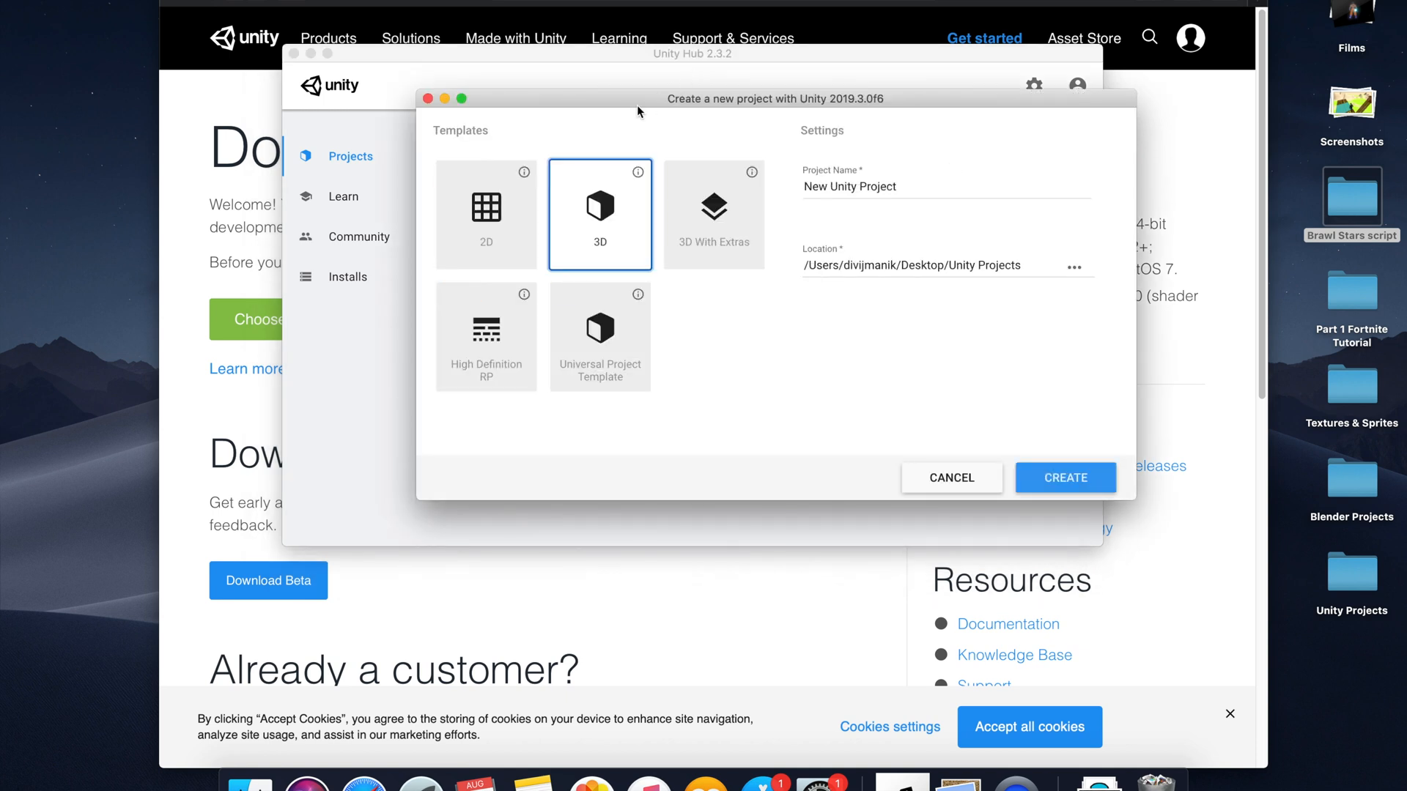
drag(927, 187, 804, 175)
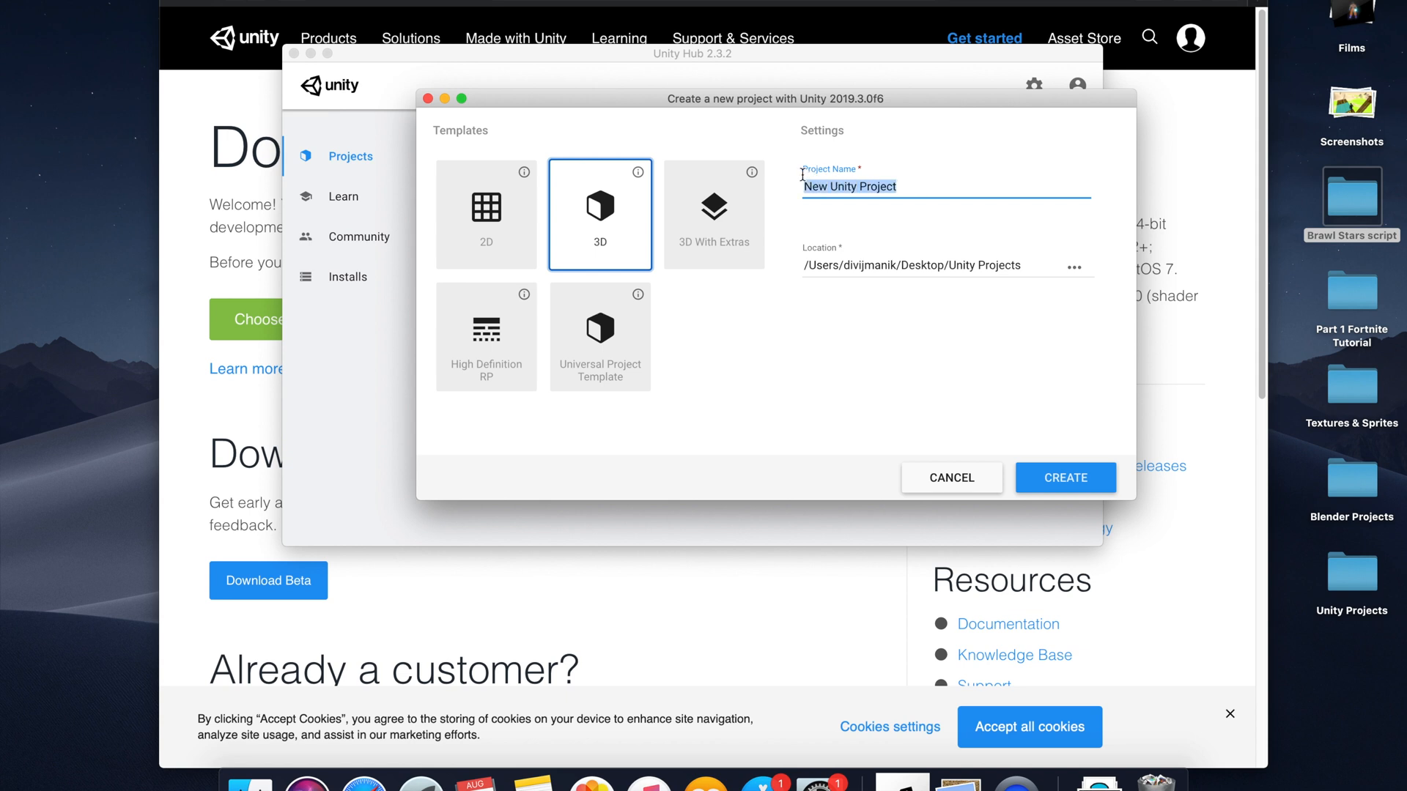
key(BackSpace)
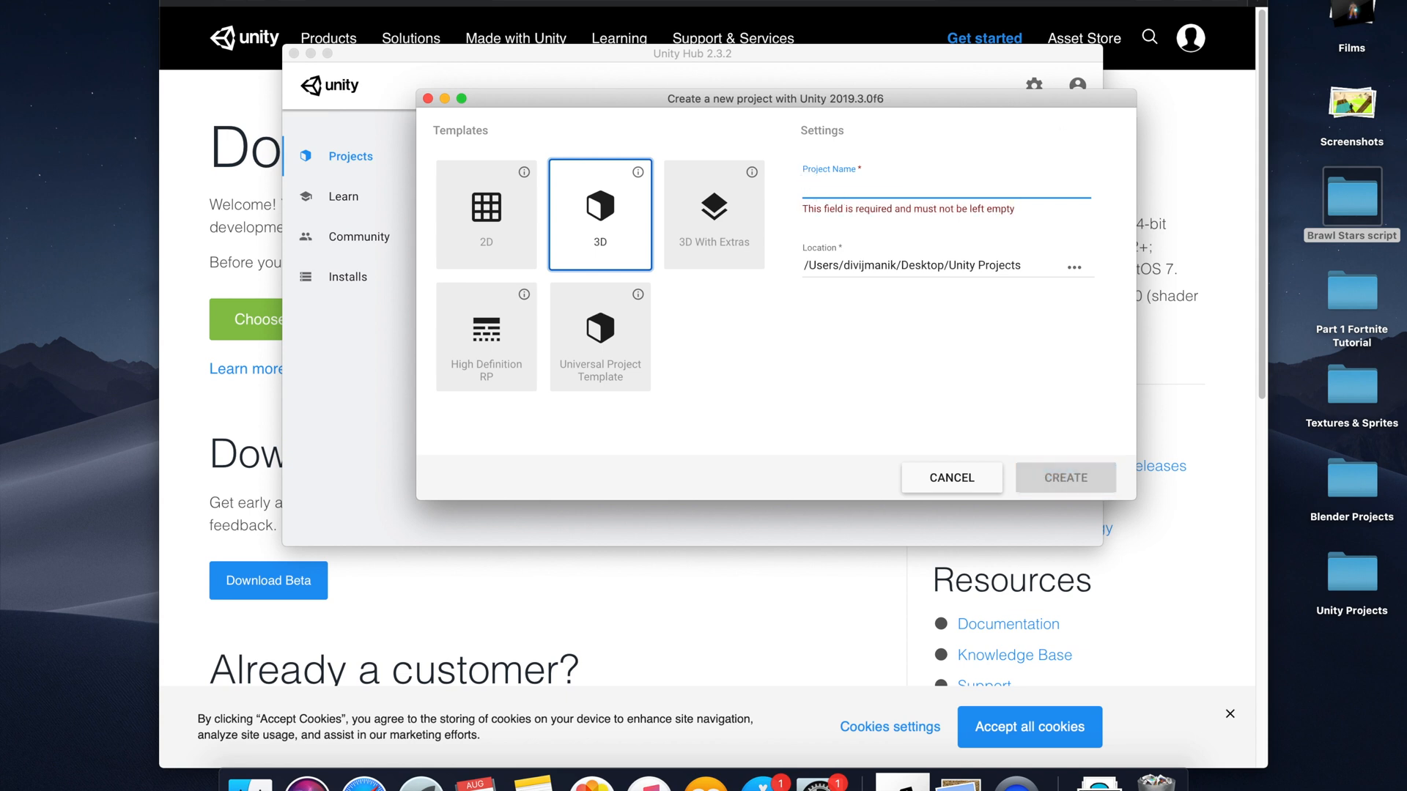
text(F)
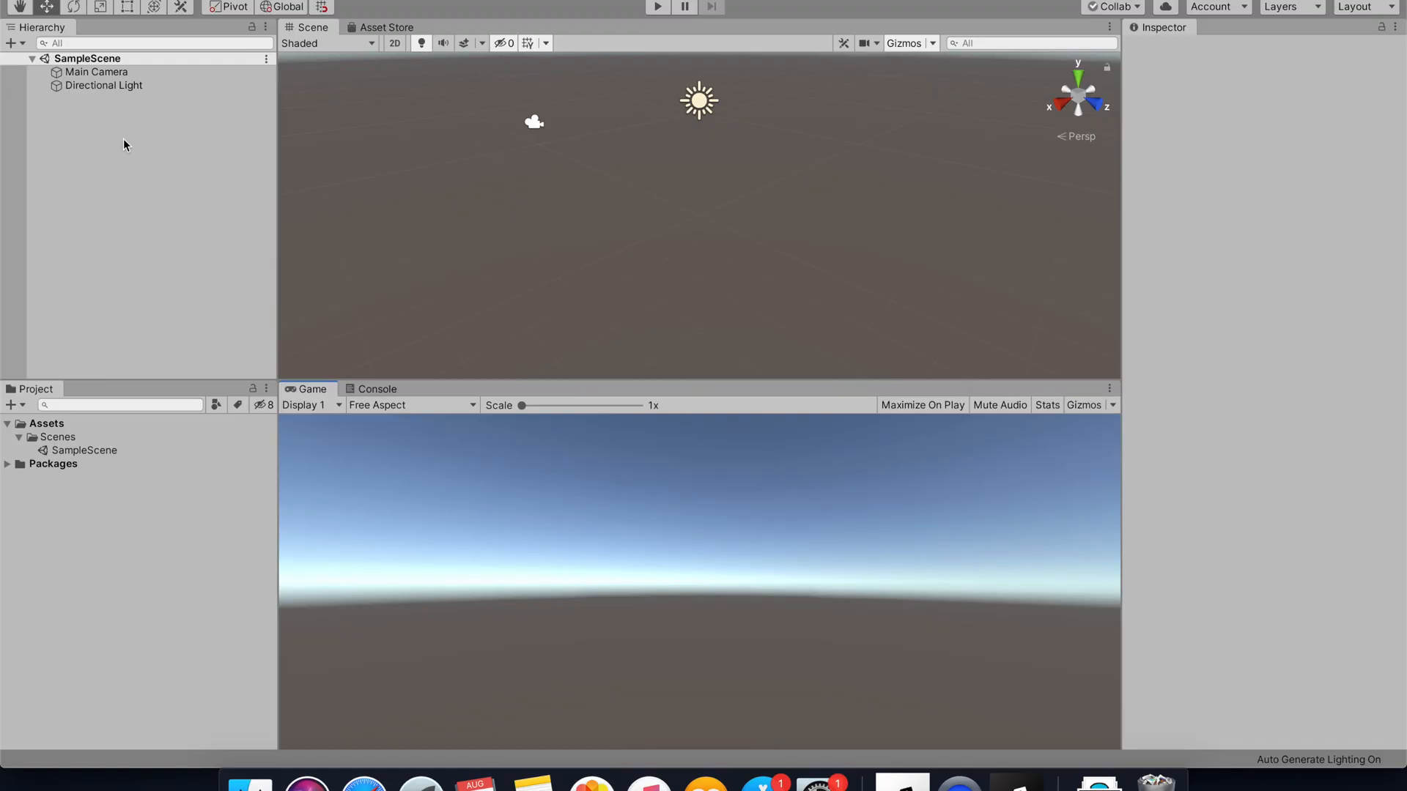
- Rearrange the editor layout, placing the Game view after the Console and resizing the Inspector column
mouse_move(311, 390)
mouse_down()
mouse_move(358, 44)
mouse_move(314, 391)
mouse_up()
drag(315, 28, 1352, 294)
drag(1273, 27, 277, 26)
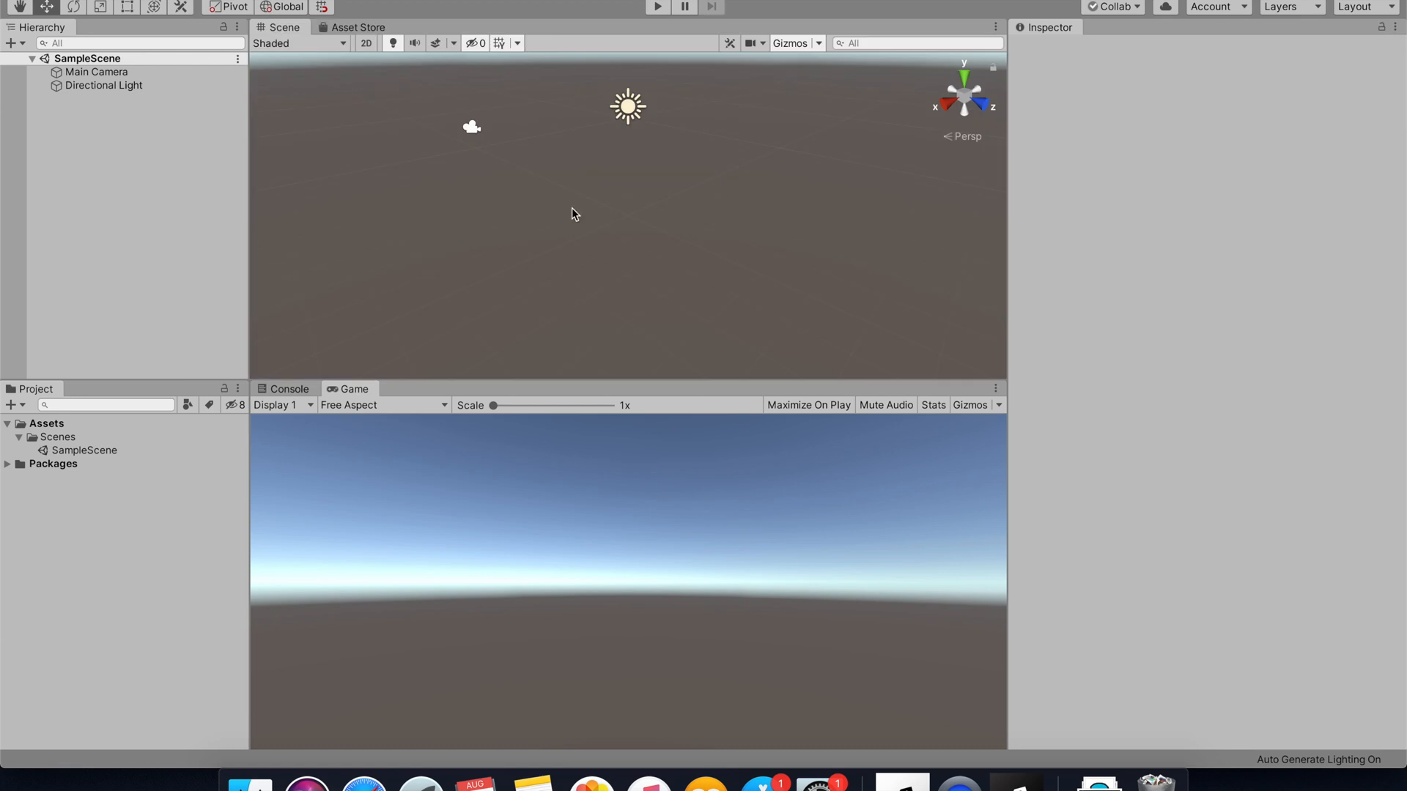
drag(1010, 274, 1098, 266)
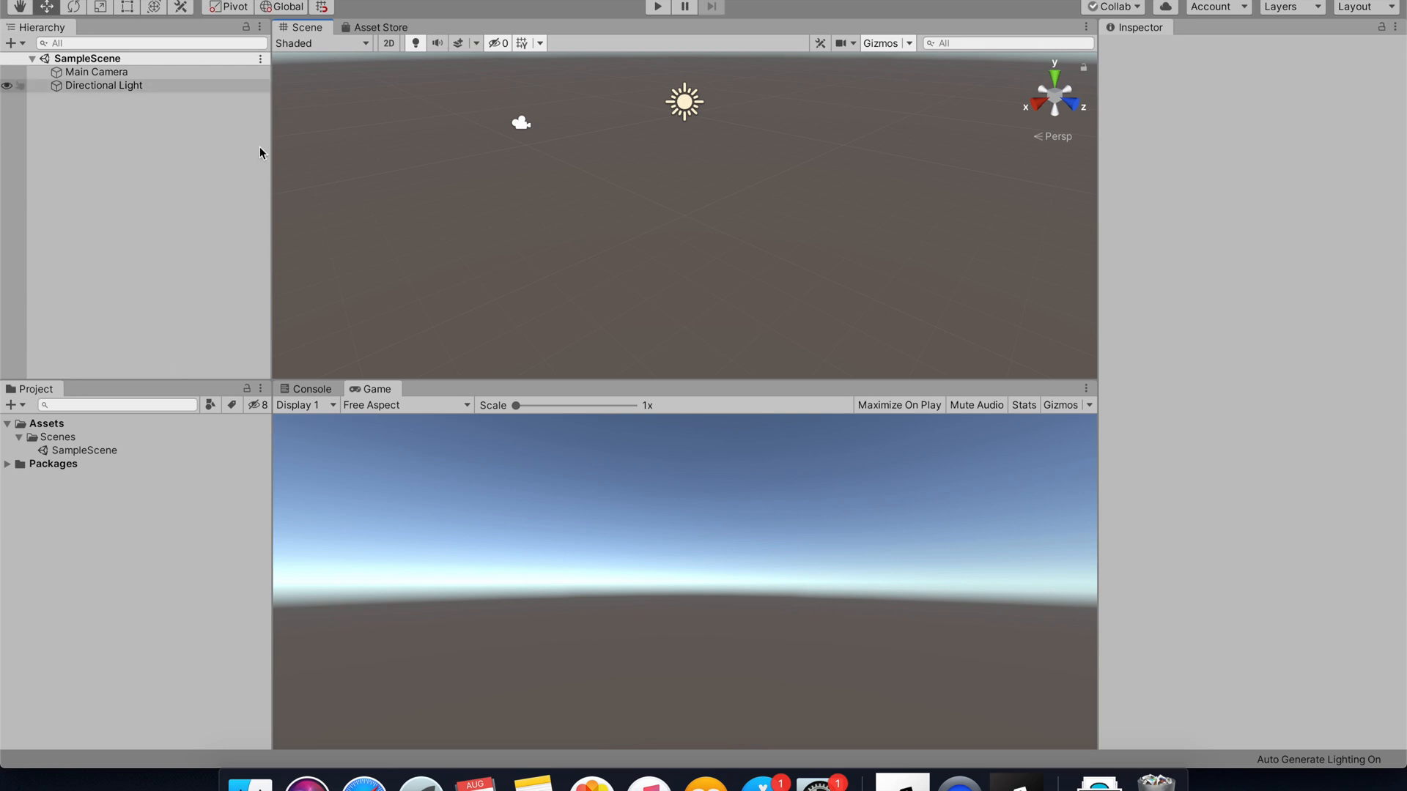
- Select the Main Camera, frame it in the Scene view and examine it from another angle
click(47, 73)
key(f)
right_drag(585, 271, 718, 233)
middle_drag(747, 231, 804, 191)
alt+drag(575, 256, 645, 234)
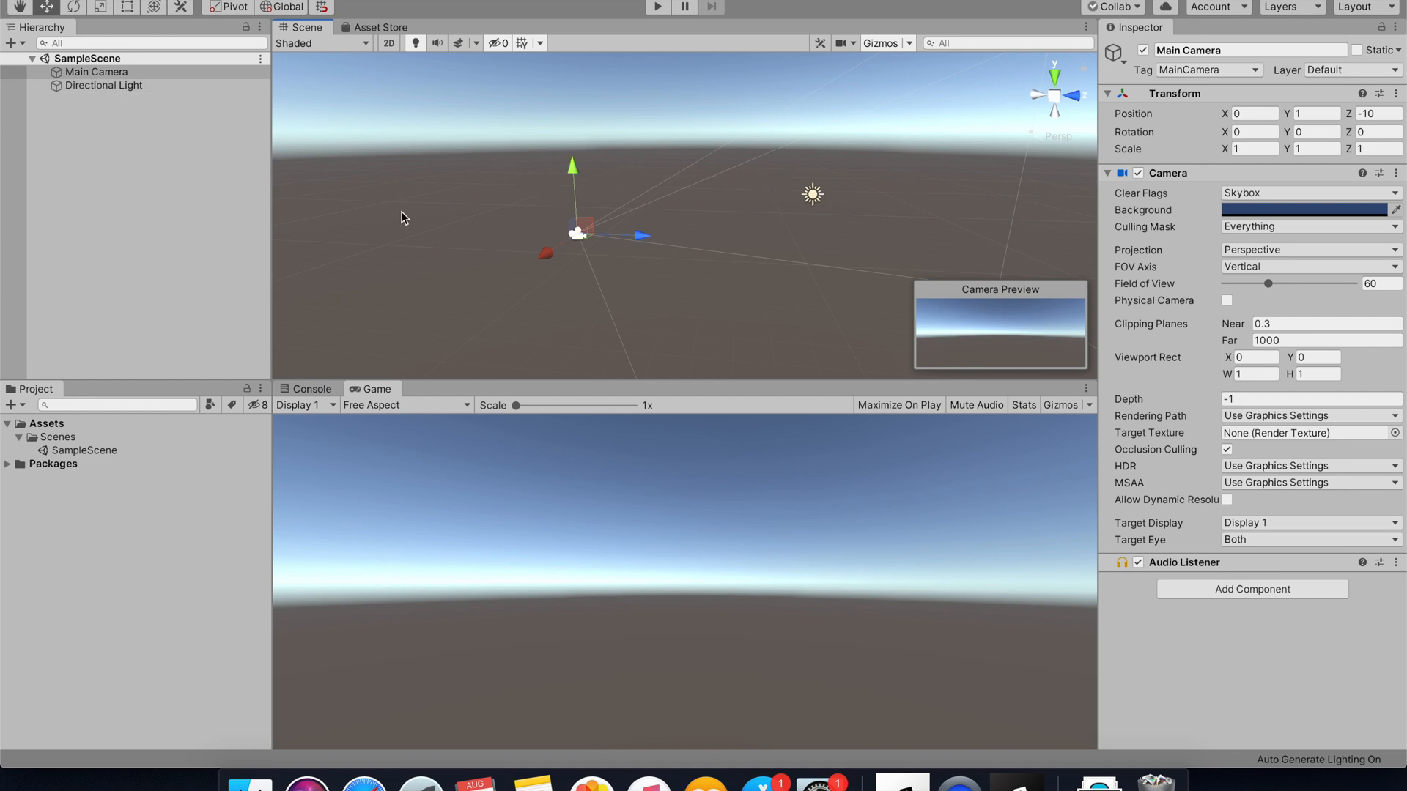
- Select the Directional Light and examine it in the Scene view
click(102, 86)
right_drag(746, 237, 781, 270)
scroll(781, 269, up, 3)
middle_drag(881, 254, 820, 261)
right_drag(820, 261, 788, 278)
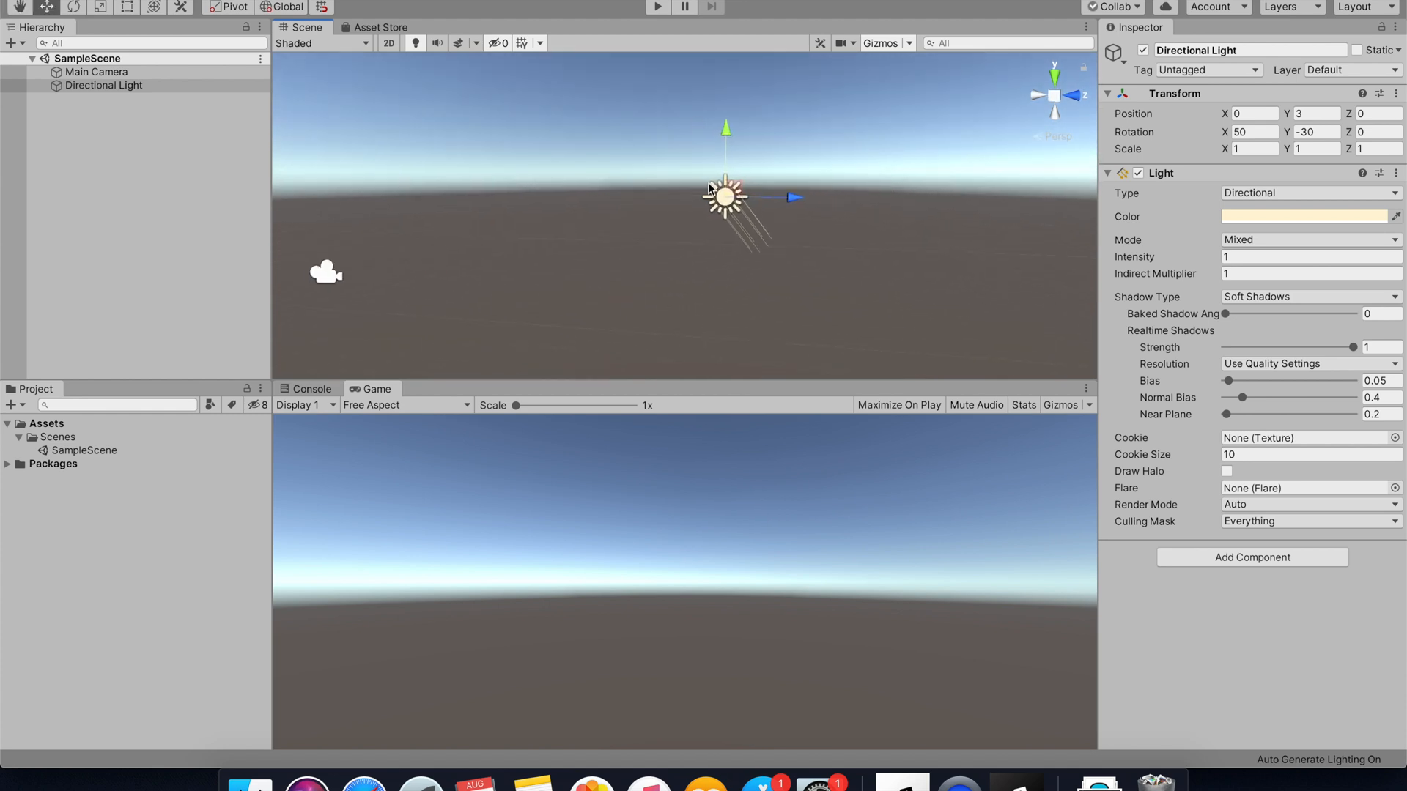
- Add a 3D Cube to the scene and reset its Transform
click(84, 72)
click(11, 42)
mouse_move(52, 89)
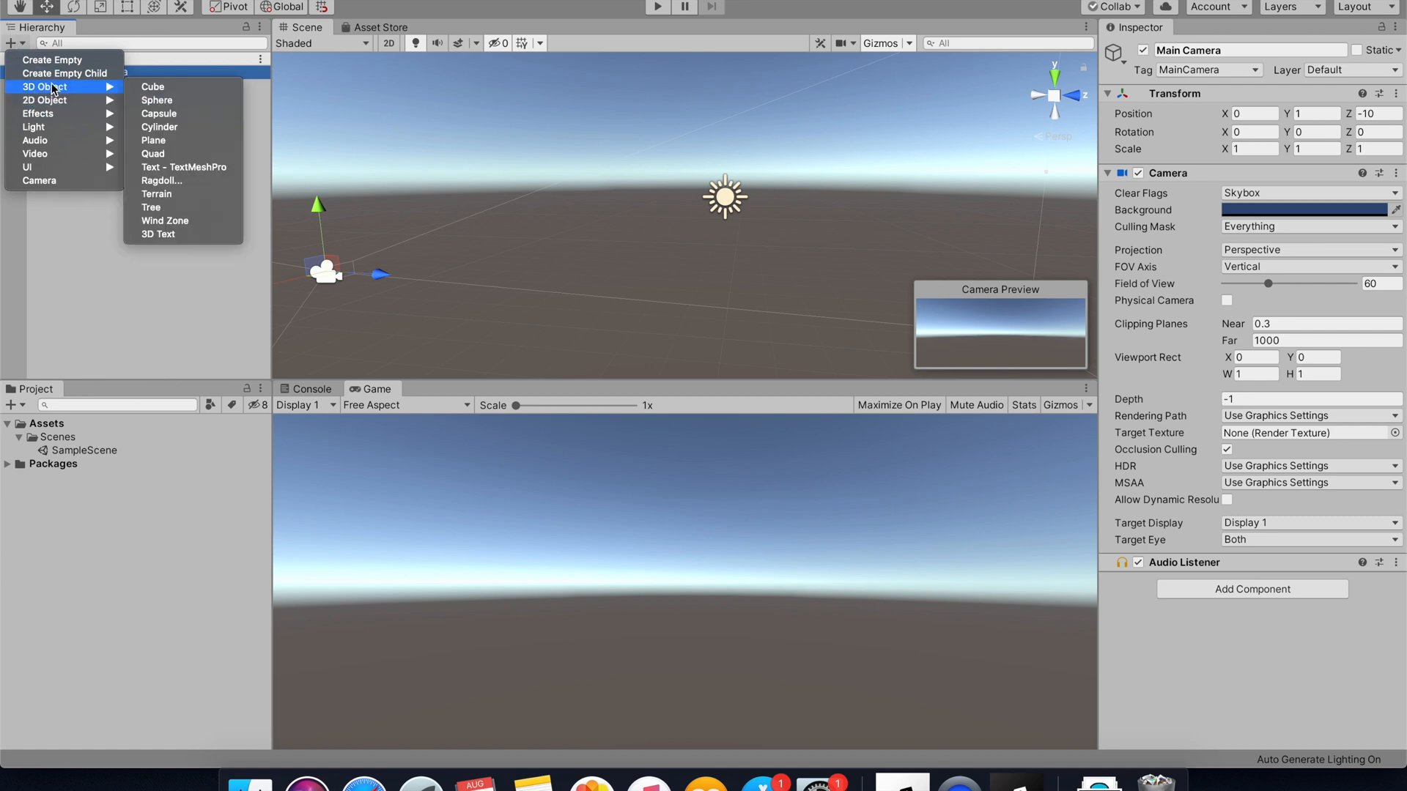
click(153, 87)
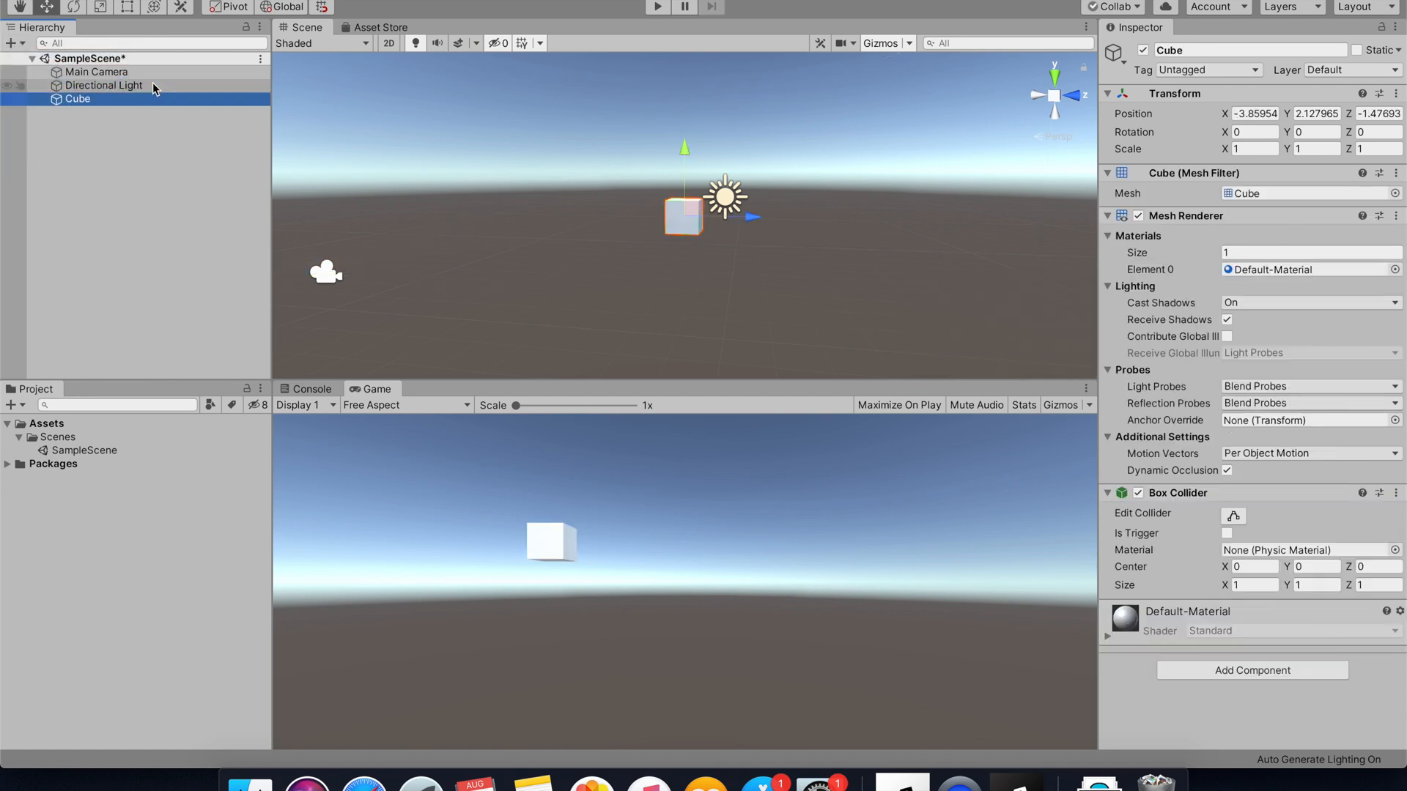
right_click(1195, 93)
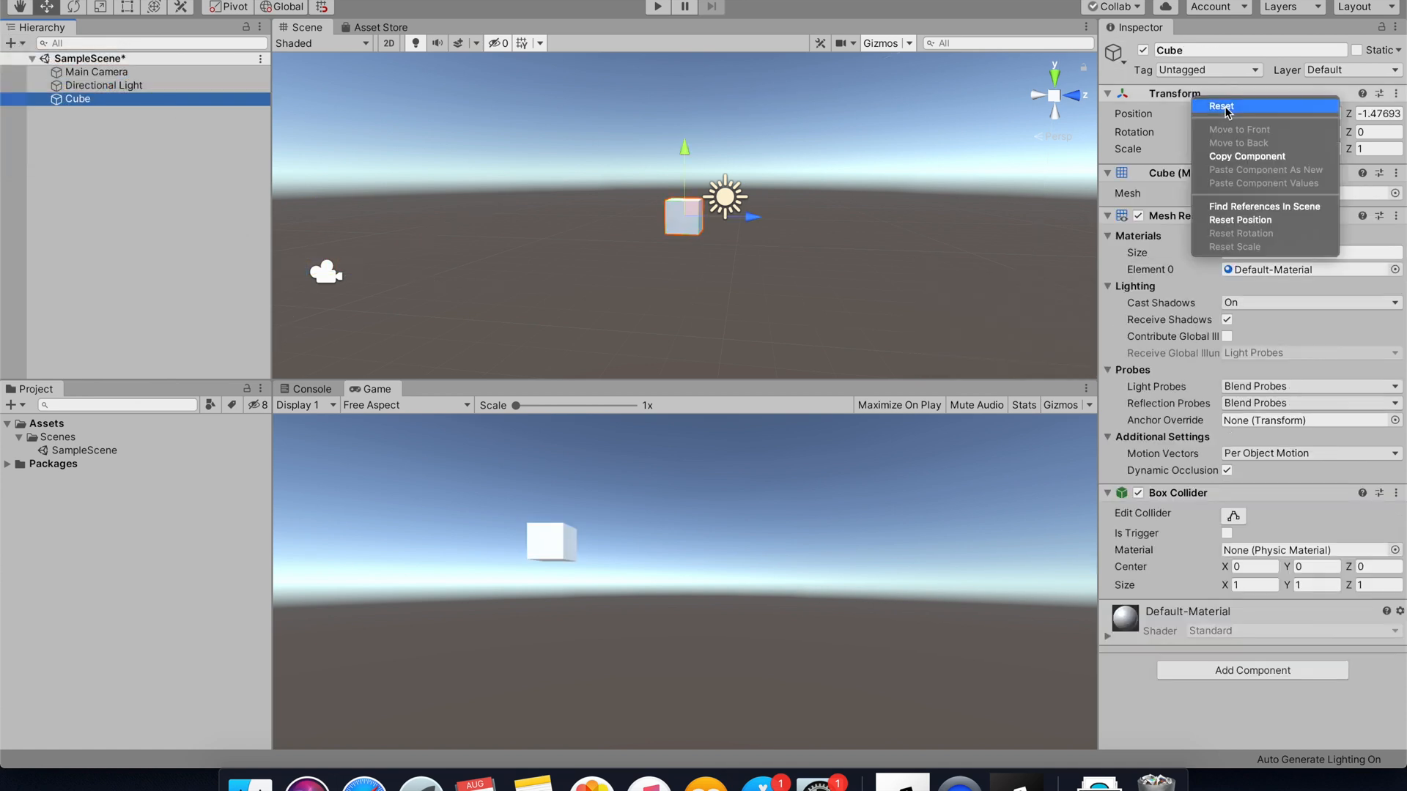
click(1275, 103)
- Try moving the cube along the Z axis with the Move tool, and undo the move
alt+drag(810, 213, 684, 267)
click(100, 9)
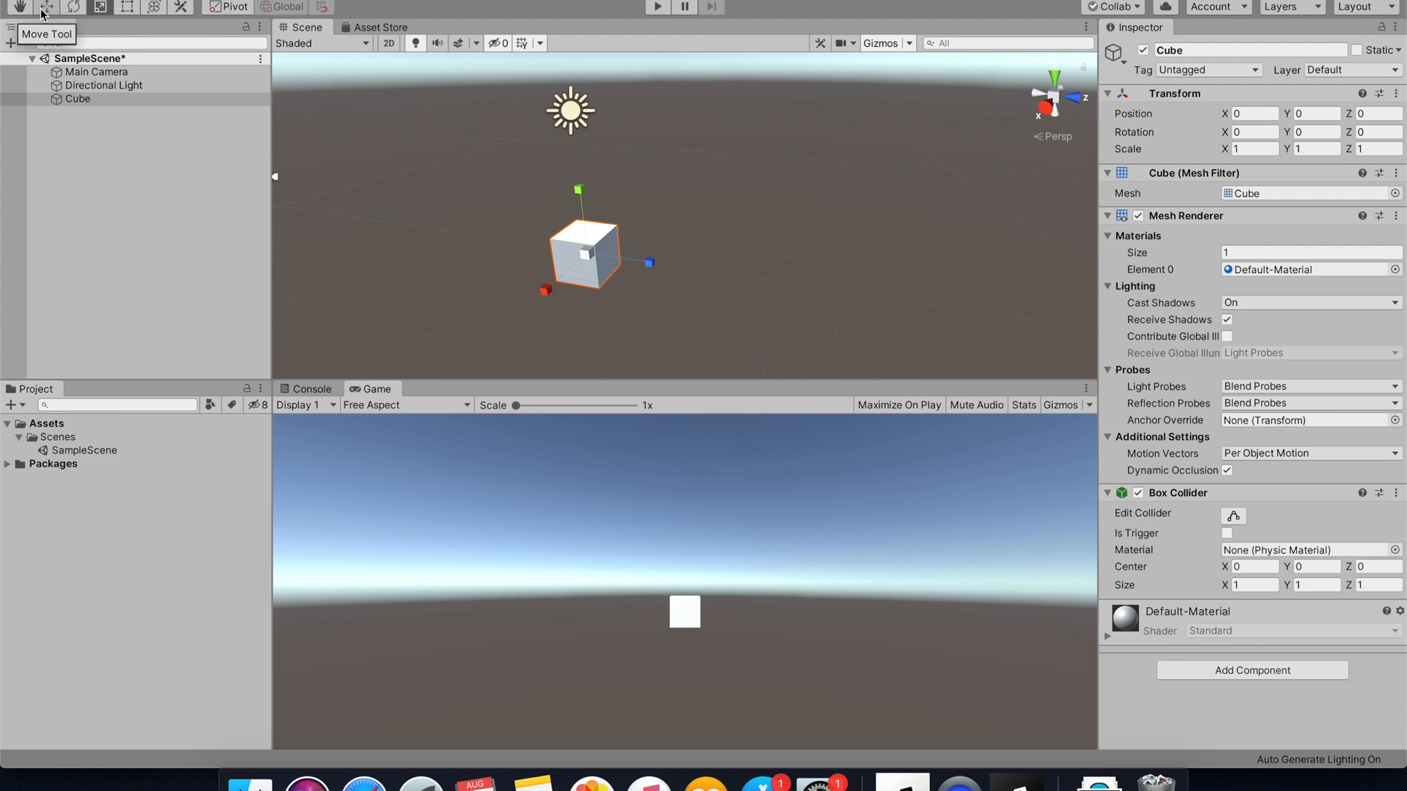
click(45, 9)
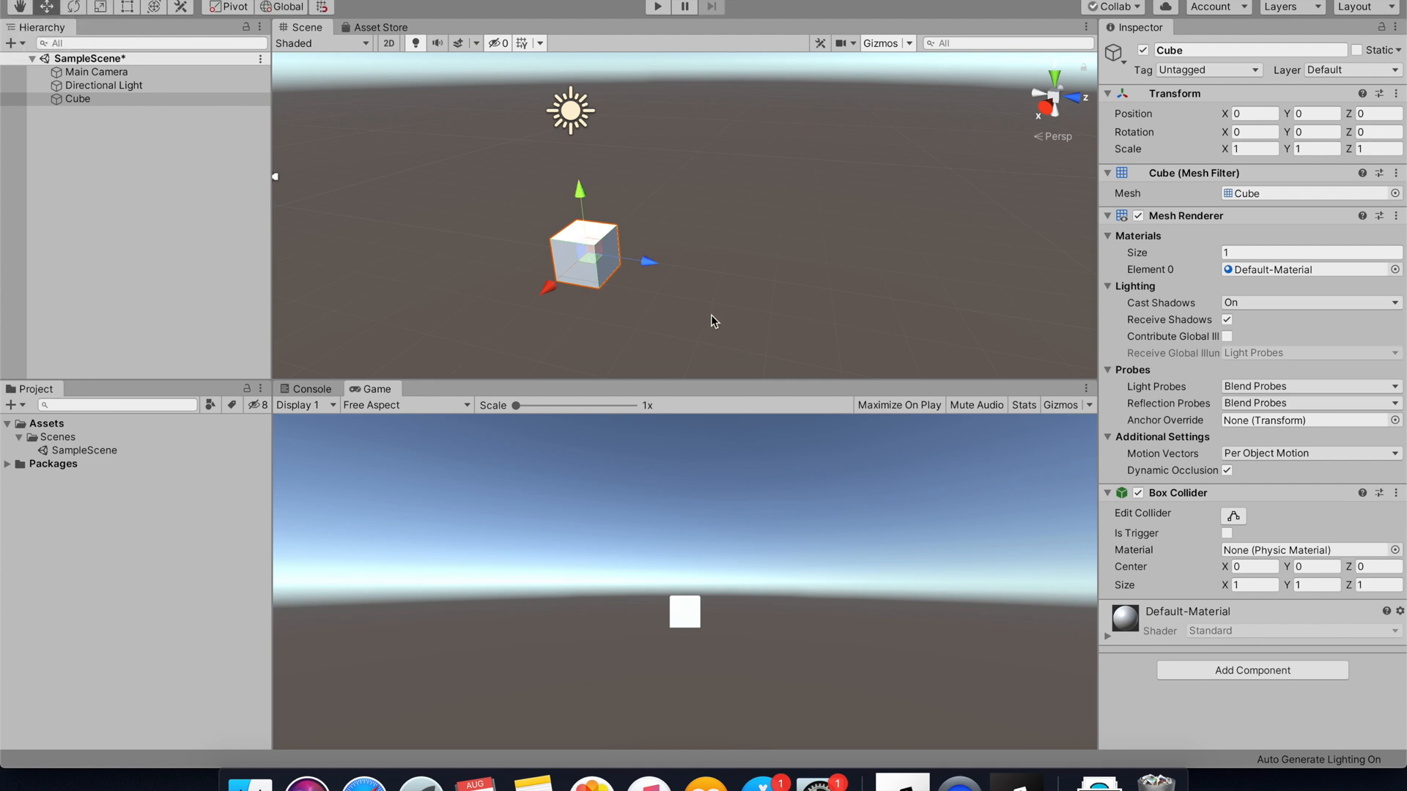
drag(646, 262, 740, 269)
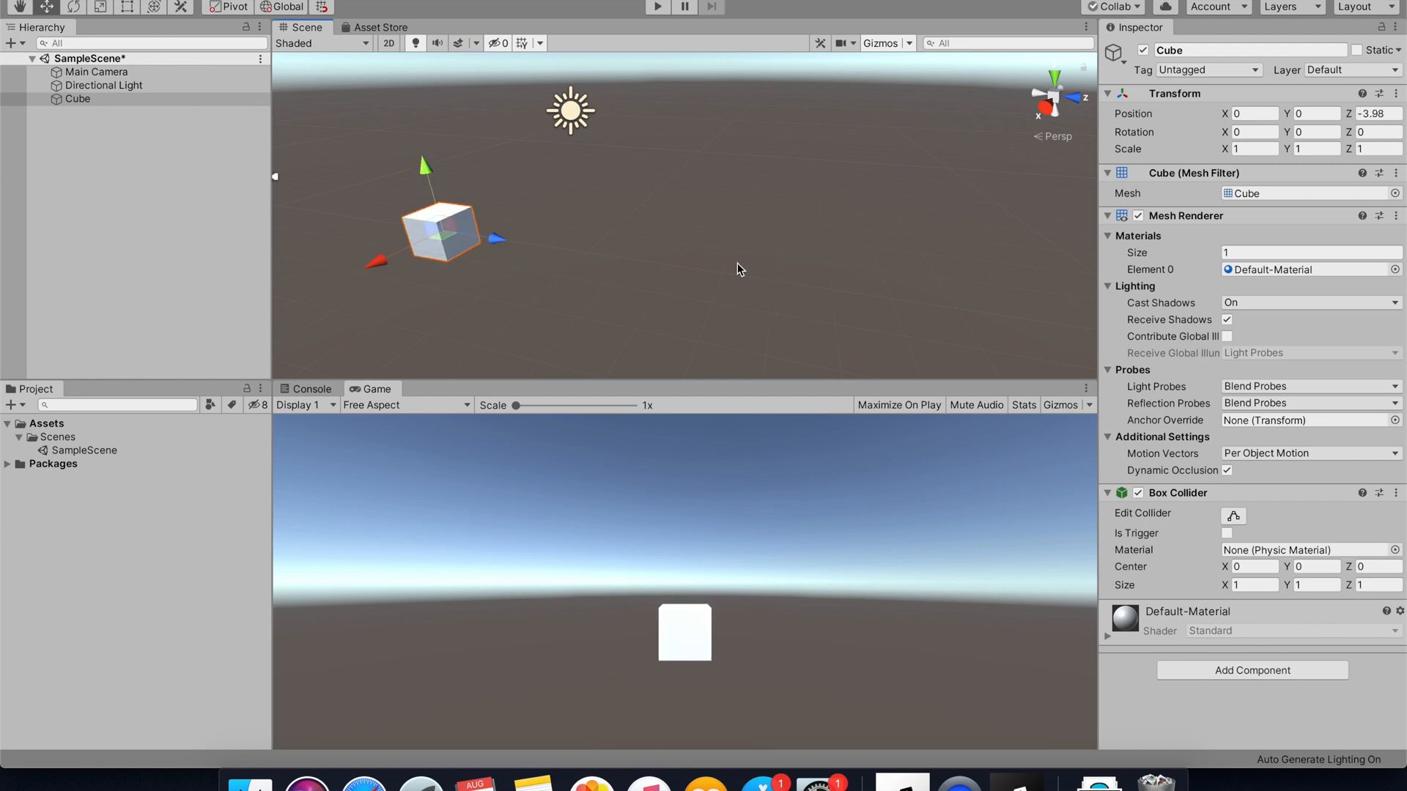
key(super+z)
- Try rotating the cube about its vertical axis with the Rotate tool, and undo the rotation
click(73, 9)
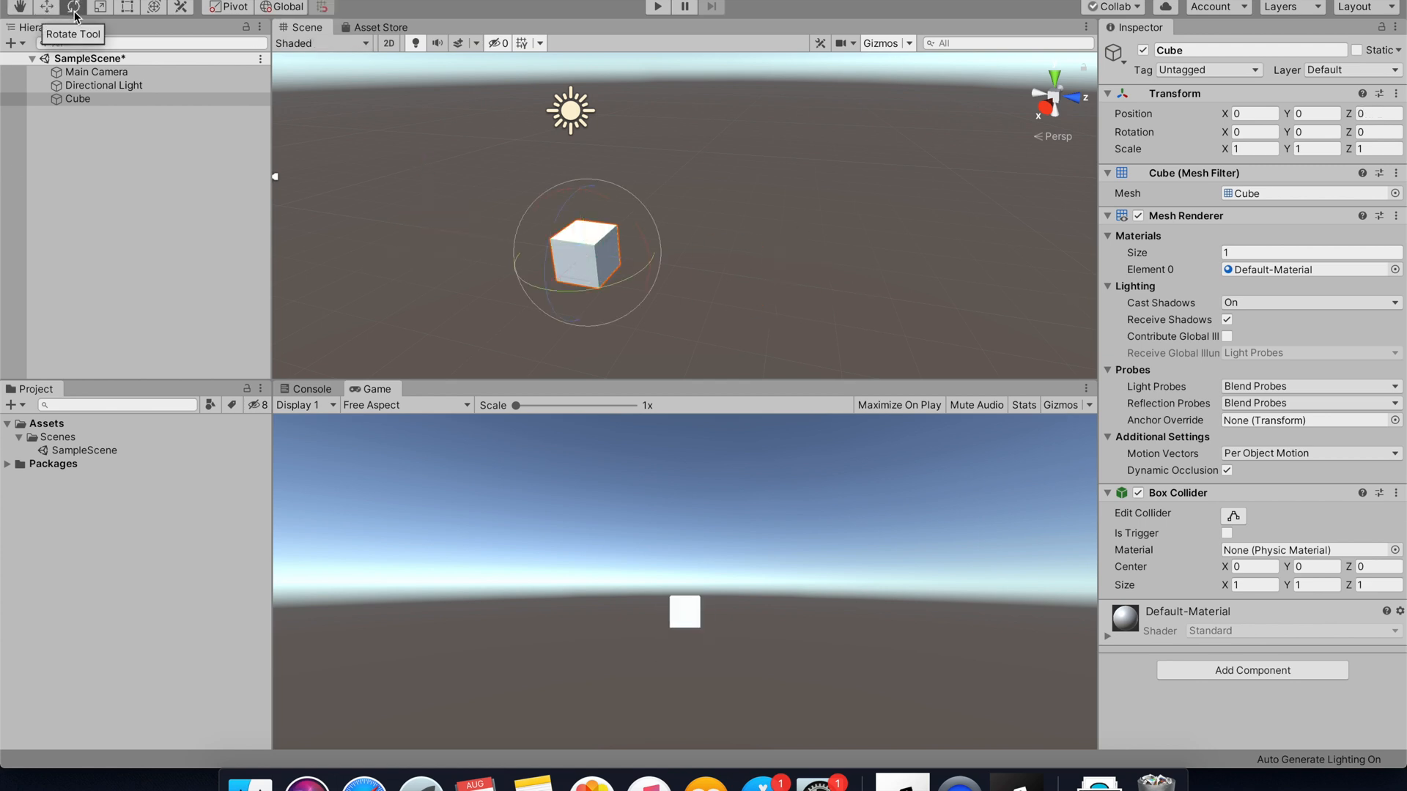
drag(603, 290, 511, 258)
key(super+z)
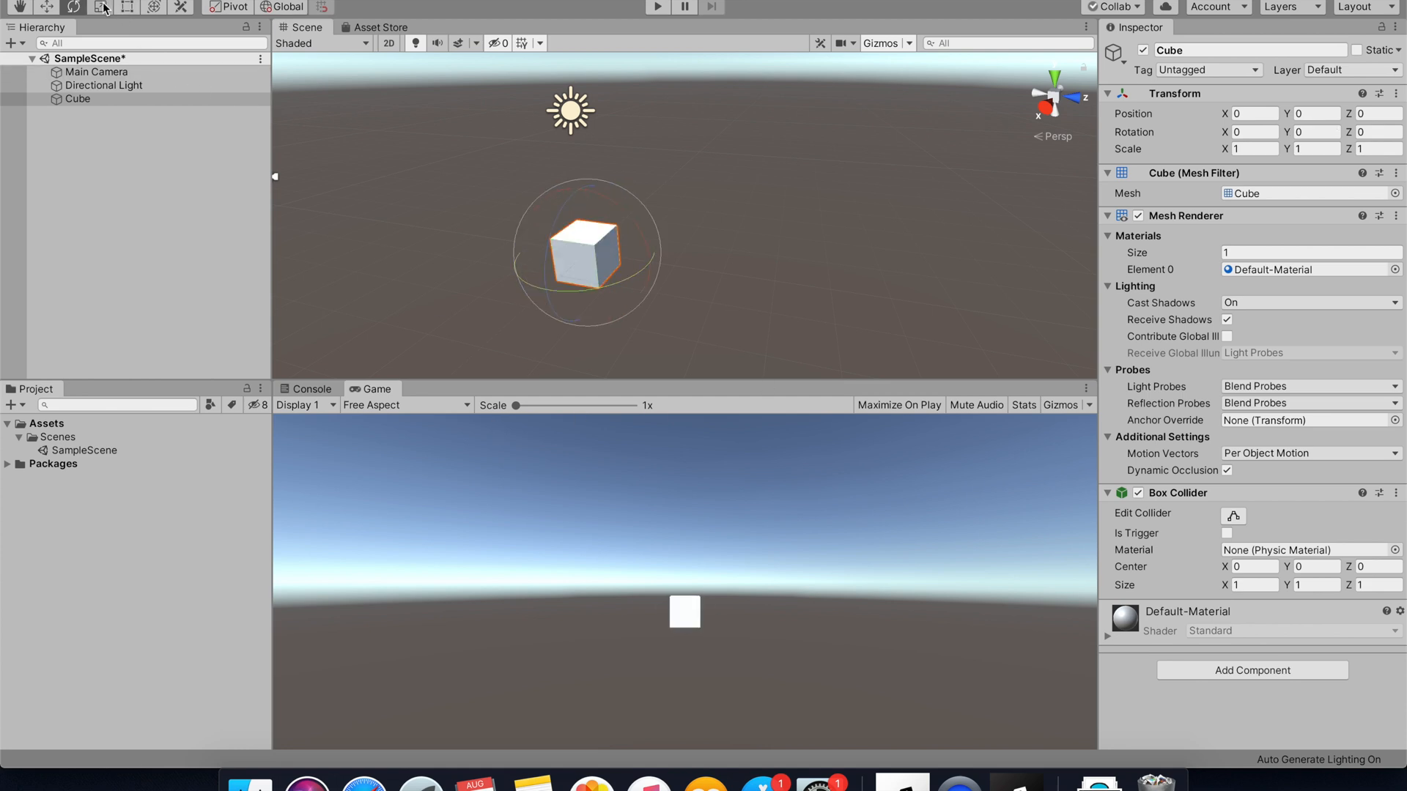
- Try scaling the cube uniformly with the Scale tool, and undo the scaling
click(100, 6)
drag(592, 257, 761, 277)
key(super+z)
- Shape the cube into a flat floor scaled to about 11.3 × 0.23 × 12 and lower it to about Y -1.02
drag(665, 262, 766, 217)
drag(548, 300, 227, 581)
alt+drag(653, 339, 581, 257)
drag(709, 180, 704, 212)
- Cycle through the Hand, Move, Rotate, Scale and Rect tools, ending on the Move tool
key(w)
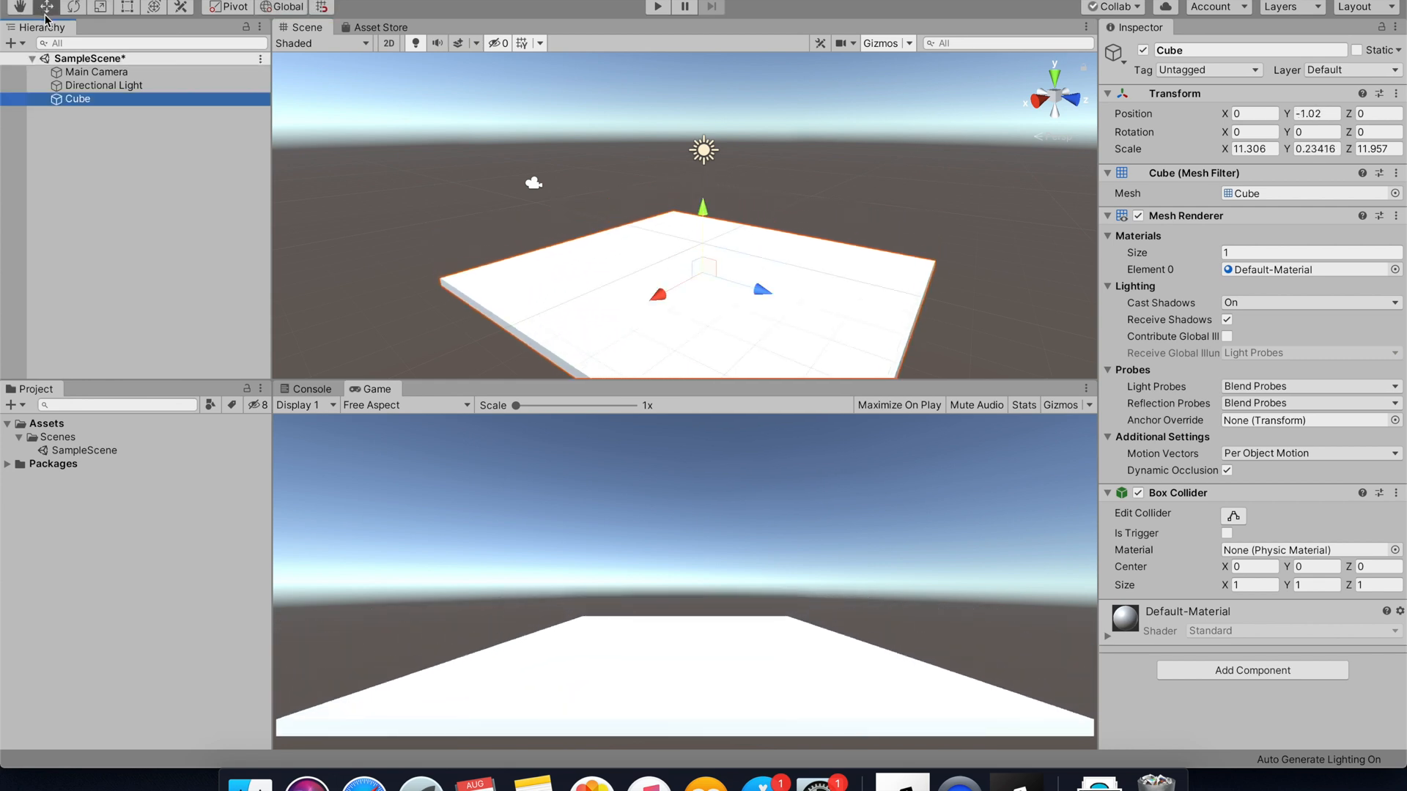
key(e)
key(r)
key(t)
key(q)
key(w)
key(e)
key(r)
key(t)
key(w)
key(e)
key(r)
key(q)
key(w)
key(e)
key(r)
key(t)
key(w)
right_drag(757, 308, 791, 330)
middle_drag(792, 330, 842, 315)
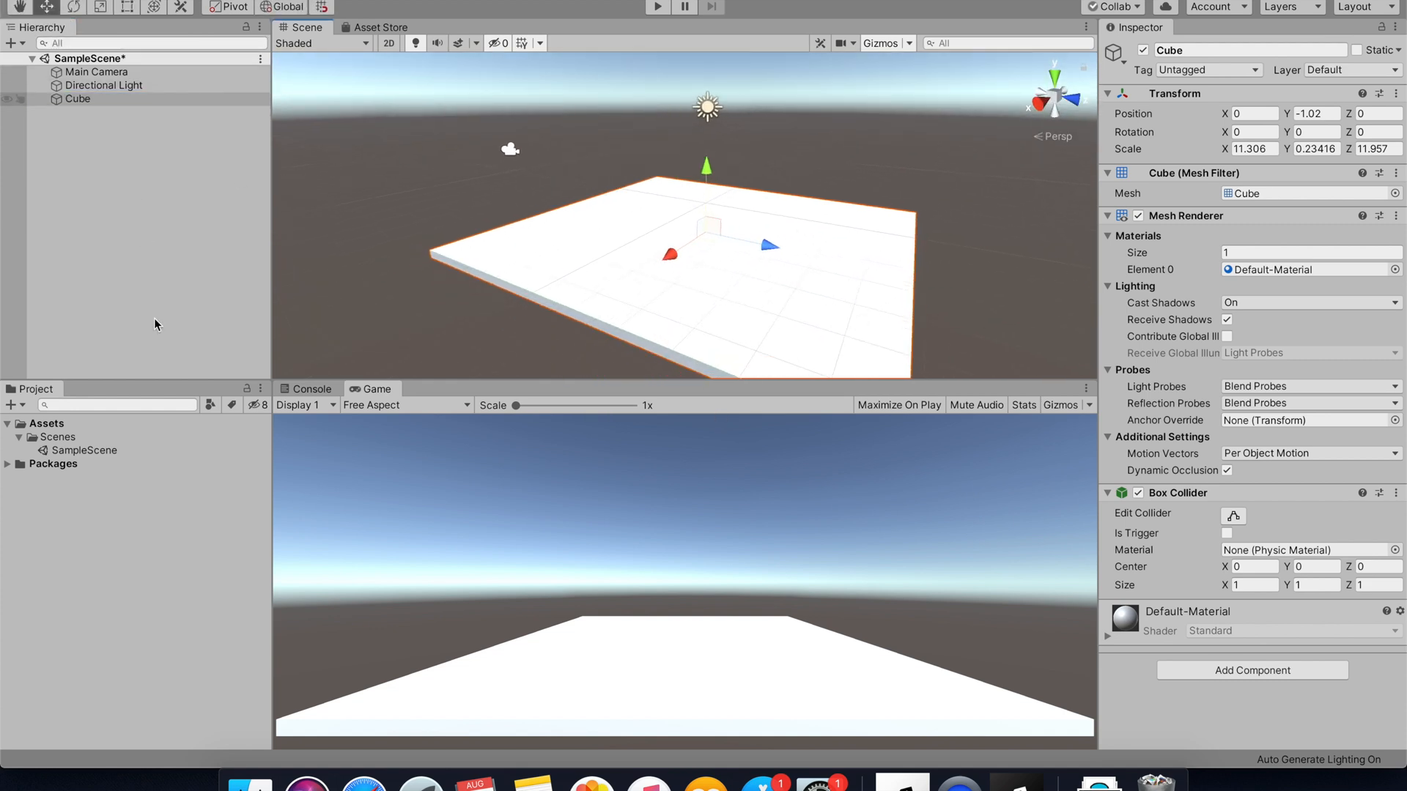
- Create a new material in the project's Assets folder and name it Ground Mat
click(12, 405)
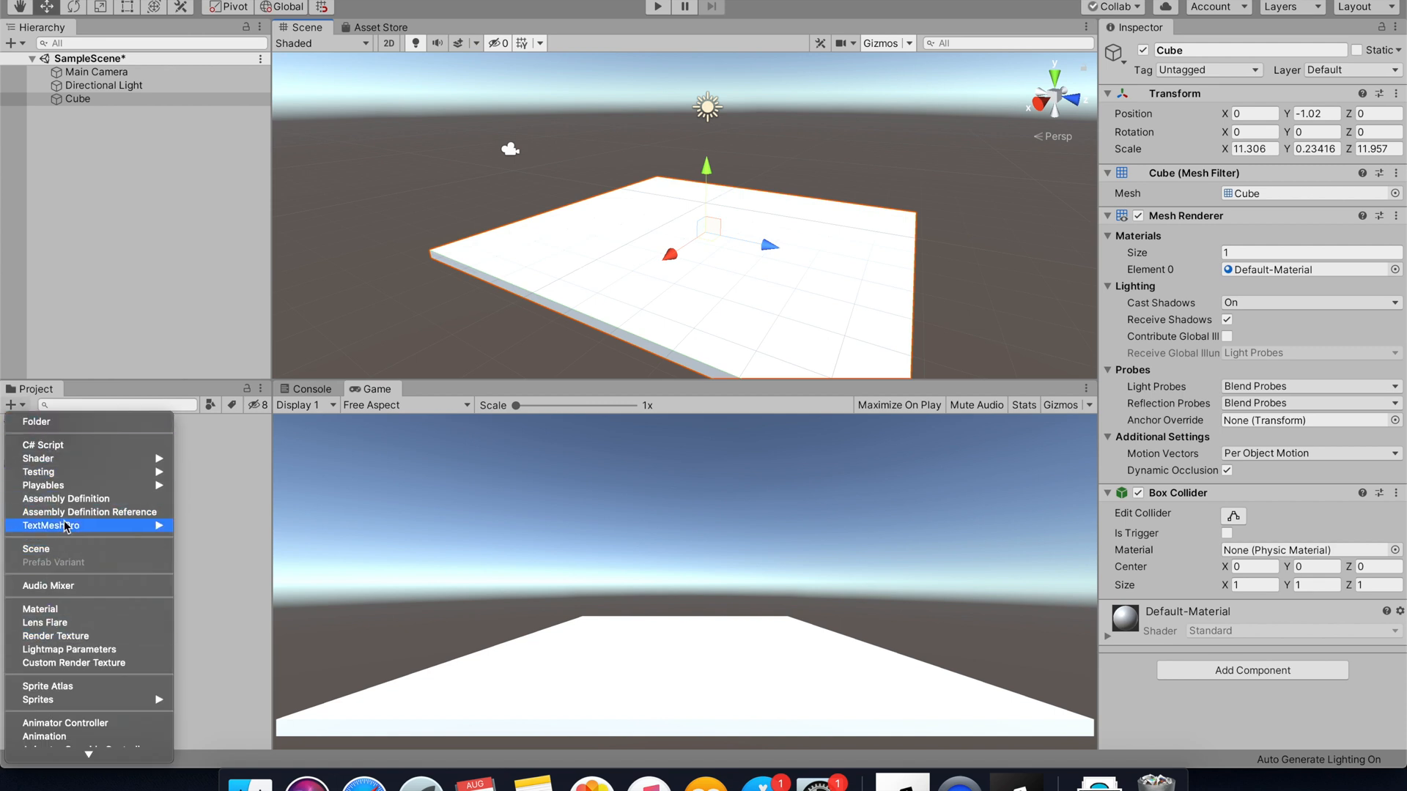
scroll(51, 588, down, 3)
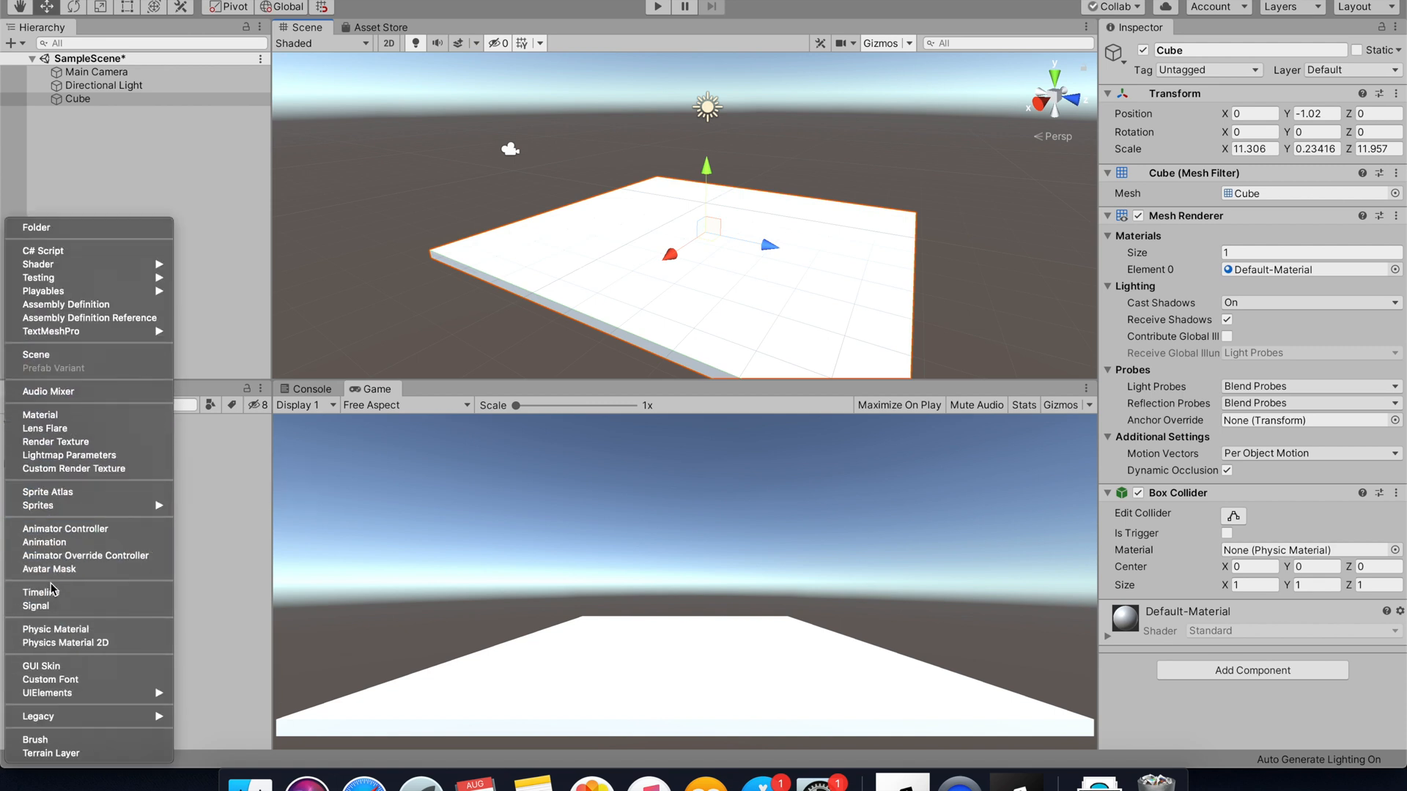
click(110, 413)
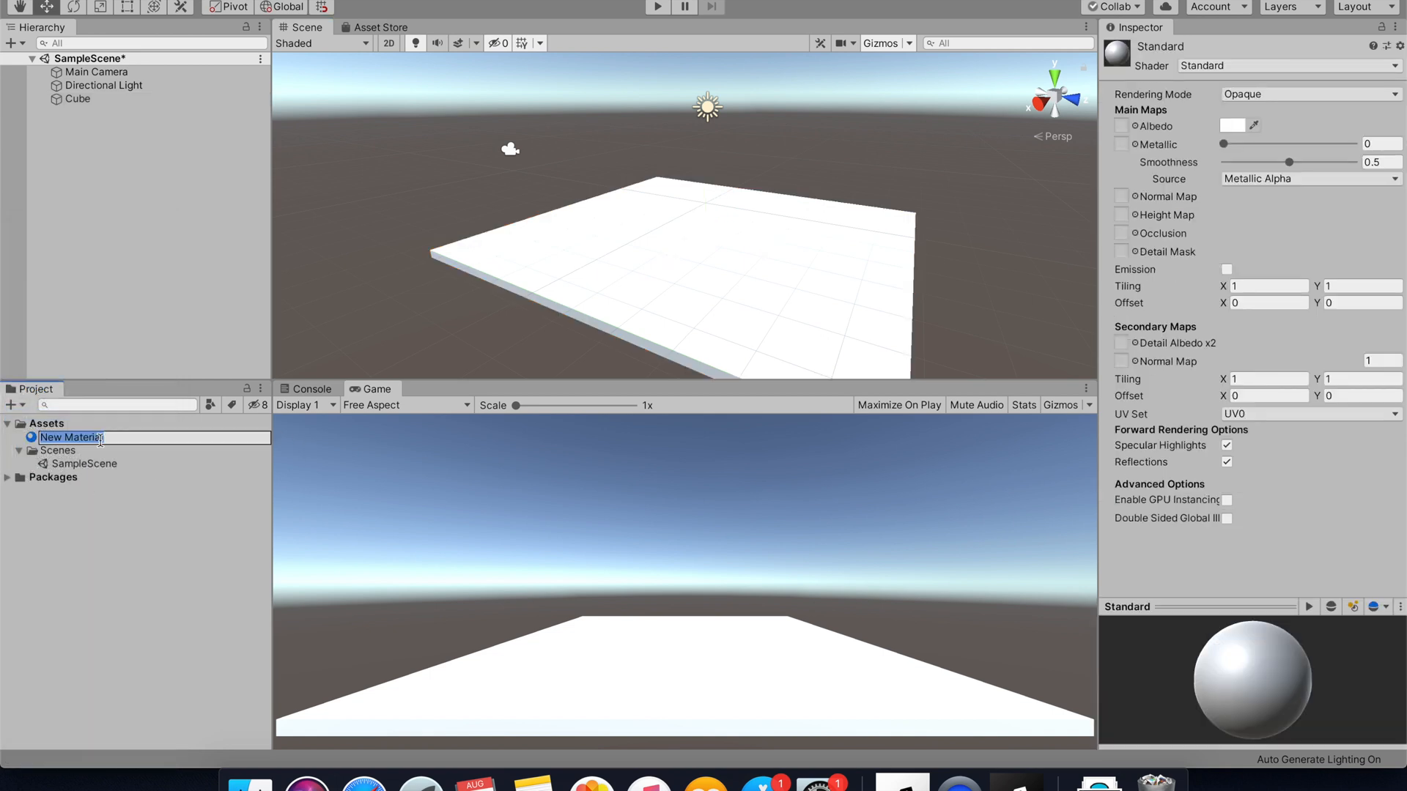
text(G)
text(l)
key(Return)
click(120, 440)
drag(119, 439, 99, 437)
key(BackSpace)
key(BackSpace)
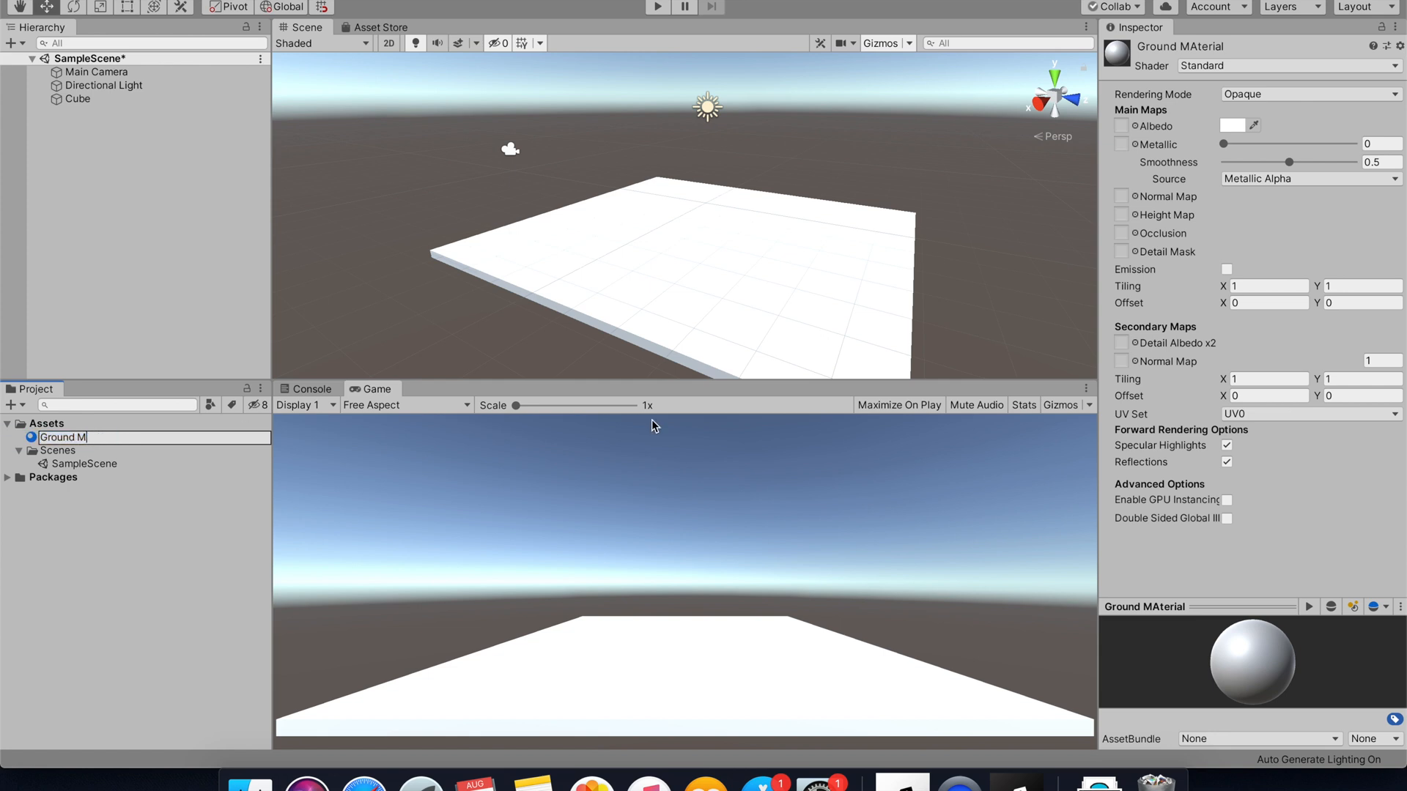
key(Return)
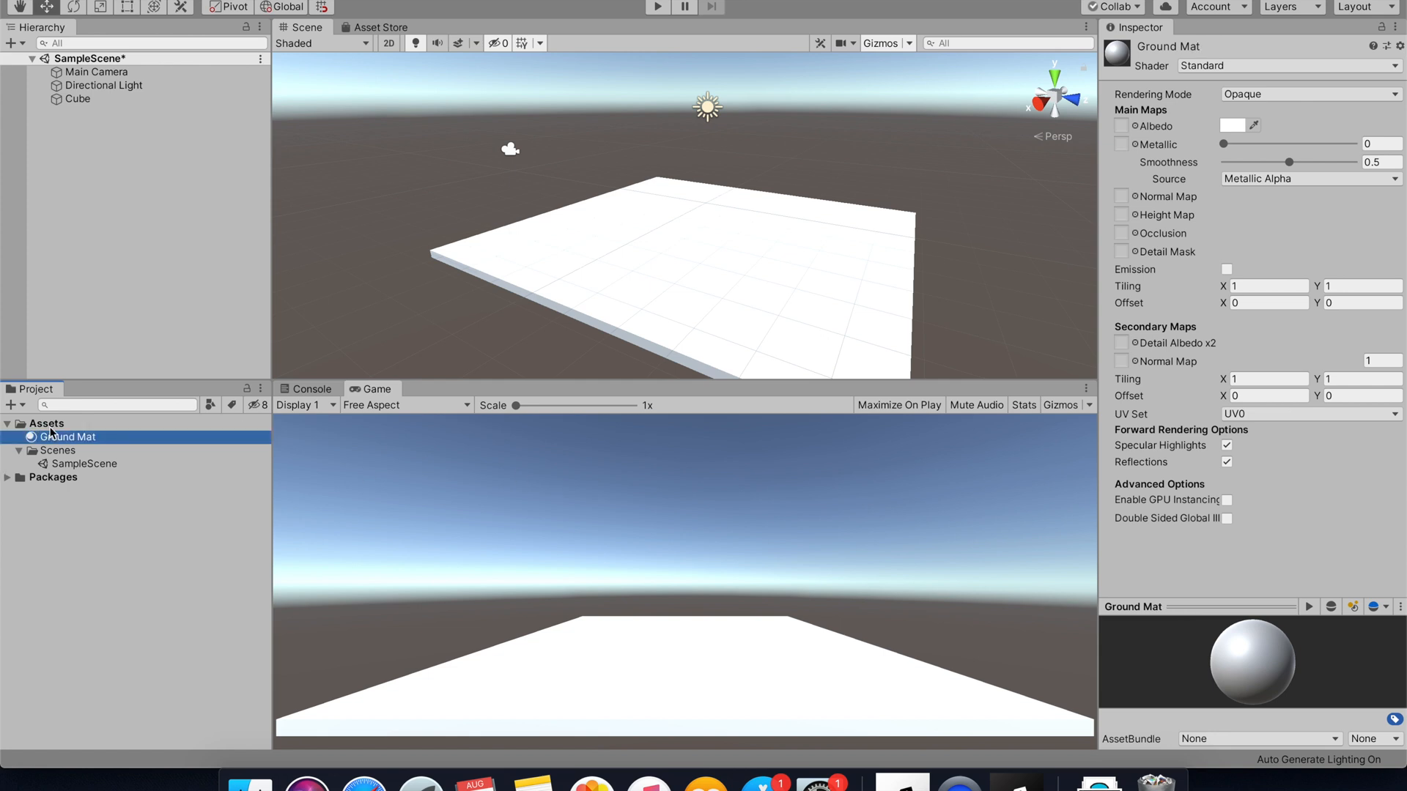
- Apply Ground Mat to the floor cube and expand the material's properties on the selected cube
drag(79, 438, 659, 286)
click(74, 100)
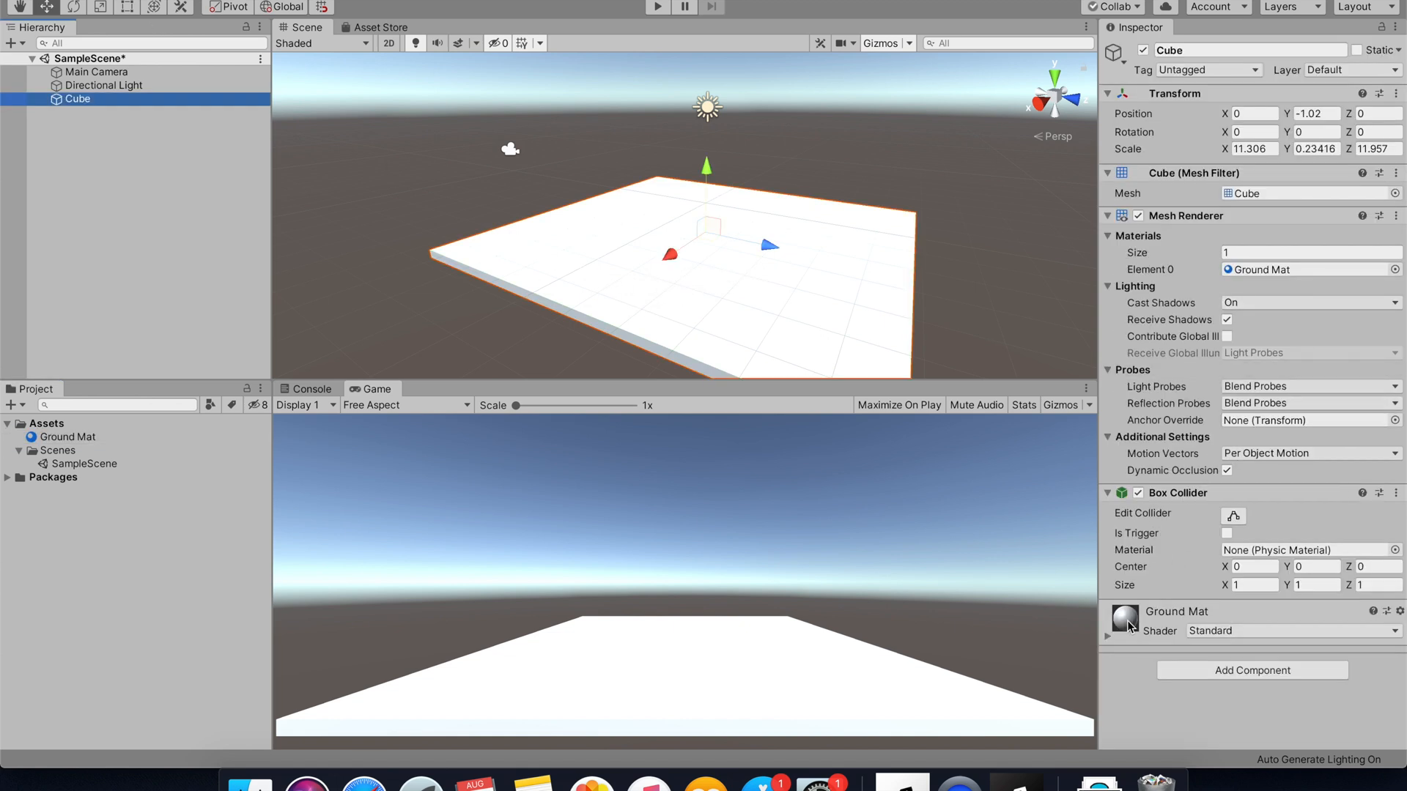
click(1128, 623)
scroll(1158, 593, down, 5)
- Set Ground Mat's albedo colour to dark grey, hex 383838
drag(1223, 323, 1170, 344)
click(1231, 304)
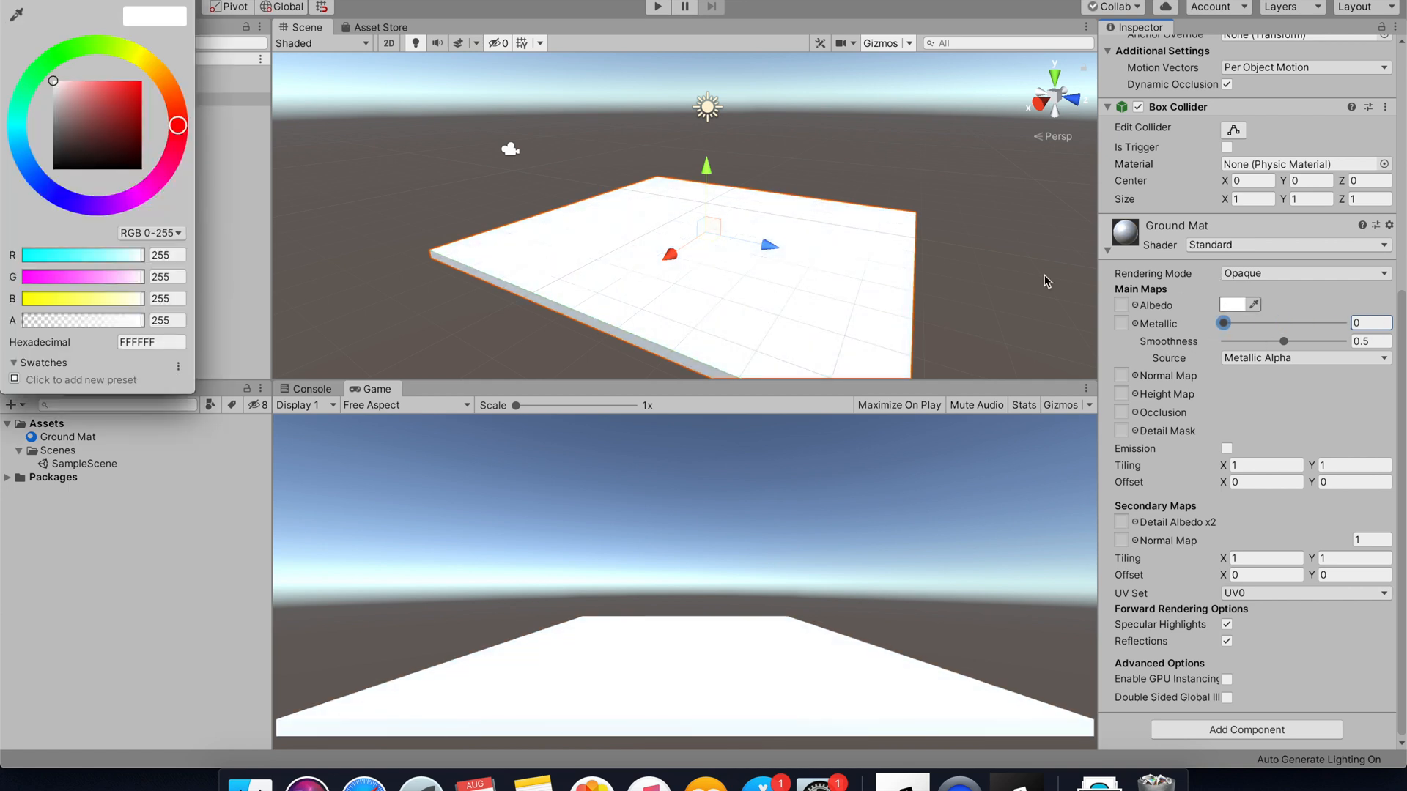
drag(110, 136, 30, 156)
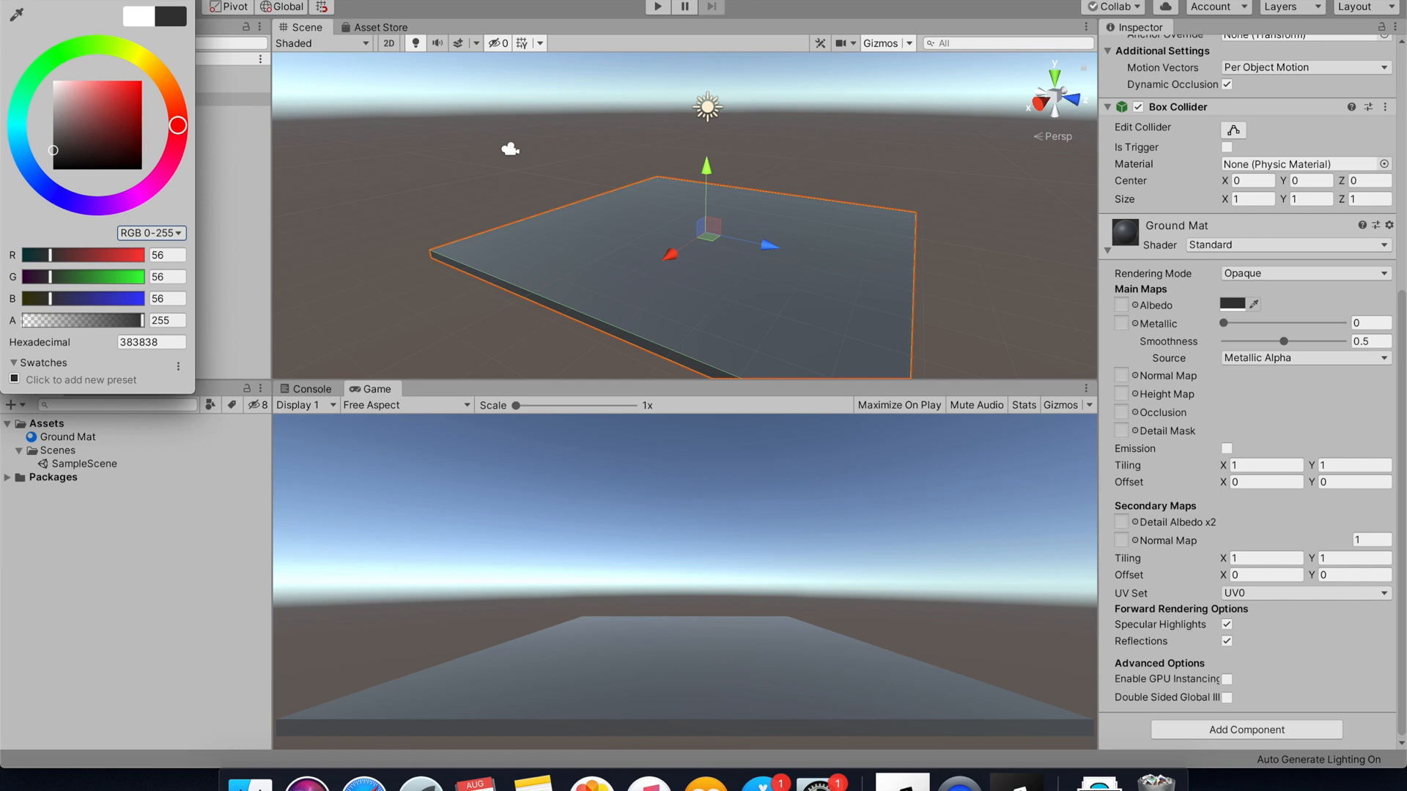
click(16, 1)
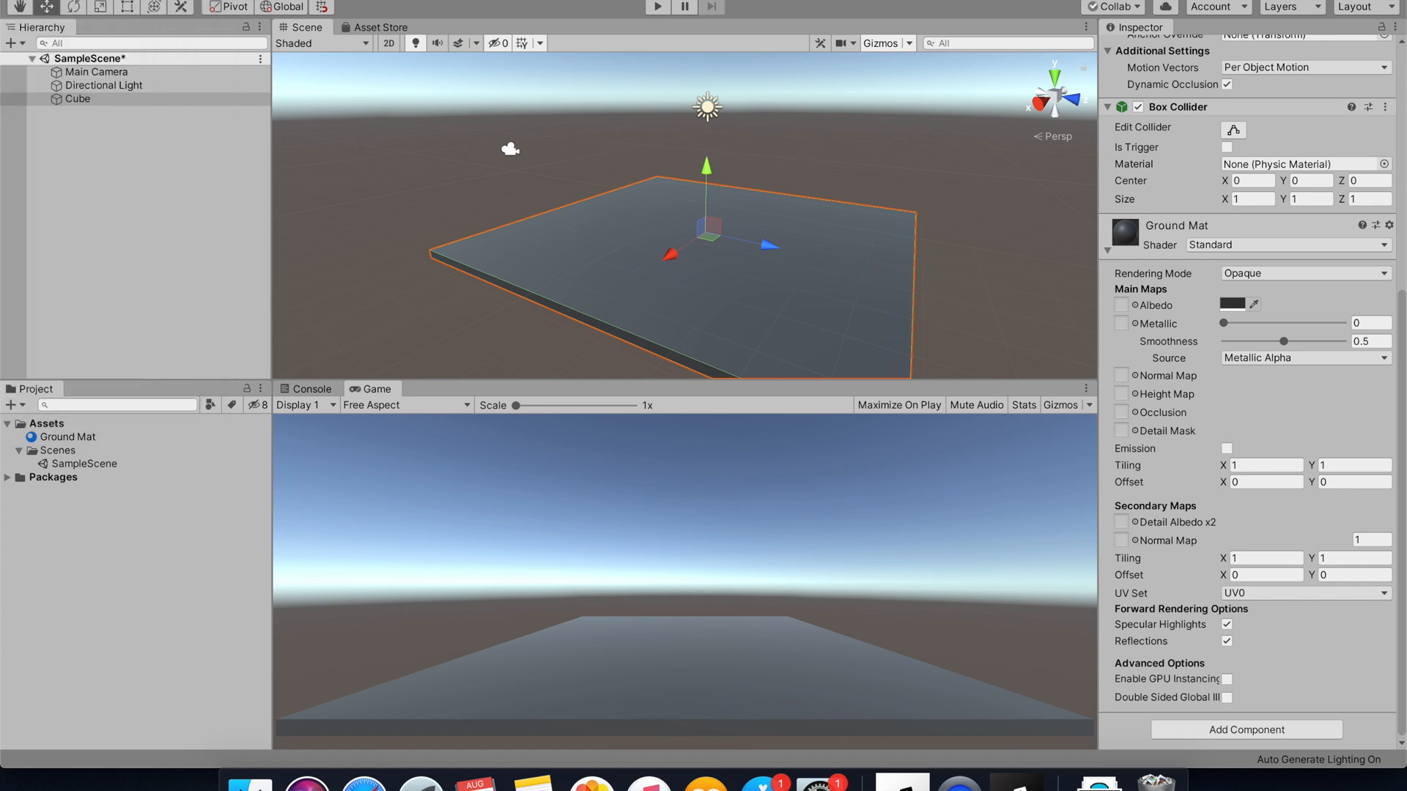
- Try several built-in textures as Ground Mat's albedo map and assign the darker grey checker texture
click(1133, 306)
click(113, 143)
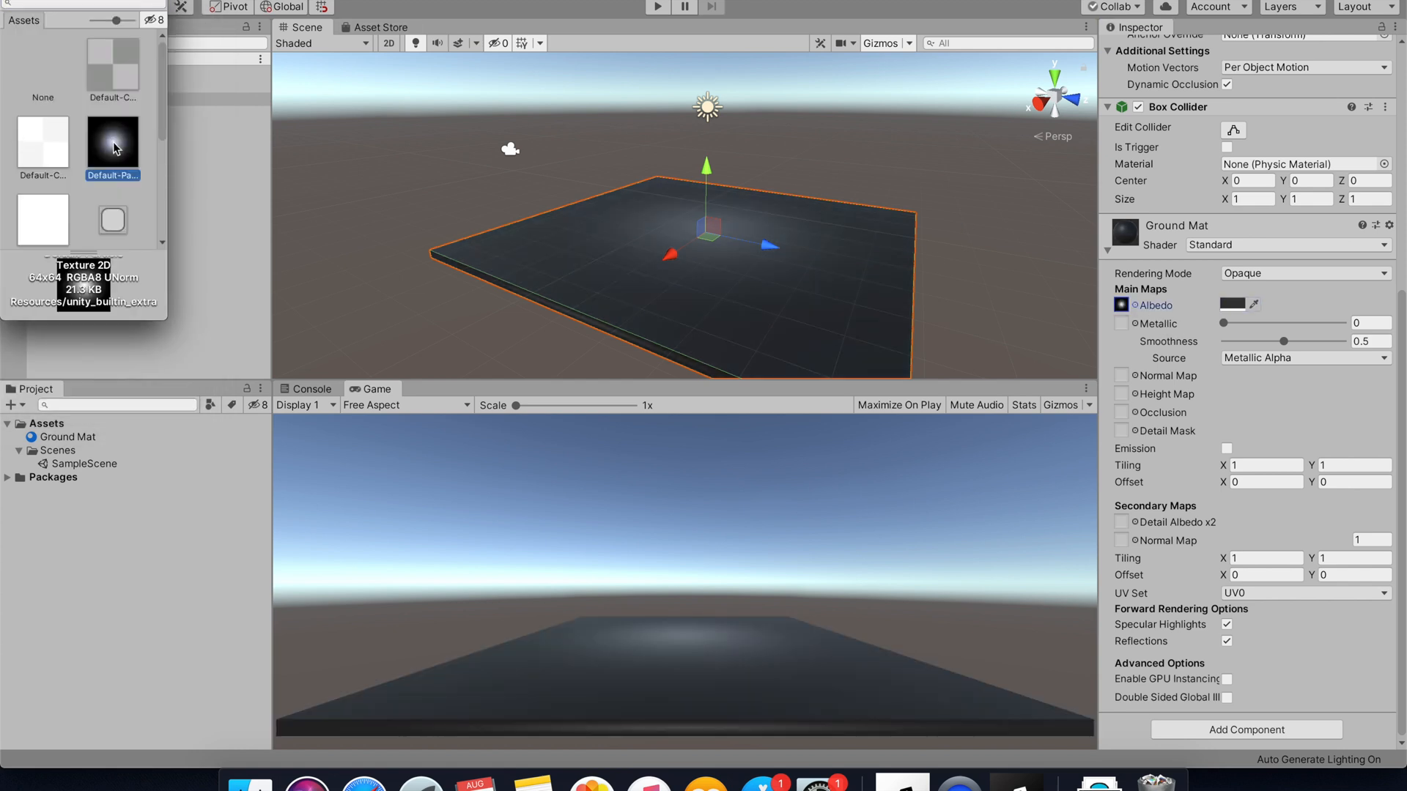
scroll(107, 165, down, 5)
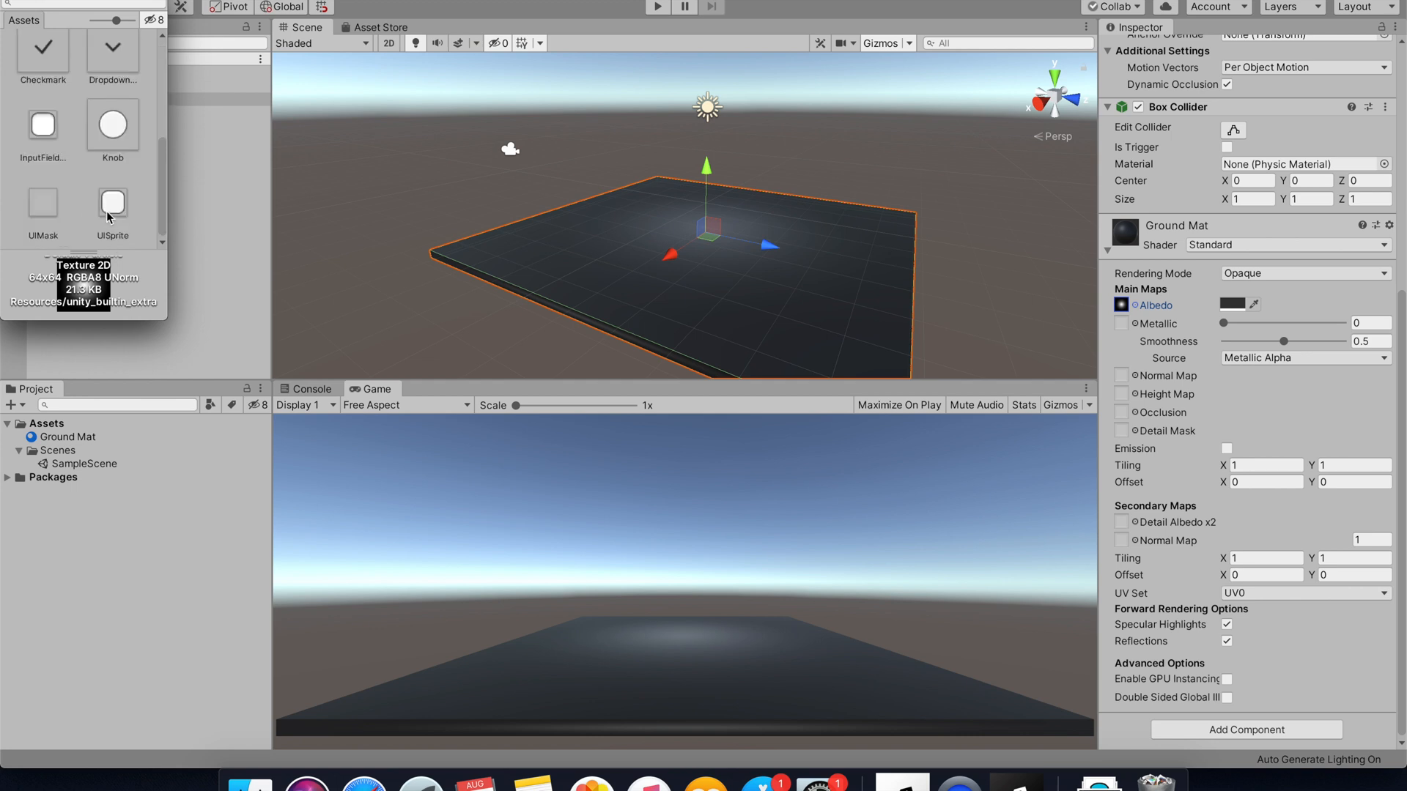
click(50, 69)
click(106, 77)
scroll(80, 88, up, 5)
click(59, 94)
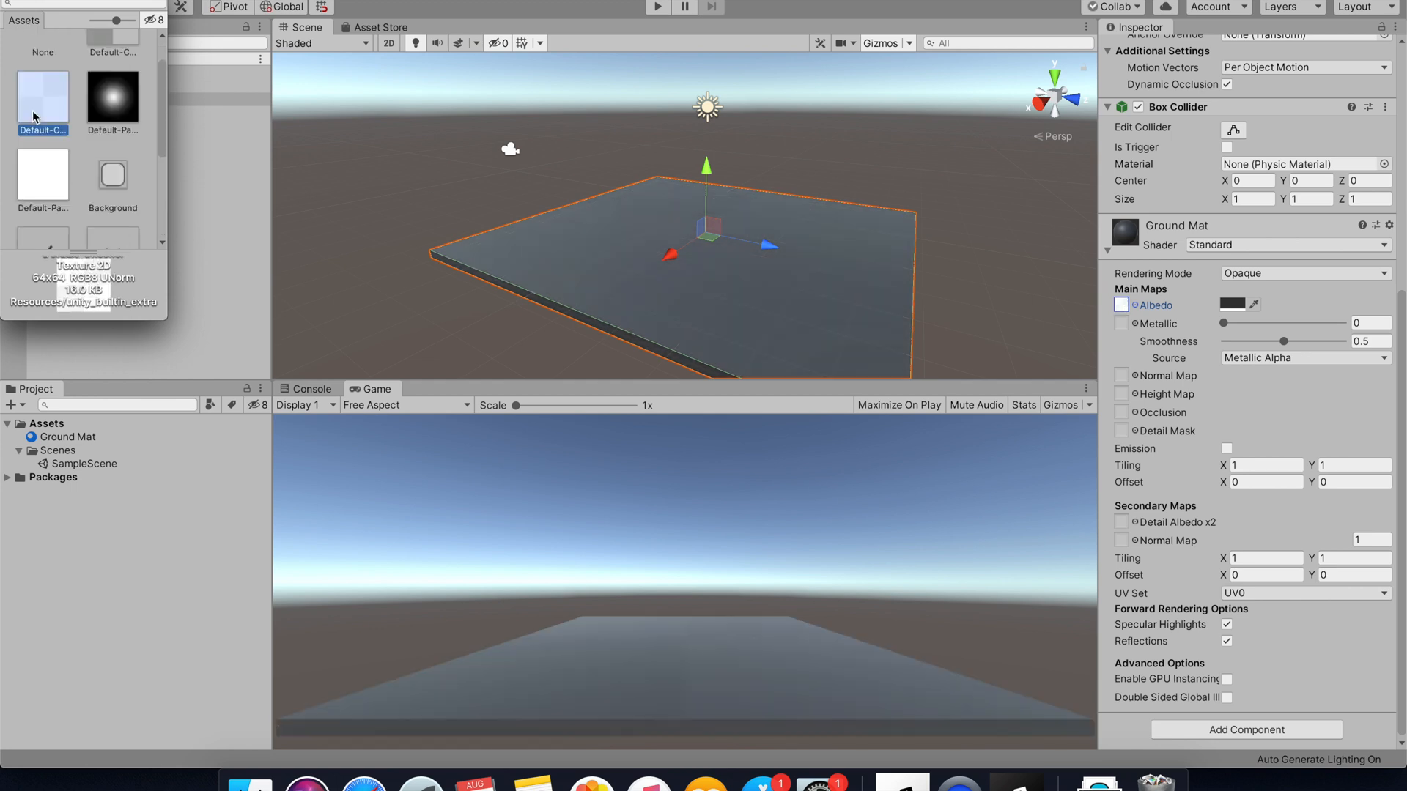
scroll(81, 131, up, 2)
click(126, 67)
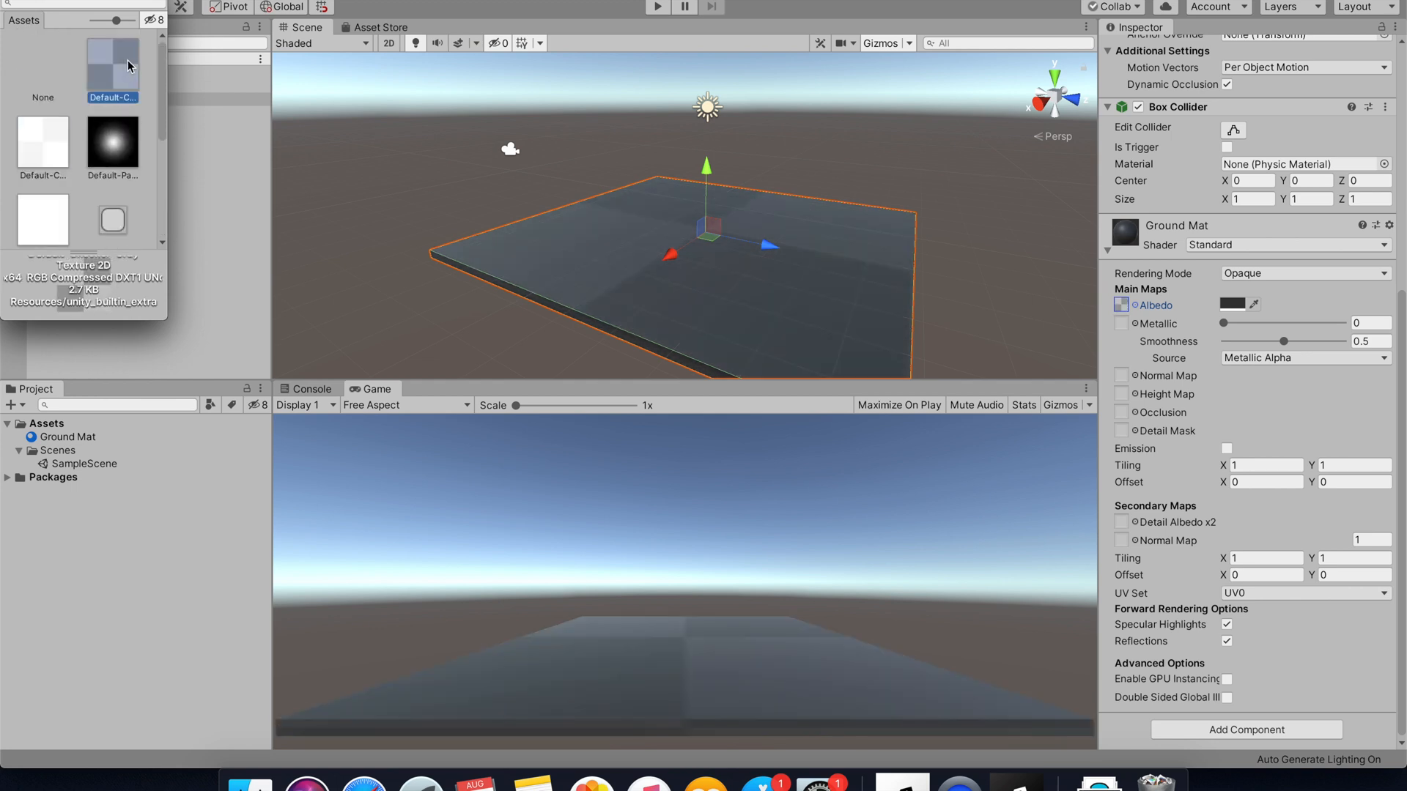
click(110, 170)
click(60, 76)
double_click(117, 89)
- Set Ground Mat's albedo colour to mid grey, hex 797979
right_drag(810, 212, 813, 339)
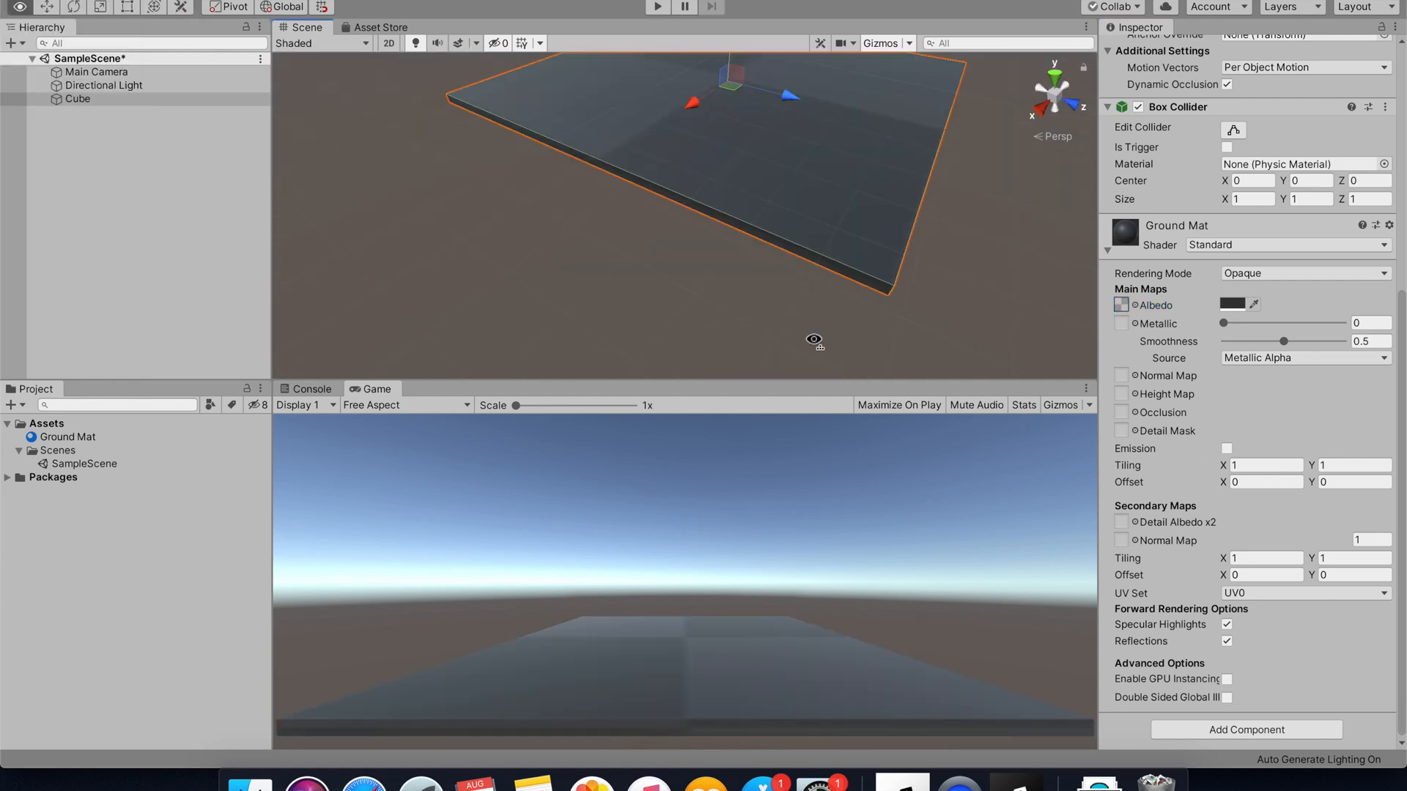
middle_drag(810, 216, 810, 308)
alt+drag(809, 308, 807, 277)
middle_drag(807, 277, 788, 276)
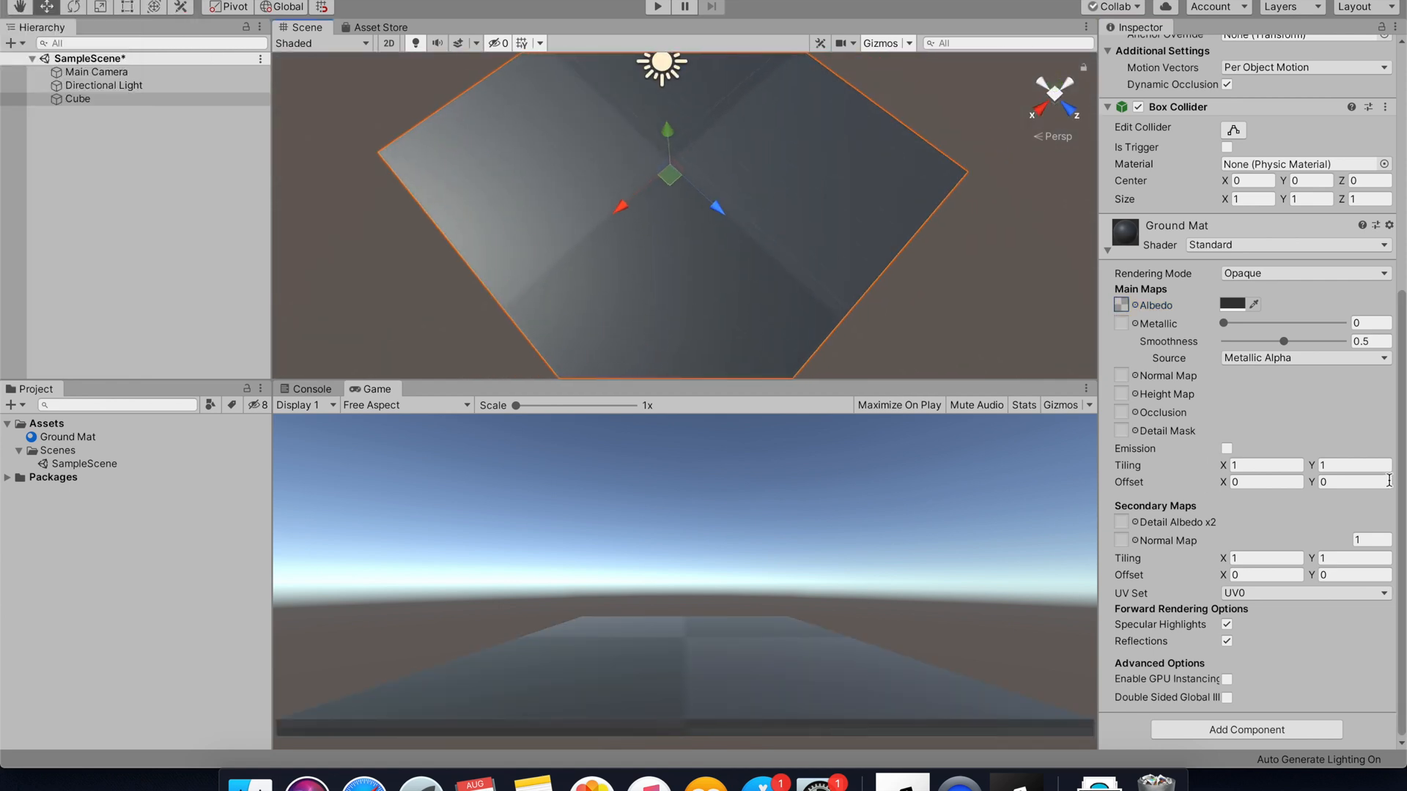
click(1232, 304)
drag(66, 154, 25, 132)
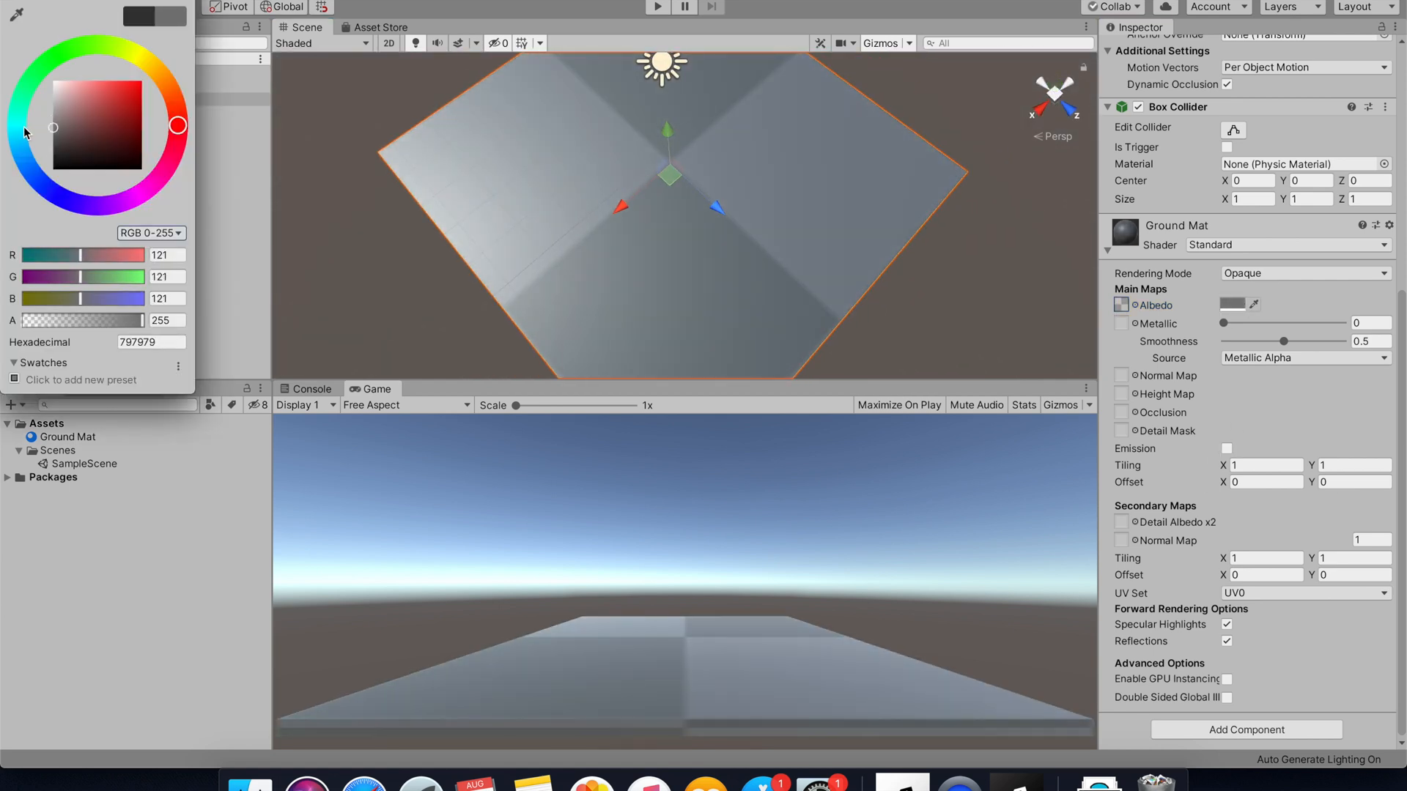
- Set Ground Mat's main map tiling to X 20 and Y 20 and check the checker pattern on the floor
click(1237, 467)
text(20)
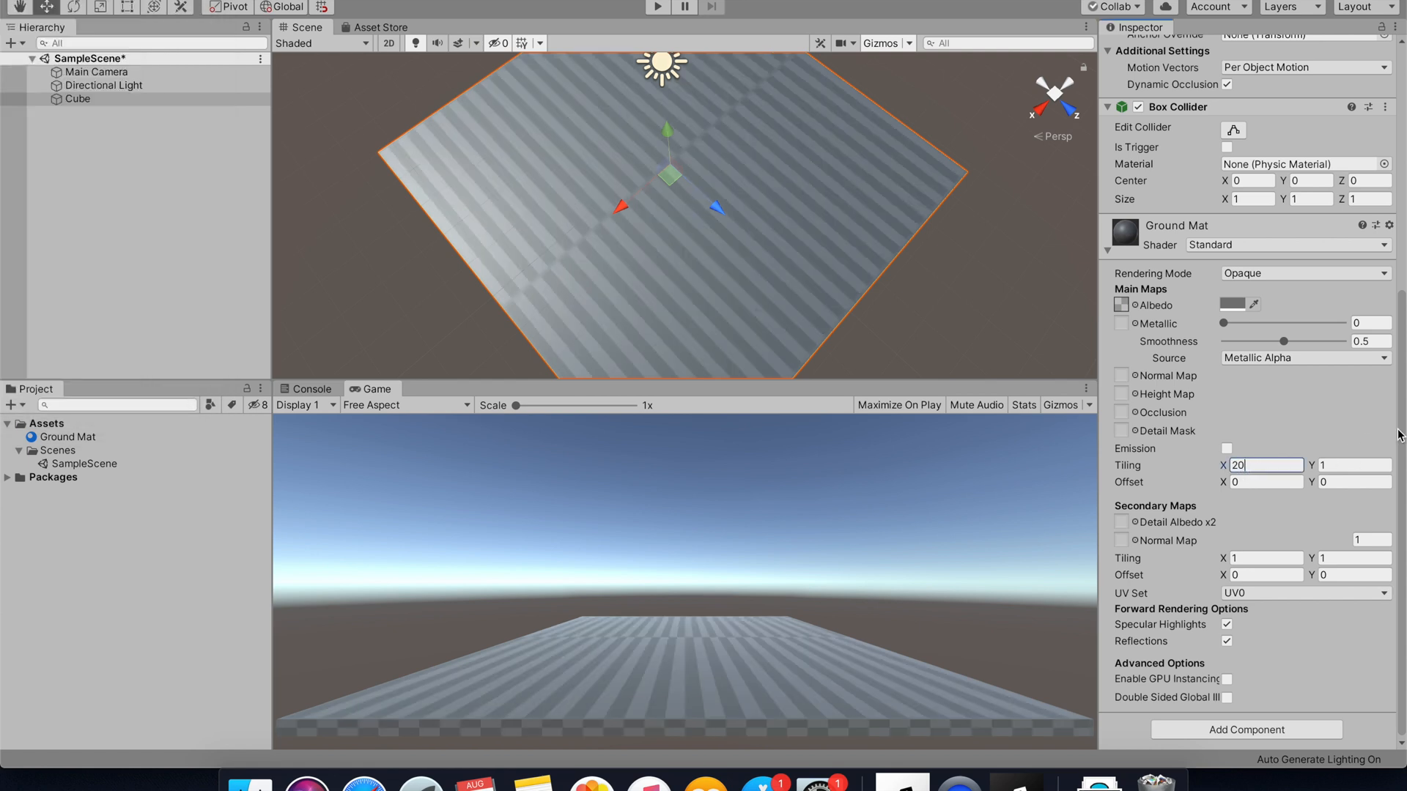
click(1340, 470)
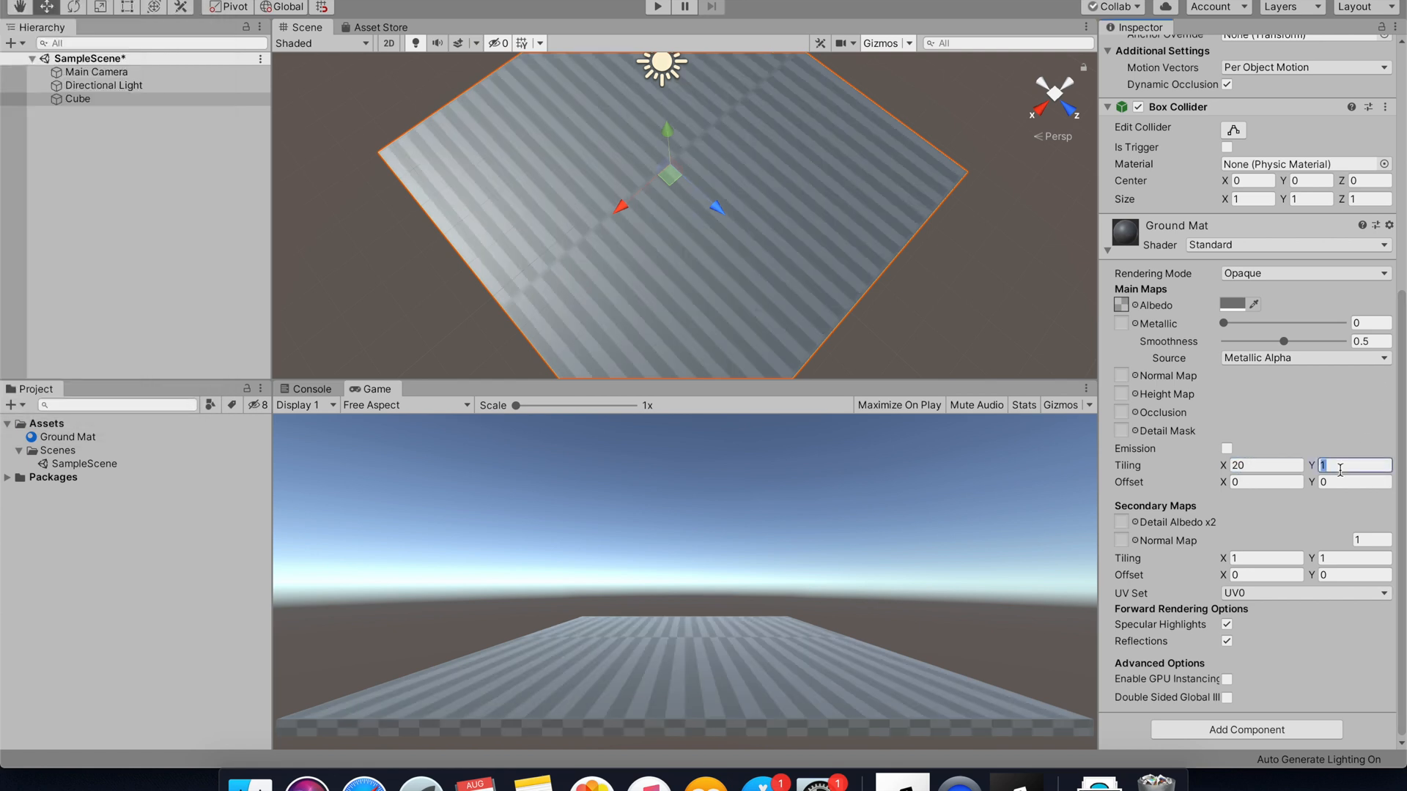
text(20)
mouse_move(671, 222)
right_down()
mouse_move(684, 248)
mouse_move(669, 277)
mouse_move(678, 227)
right_up()
scroll(663, 293, up, 6)
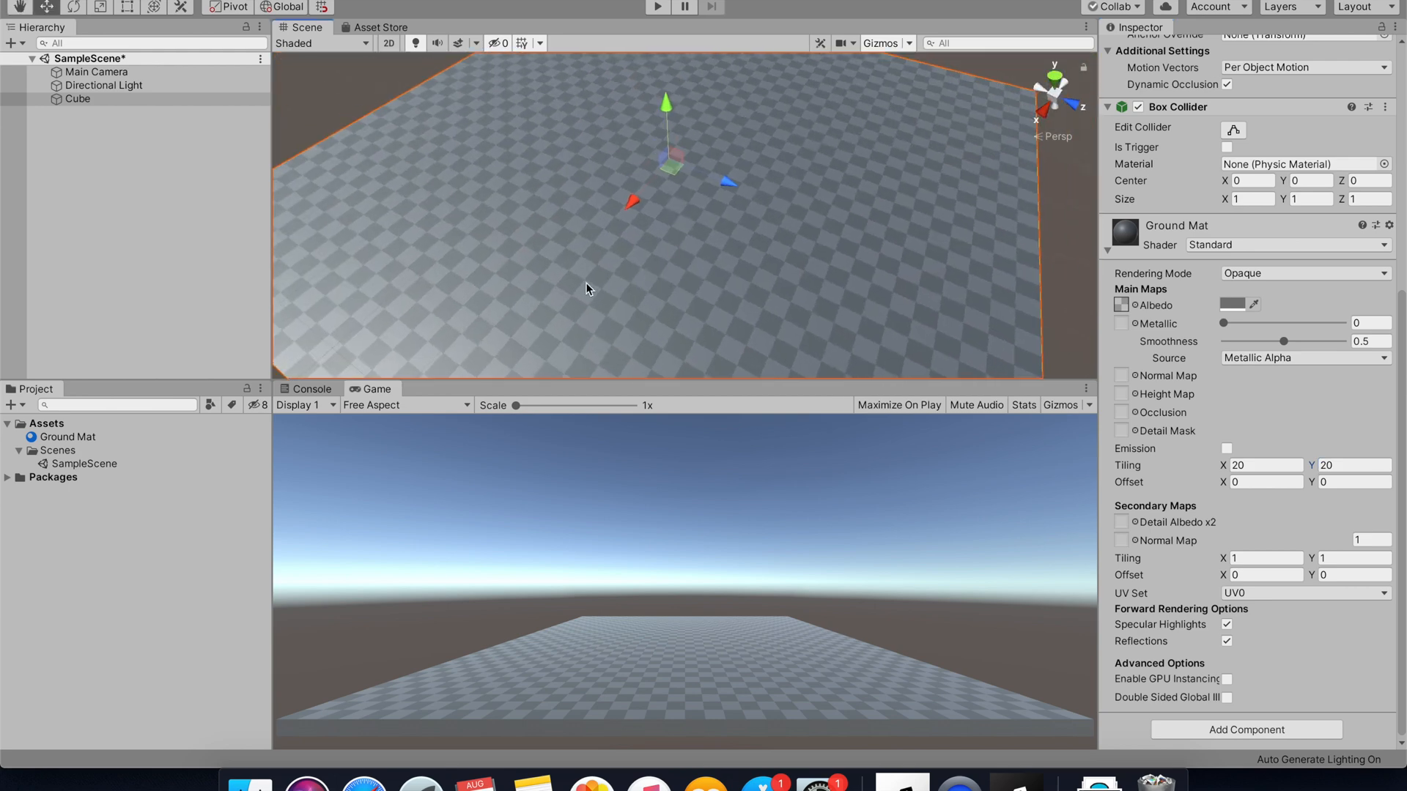
middle_drag(586, 289, 828, 191)
middle_drag(480, 341, 696, 228)
right_drag(696, 228, 693, 192)
- Rename the Cube object to Ground and collapse its material properties
click(71, 102)
text(G)
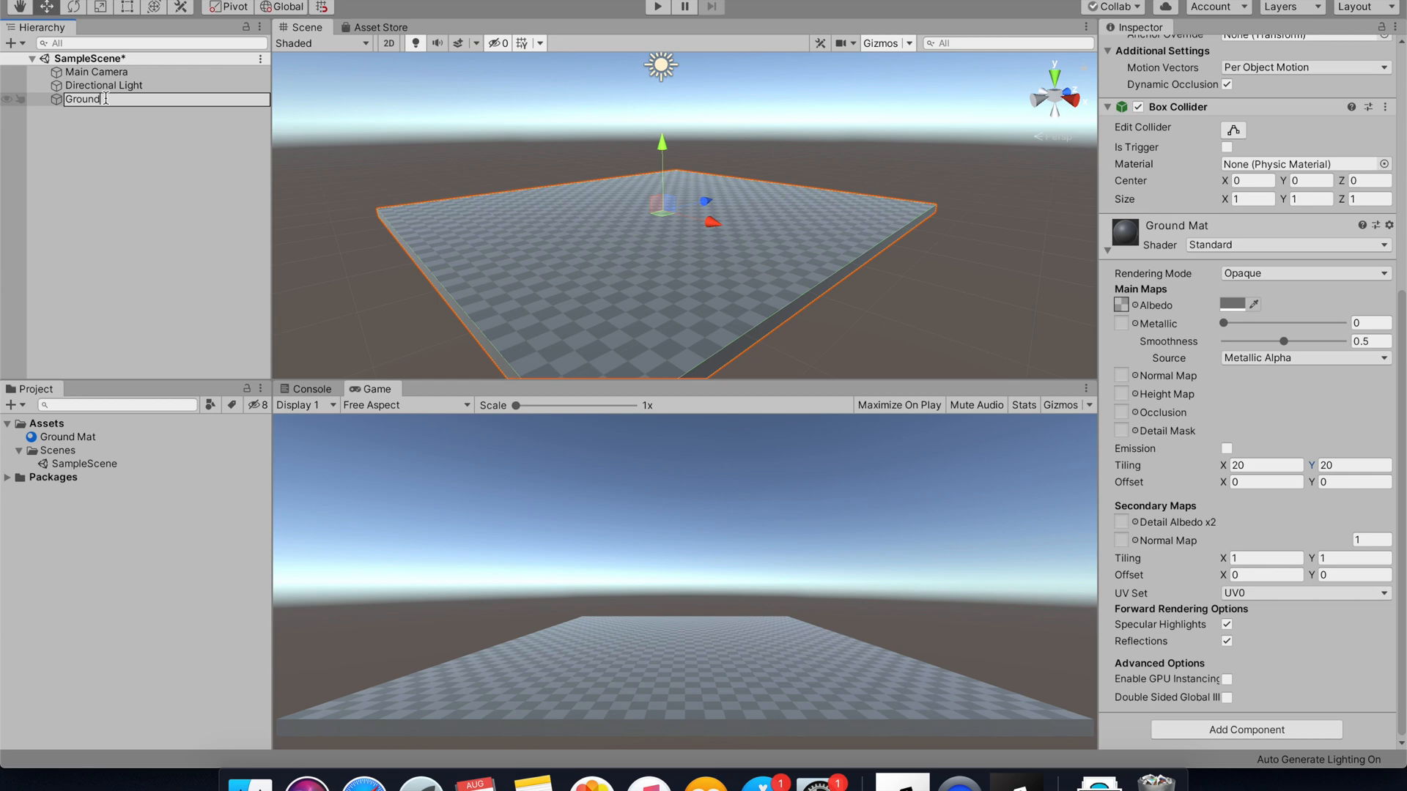
text(round)
key(Return)
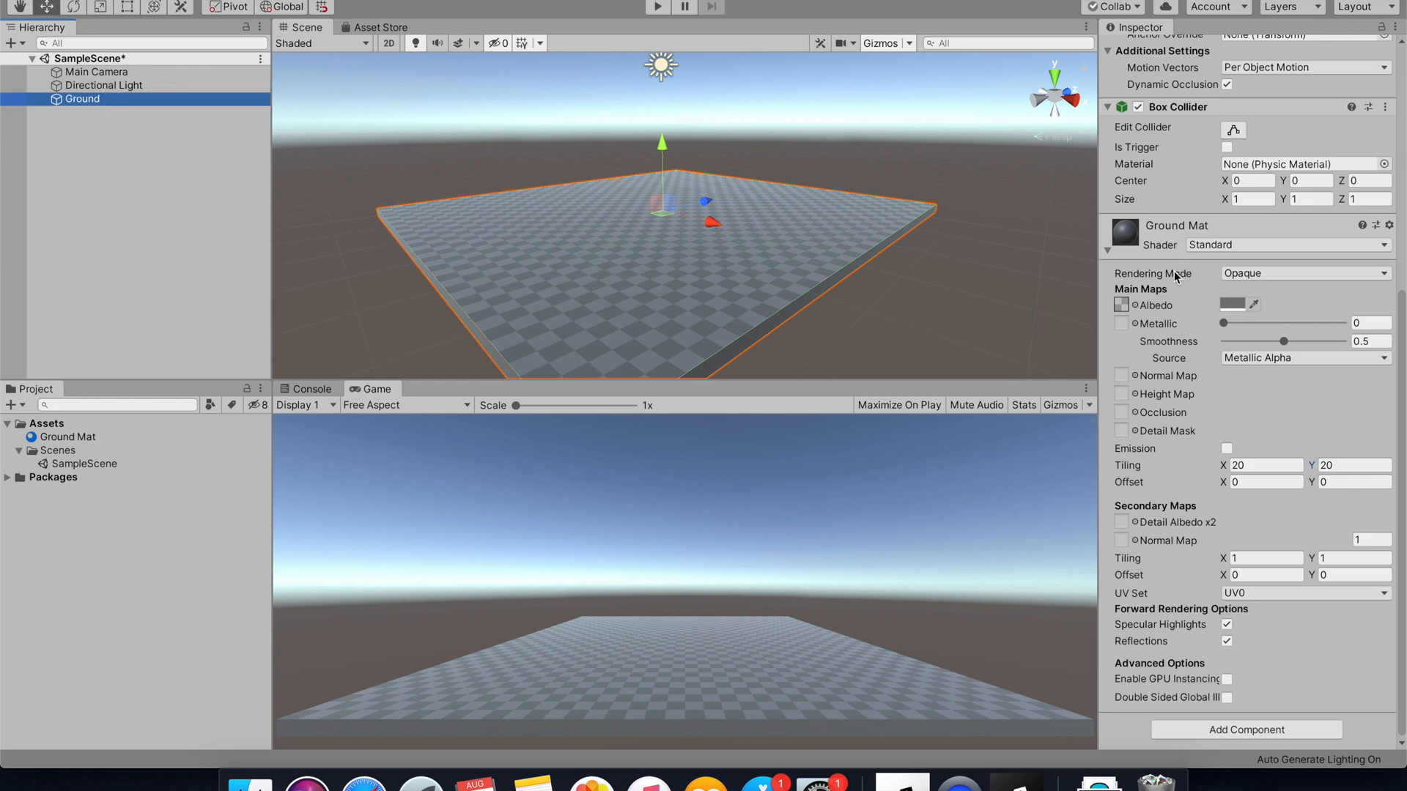
scroll(1175, 275, up, 10)
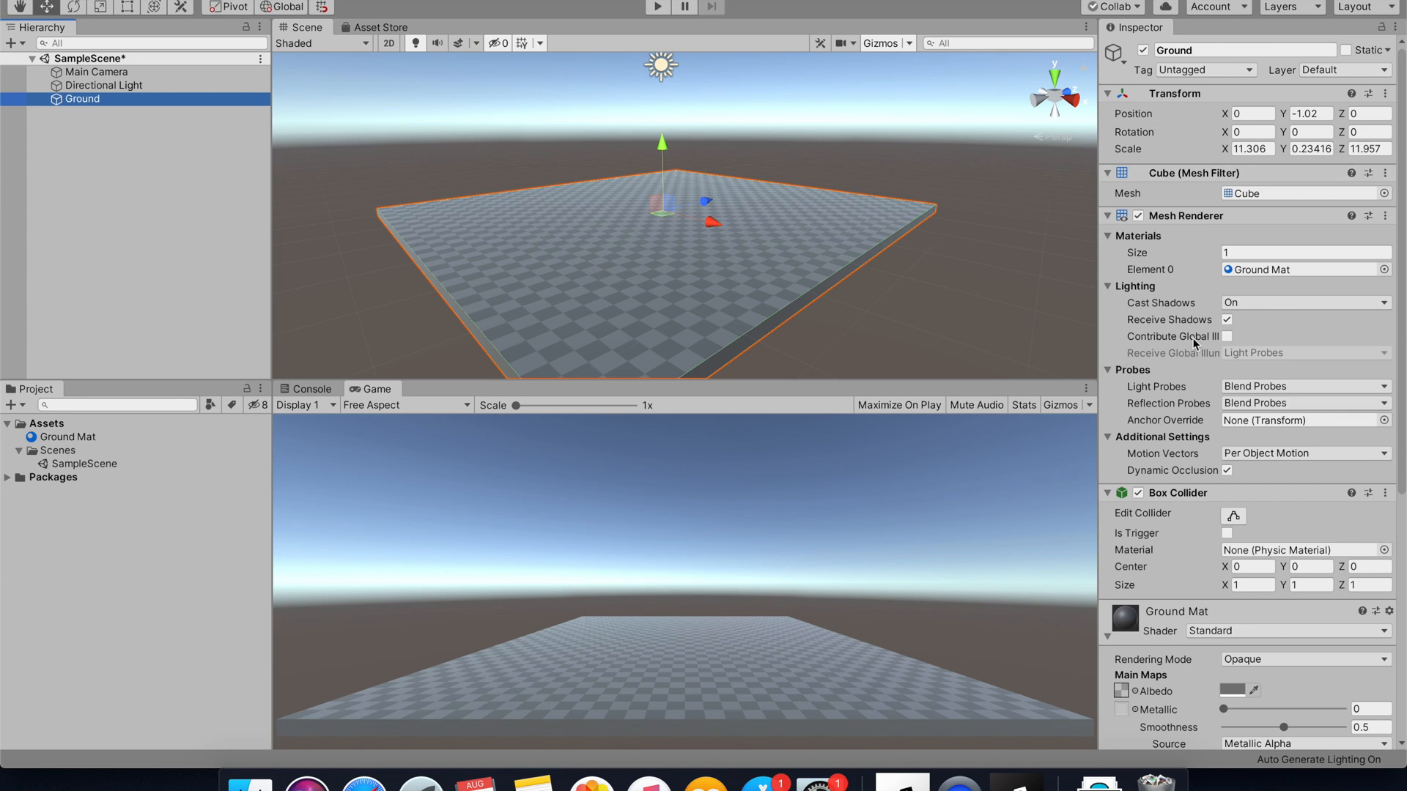
click(1121, 630)
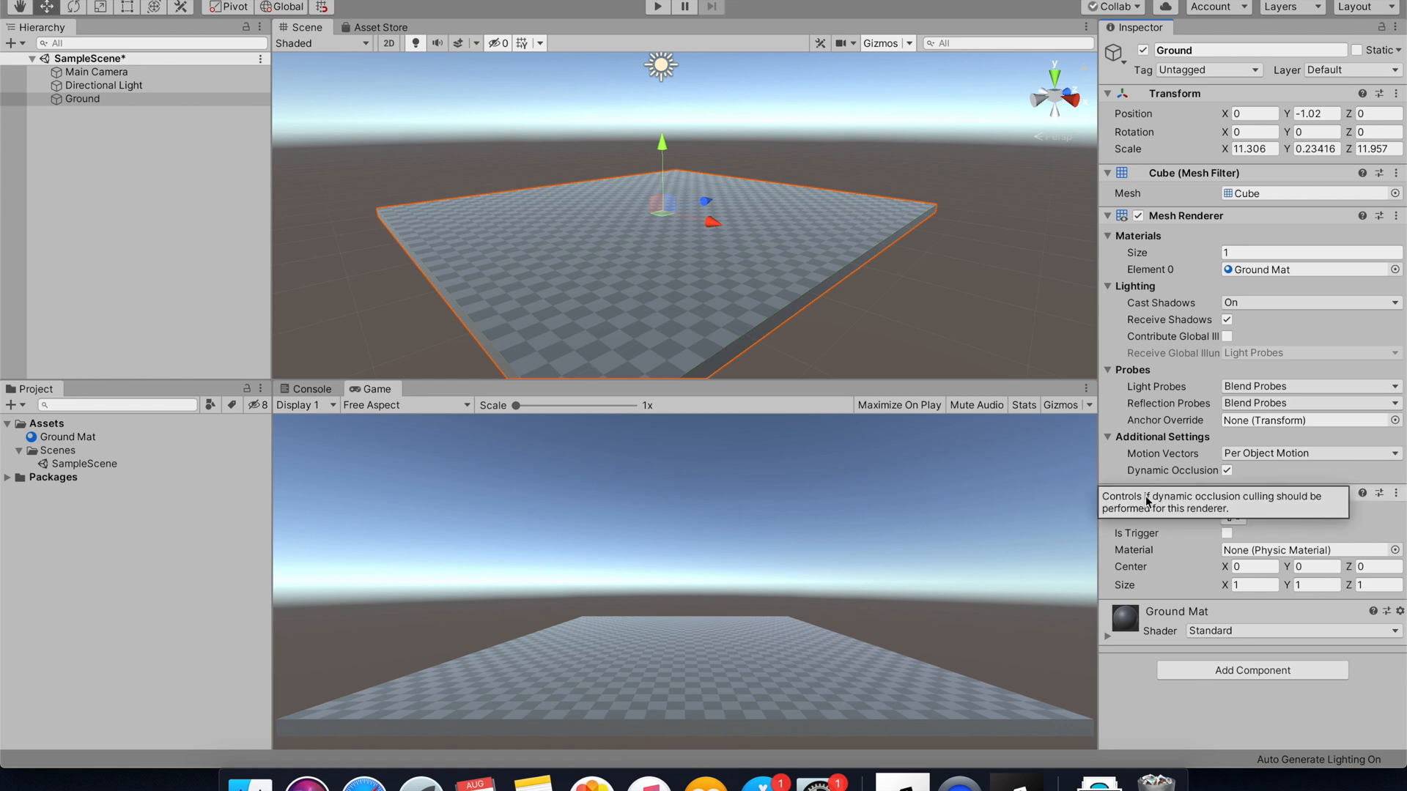
- Switch the Ground object's Box Collider off and back on, and do the same with its Mesh Renderer
click(1138, 492)
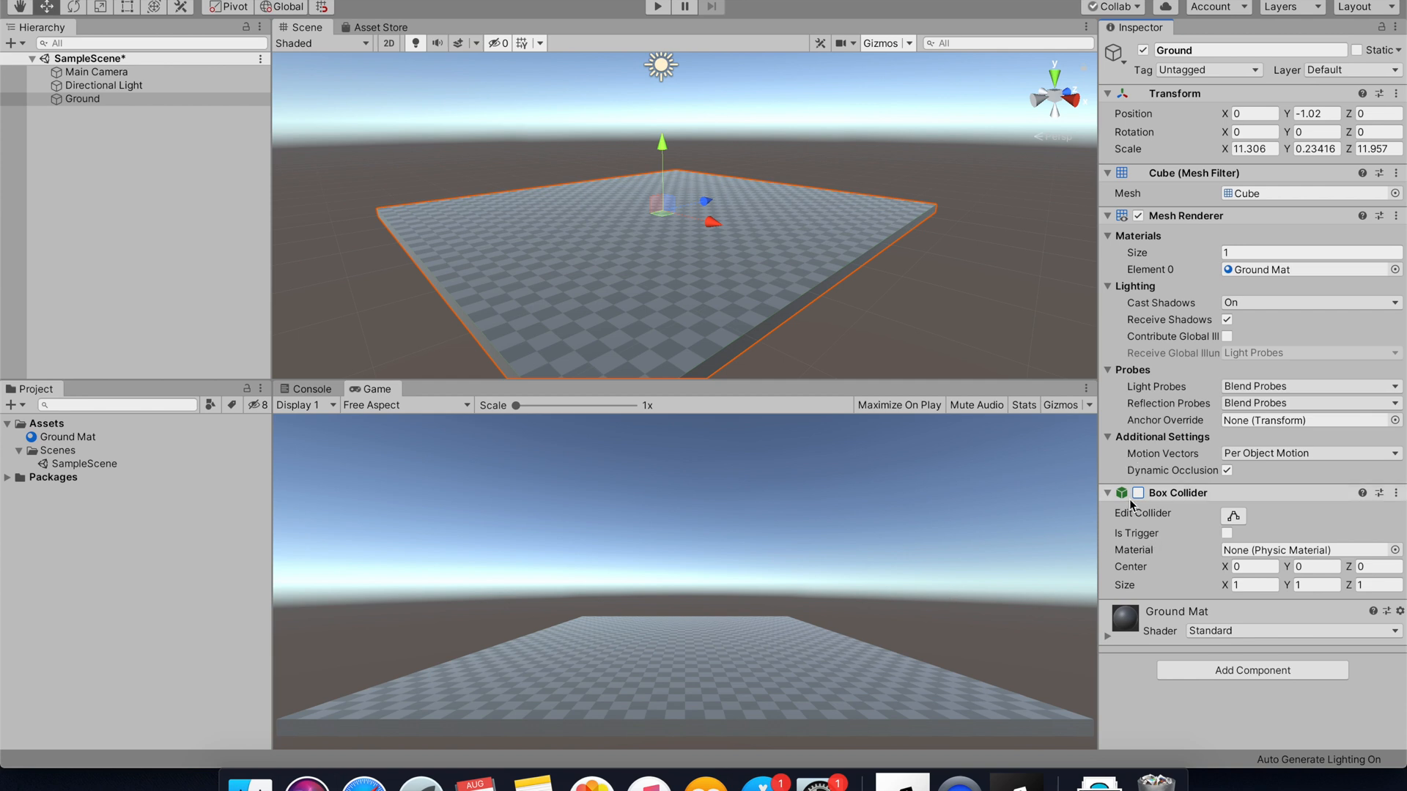
click(1138, 493)
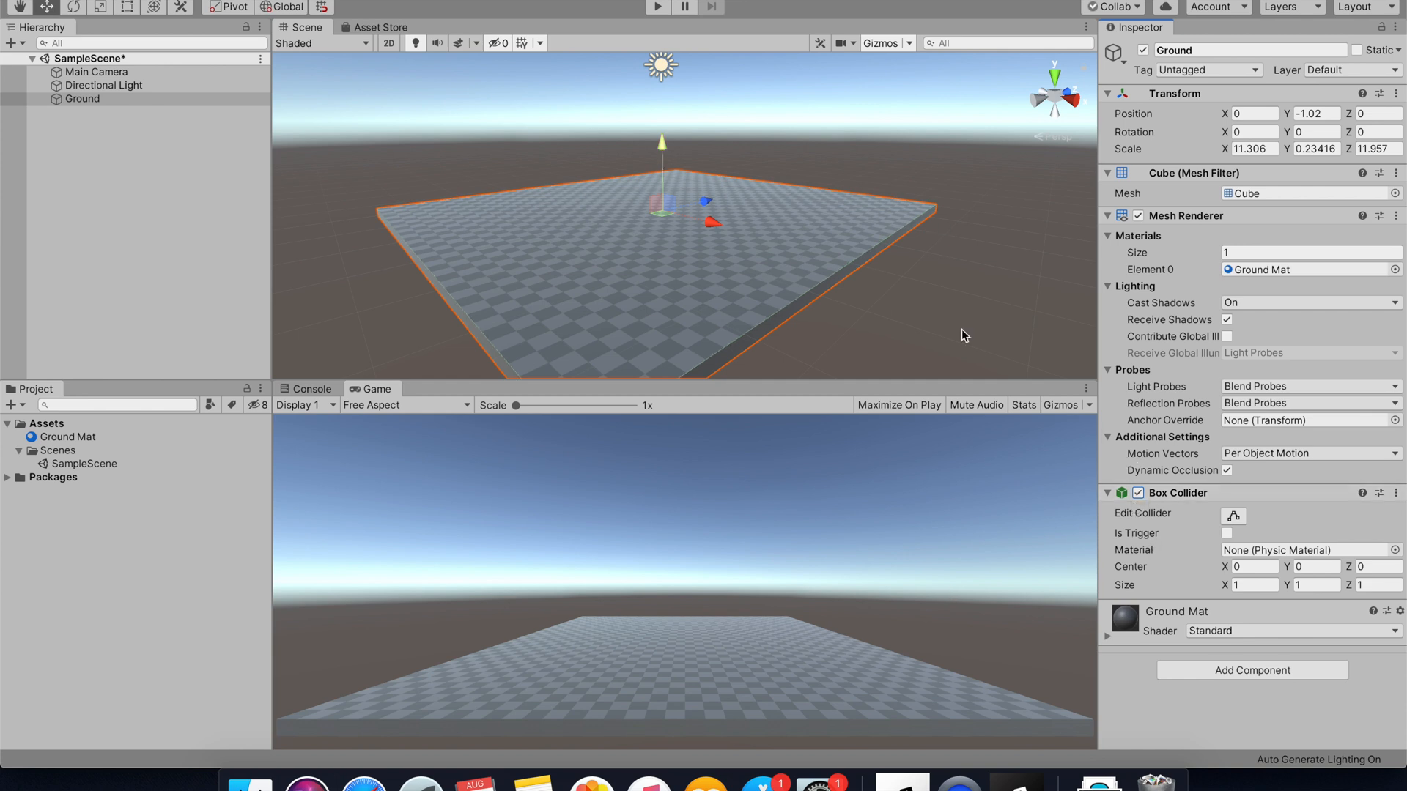
click(1138, 215)
click(1138, 215)
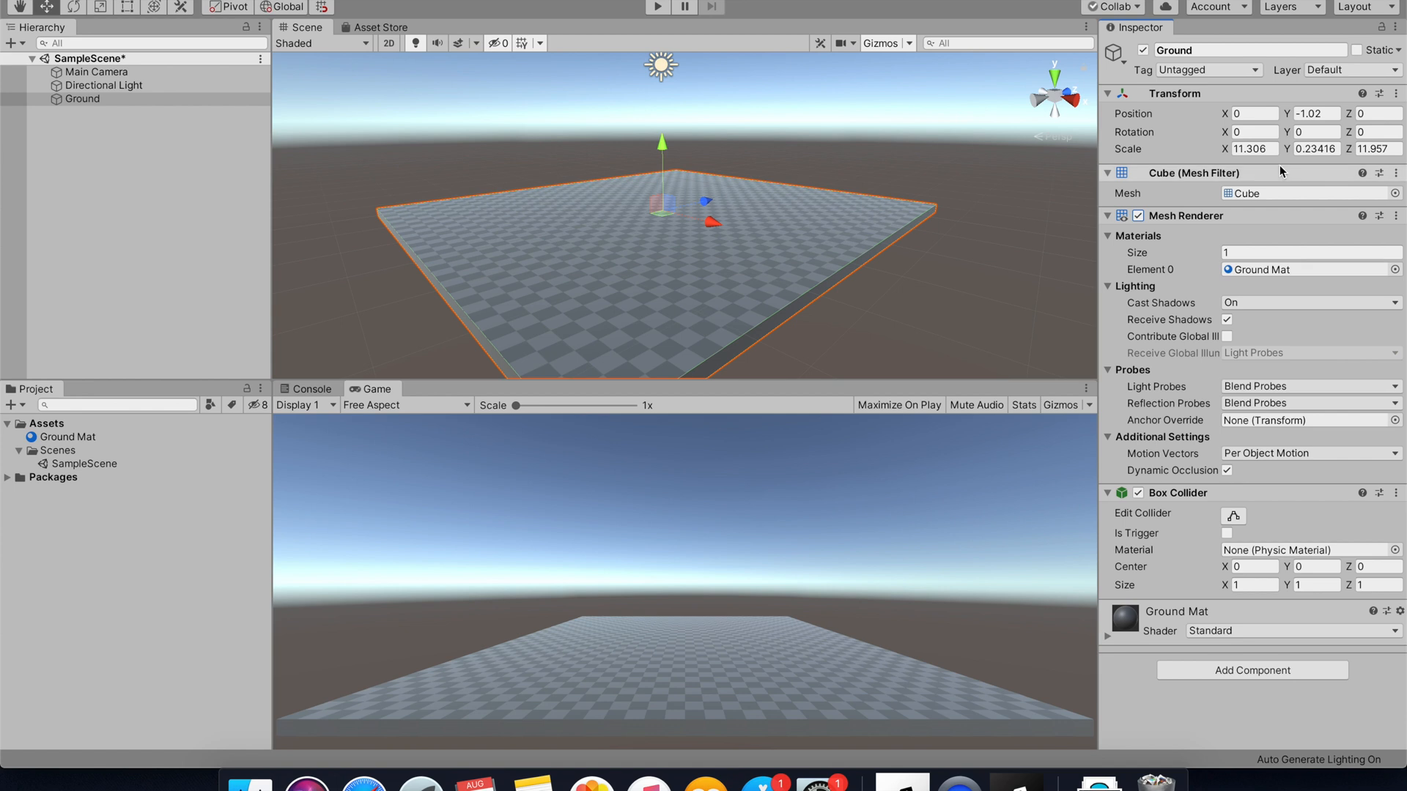
- Try the Cylinder, Sphere and Capsule meshes in the Ground object's Mesh Filter, and restore the Cube mesh
click(1351, 197)
click(1395, 193)
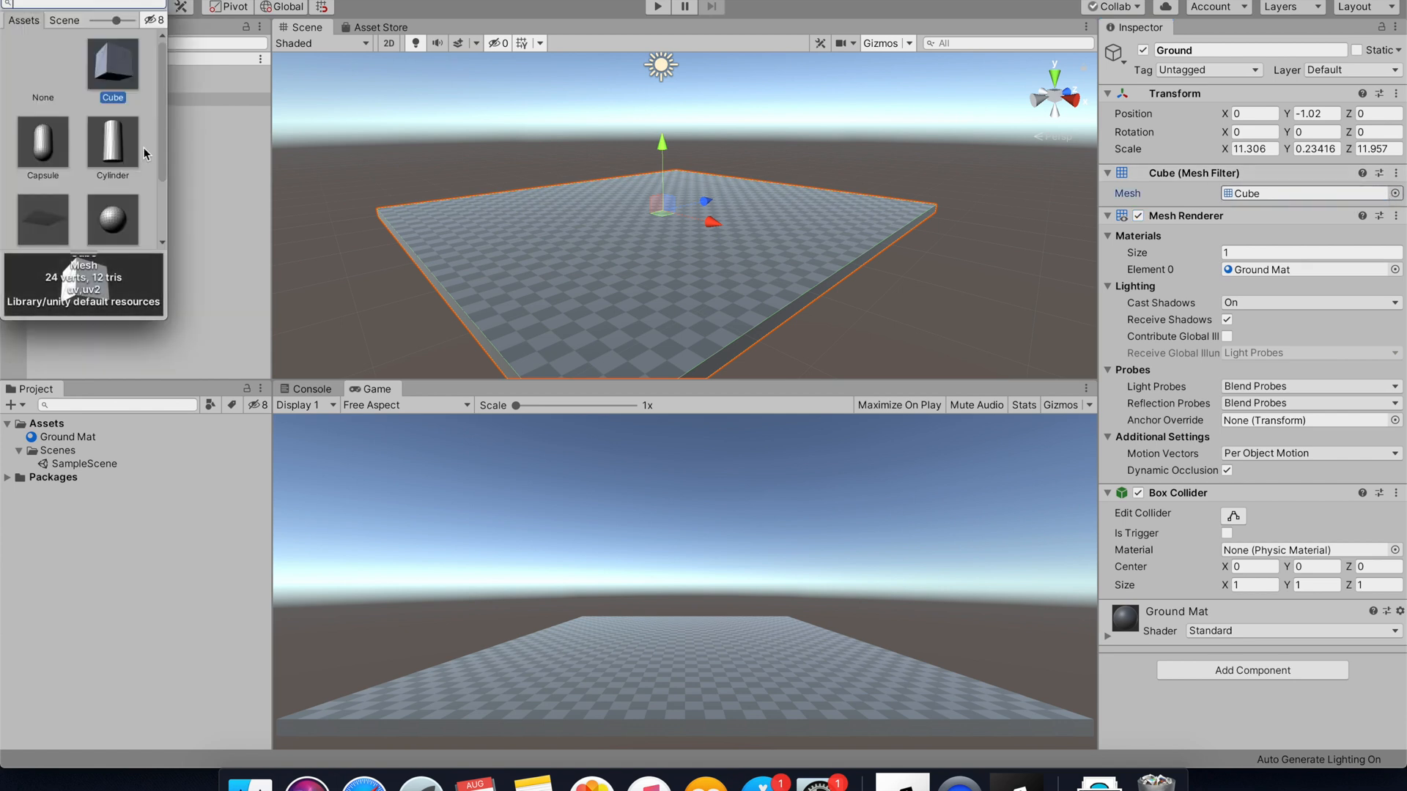
click(102, 150)
click(104, 205)
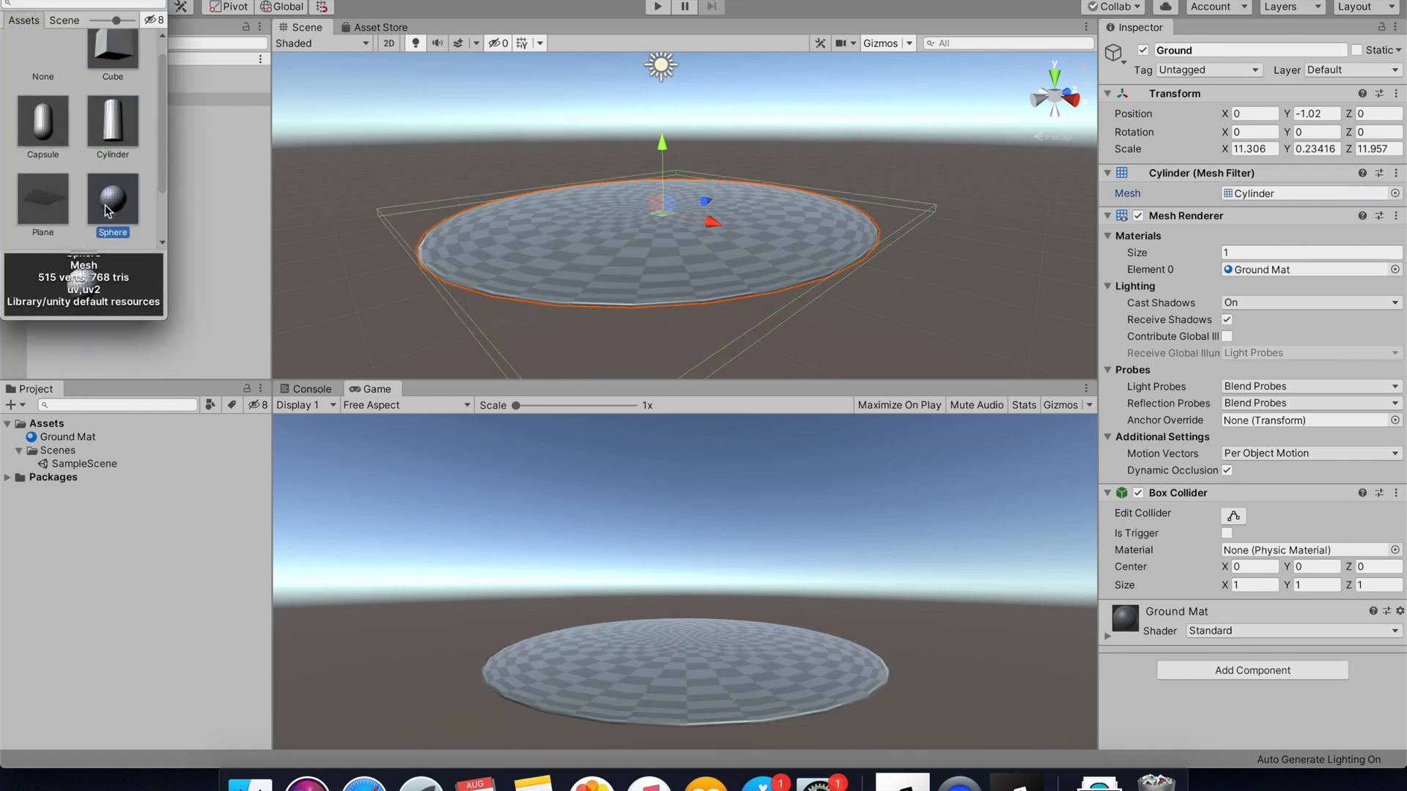
click(42, 124)
scroll(112, 110, up, 1)
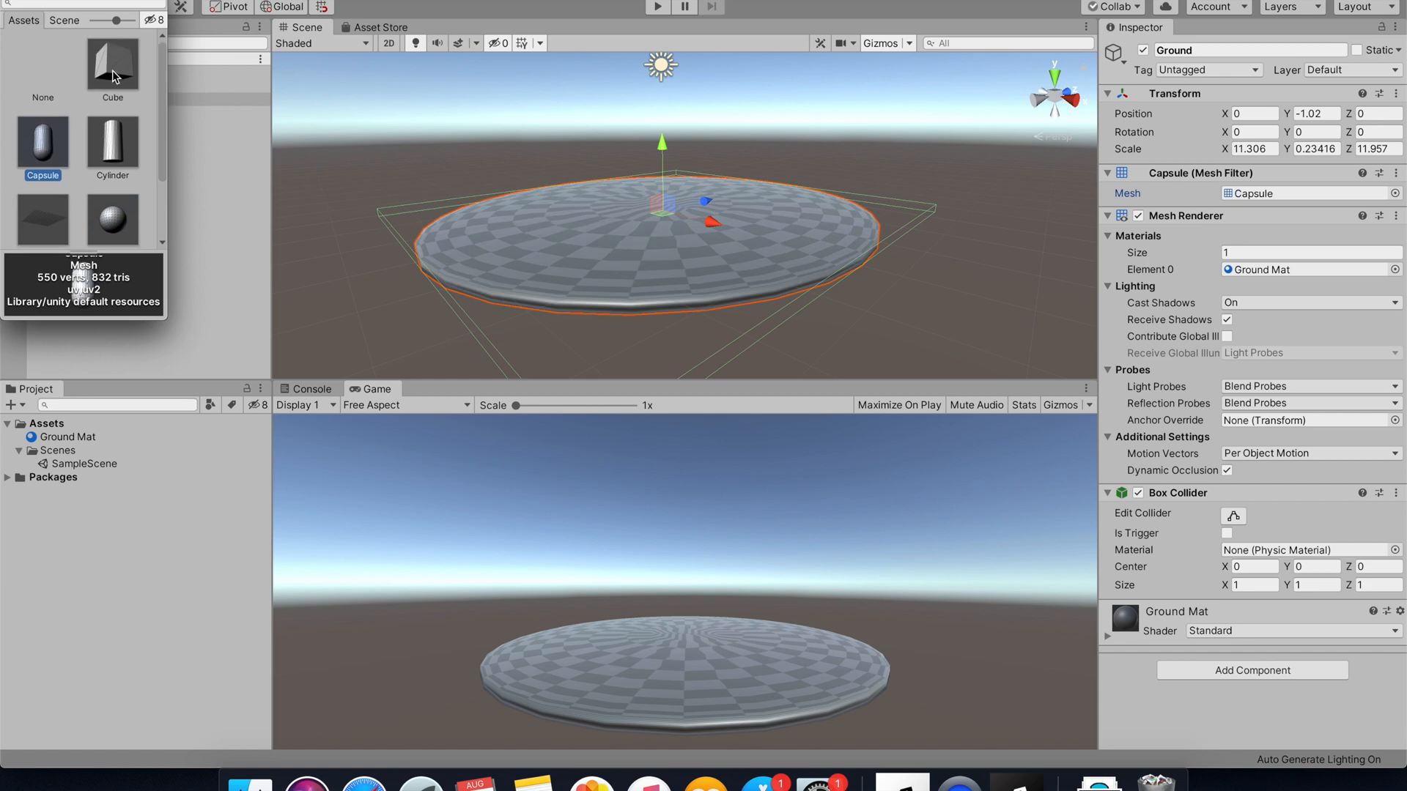
click(112, 72)
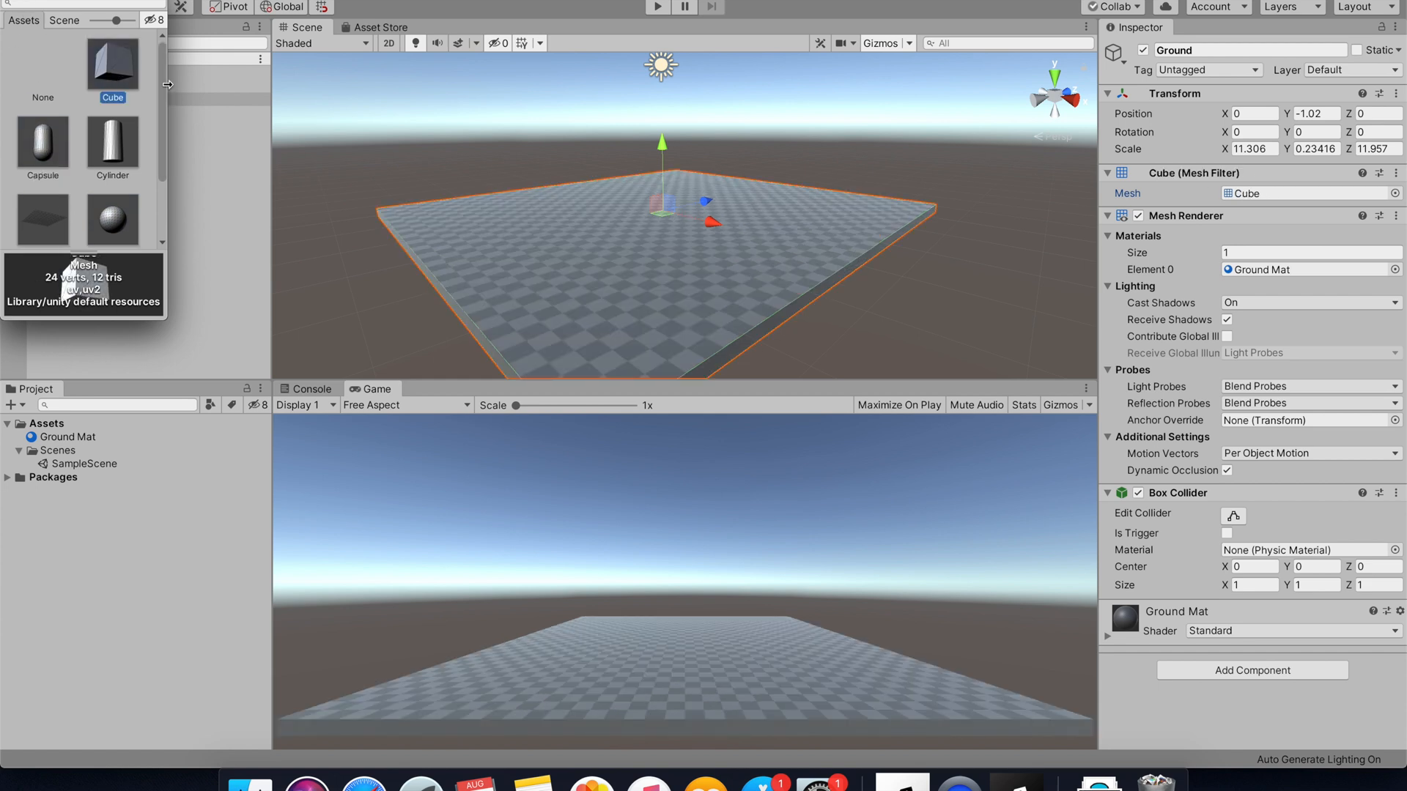
click(10, 2)
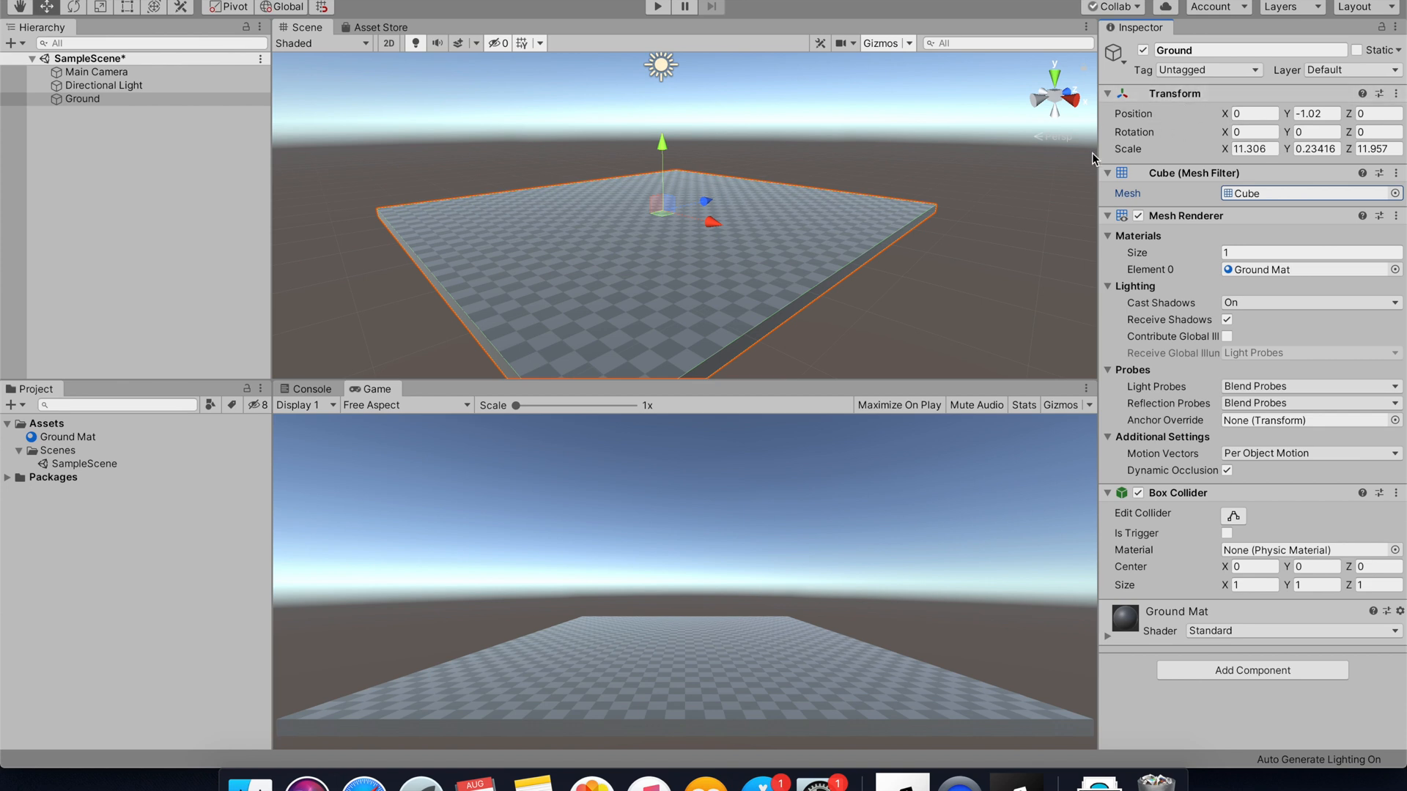
- Try moving the Ground object to X position 5.97, and undo the move
click(1228, 116)
text(5.97)
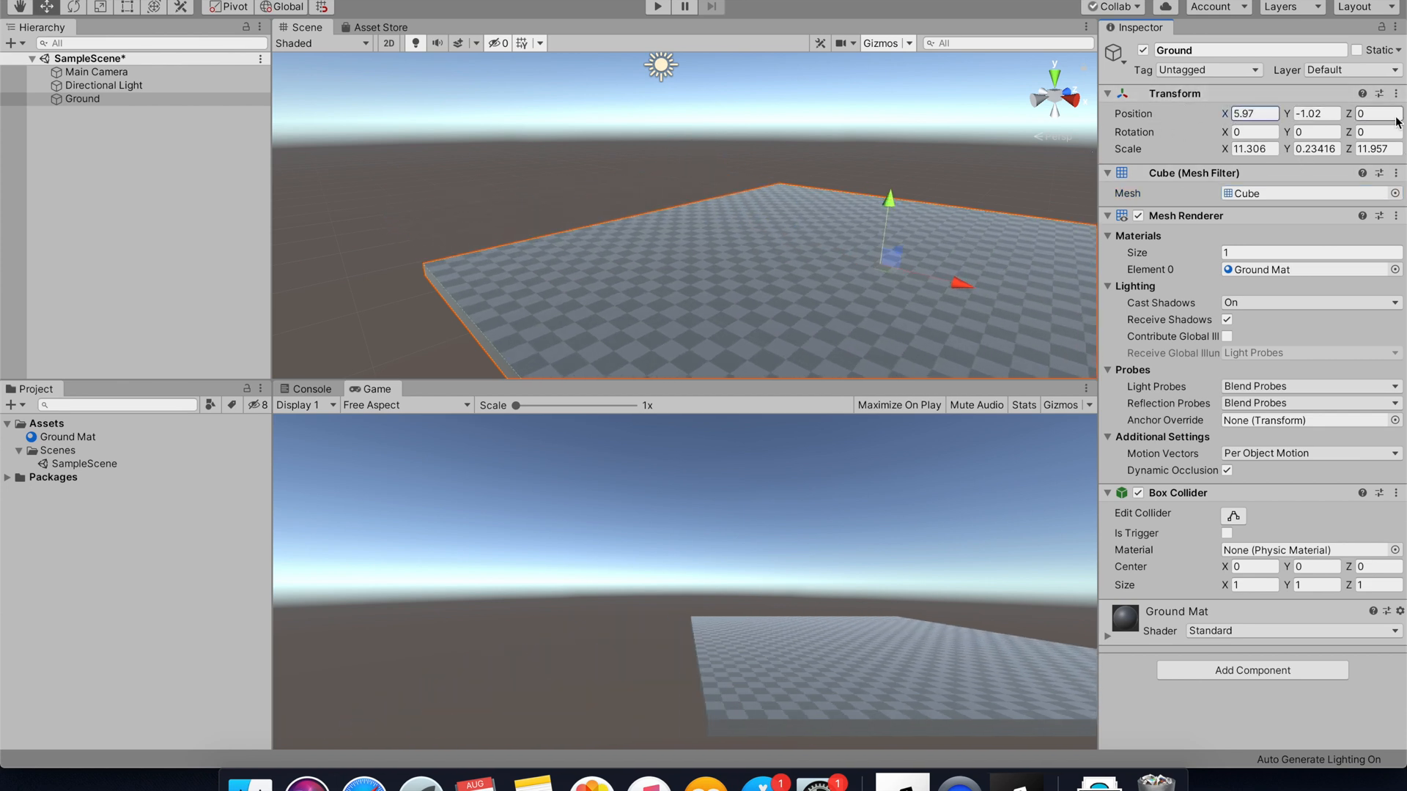
key(super+z)
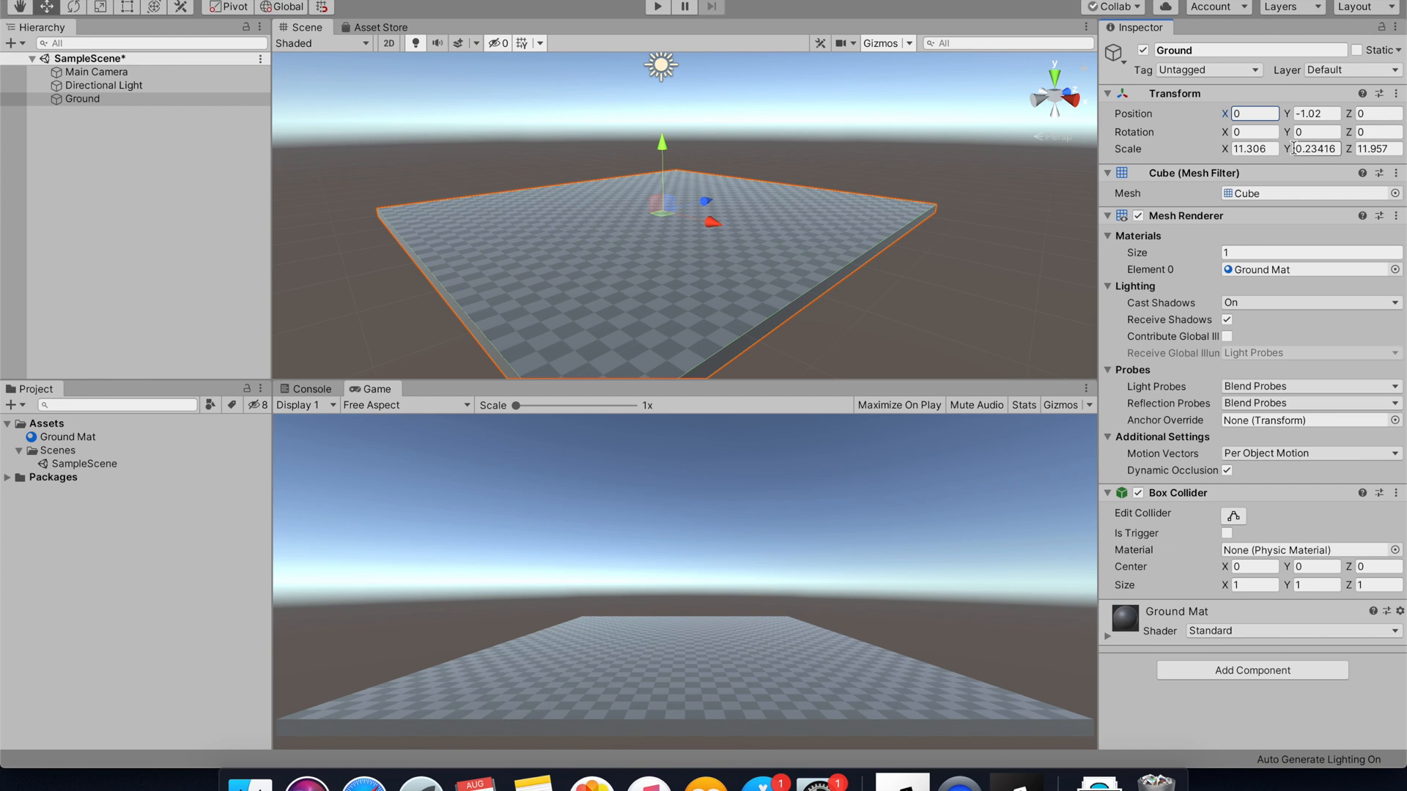
- Set the Ground object's X and Z scale to 11
drag(1274, 150, 1237, 156)
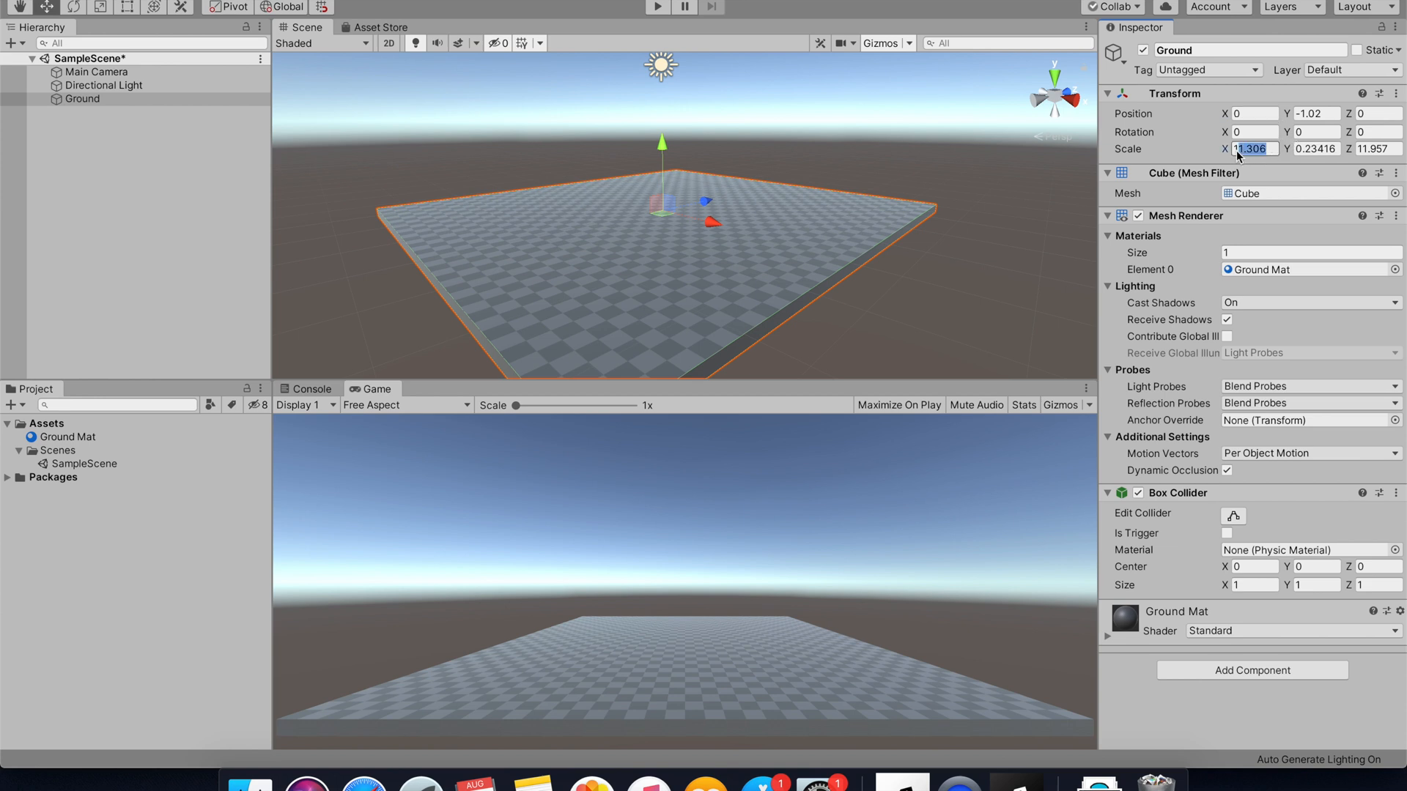
drag(1387, 152, 1365, 156)
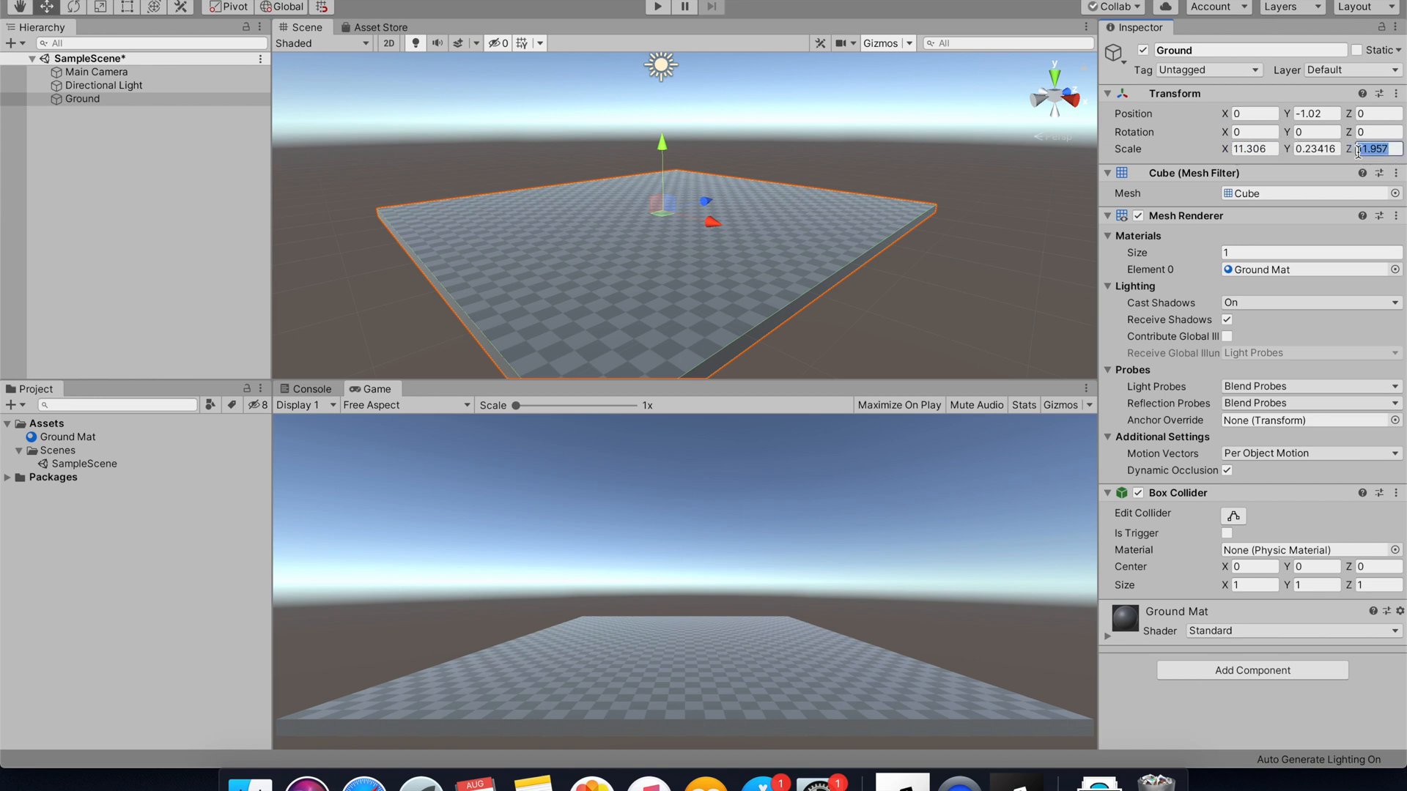
text(11)
click(1240, 150)
text(11)
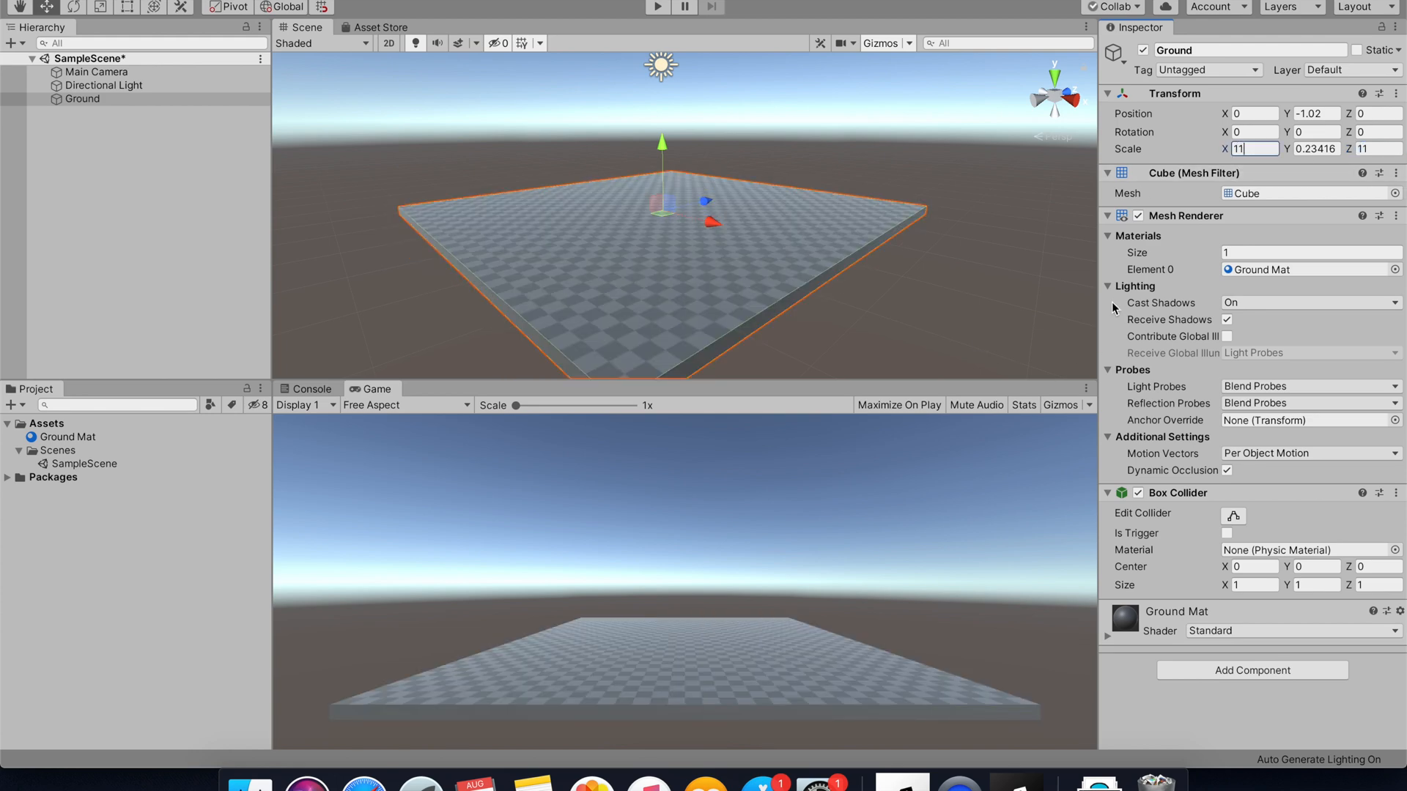
- Add a 3D Capsule object to the scene
click(103, 85)
click(13, 43)
mouse_move(80, 87)
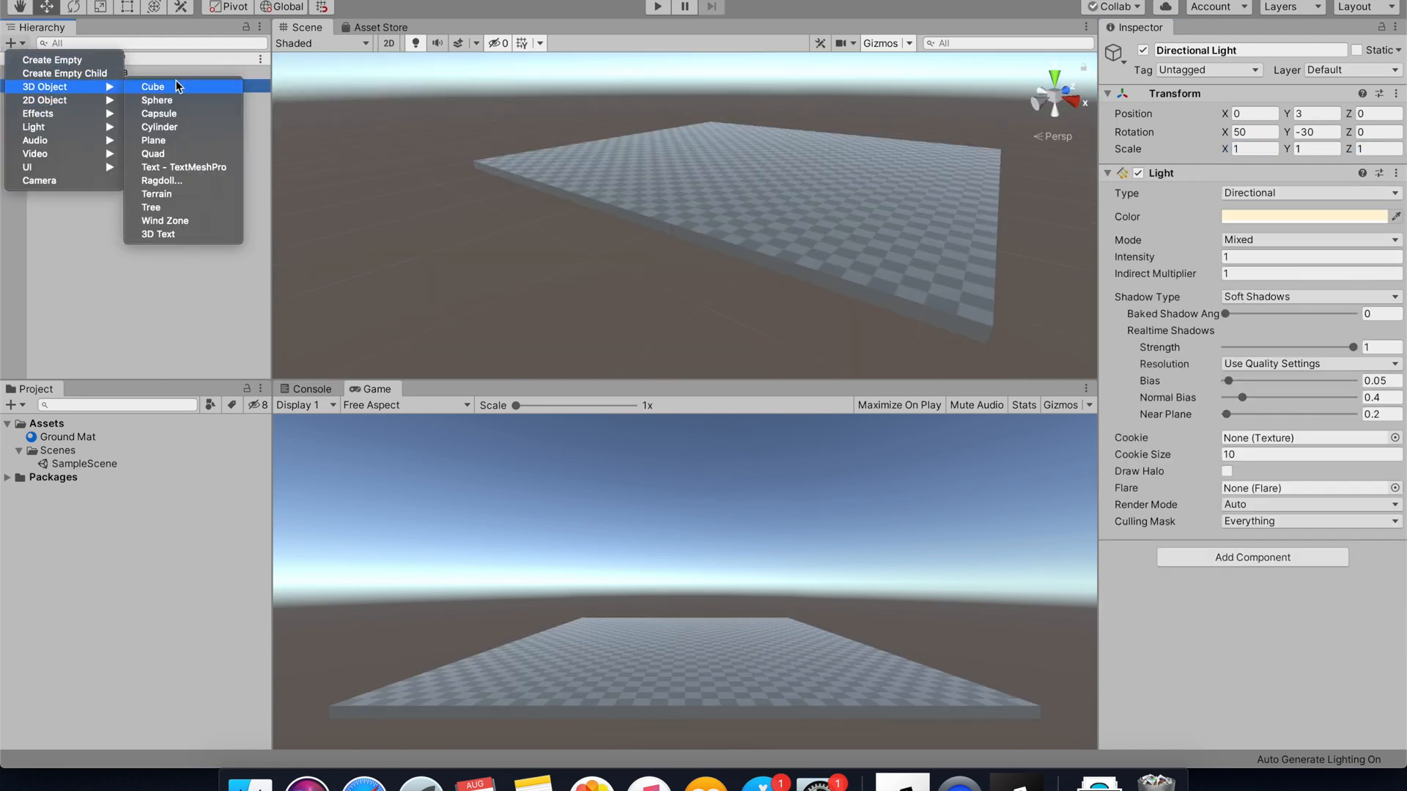
click(159, 113)
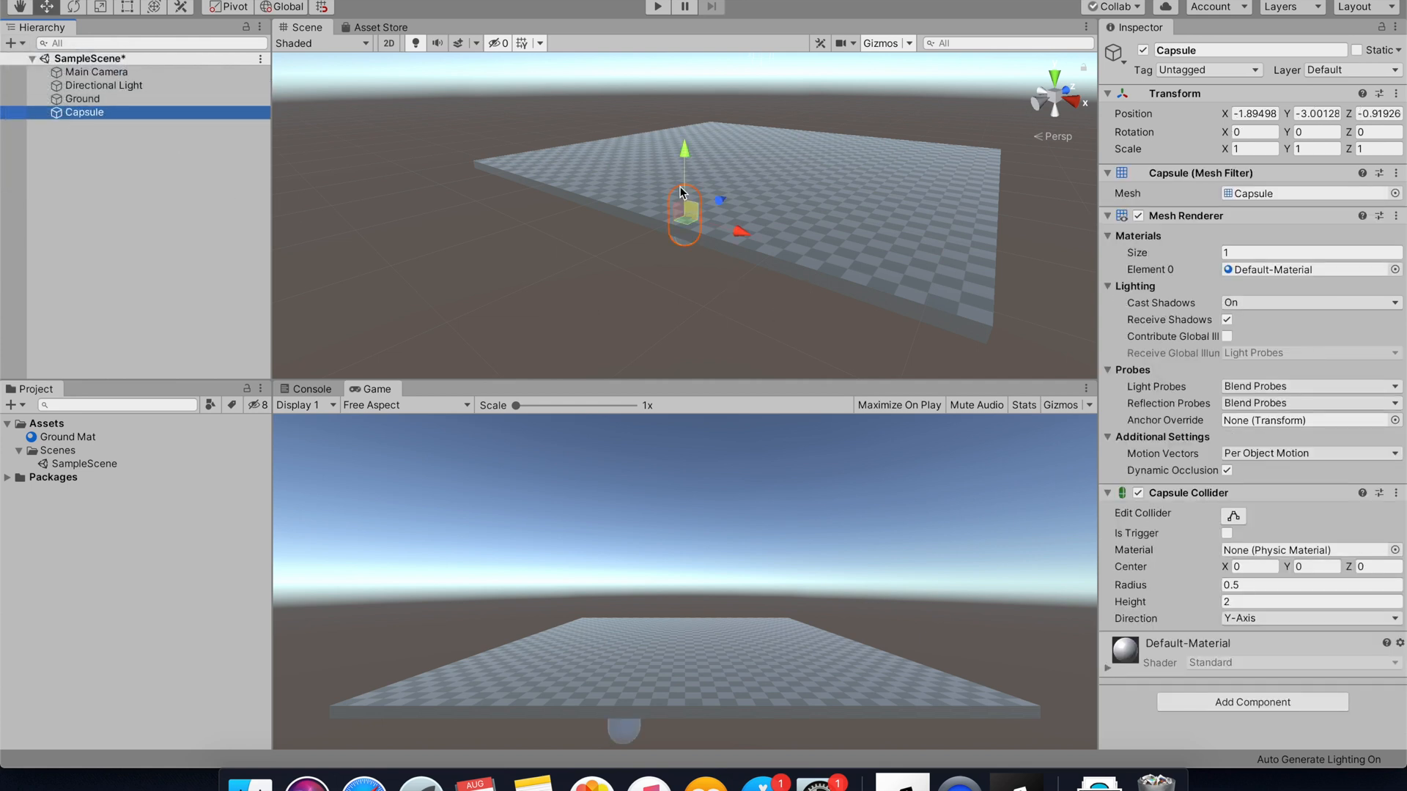
- Reset the capsule's transform to the origin and raise it above the ground to Y position 1.42
drag(691, 160, 700, 79)
alt+drag(700, 80, 567, 232)
right_click(1186, 95)
click(1222, 110)
middle_drag(805, 274, 754, 245)
alt+drag(754, 246, 871, 165)
middle_drag(870, 165, 962, 66)
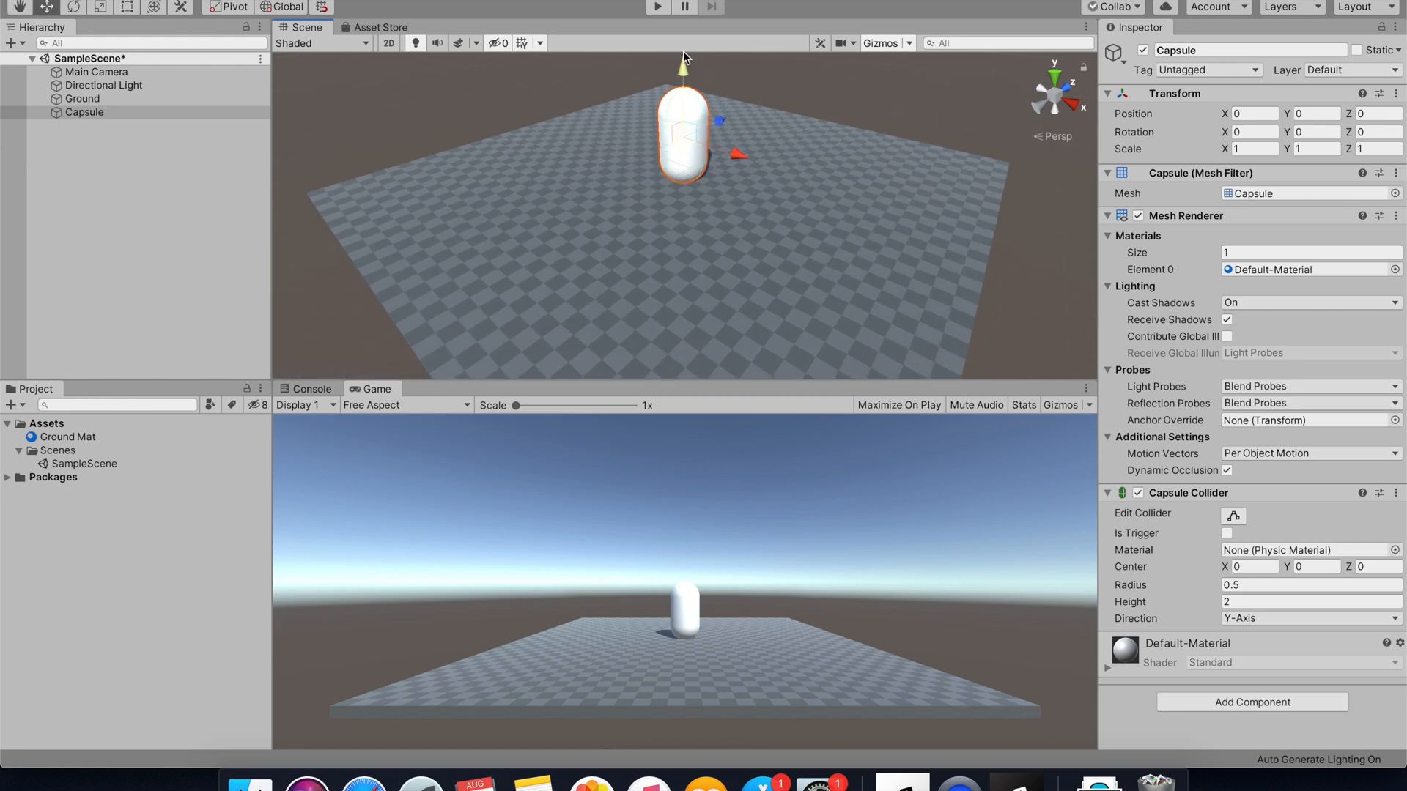
drag(685, 79, 693, 20)
alt+drag(717, 210, 736, 165)
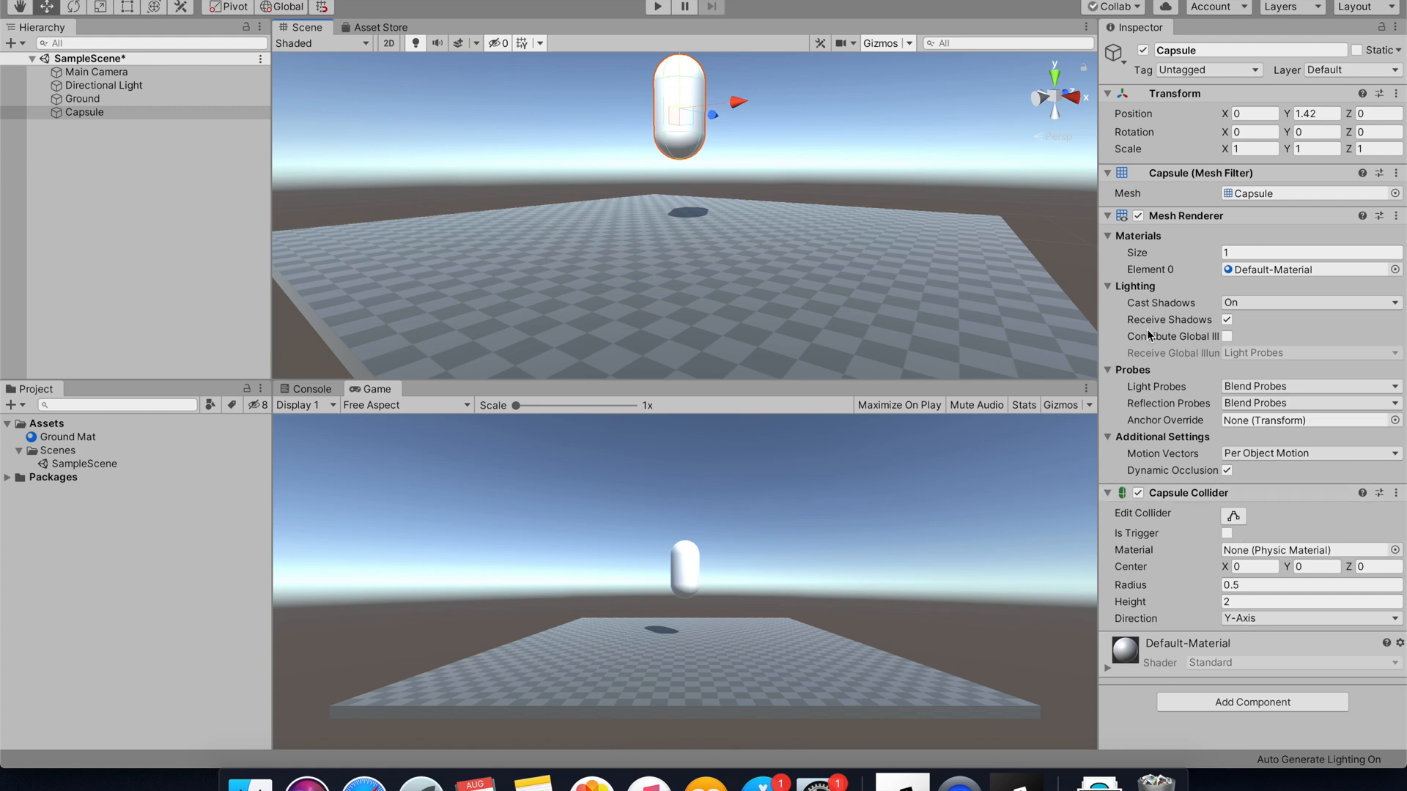
- Switch off the capsule's Mesh Renderer and enlarge the Scene view to inspect the collider outline
click(1138, 215)
right_drag(640, 200, 773, 129)
middle_drag(774, 129, 754, 201)
alt+drag(754, 202, 772, 115)
middle_drag(772, 115, 762, 139)
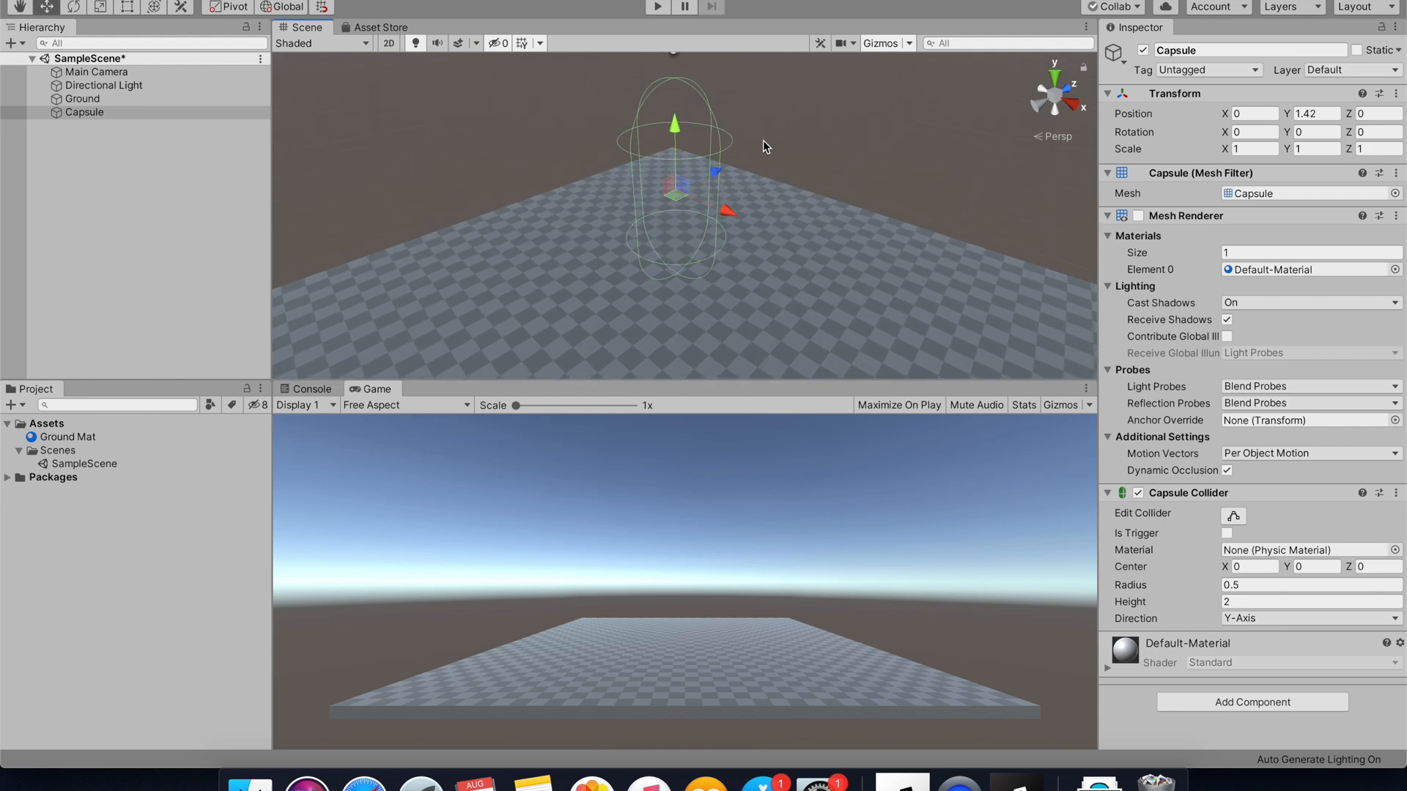
drag(685, 380, 685, 525)
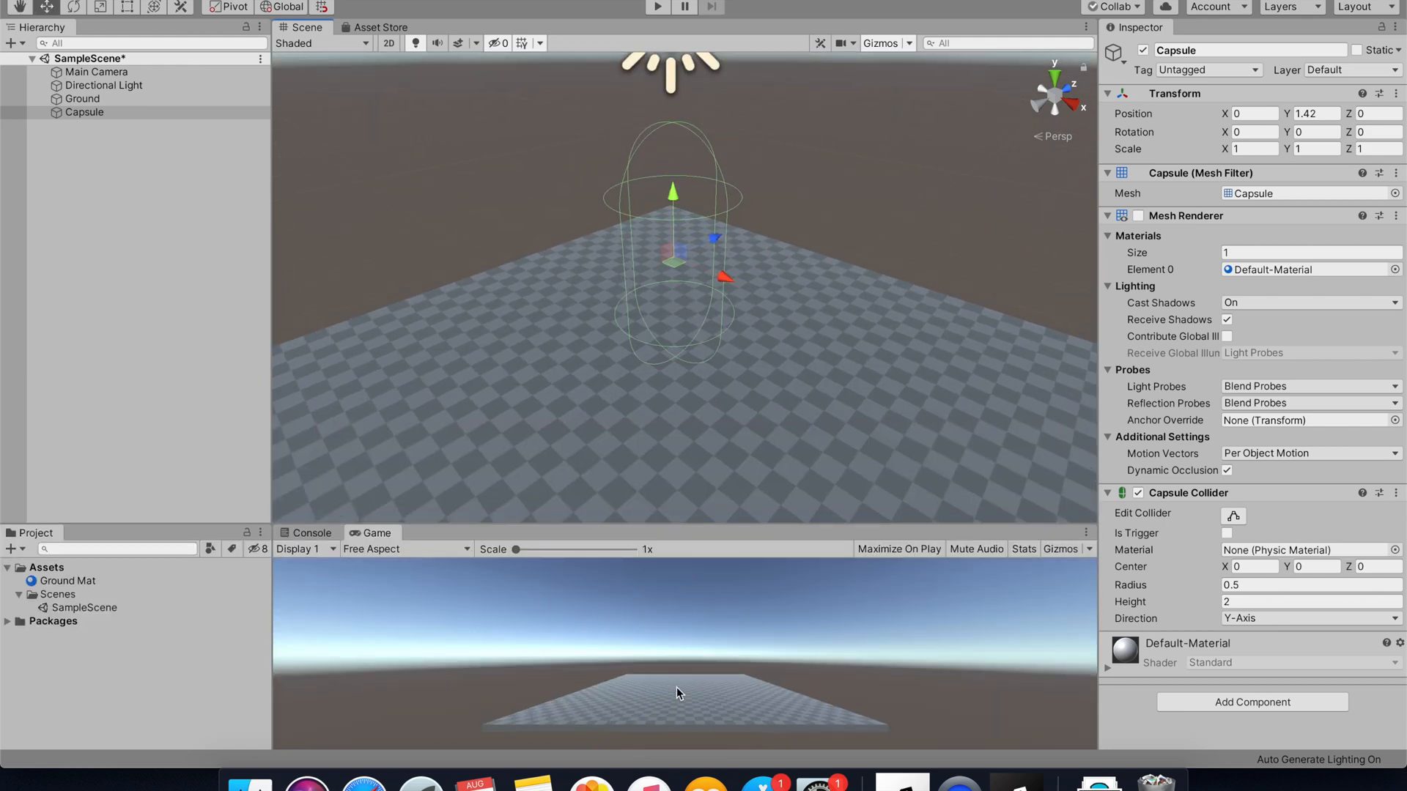
alt+drag(788, 376, 726, 315)
- Try reshaping the capsule's collider with its edit handles, undo the change and leave collider editing
click(1233, 516)
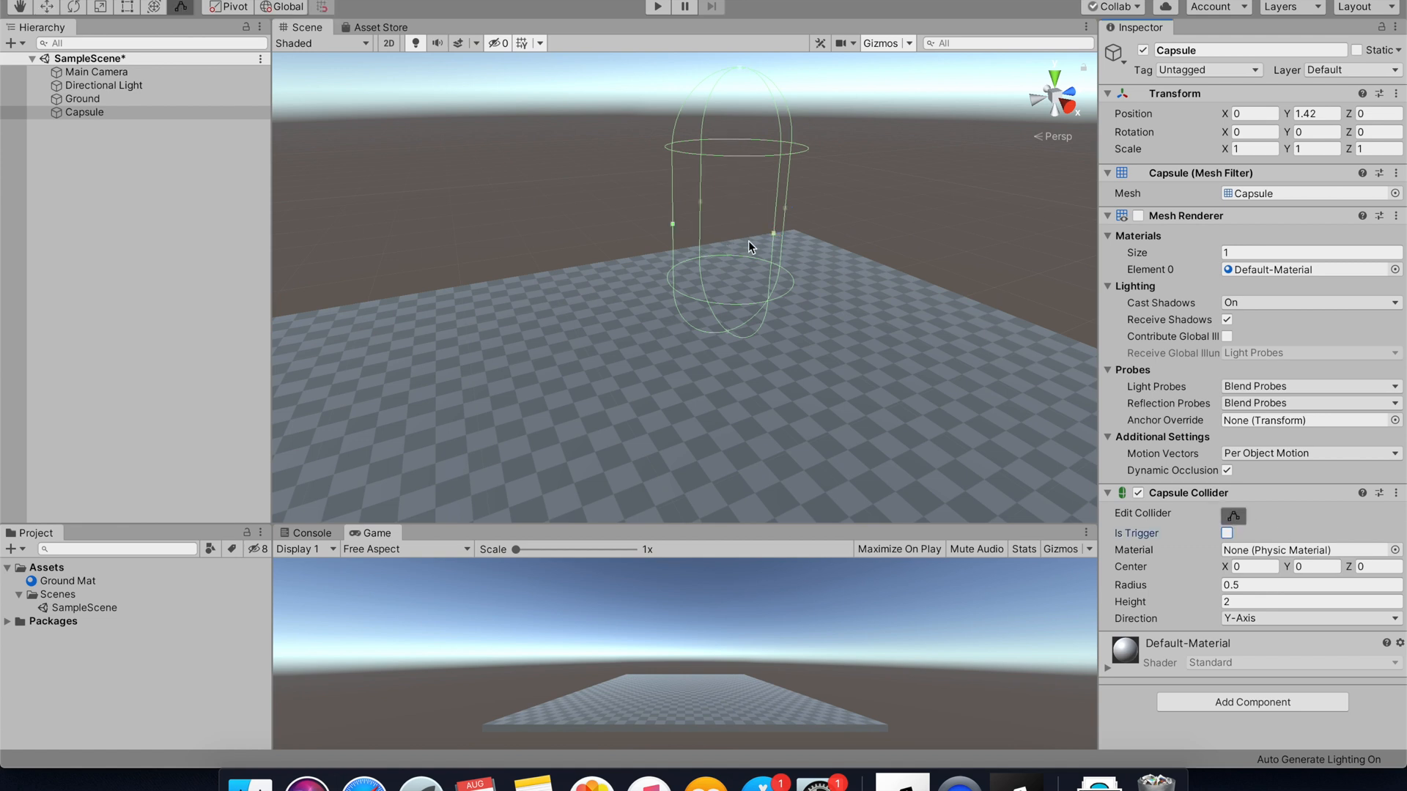
drag(773, 233, 822, 300)
key(super+z)
click(1228, 515)
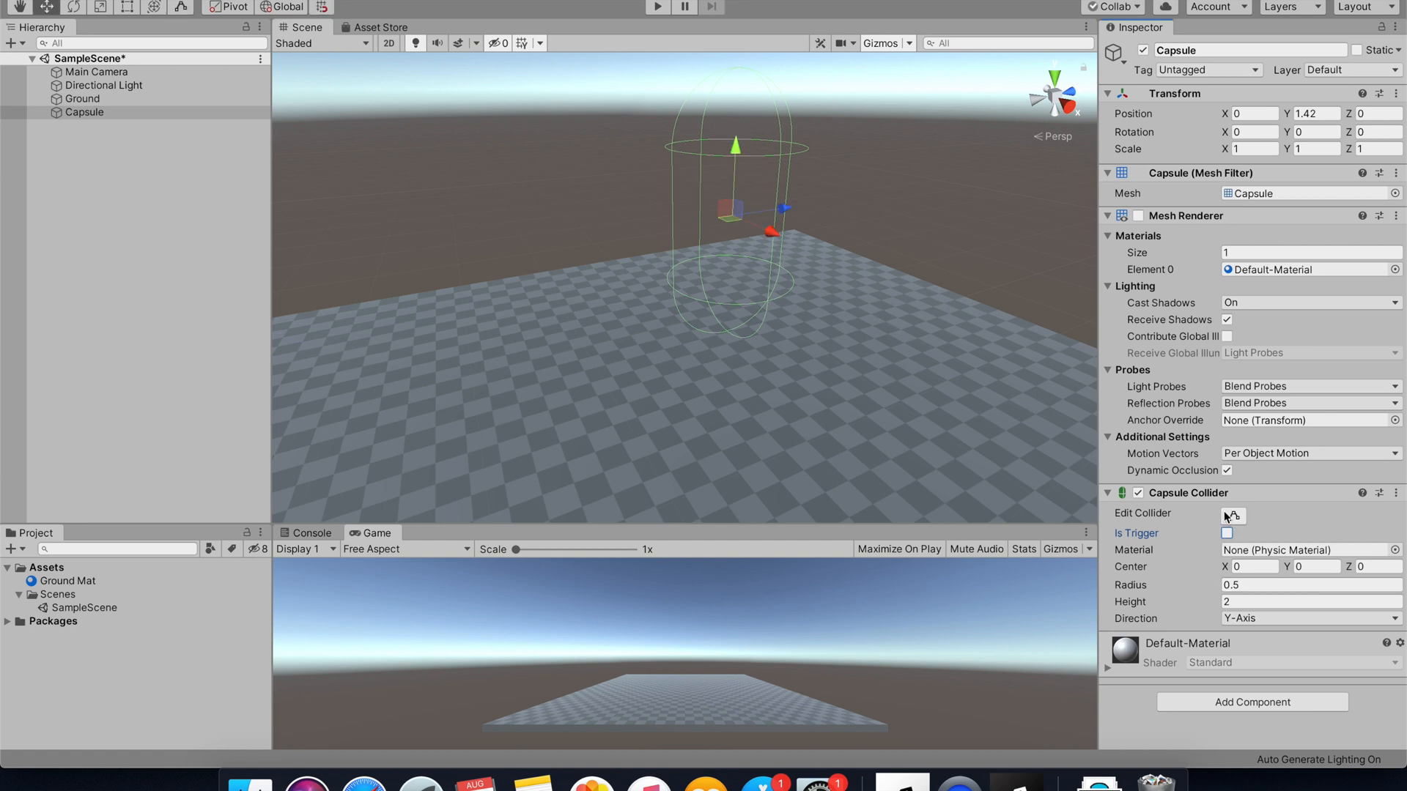
- Collapse the capsule's Capsule Collider and Mesh Renderer components and switch the Mesh Renderer back on
click(1107, 493)
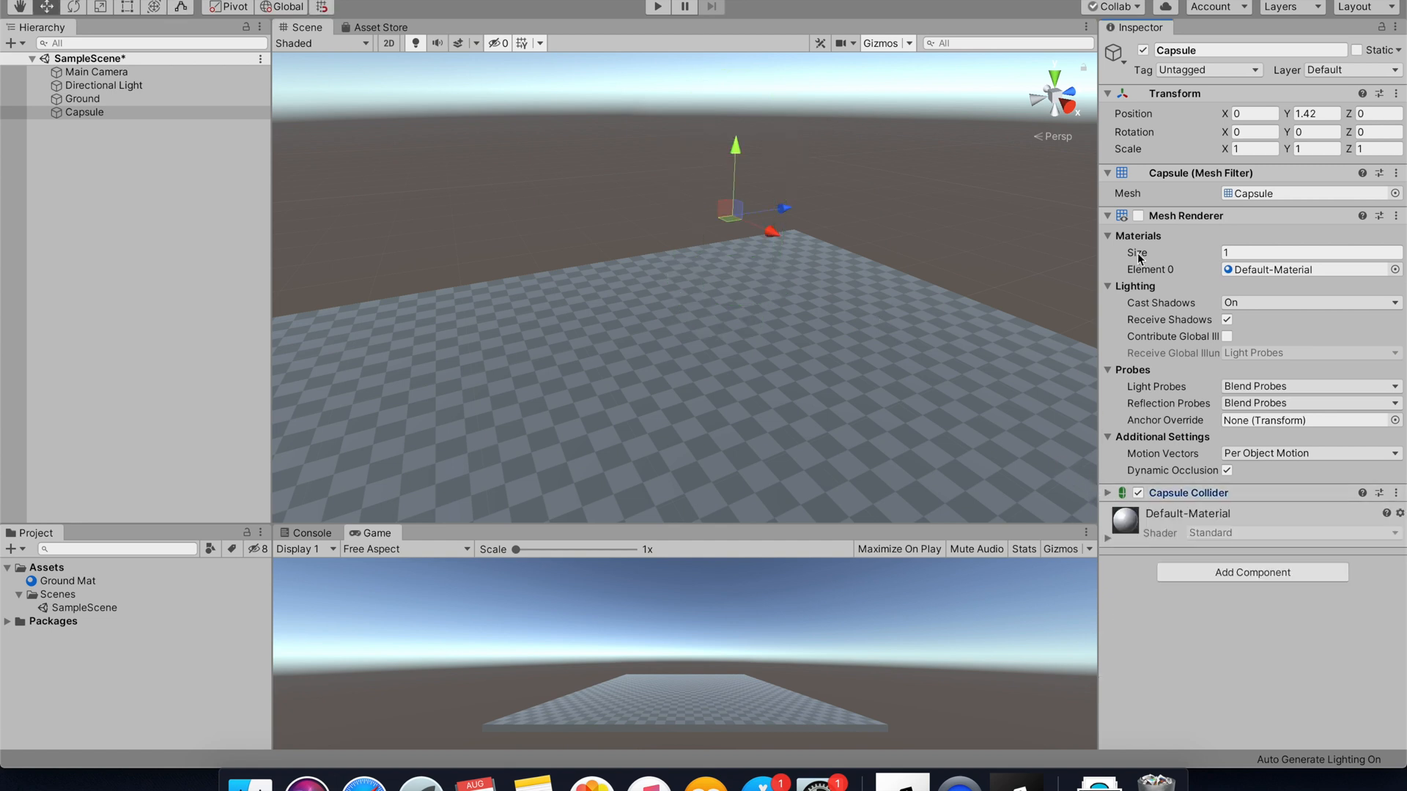
click(1148, 215)
click(1138, 215)
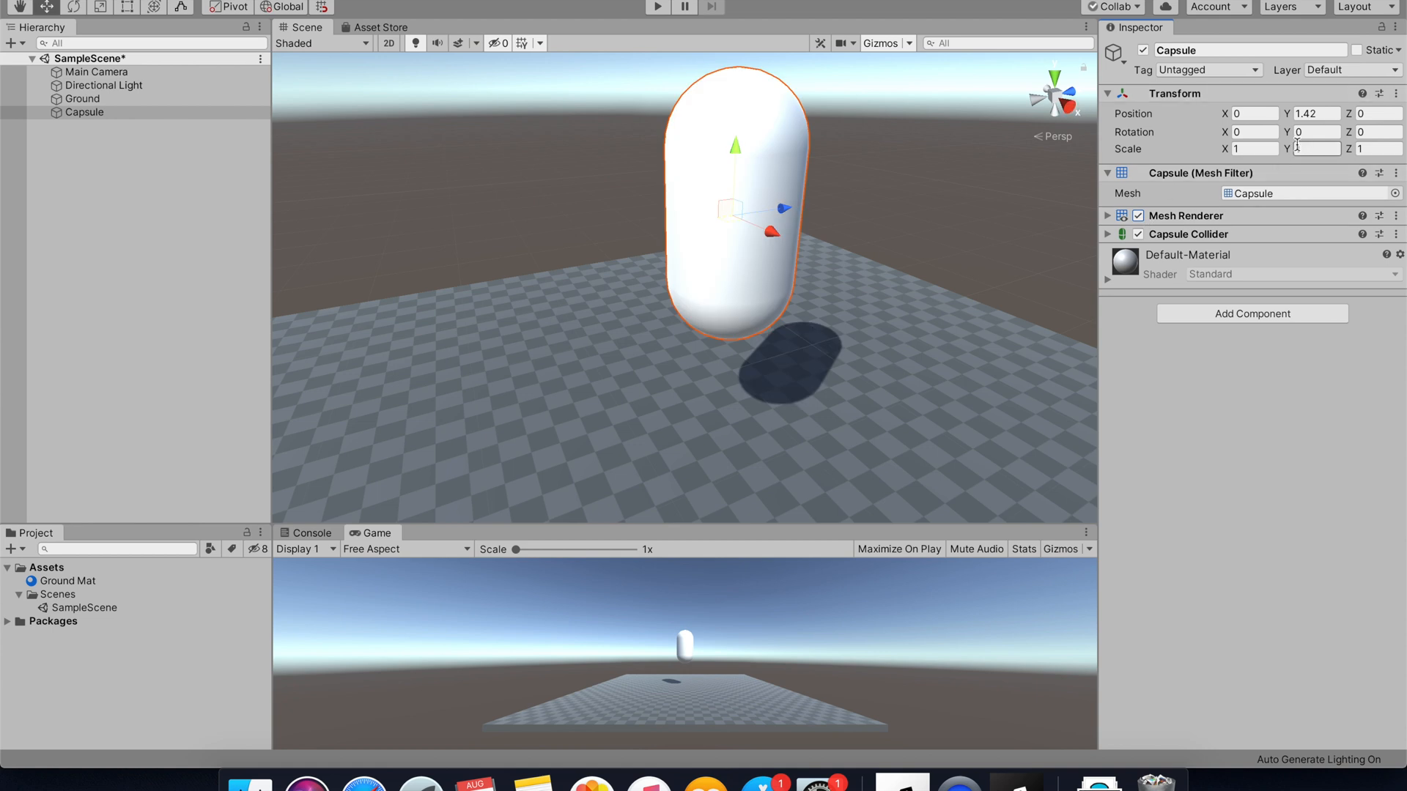
- Try changing the capsule's X scale, and undo the change
mouse_move(1227, 151)
mouse_down()
mouse_move(1329, 156)
mouse_move(1232, 167)
mouse_up()
key(super+z)
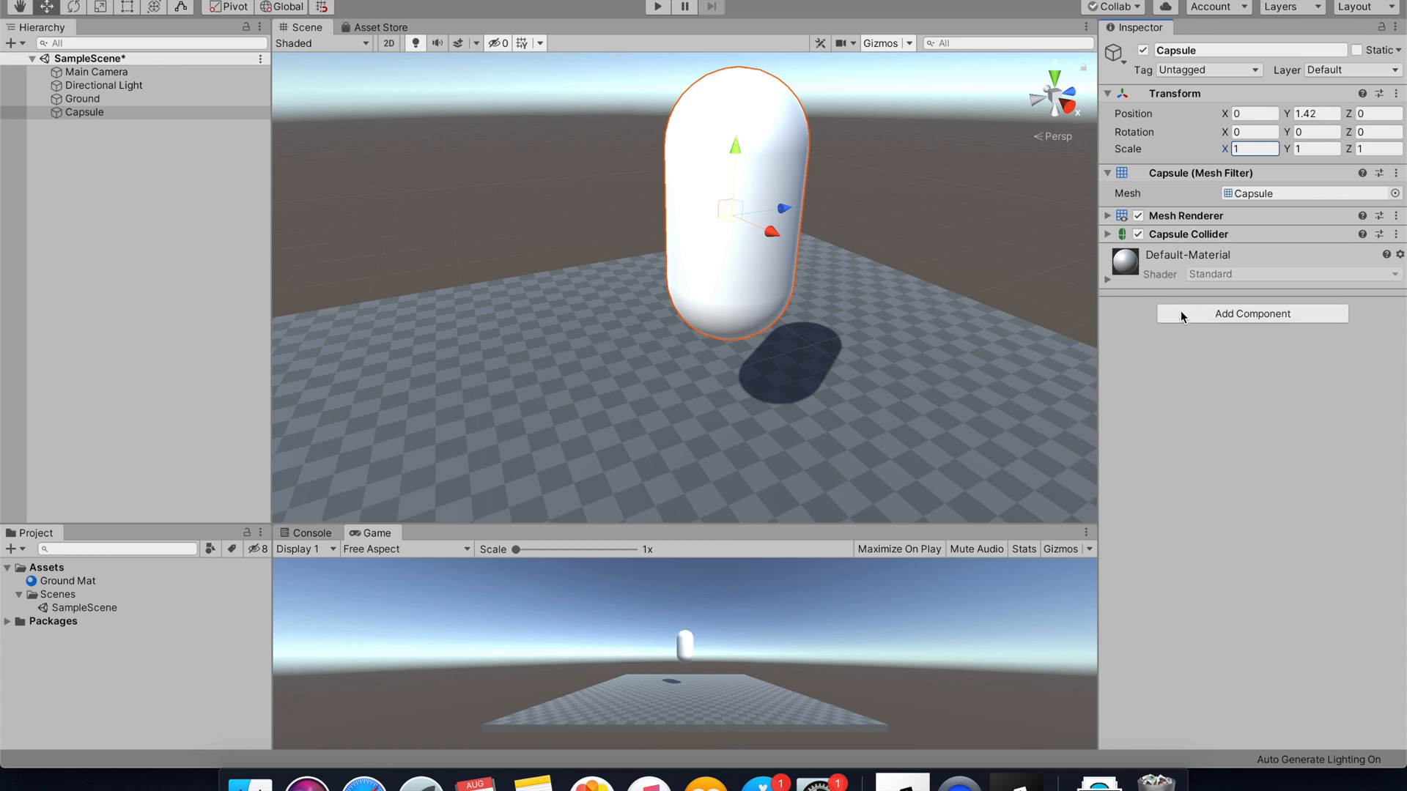
- Add a Rigidbody component to the capsule
click(1180, 311)
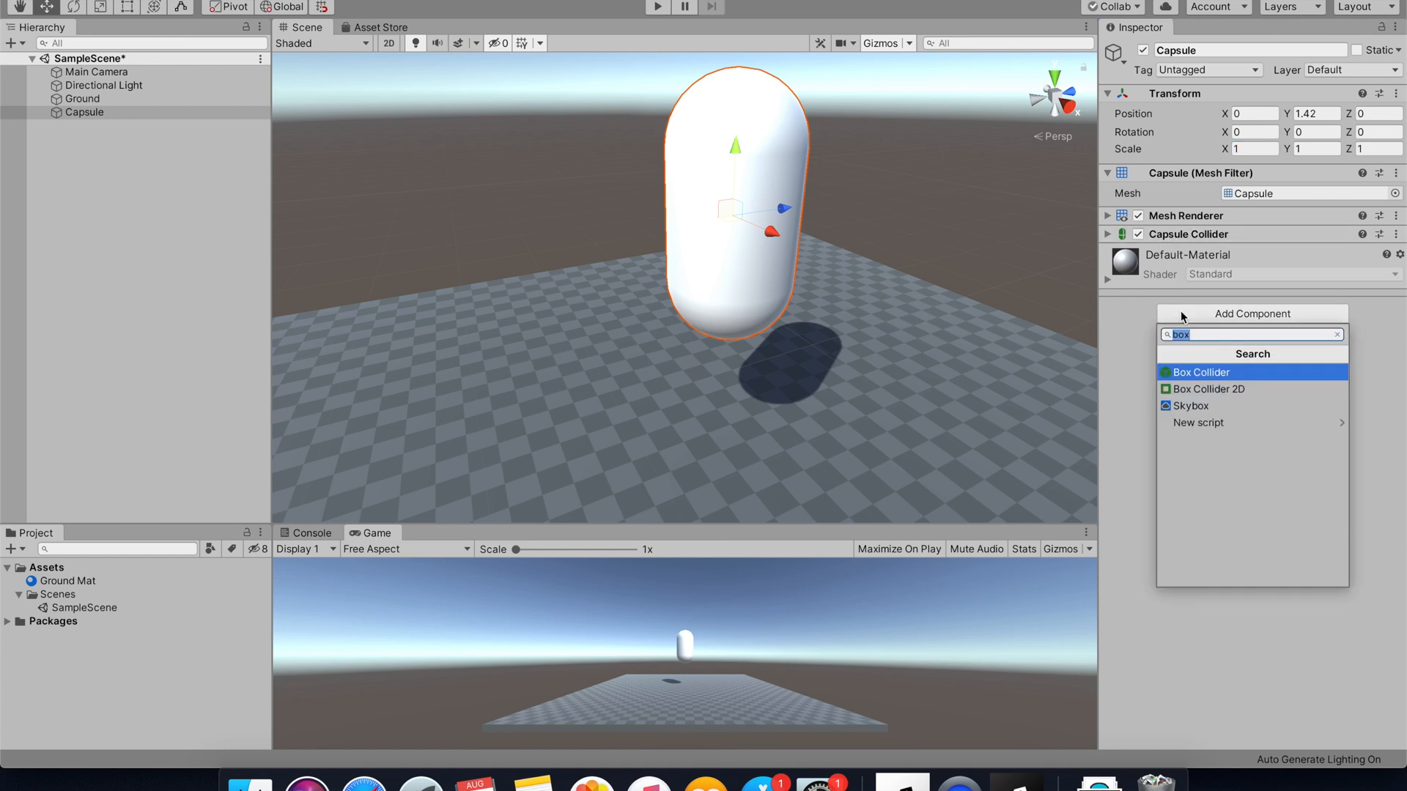
text(ridi)
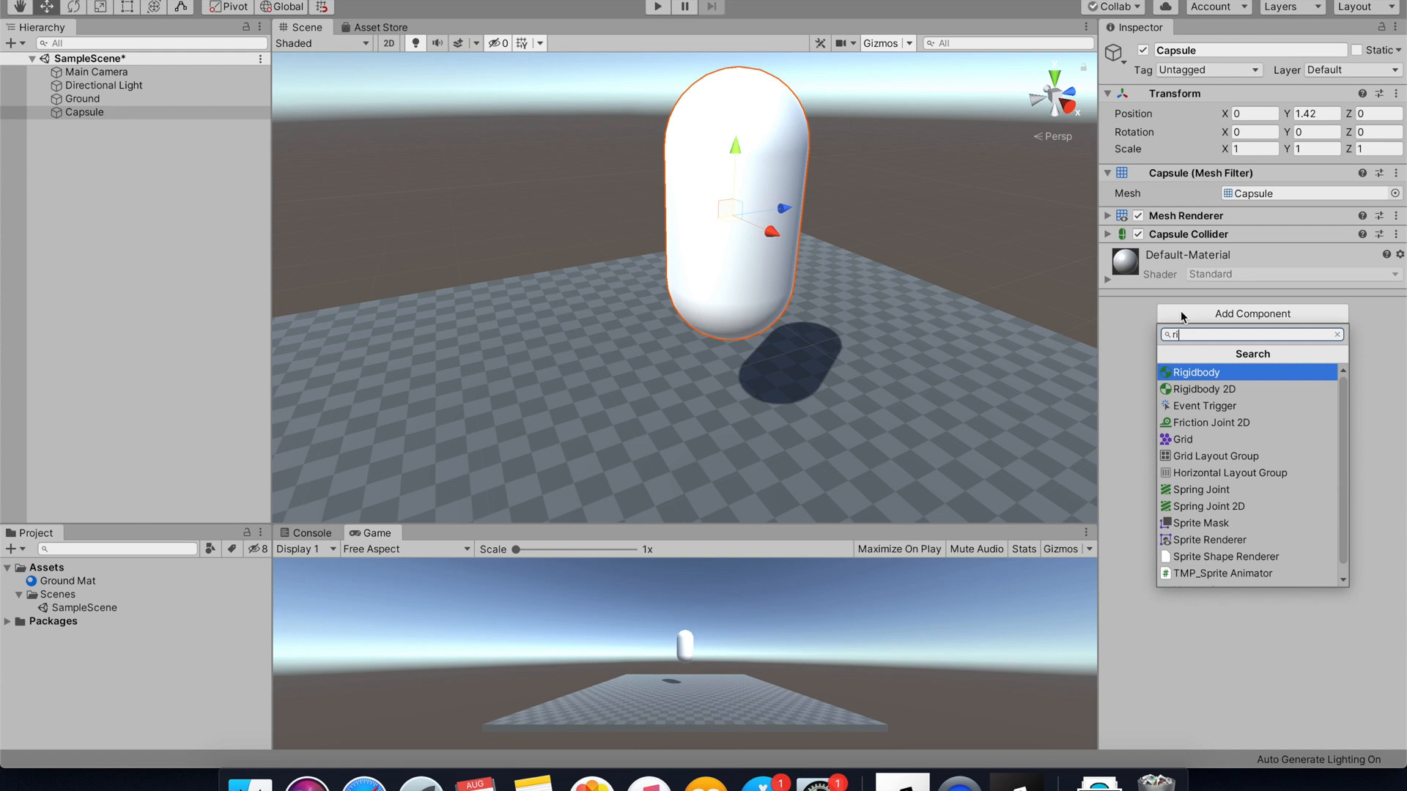
key(BackSpace)
key(BackSpace)
key(BackSpace)
key(BackSpace)
text(rigi)
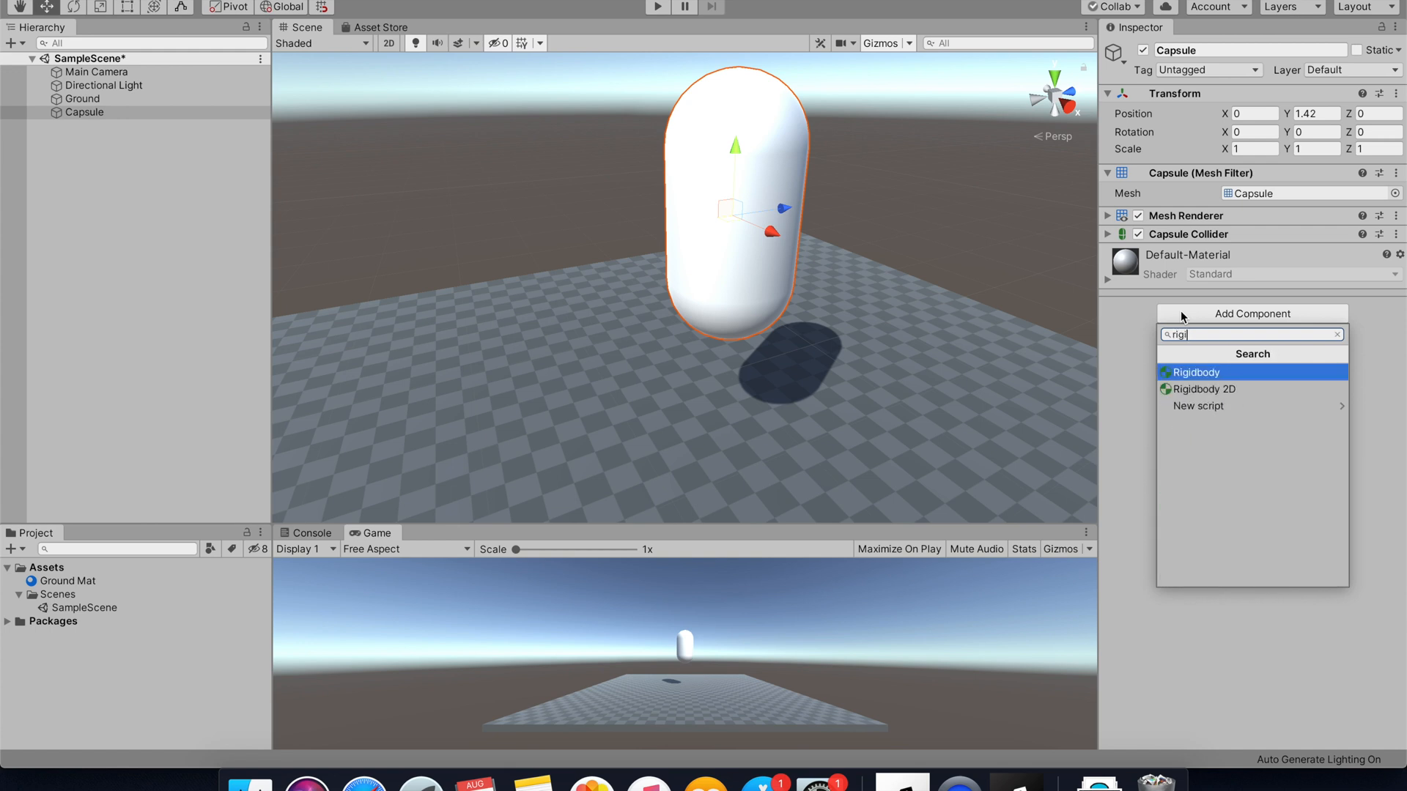
key(Return)
- Run the scene and lift the capsule several times to test how it falls under gravity
right_drag(925, 434, 953, 390)
middle_drag(833, 410, 842, 300)
scroll(921, 350, down, 1)
scroll(921, 349, down, 1)
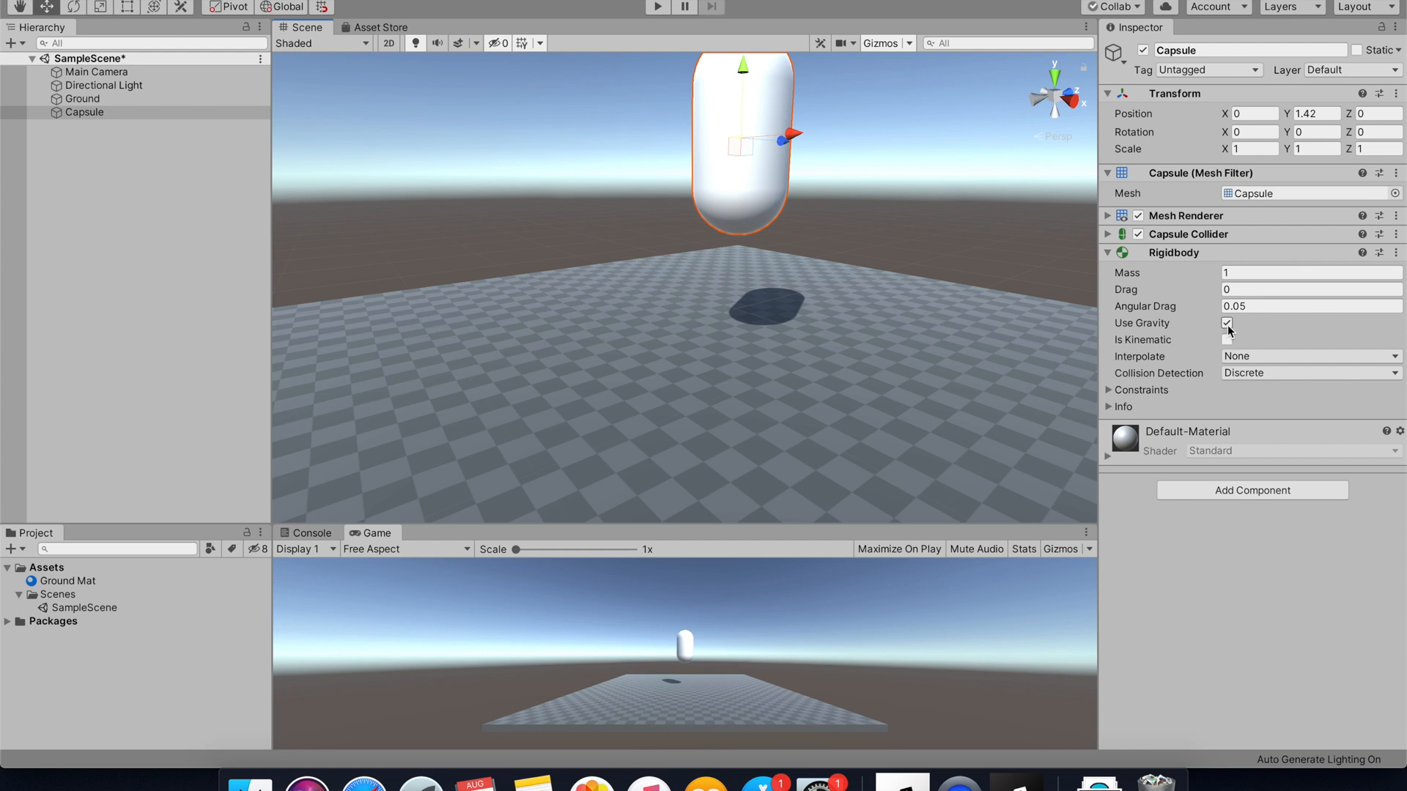
key(super+p)
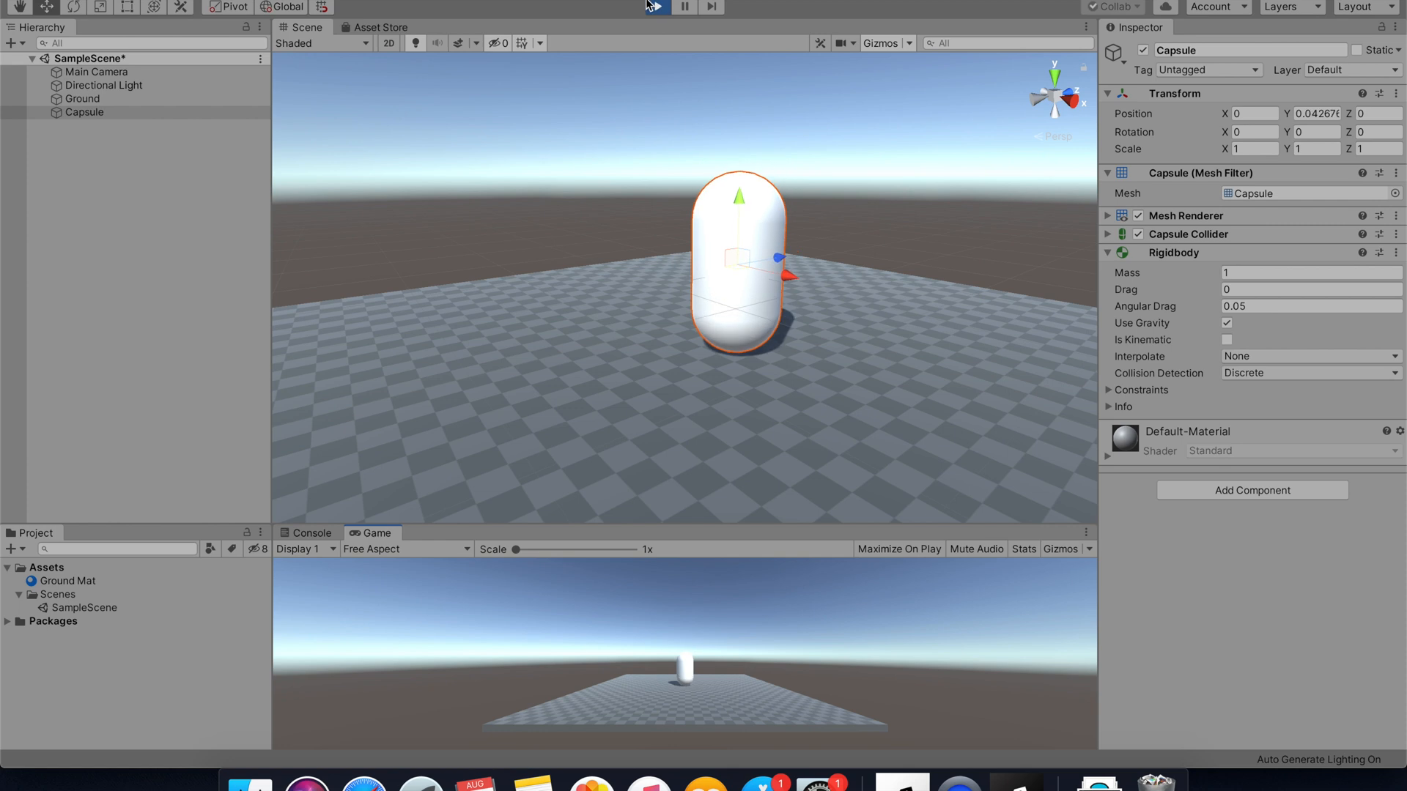
drag(736, 206, 740, 47)
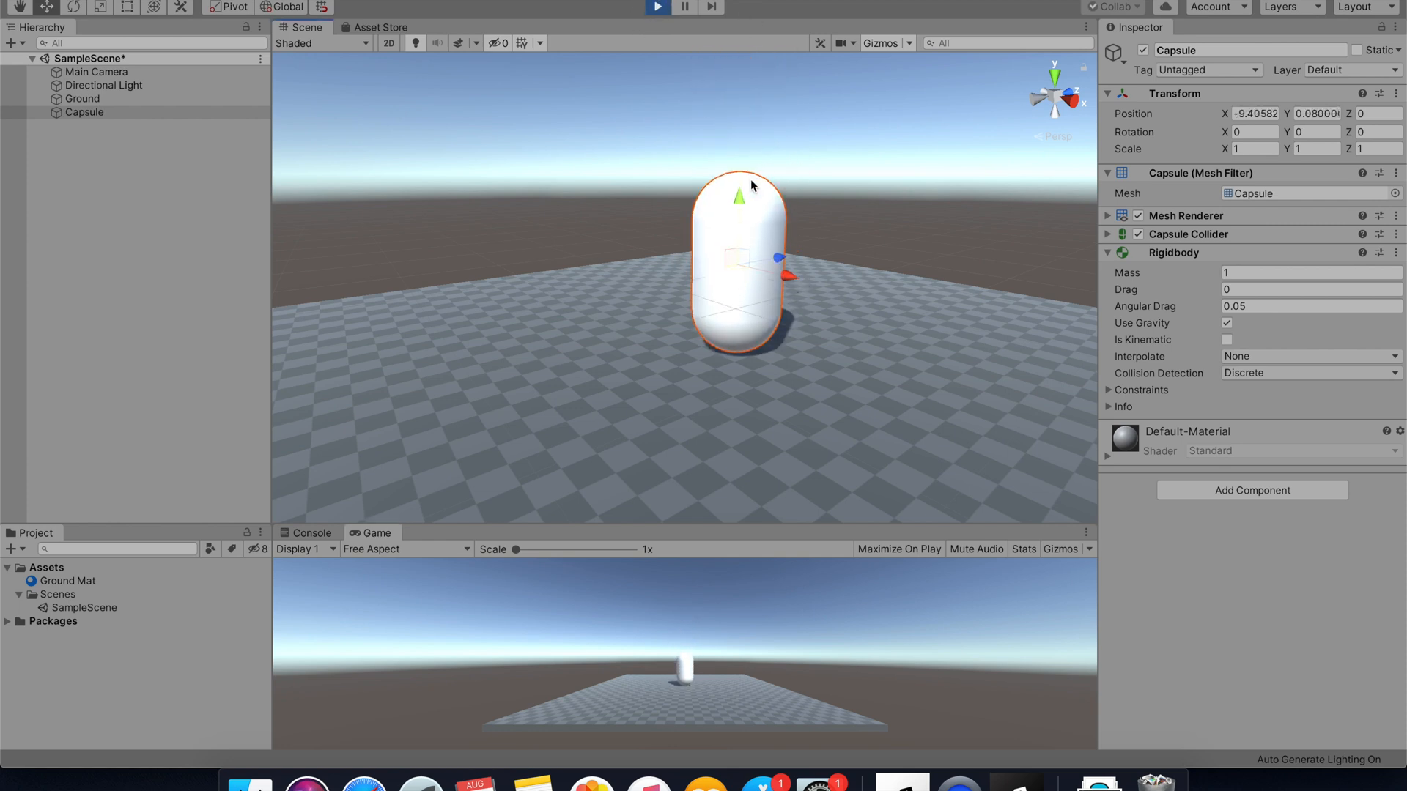
drag(734, 221, 727, 16)
drag(739, 197, 754, 56)
- Turn off Use Gravity on the capsule's Rigidbody and lift the capsule to about Y position 1.77
click(1226, 323)
drag(734, 211, 730, 69)
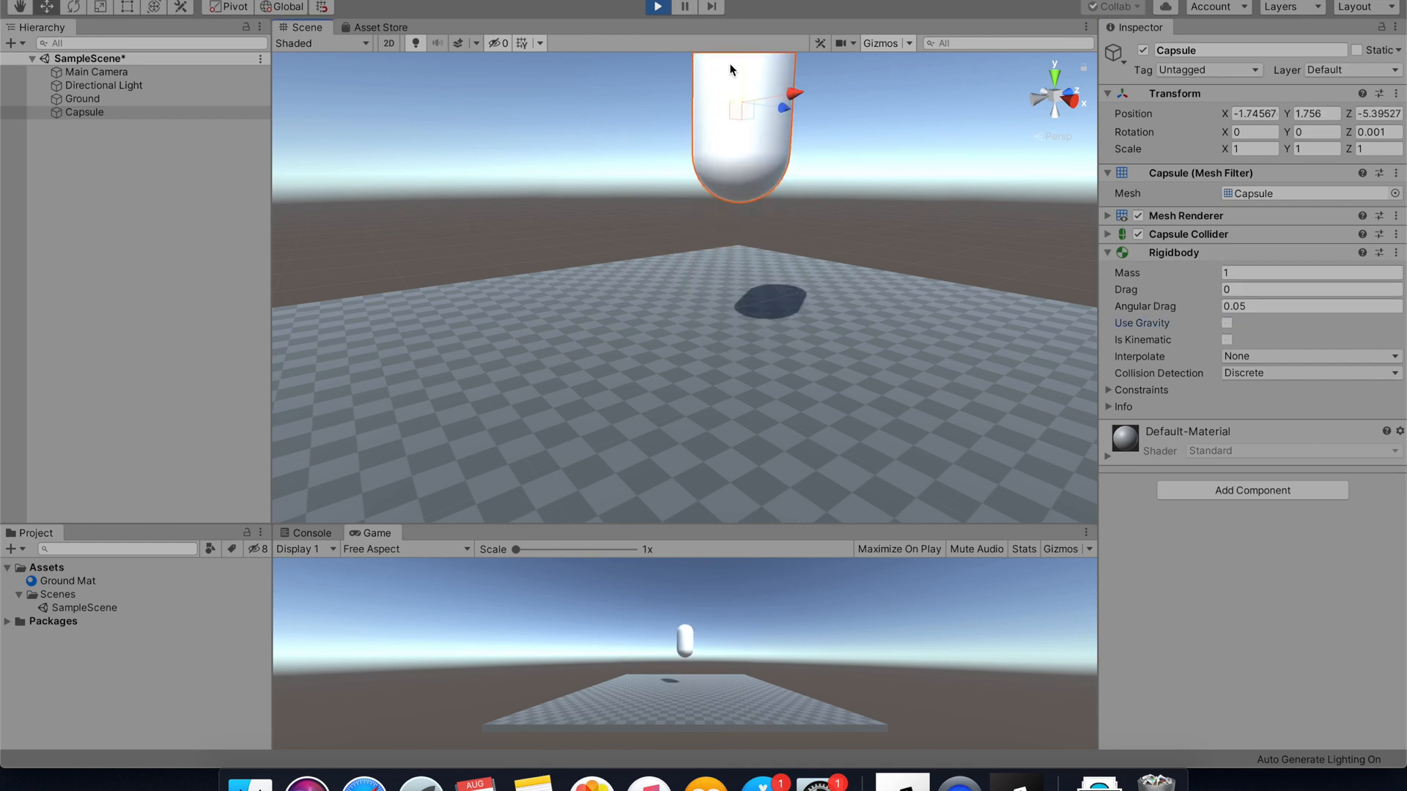
right_drag(959, 341, 931, 227)
middle_drag(866, 429, 807, 420)
middle_drag(1030, 406, 1014, 408)
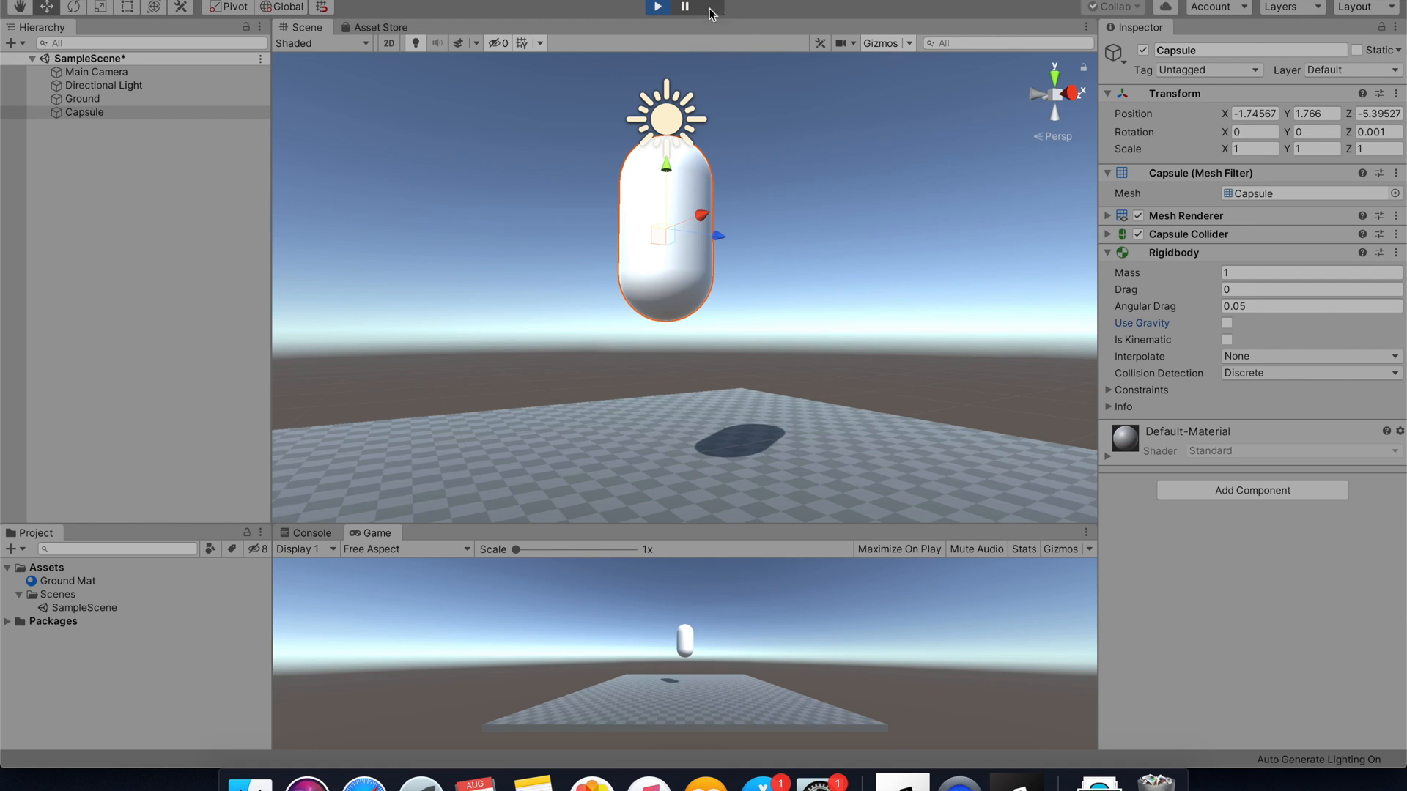
- Turn Use Gravity back on for the capsule's Rigidbody and stop the running scene
click(1227, 323)
alt+drag(831, 187, 779, 272)
click(658, 9)
- Lower the capsule to Y position 1.195 and rename it Player
alt+drag(732, 330, 740, 263)
drag(722, 106, 721, 134)
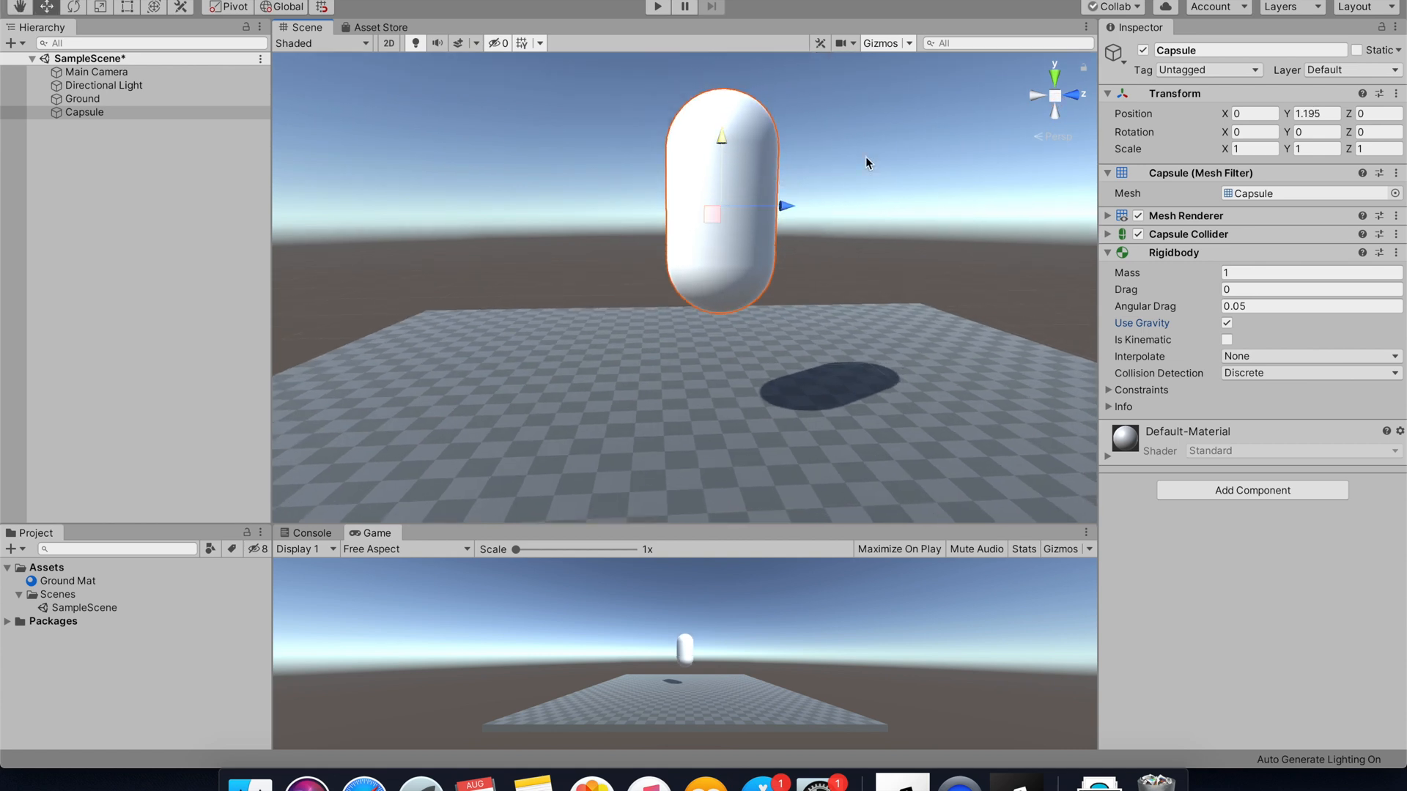
click(94, 113)
click(180, 117)
text(Player)
key(Return)
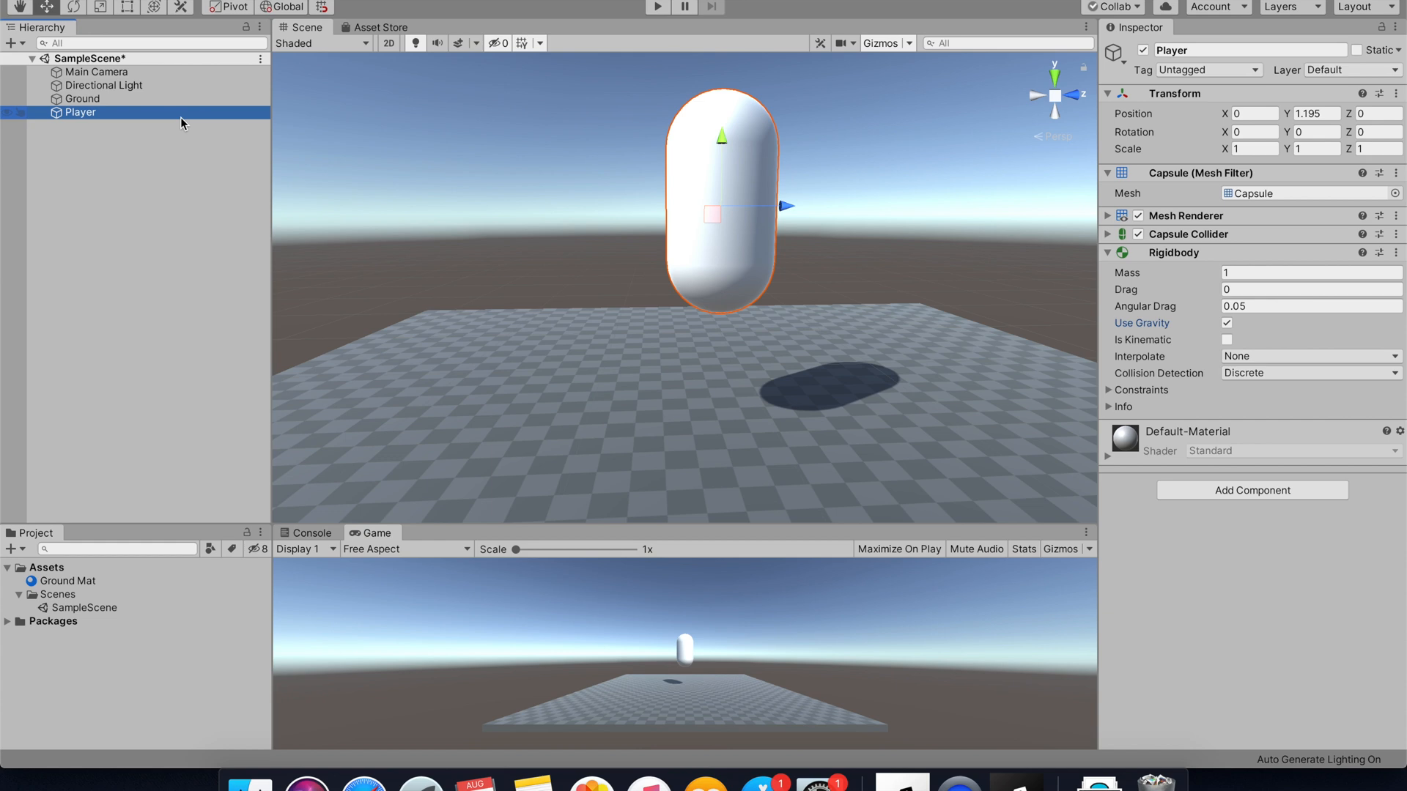
- Freeze the Player's Rigidbody rotation on the X and Z axes in its constraints
click(1219, 494)
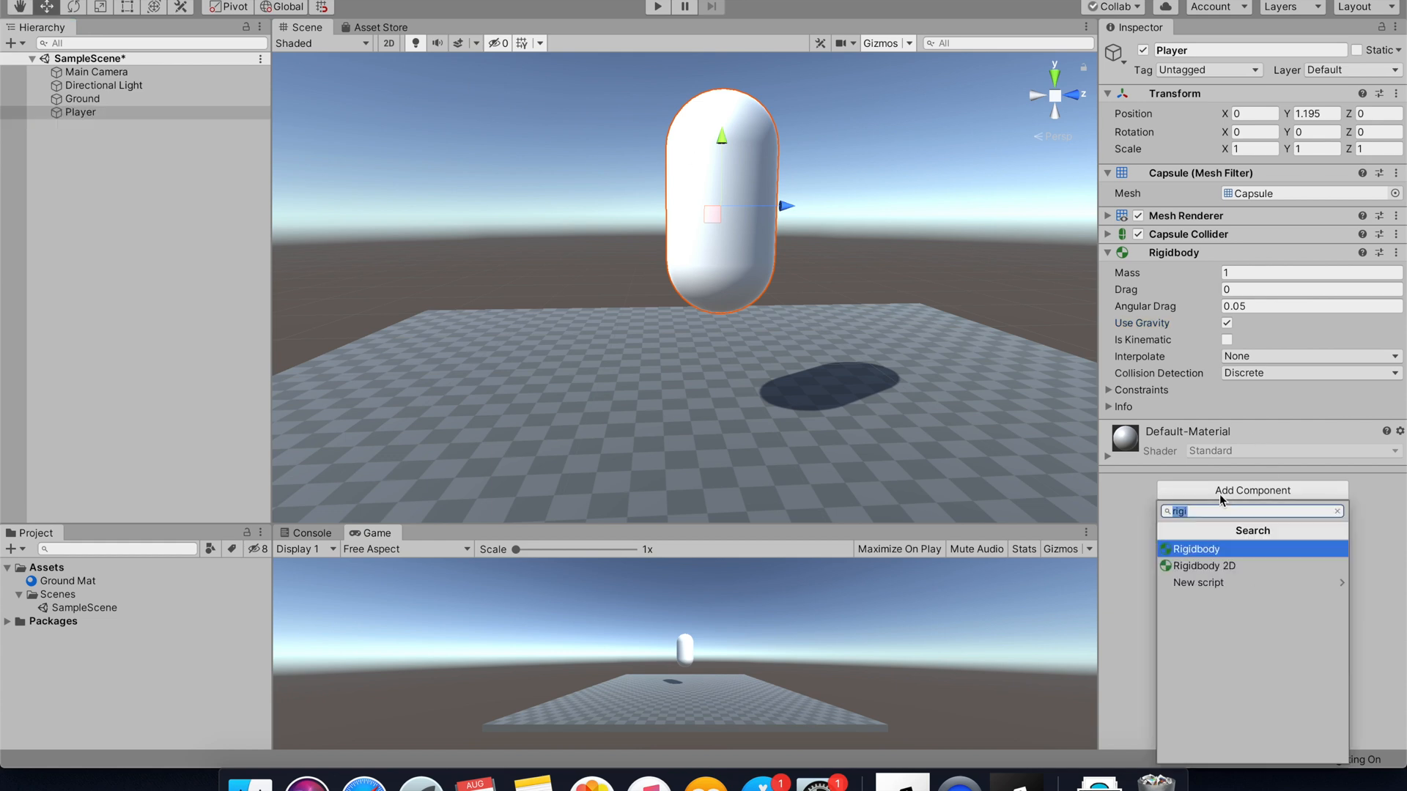
click(1128, 488)
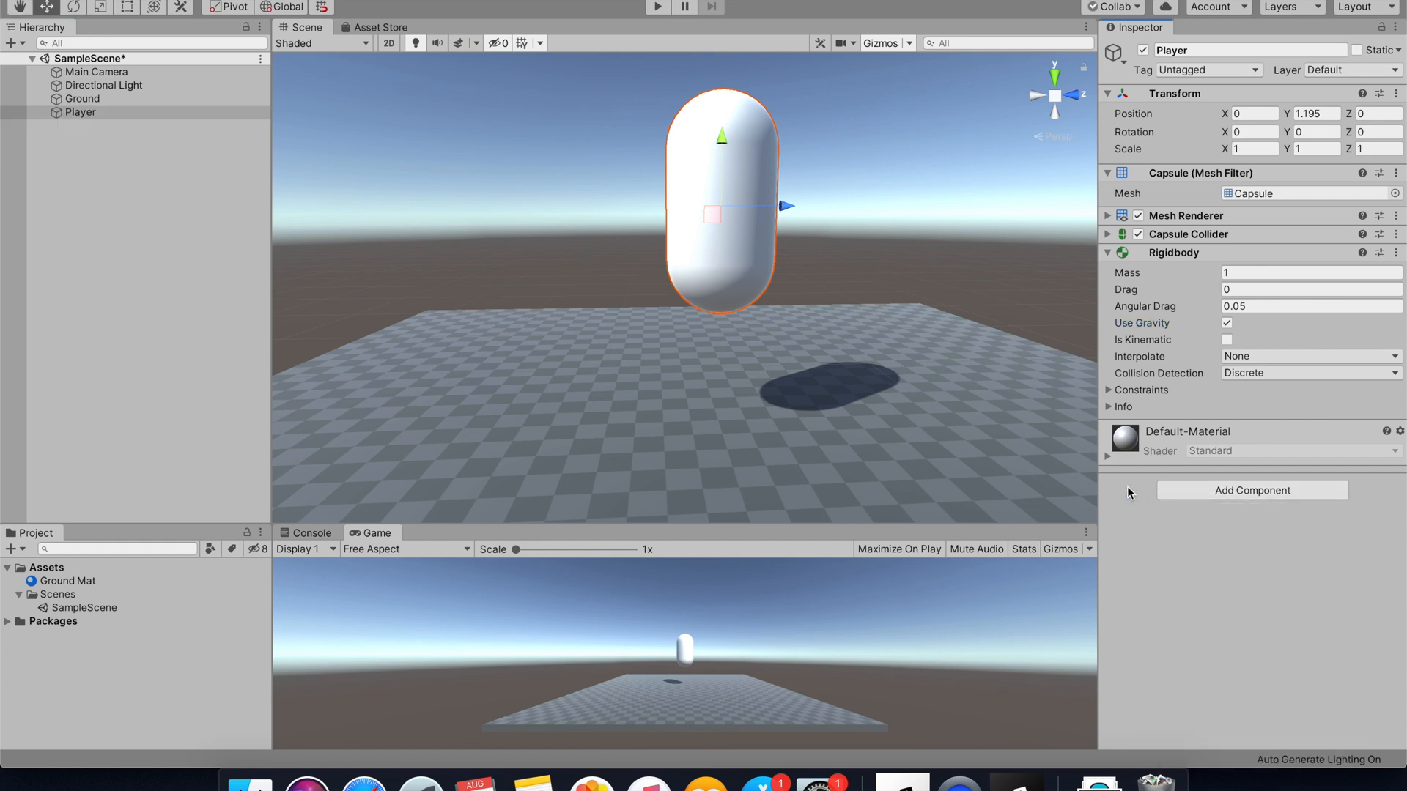
alt+drag(584, 332, 749, 375)
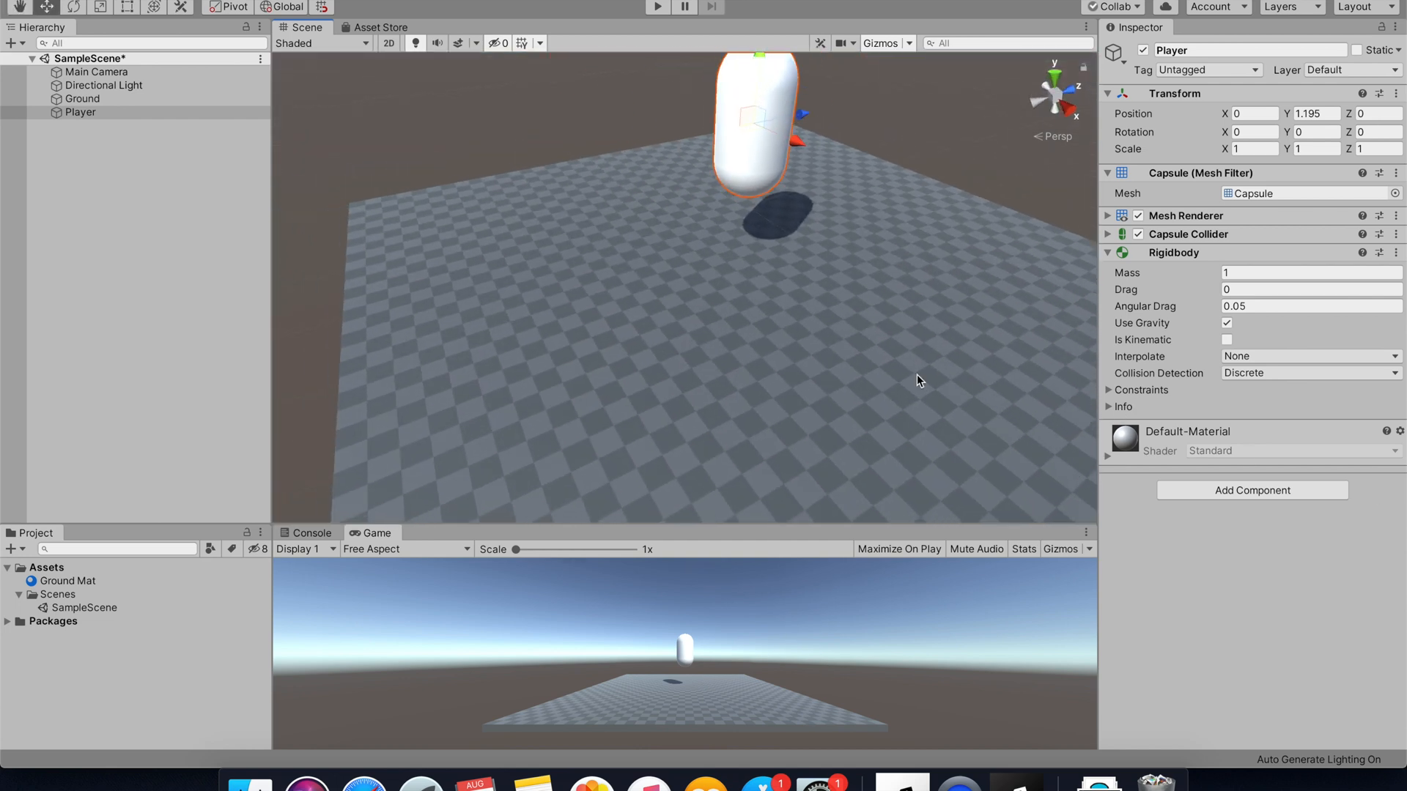
click(1110, 390)
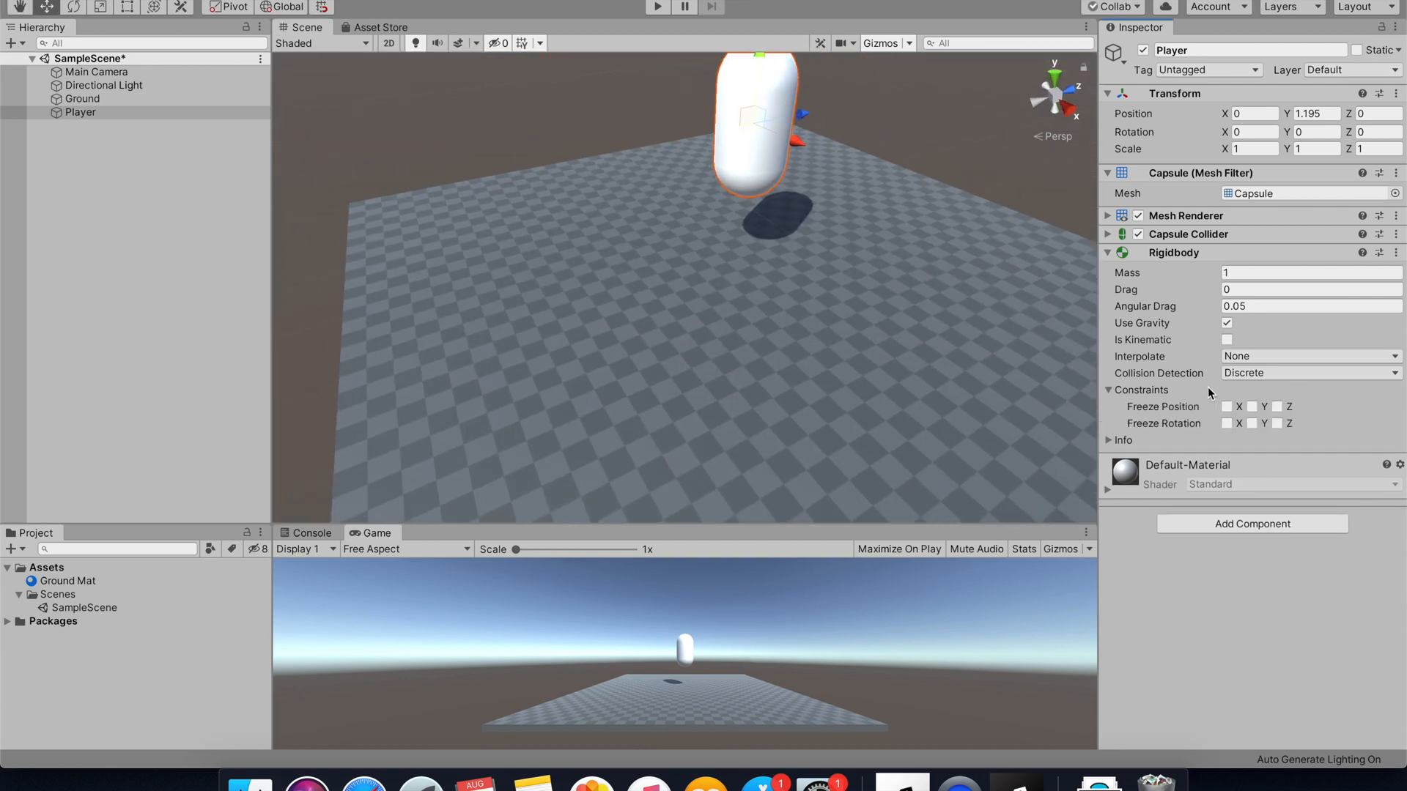
click(1226, 423)
click(1277, 423)
key(f)
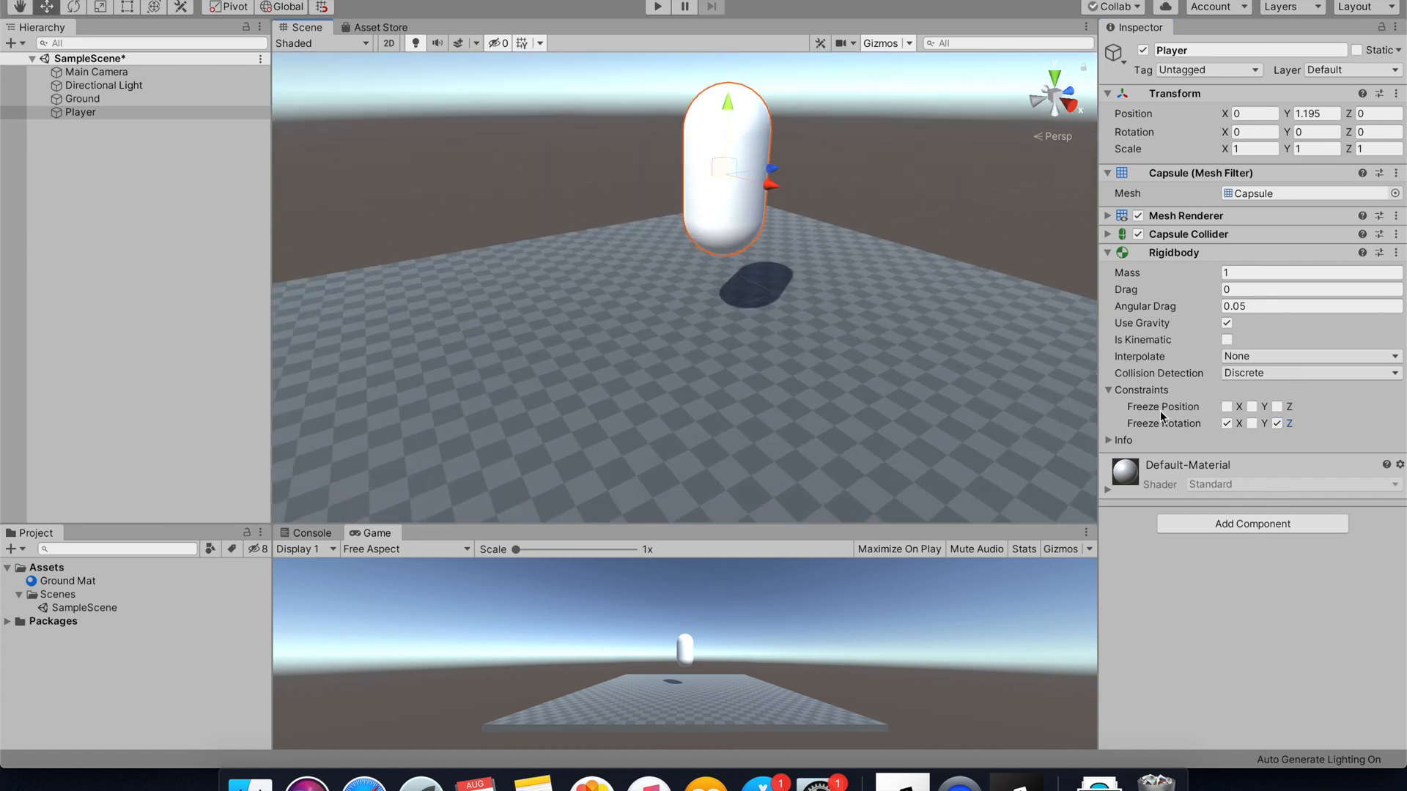
click(1108, 390)
- Create a new script named PlayerScript on the Player object and shrink the Scene view to enlarge the Game view
click(1183, 492)
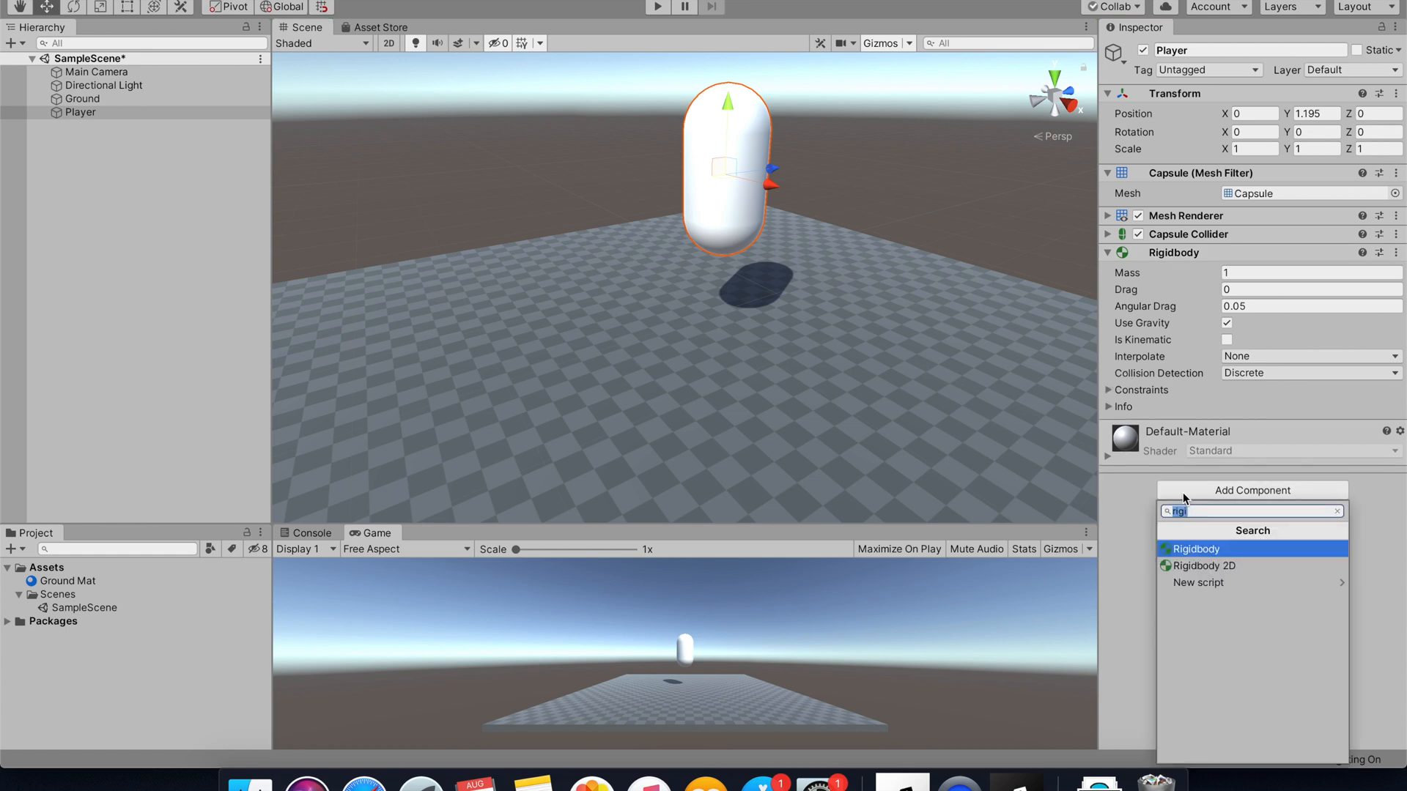
key(BackSpace)
text(Pl)
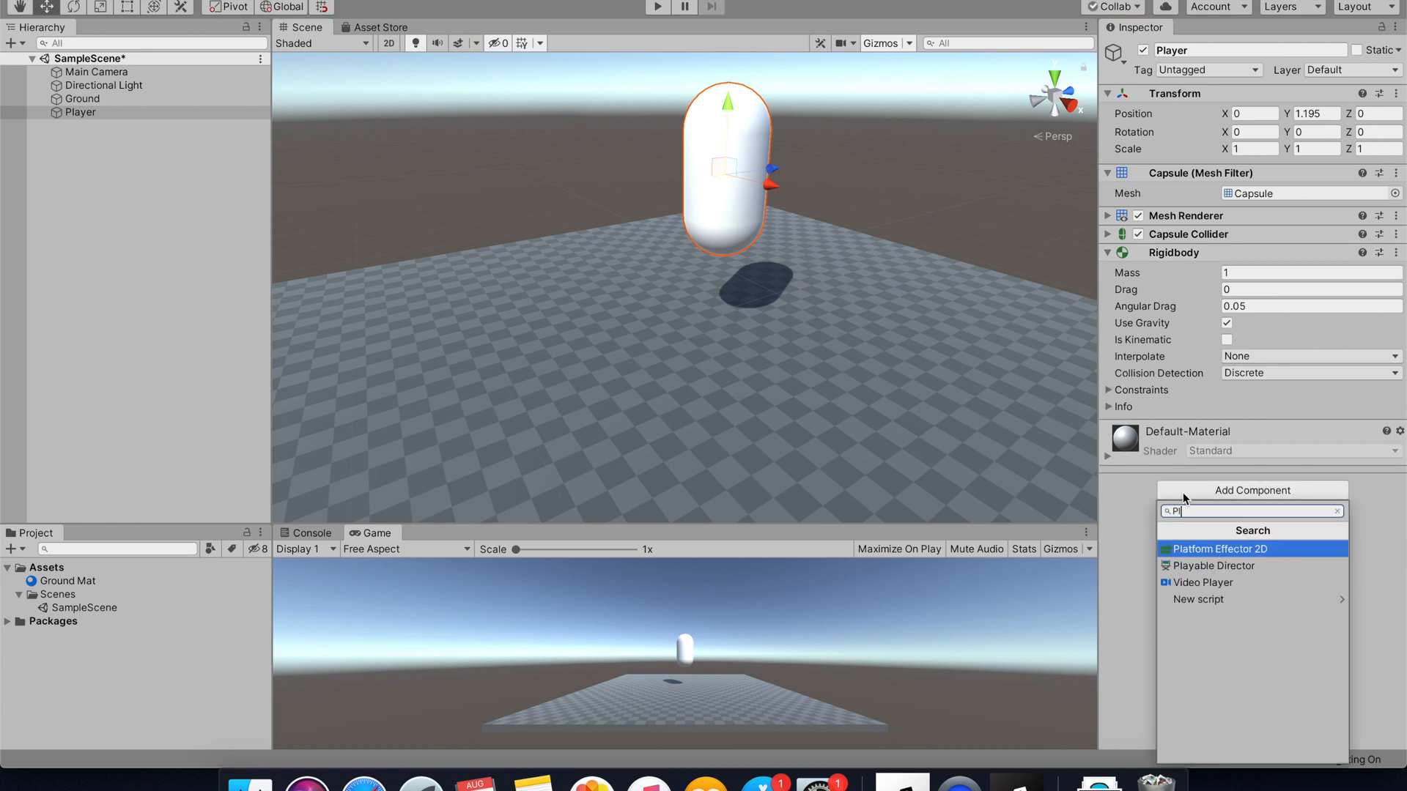
text(ayerScript)
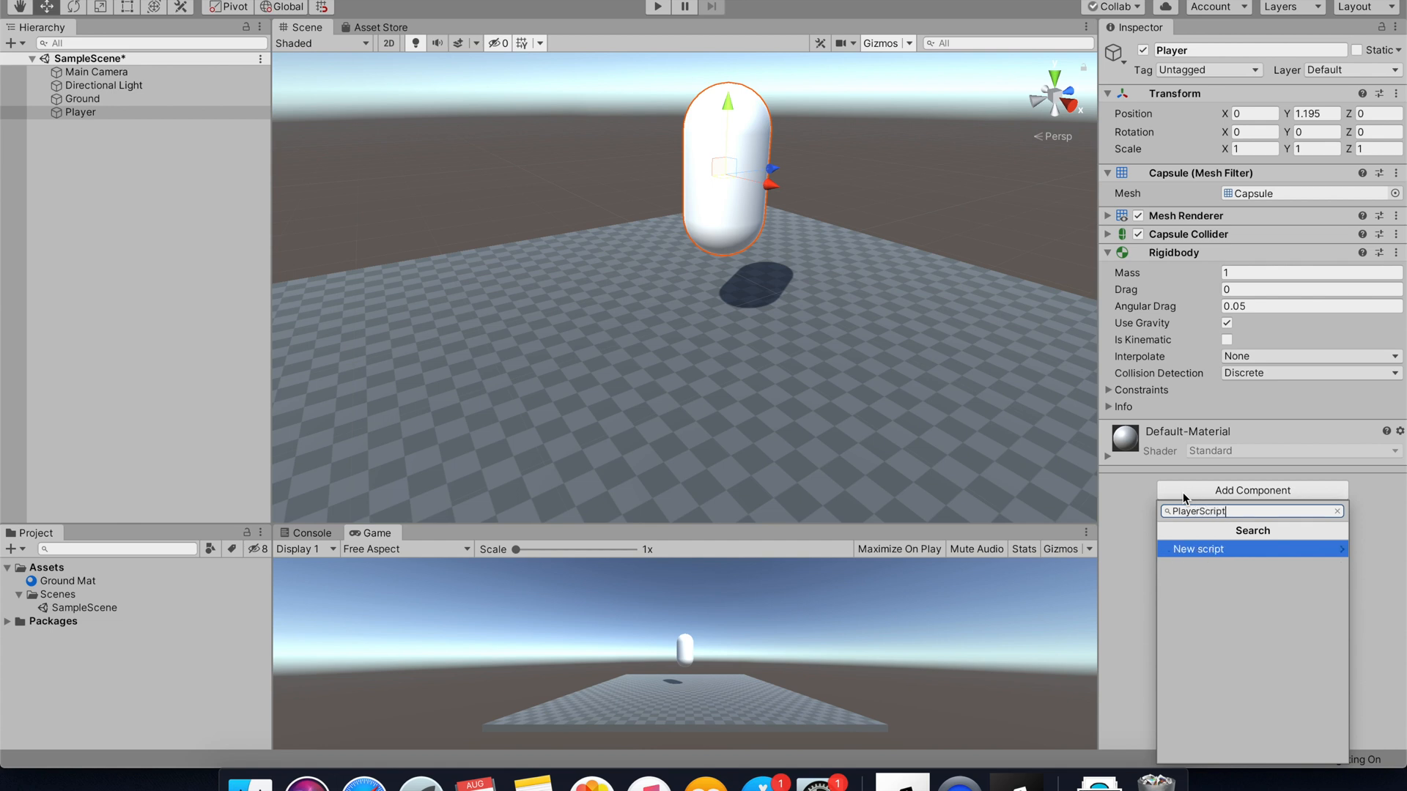
click(1194, 551)
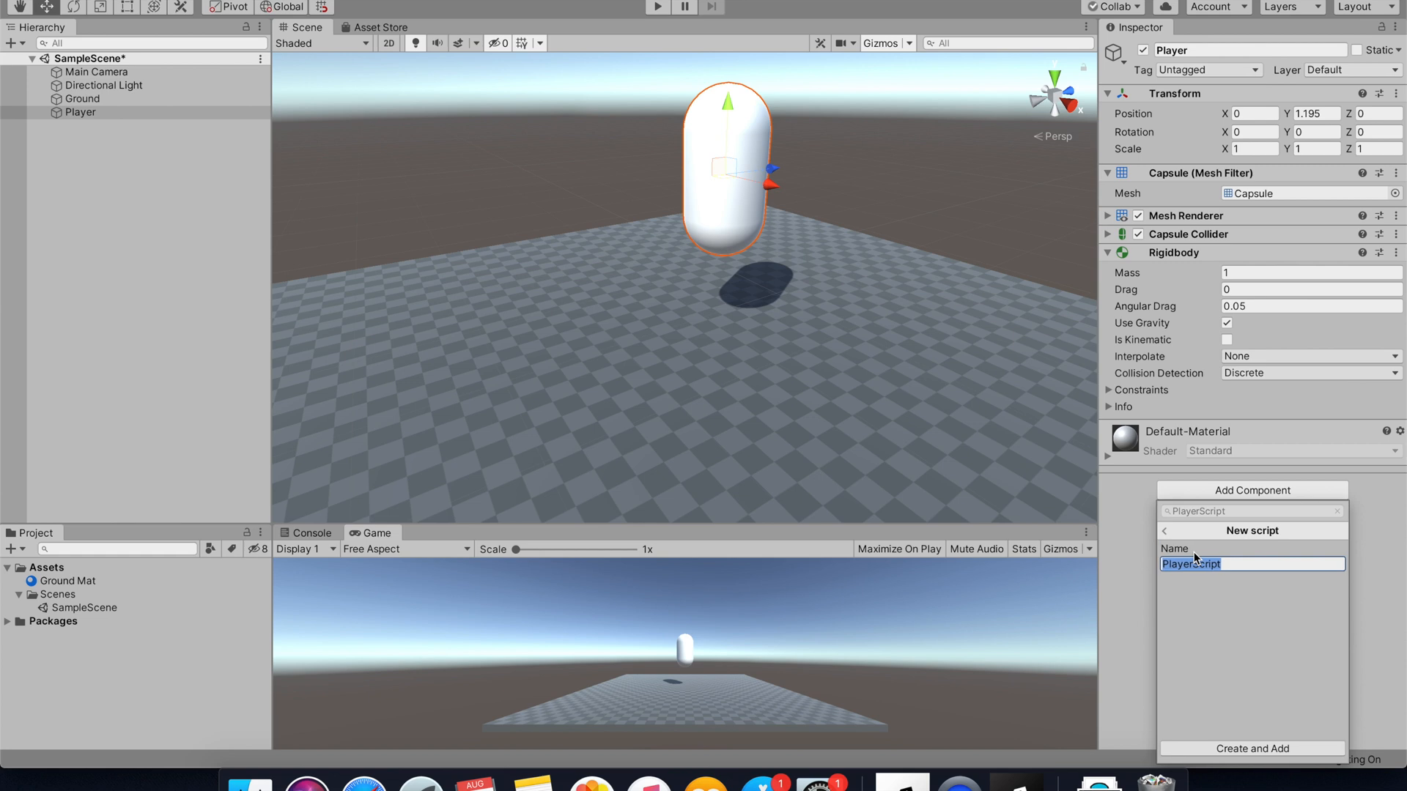
click(1247, 743)
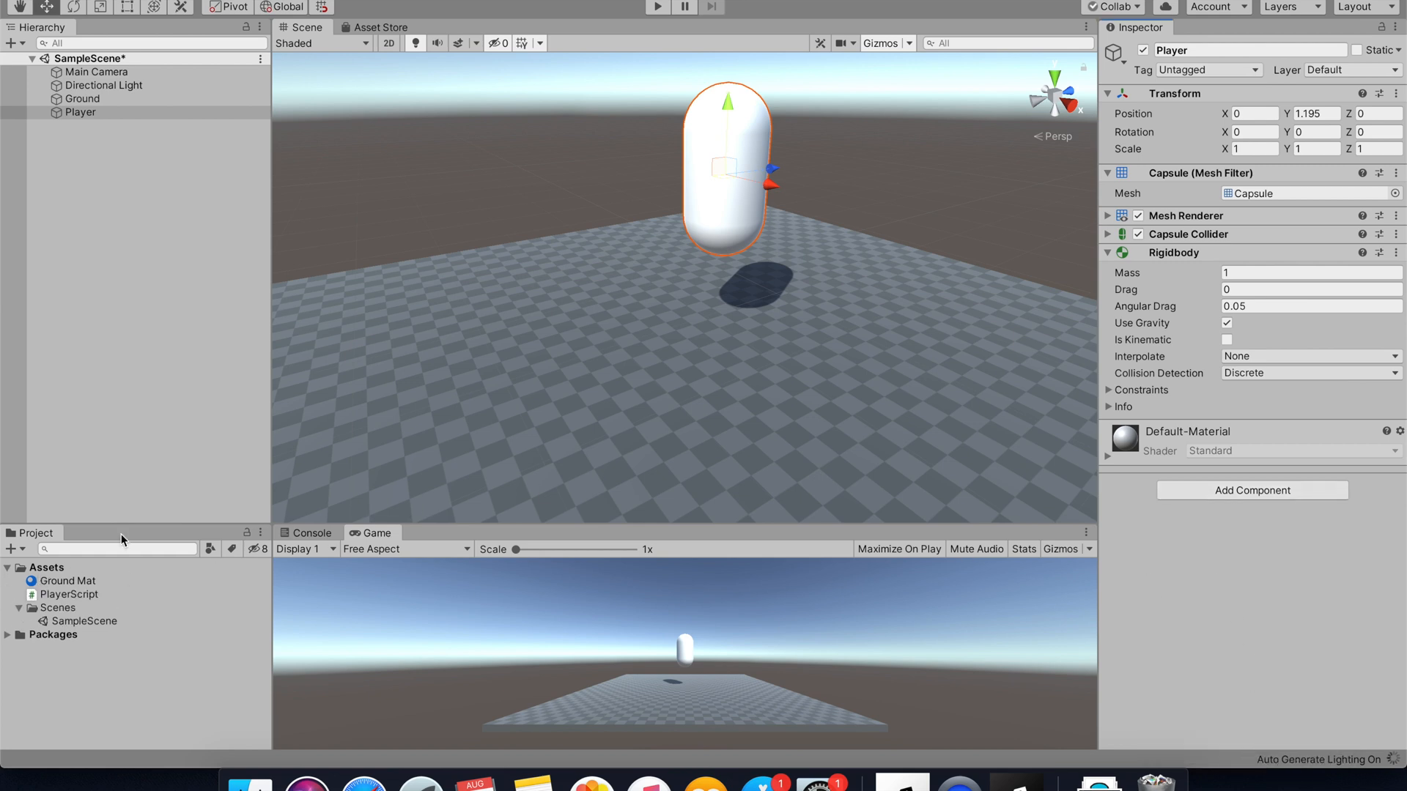
drag(138, 525, 137, 407)
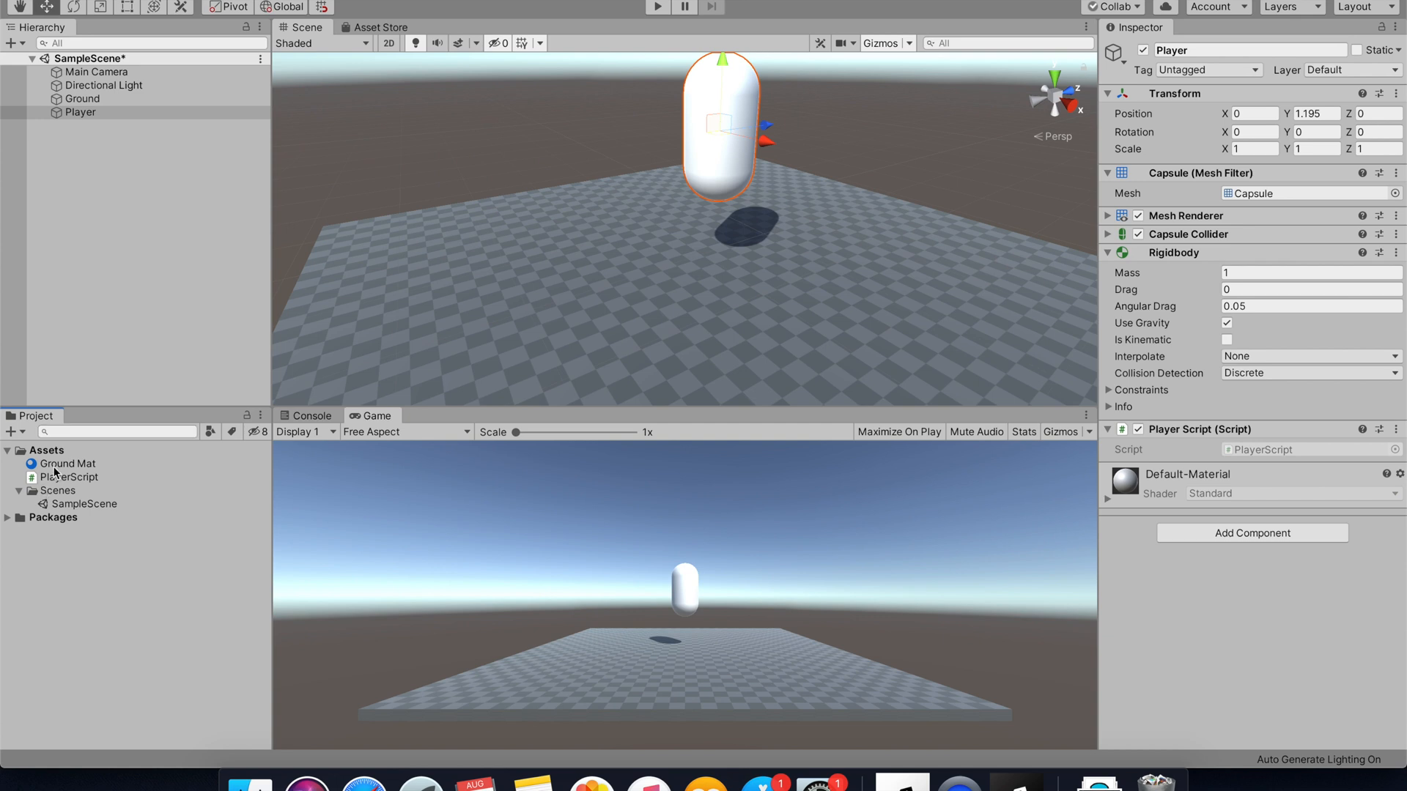
- Open the PlayerScript attached to the Player object in the external code editor
click(62, 464)
click(63, 479)
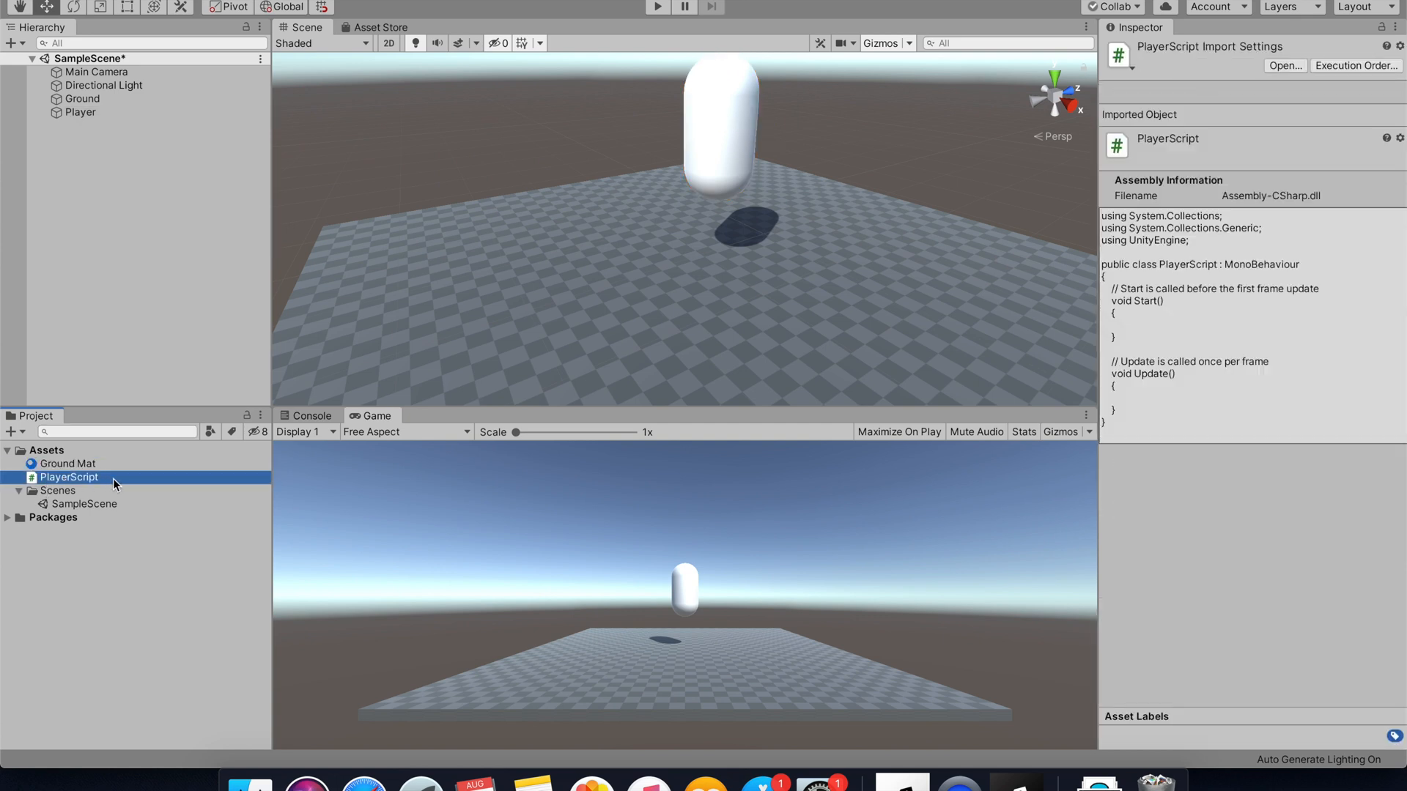
click(121, 112)
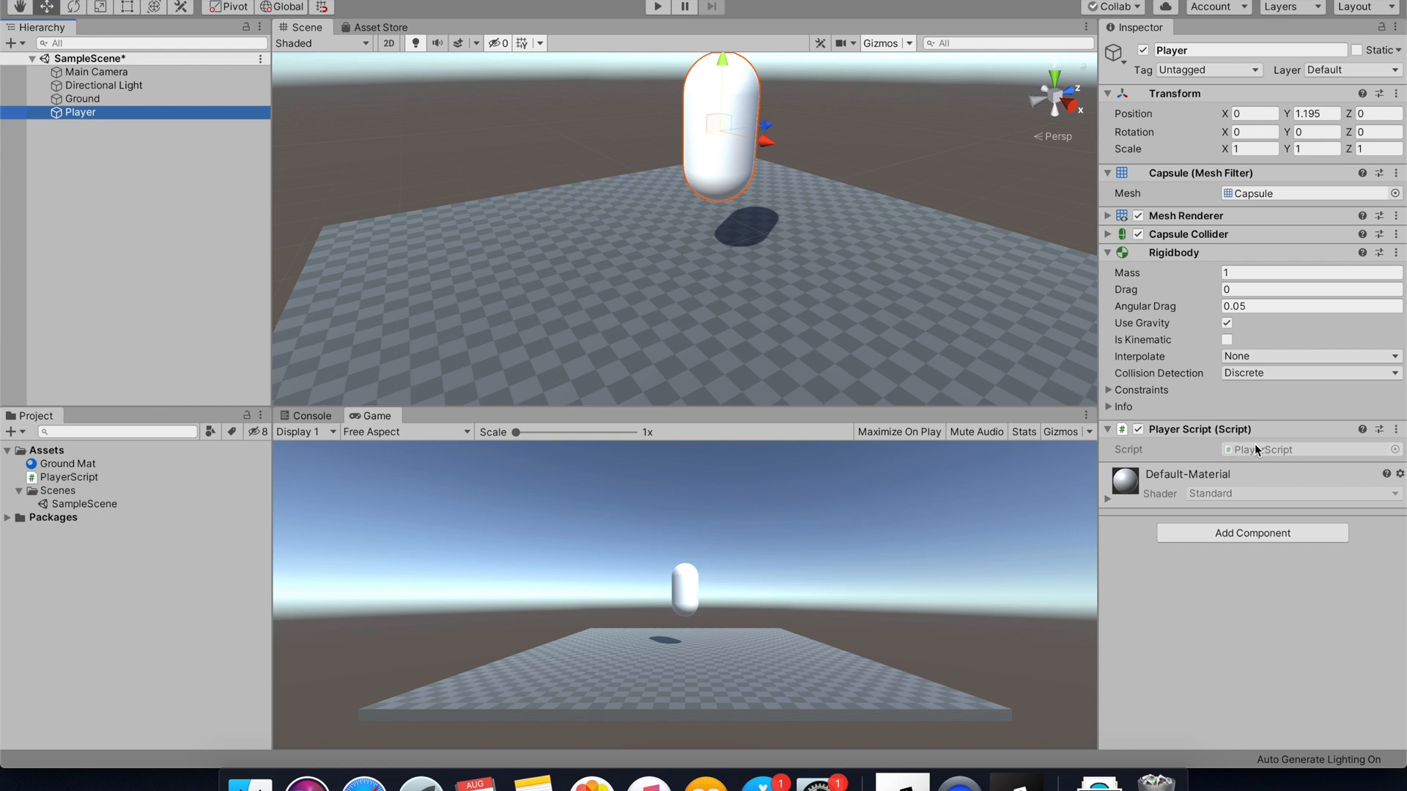
double_click(1276, 448)
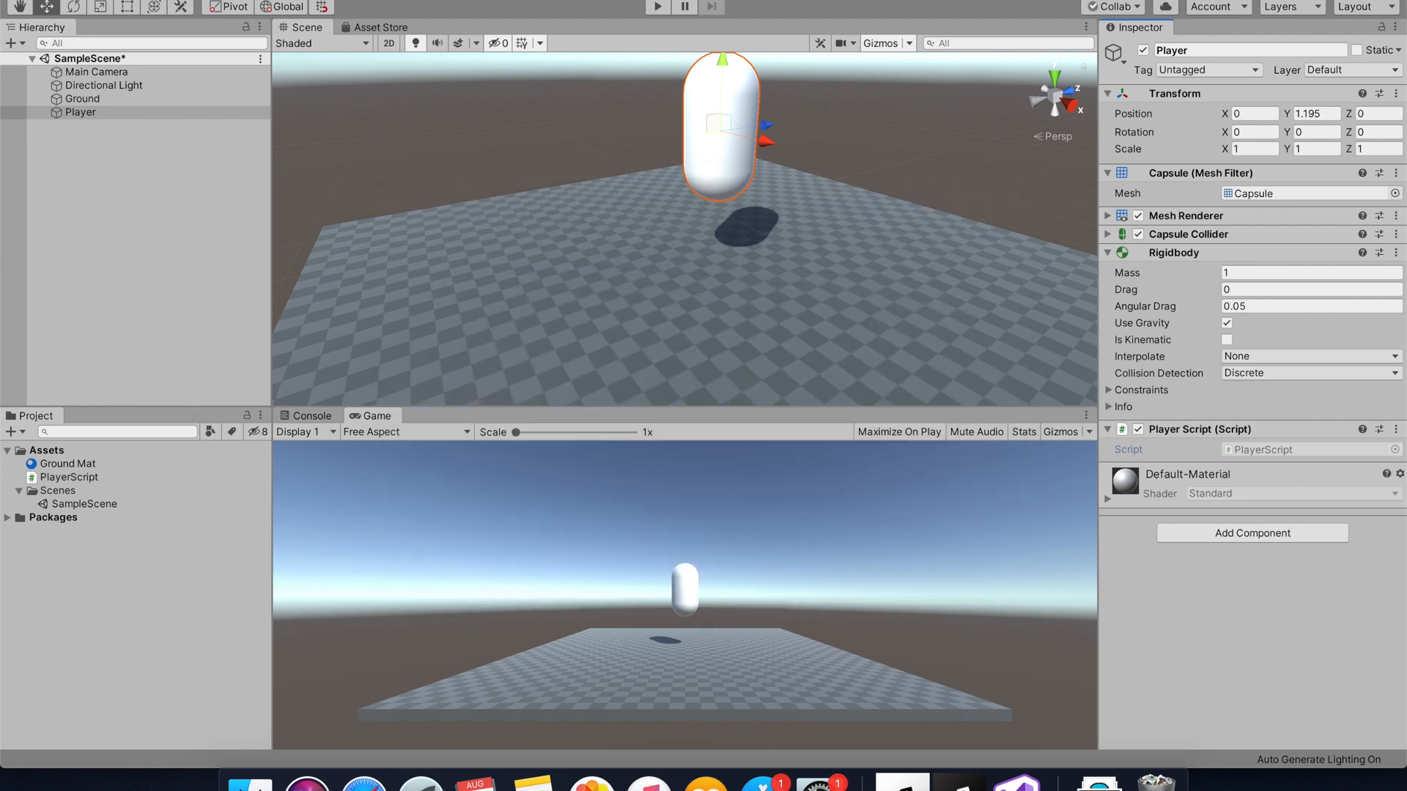
- Check which External Script Editor is set in Unity's External Tools preferences, widening the window to read it, and close the preferences
click(91, 1)
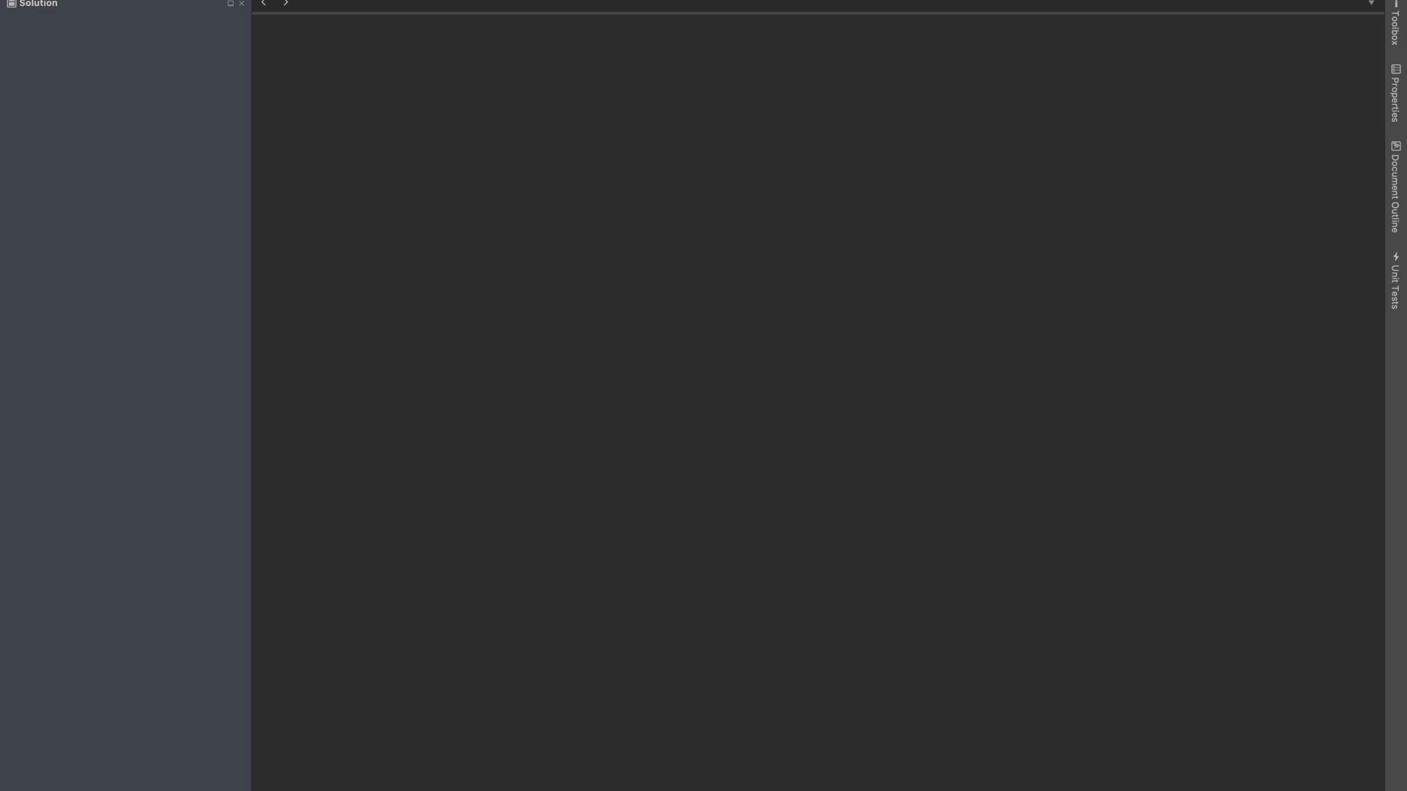
key(ctrl+Left)
click(56, 2)
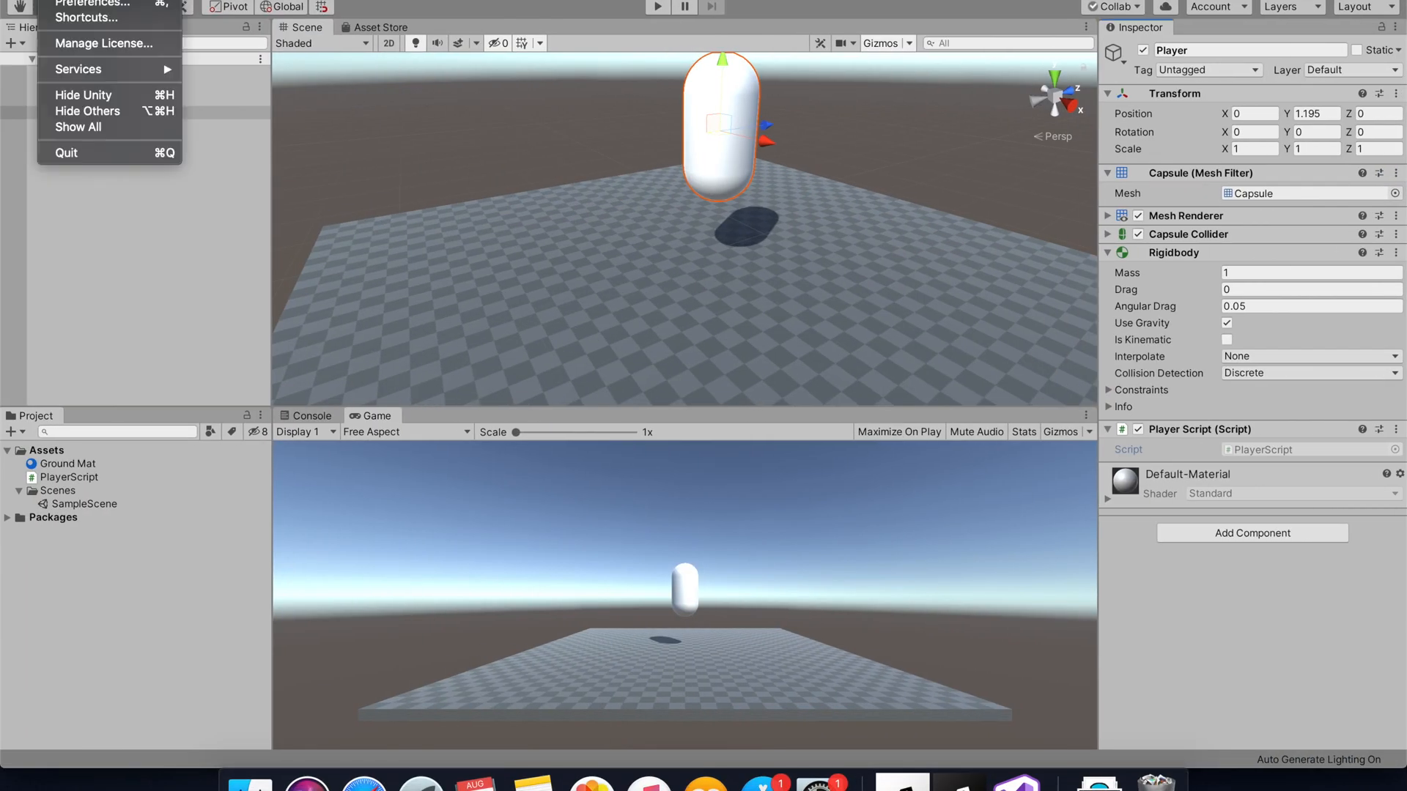
click(93, 2)
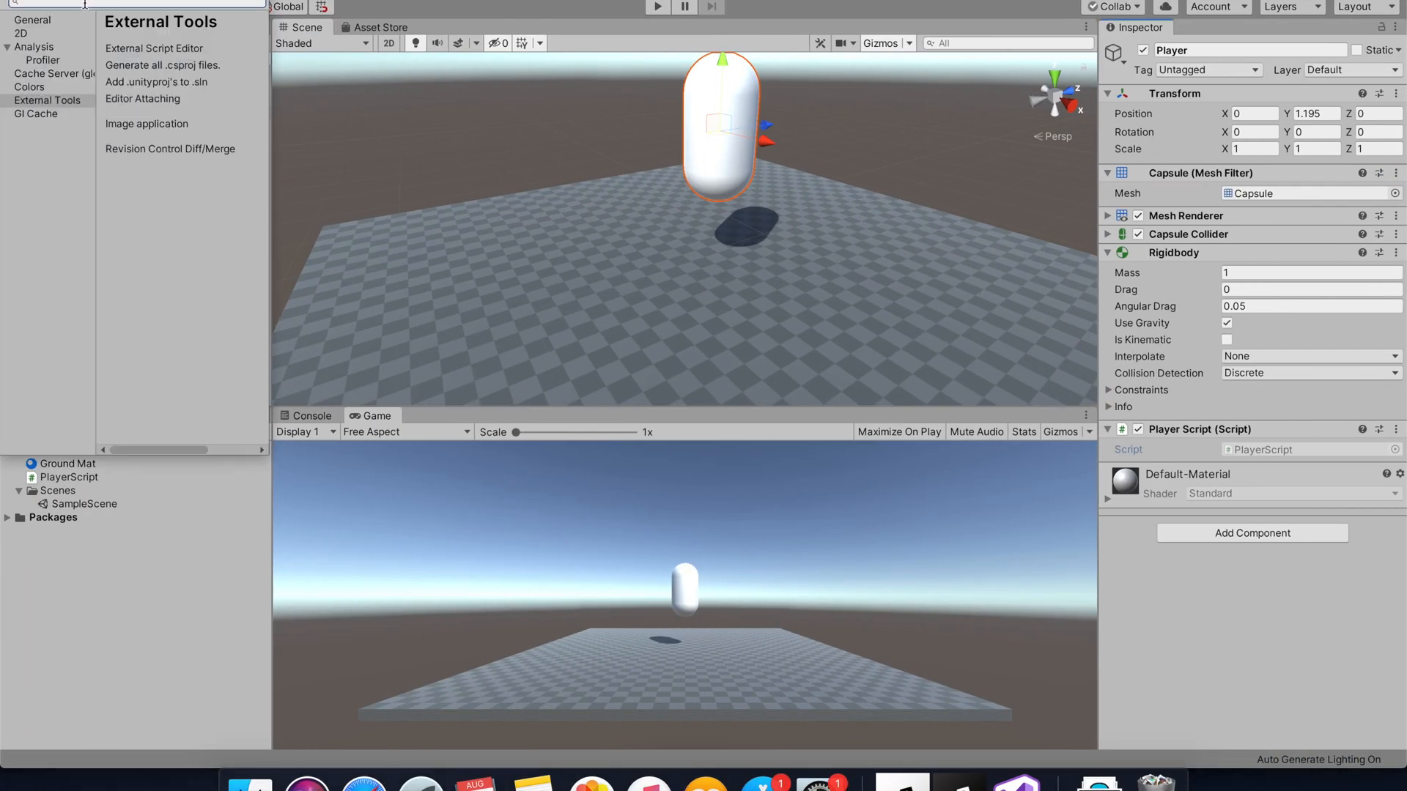
drag(143, 2, 207, 32)
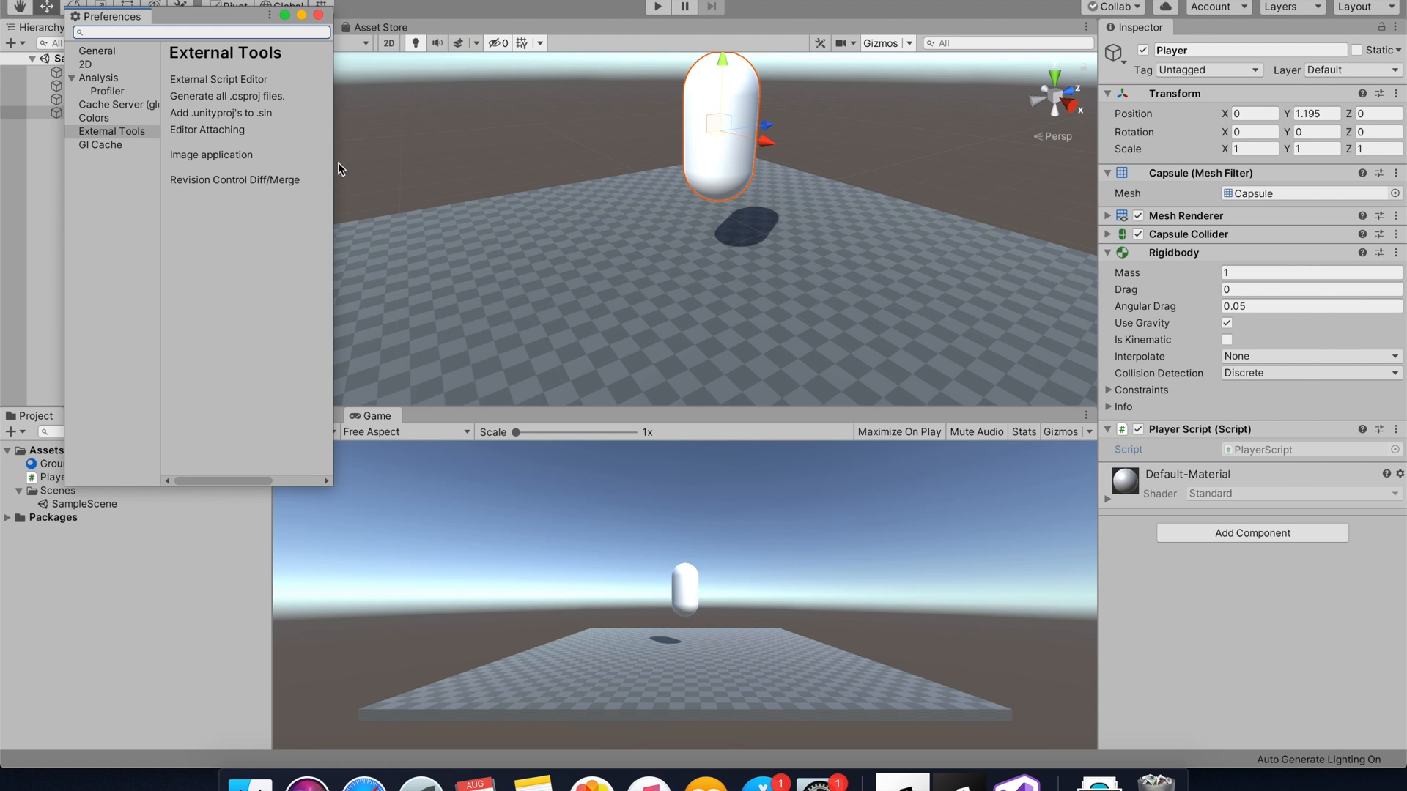
drag(334, 164, 875, 204)
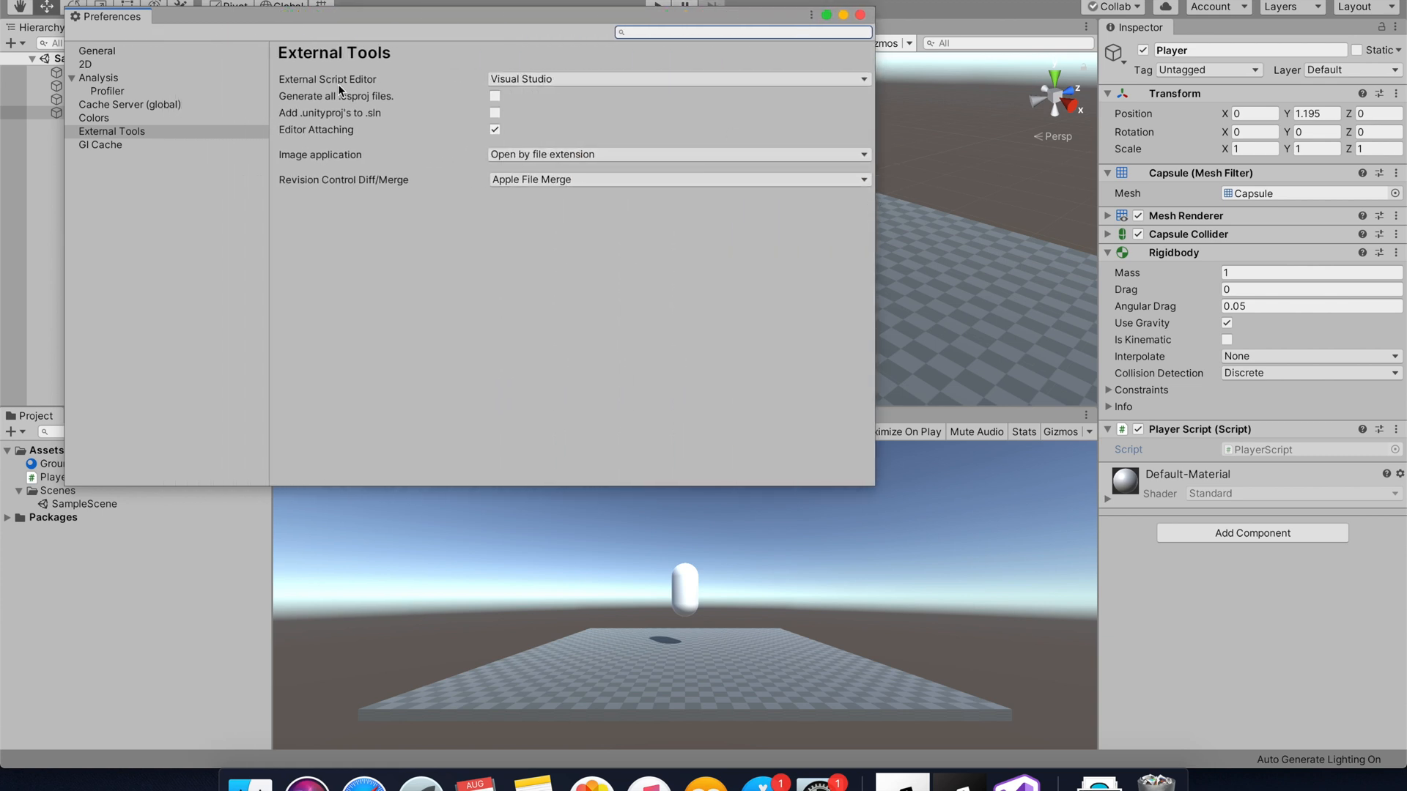
click(526, 80)
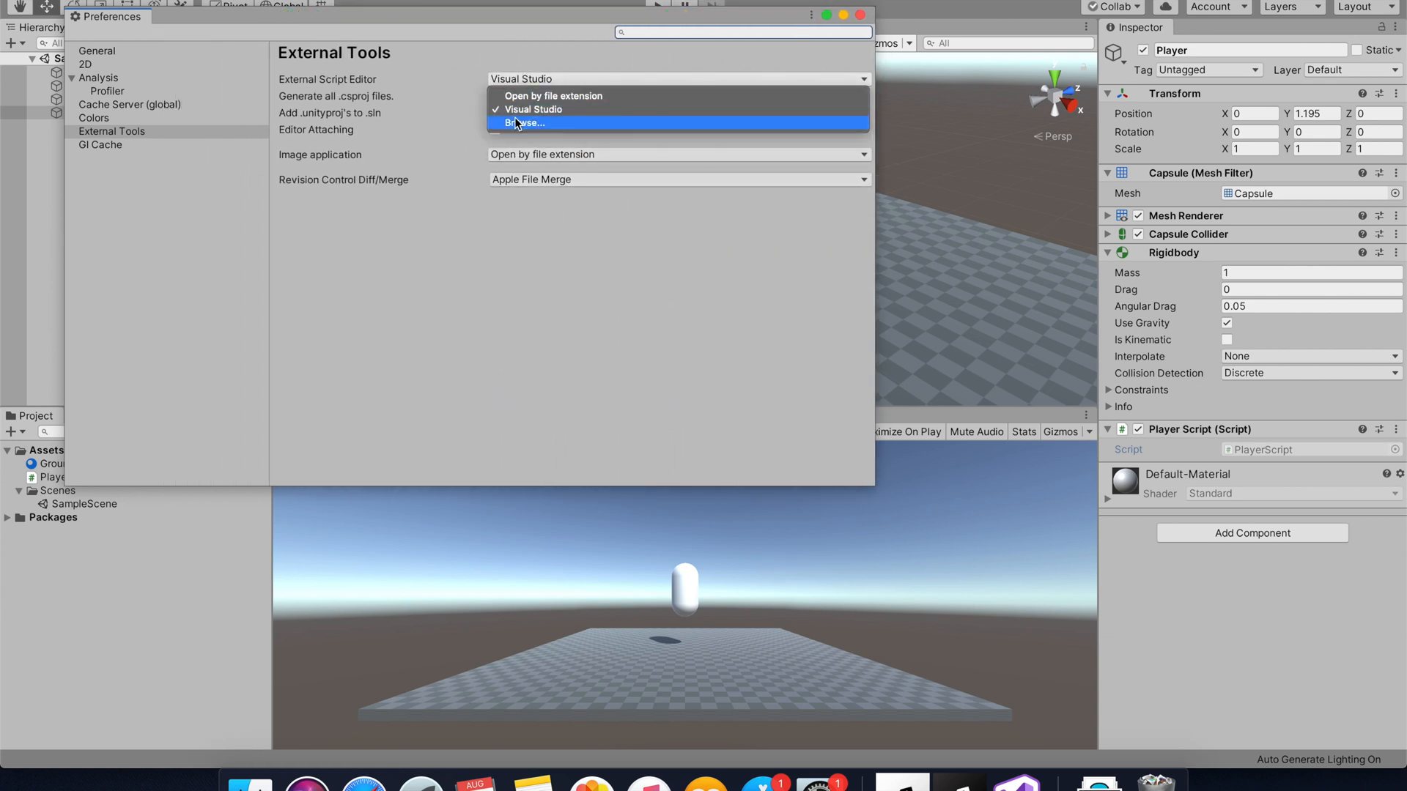
click(503, 274)
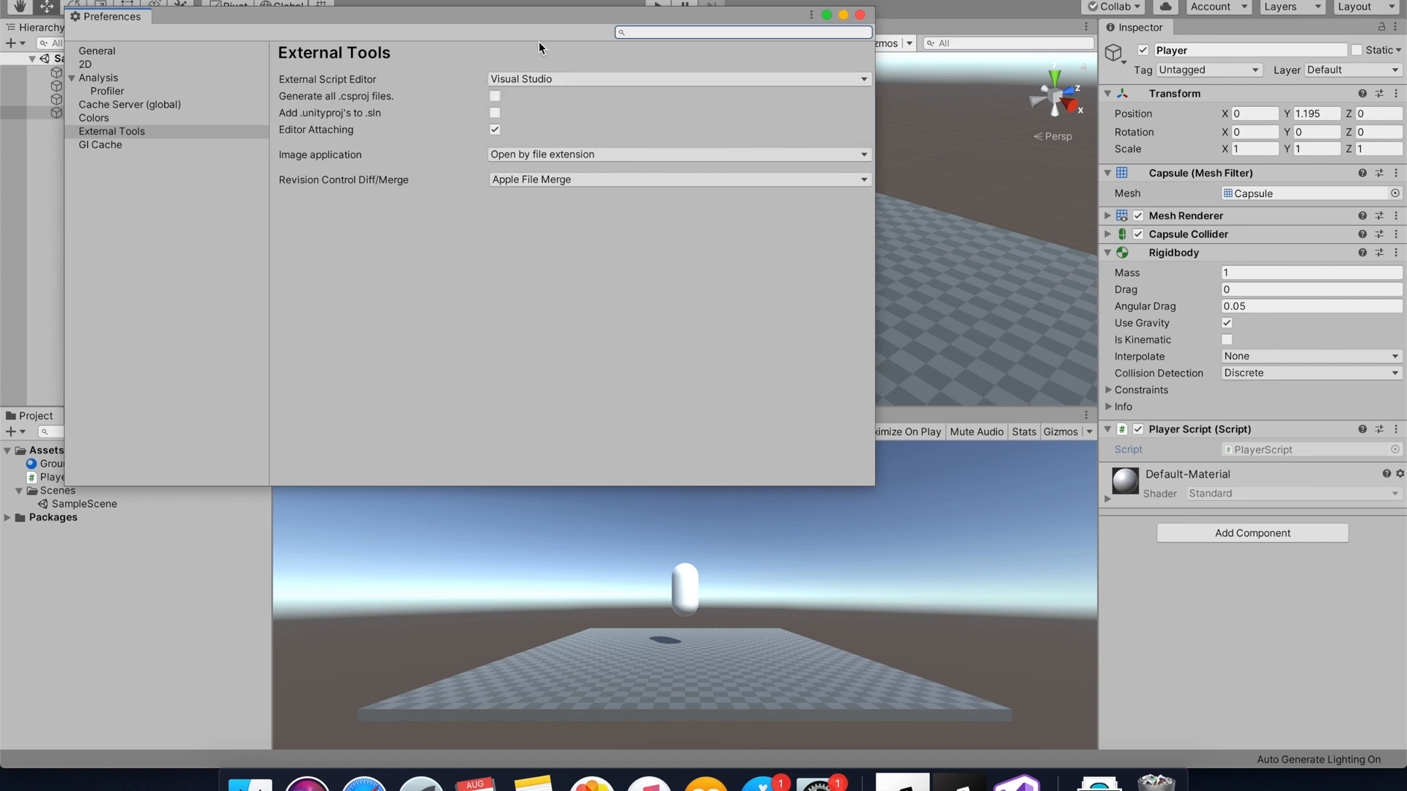
click(860, 15)
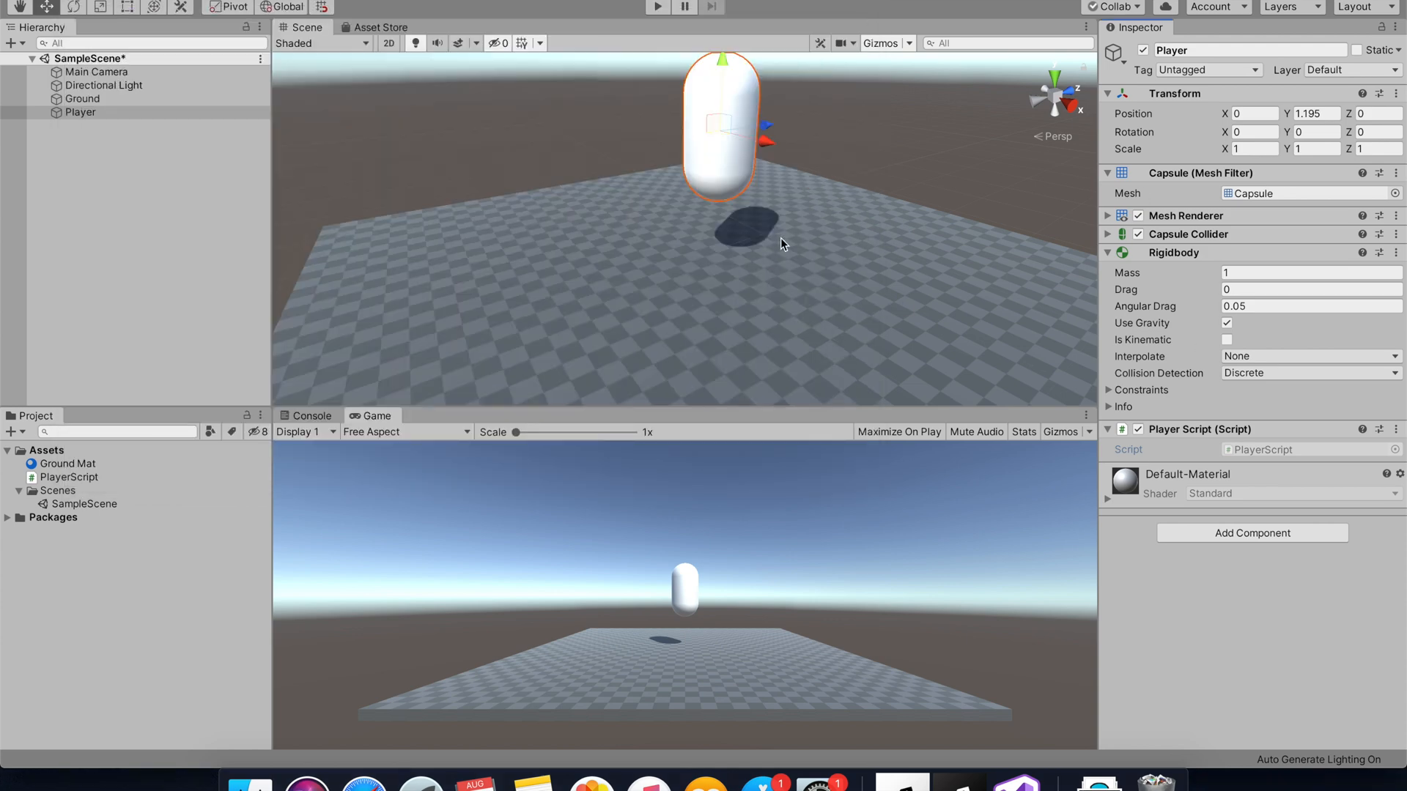
- Switch to Visual Studio and delete the comment lines above Start() and Update() in PlayerScript.cs
scroll(749, 266, right, 3)
scroll(1190, 452, right, 3)
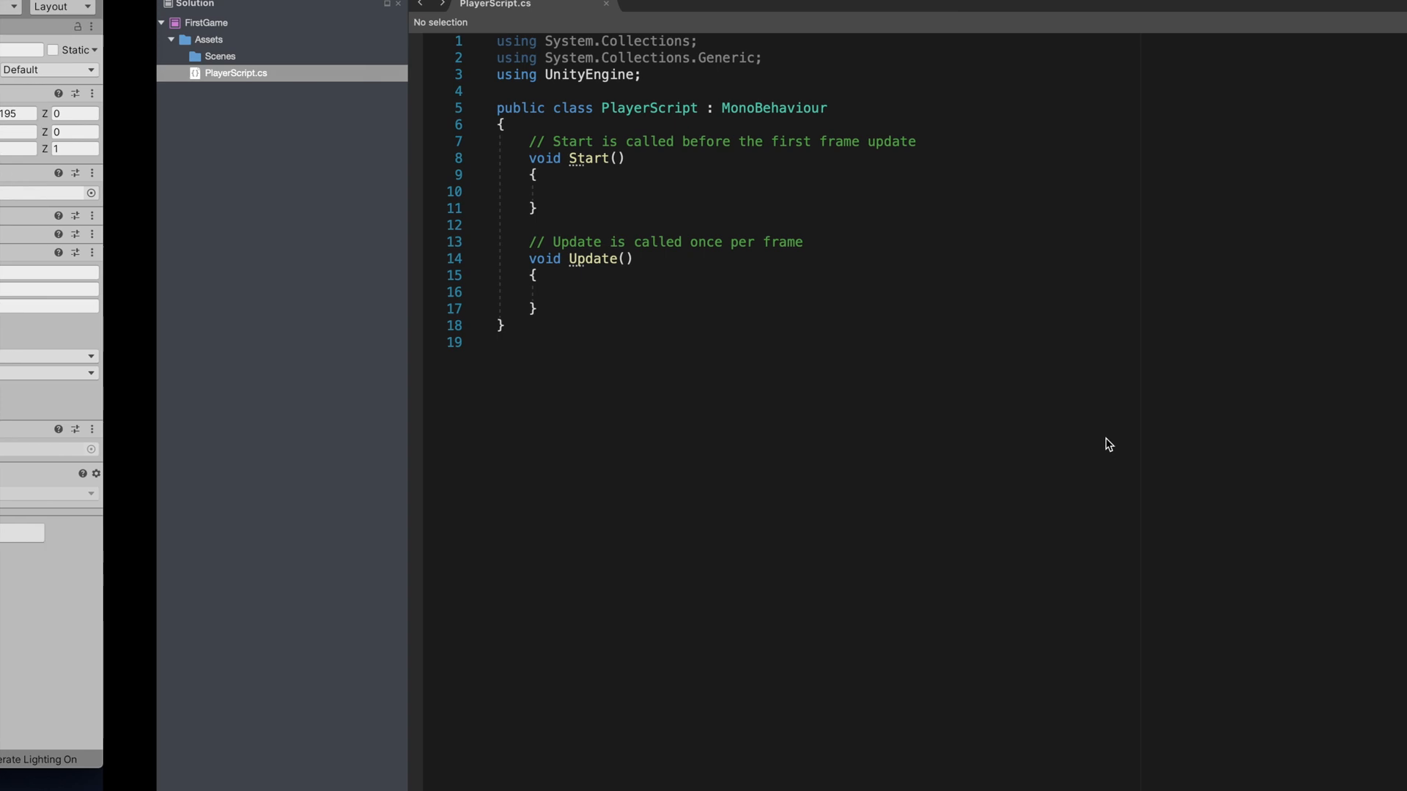
drag(677, 247, 380, 242)
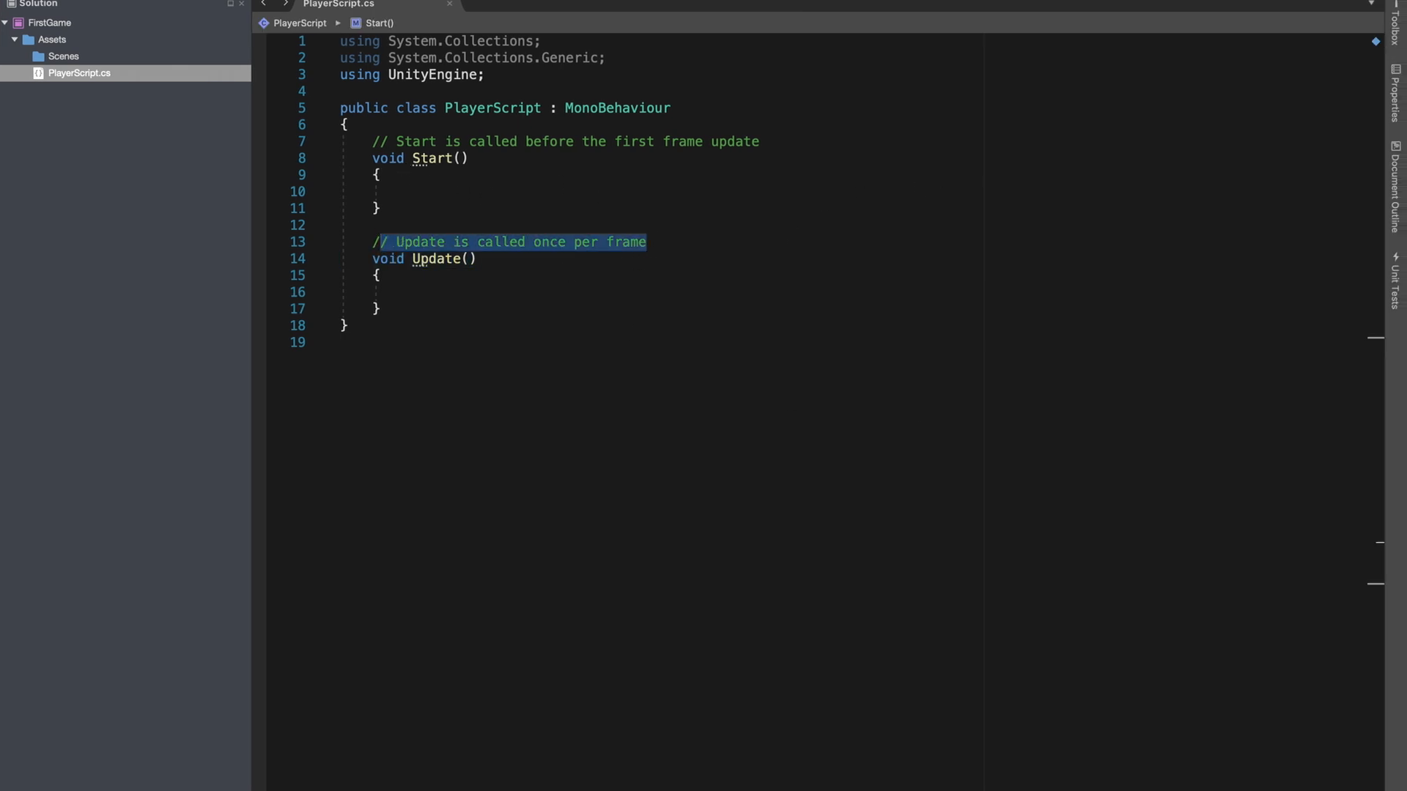
key(BackSpace)
key(BackSpace)
drag(763, 141, 372, 141)
key(BackSpace)
click(381, 175)
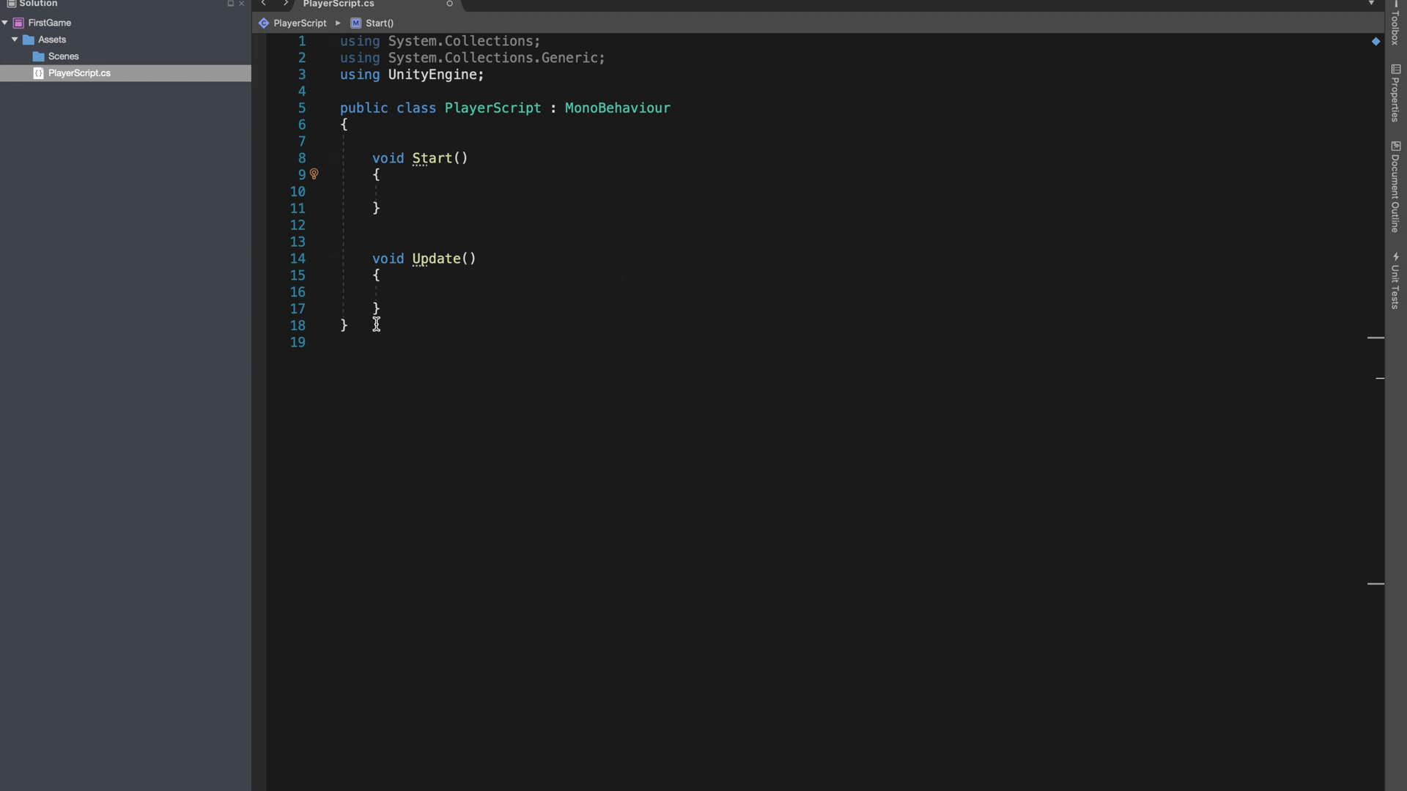
- Begin a statement with "transform." inside the Update() method
click(426, 188)
click(430, 303)
click(430, 285)
text(transf)
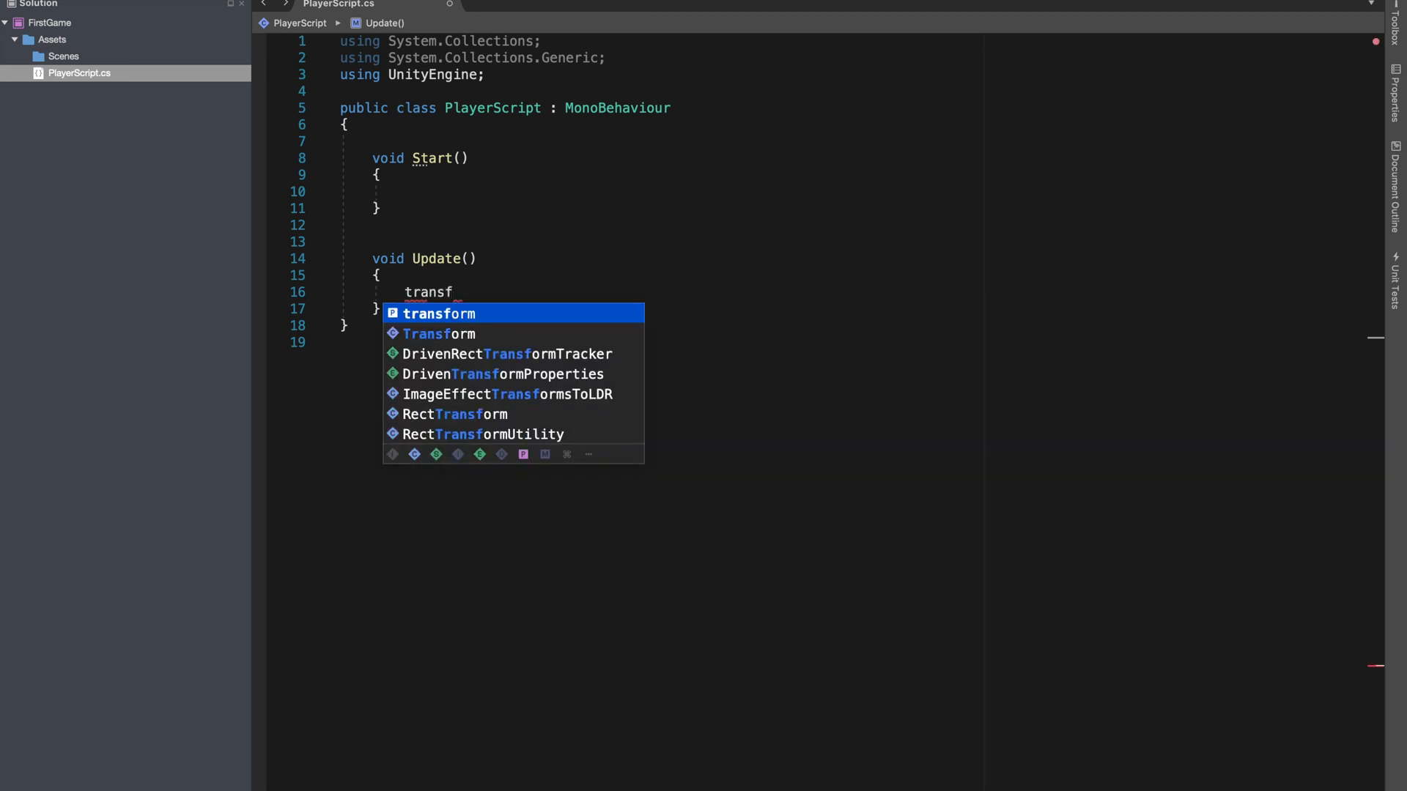
click(486, 334)
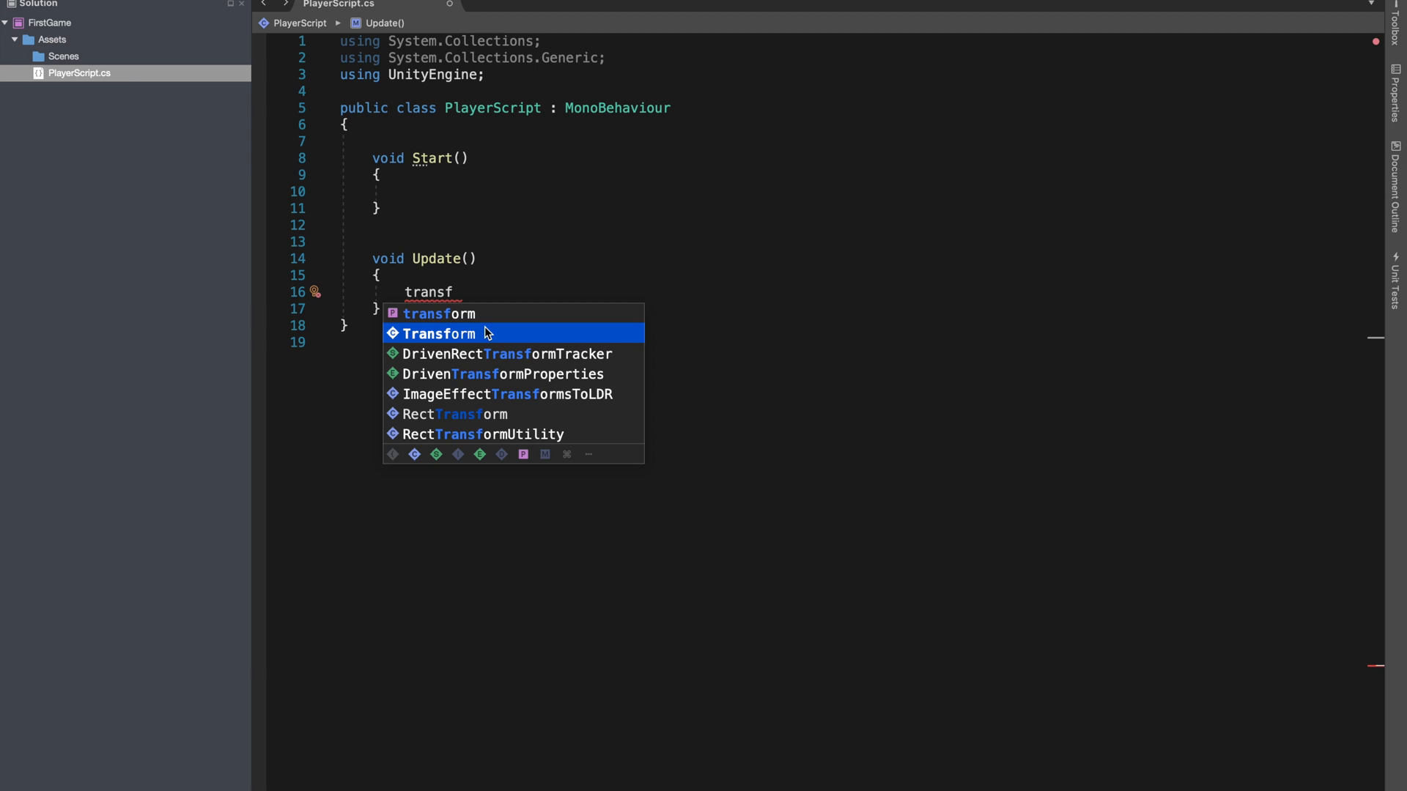
click(432, 319)
text(.)
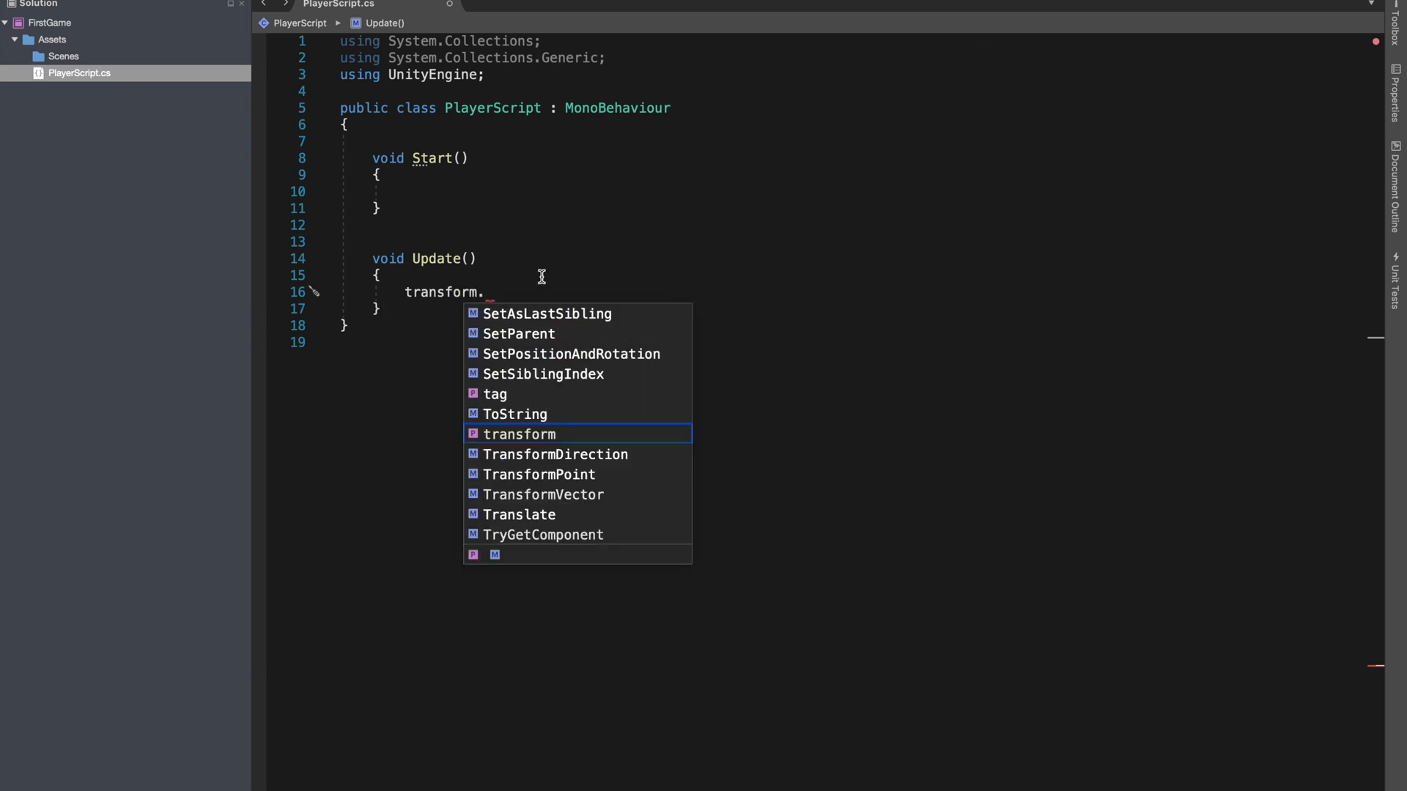
key(Escape)
key(BackSpace)
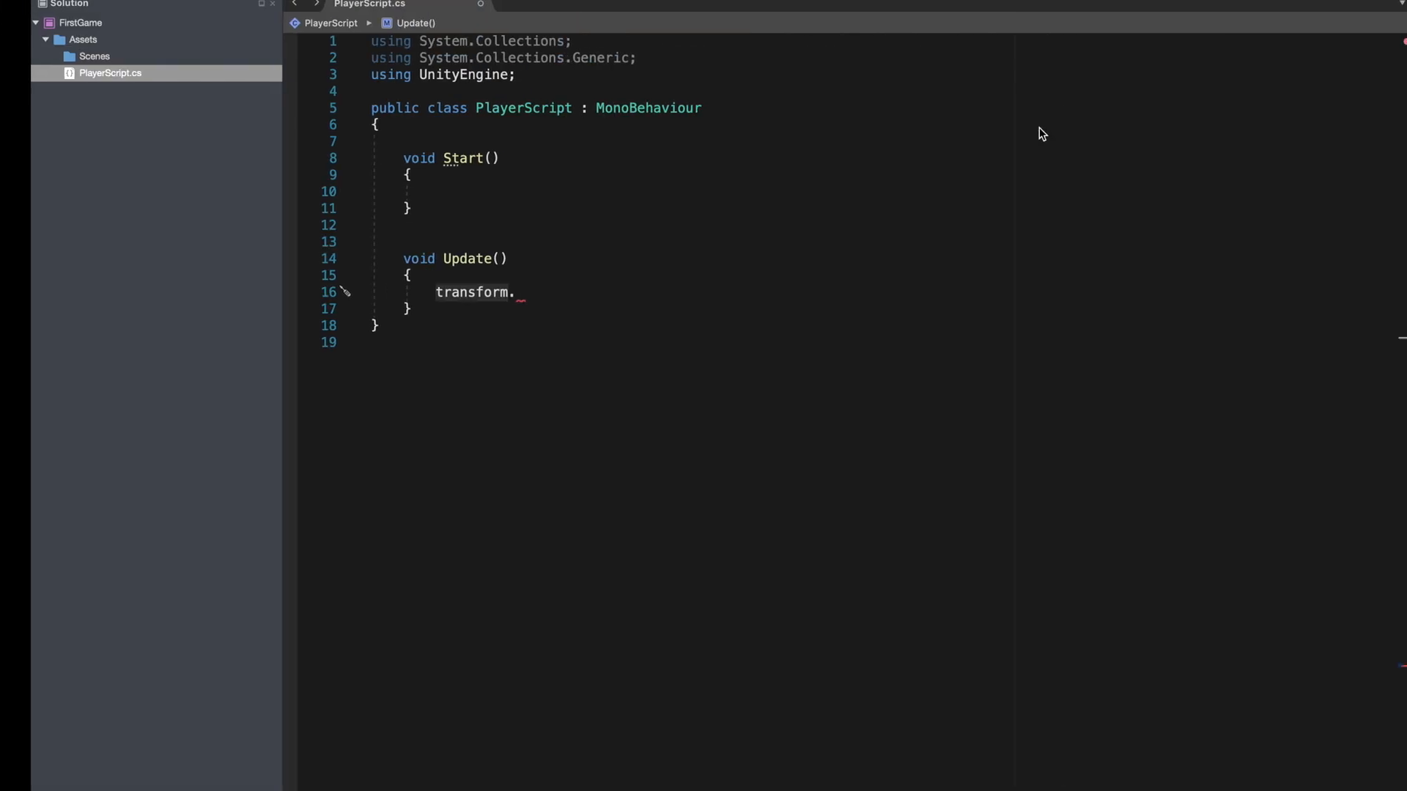
- Complete the Update() statement as transform.Translate(0.01f, 0, 0); and save the script
double_click(469, 297)
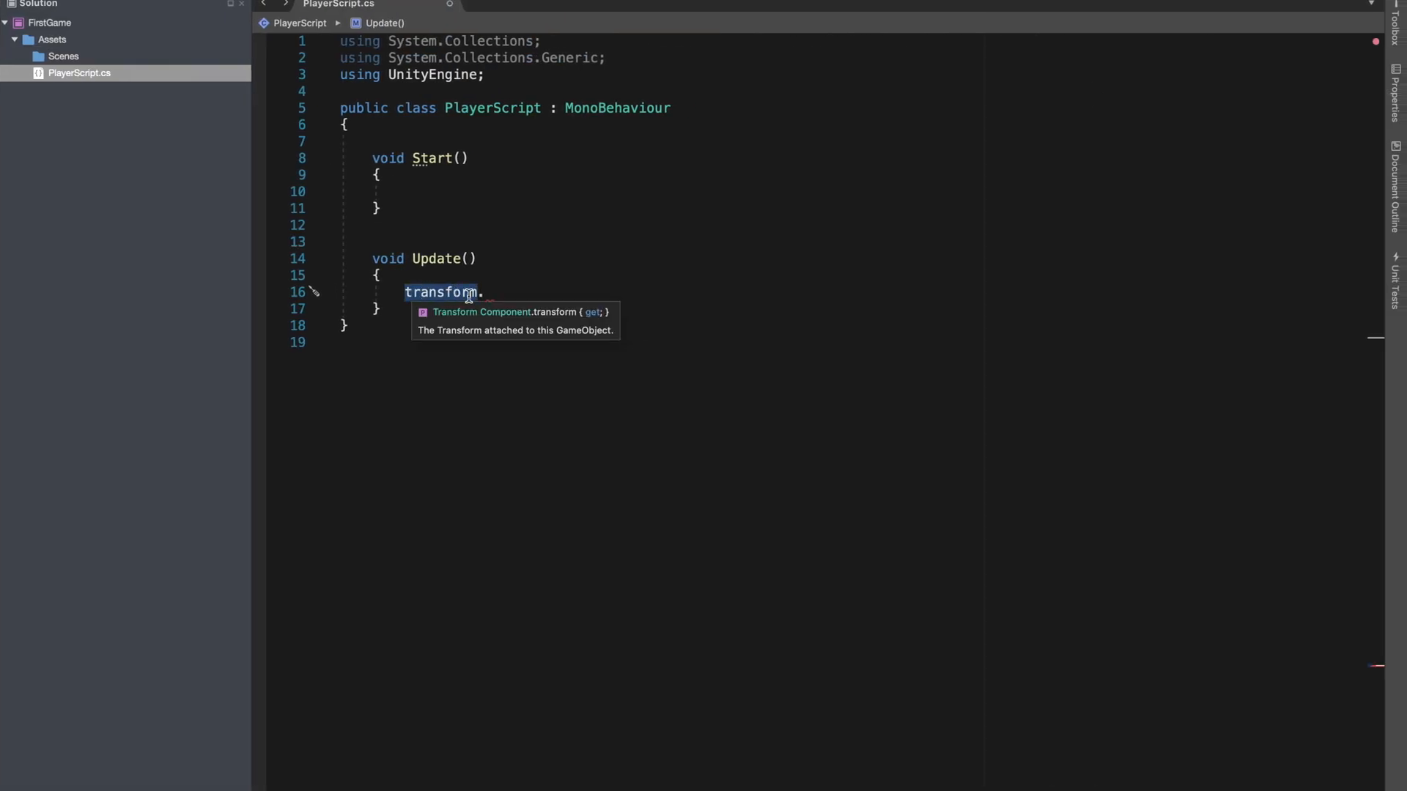
click(506, 294)
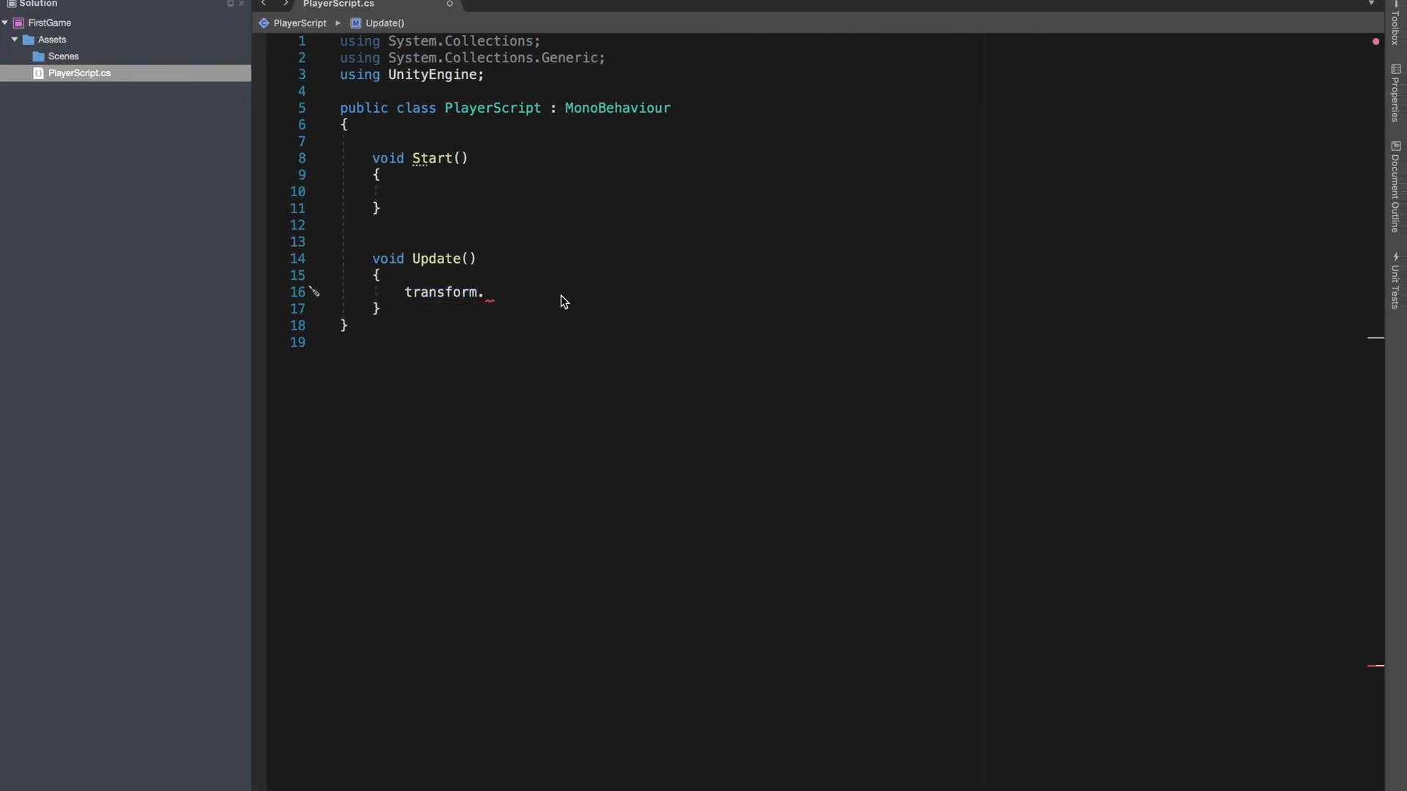
text(Tra)
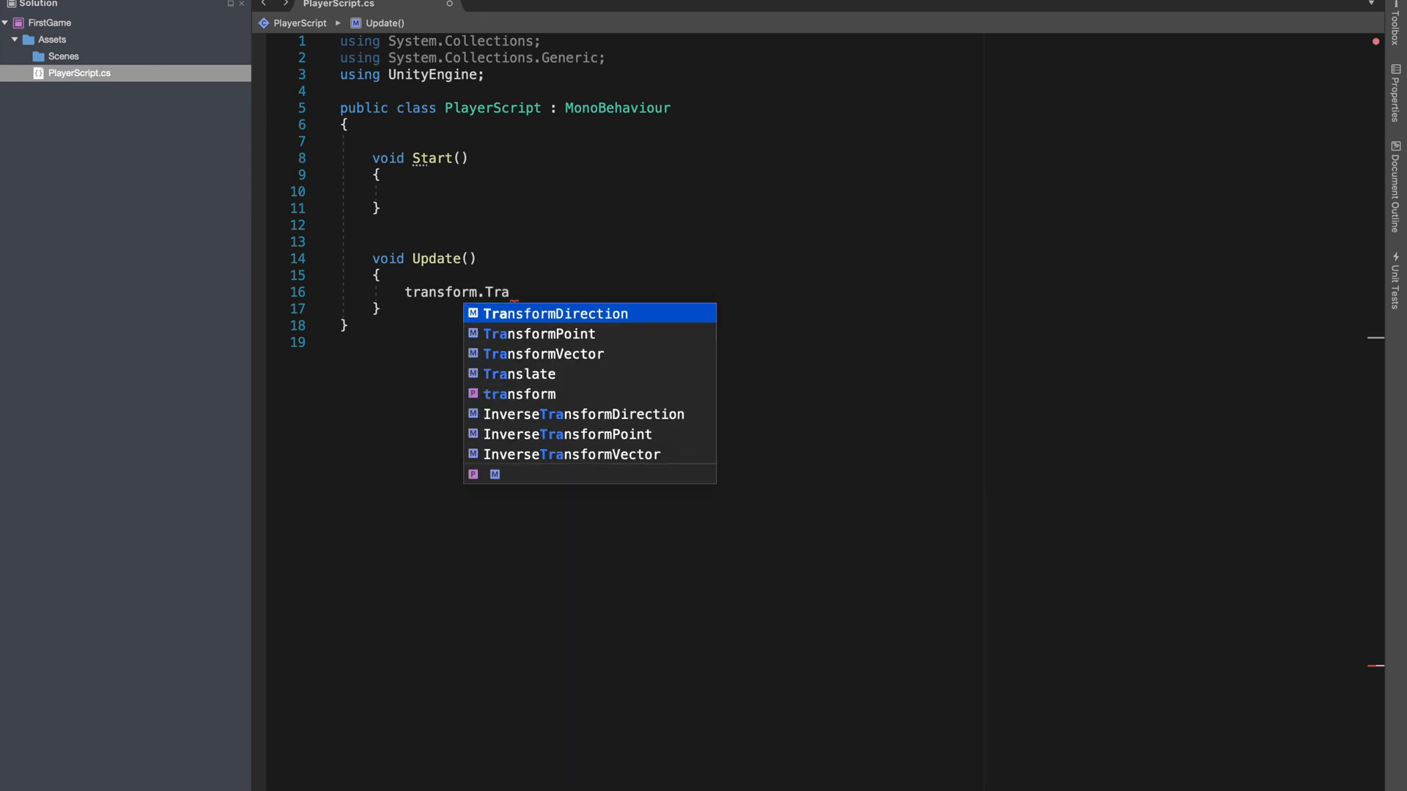
text(nslate)
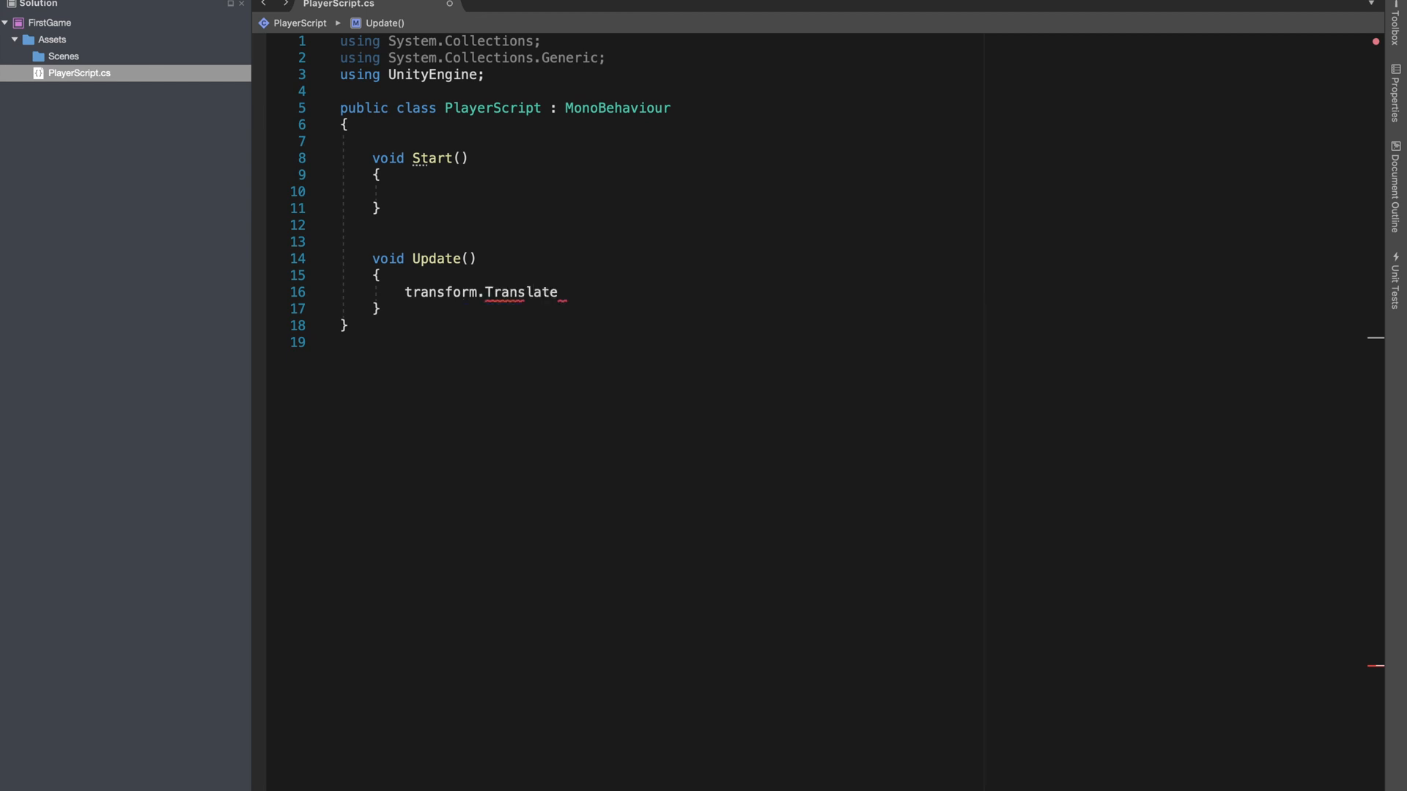
text(()
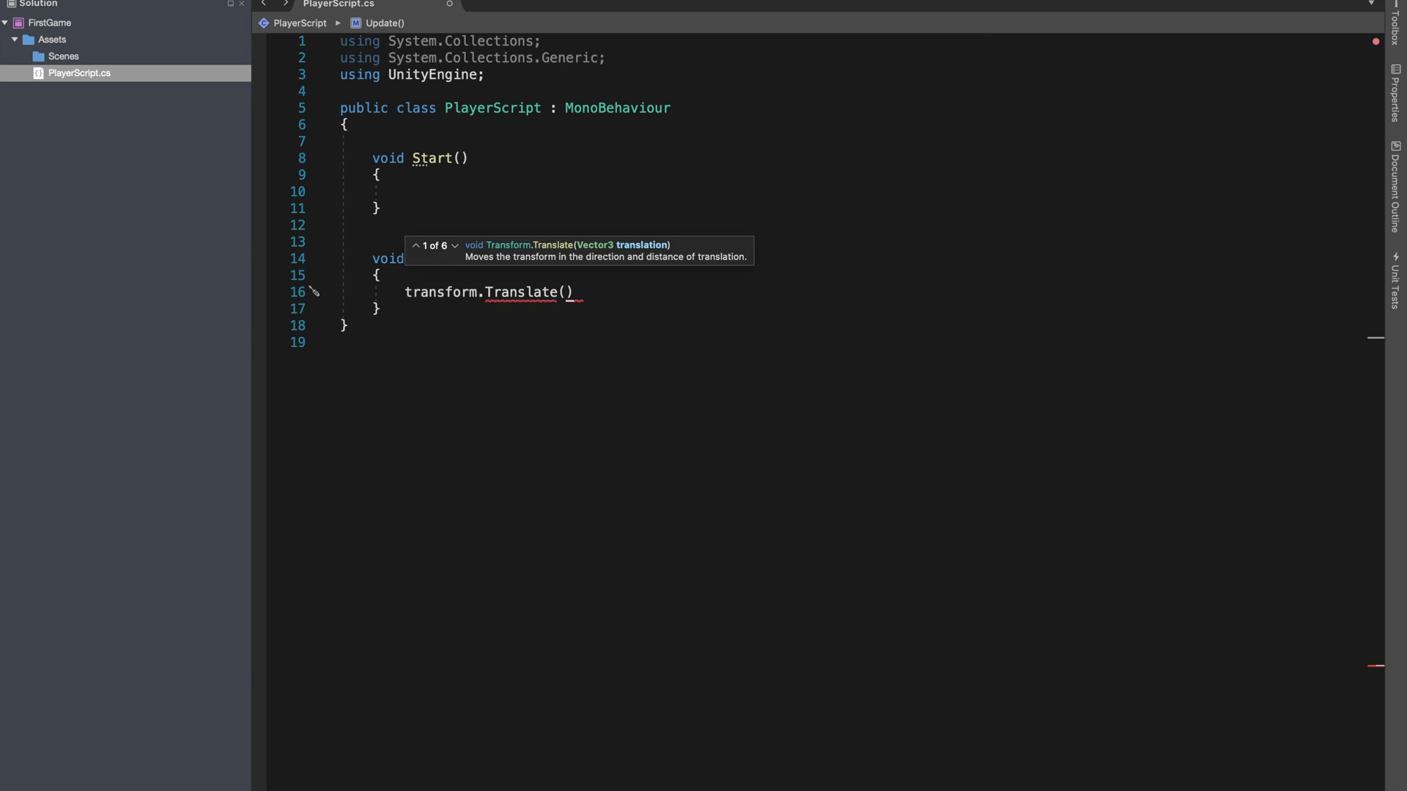
text(0.01f, )
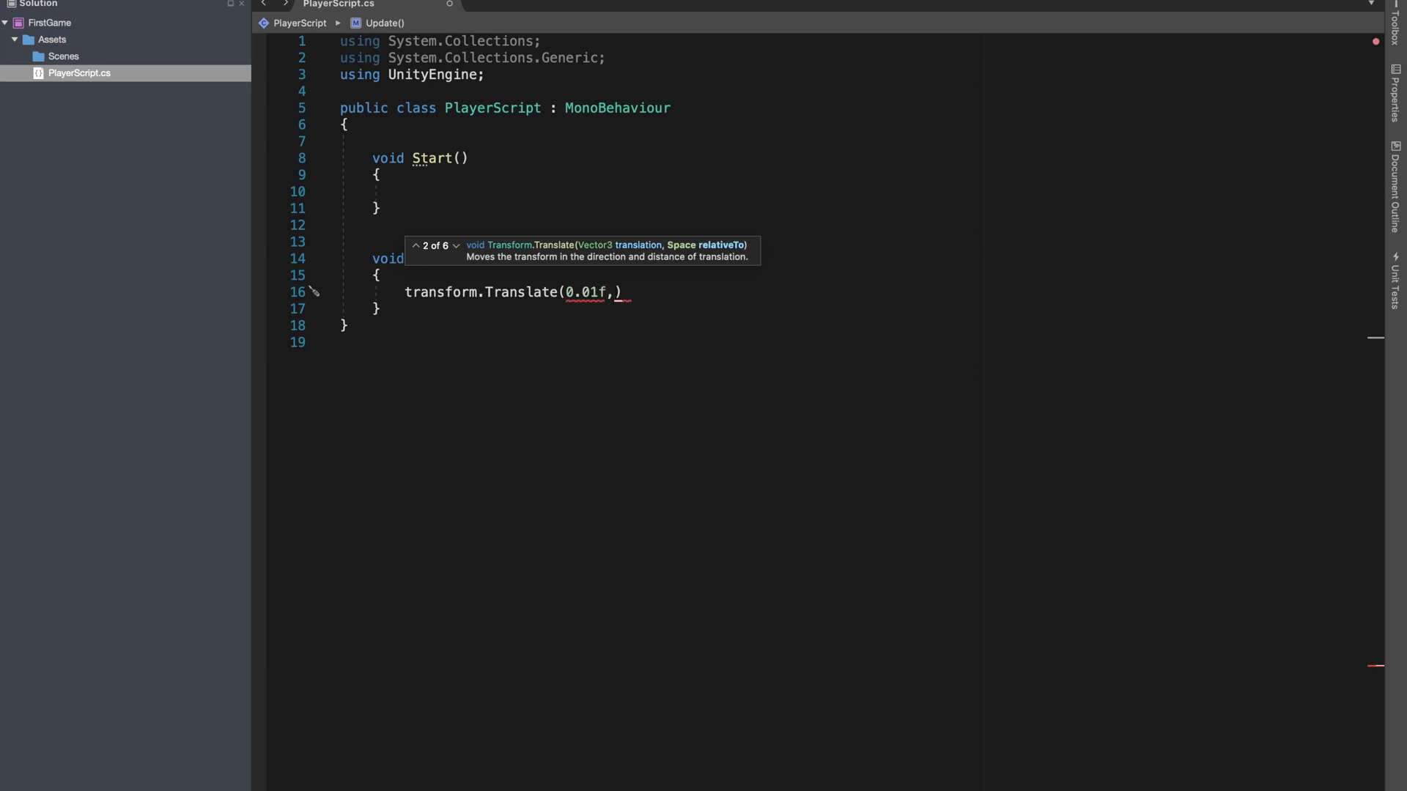
text(0, 0);)
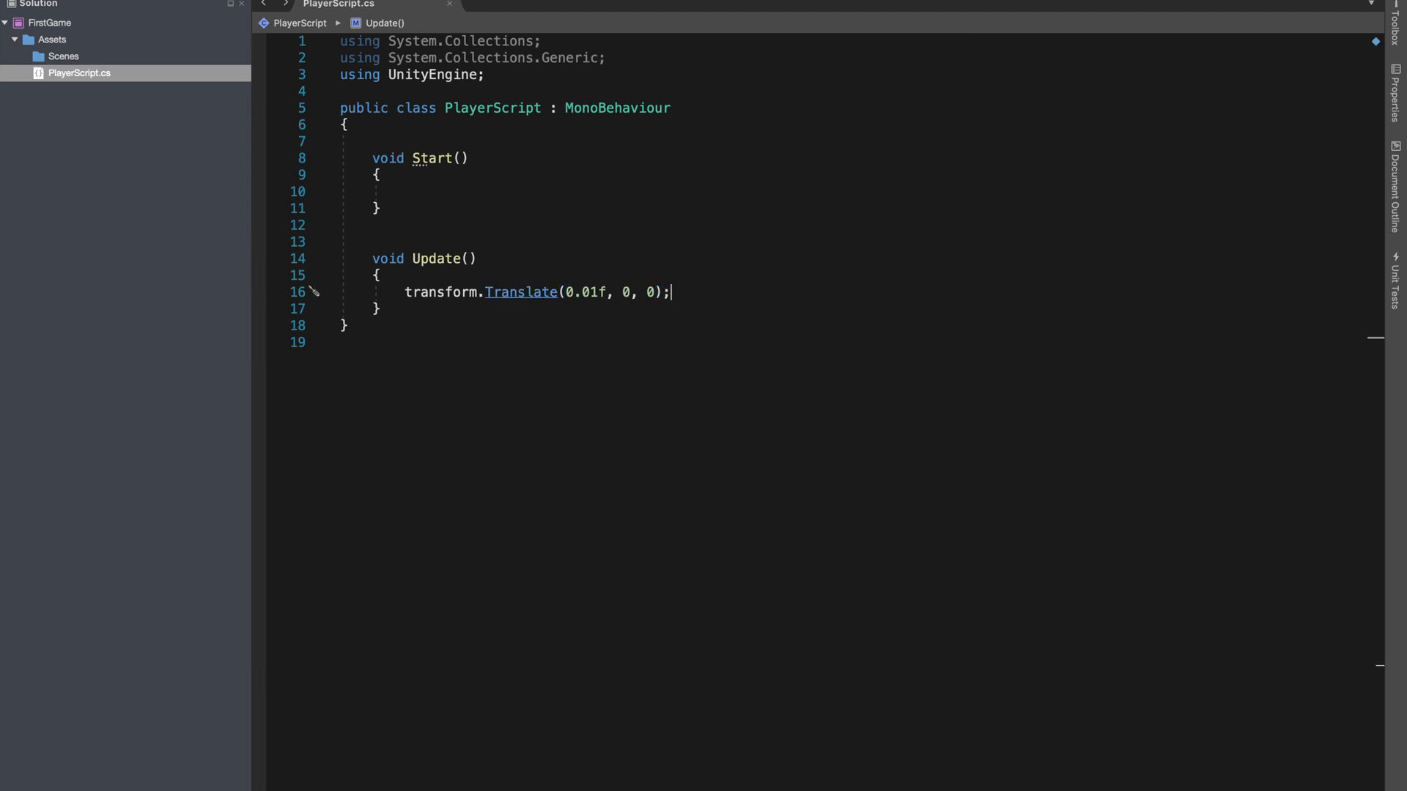
- Return to Unity, run the scene to watch the Player's movement along X, and stop it
key(ctrl+Left)
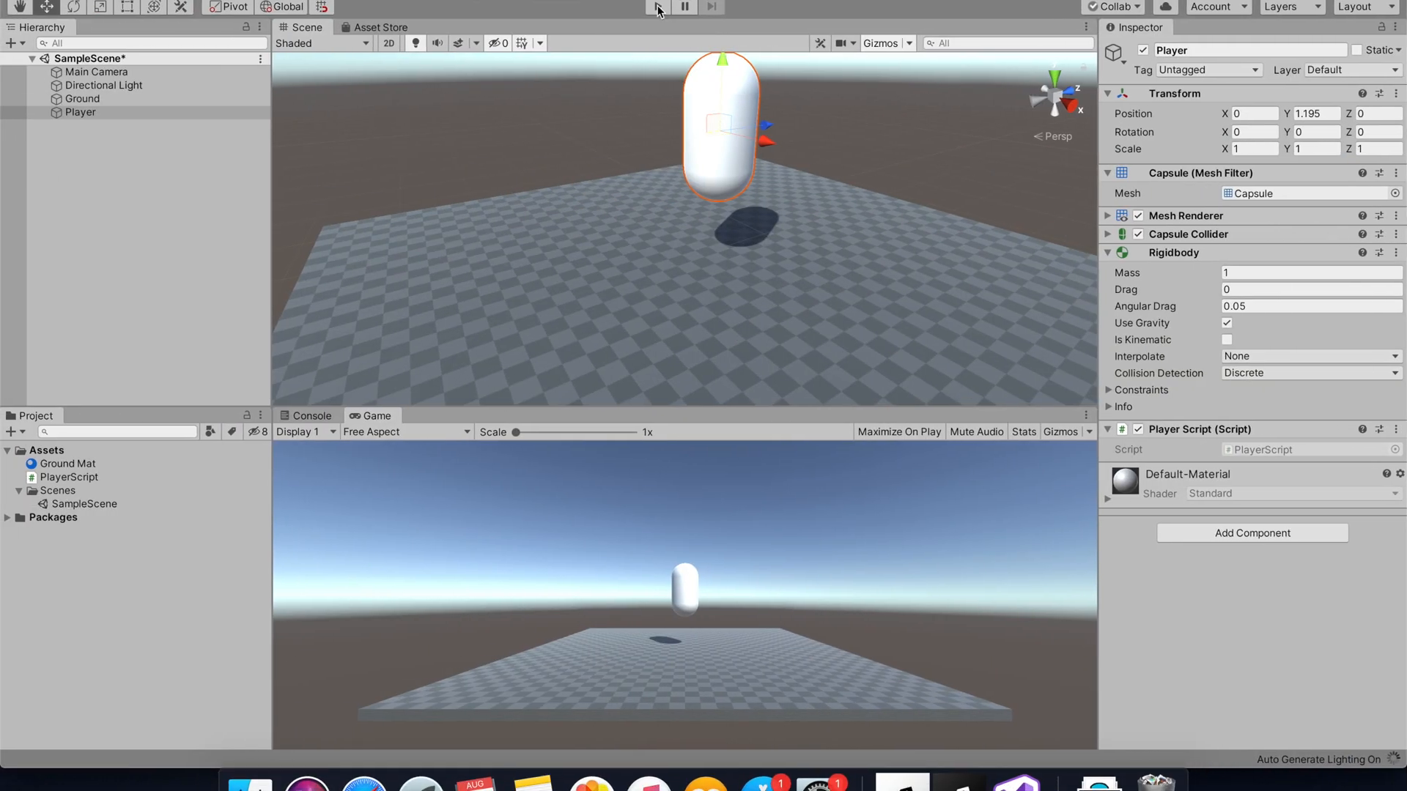
click(657, 8)
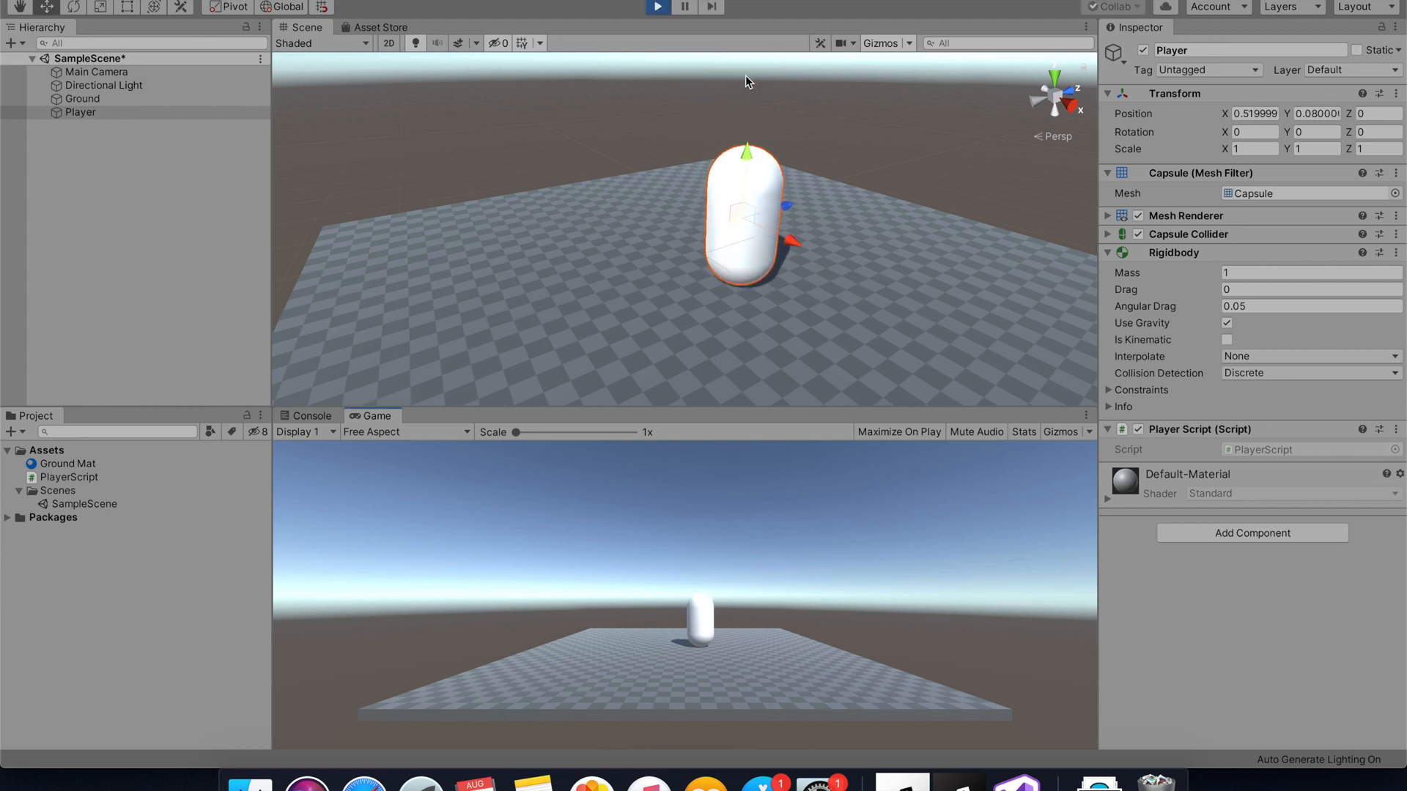
right_drag(779, 172, 1060, 164)
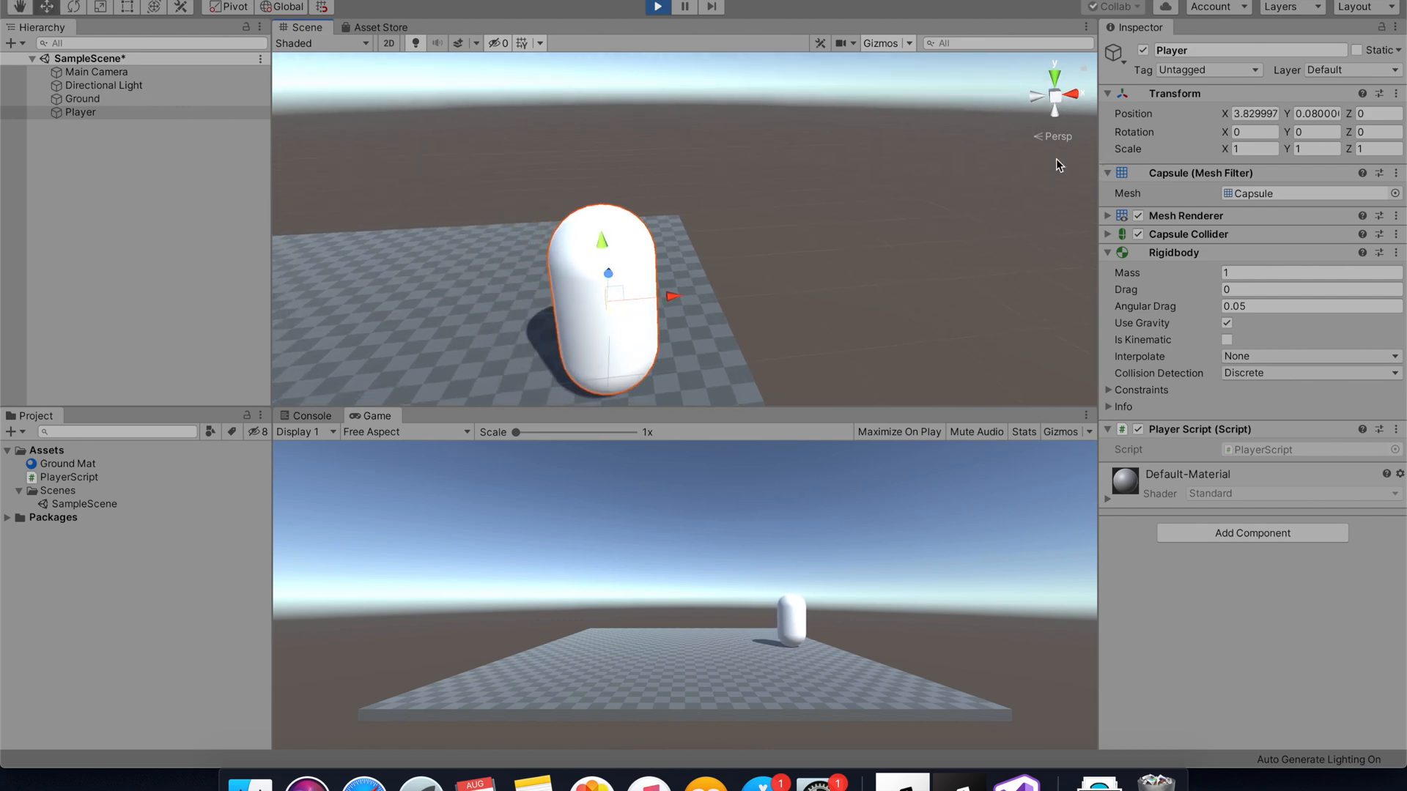
click(661, 10)
- Switch to Visual Studio, change the Translate call's X value to -0.01f, and save the script
key(super+Tab)
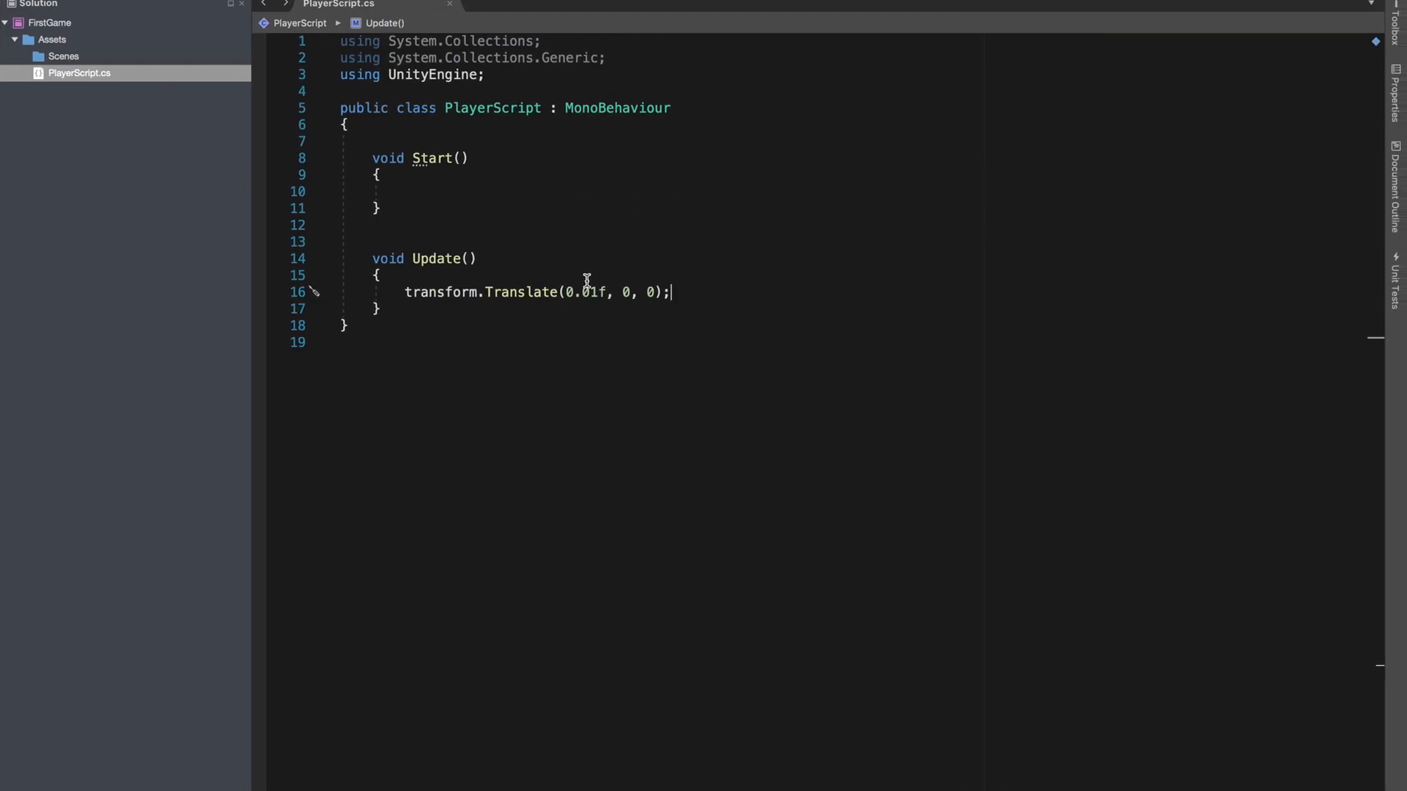
click(566, 290)
text(-)
key(super+s)
- Run the scene in Unity to watch the Player's reversed movement, enlarge the Game view, and stop the scene
key(ctrl+Left)
scroll(540, 188, down, 3)
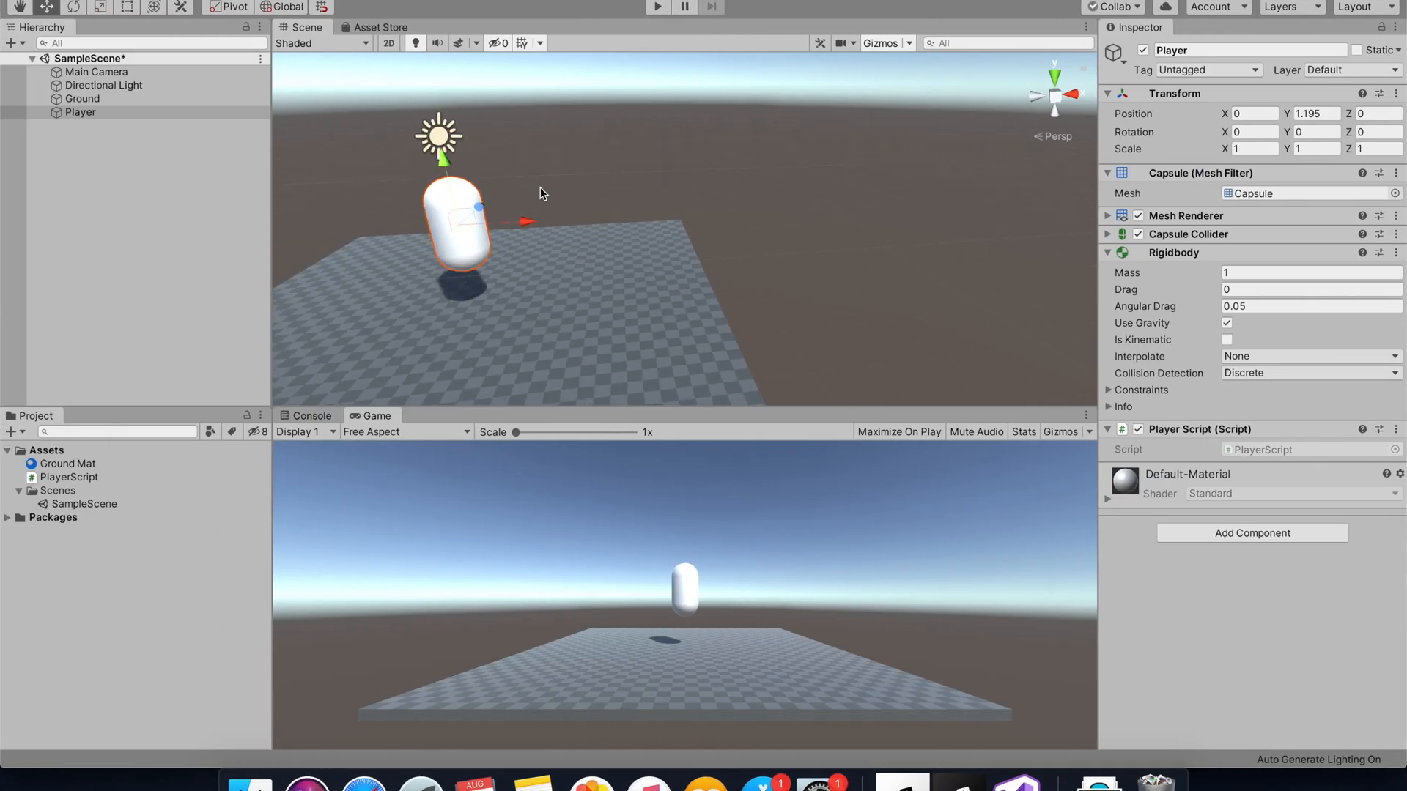
click(657, 7)
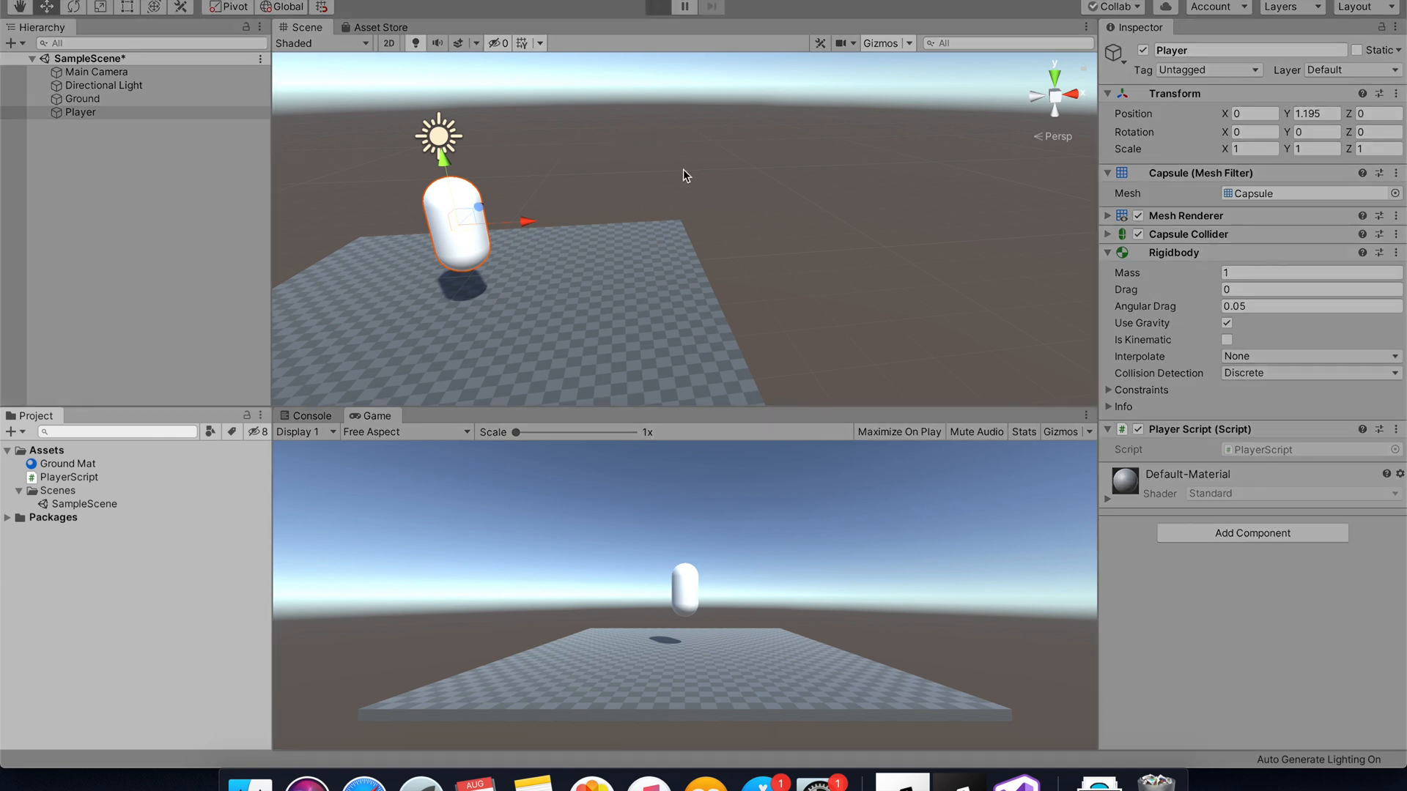
key(a)
right_drag(555, 274, 576, 305)
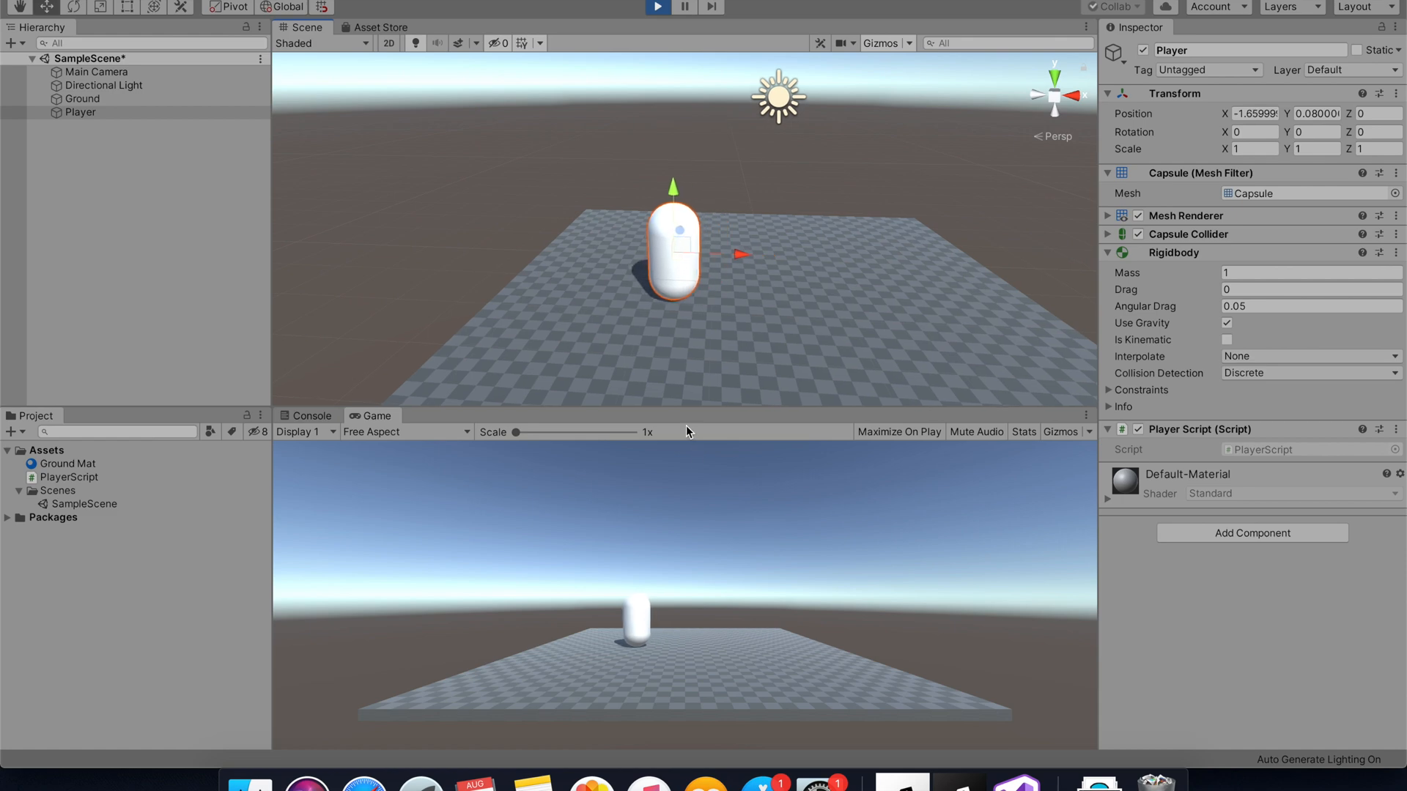
drag(684, 410, 678, 318)
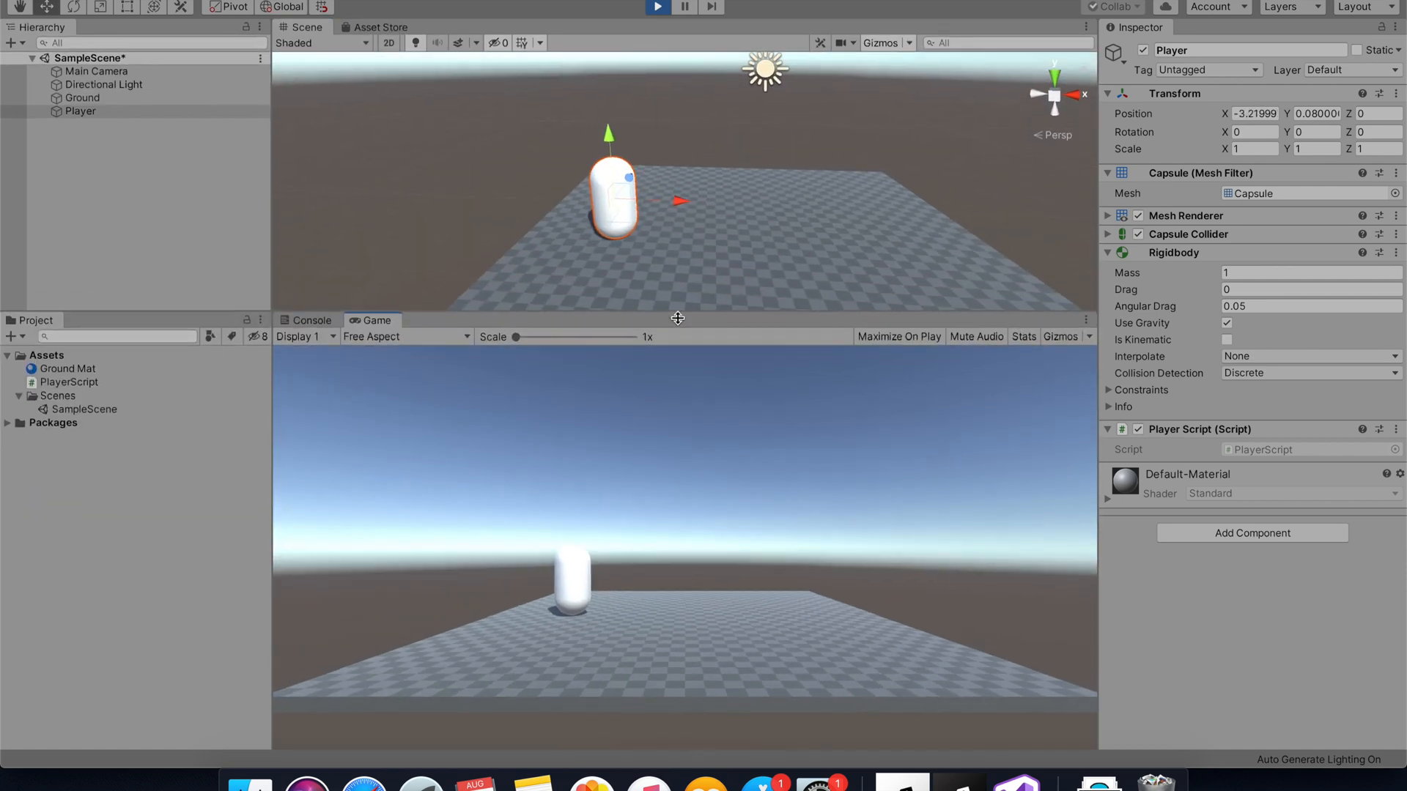
click(657, 7)
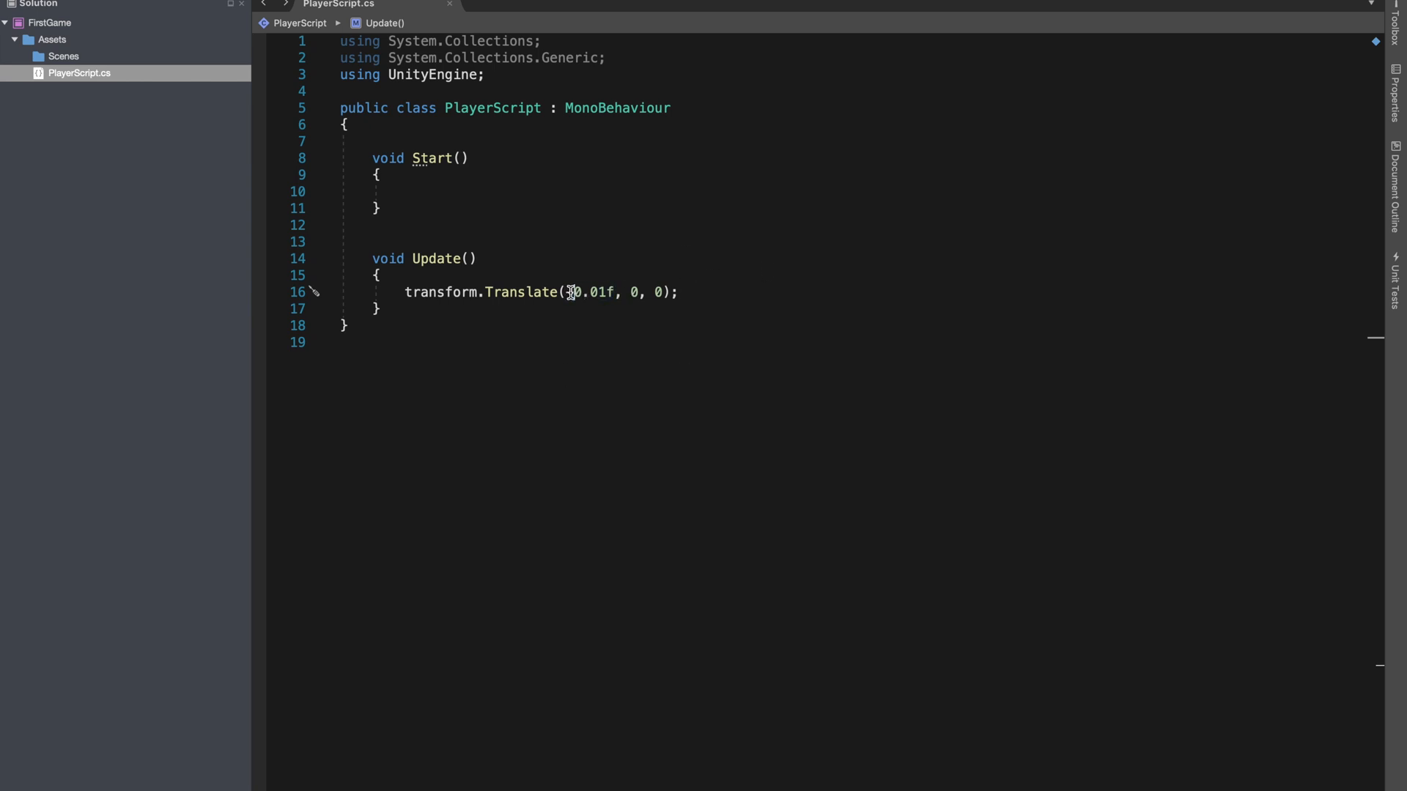
- Delete the -0.01f X argument from the Translate call in Update()
drag(615, 292, 566, 293)
key(BackSpace)
double_click(584, 291)
click(549, 309)
double_click(583, 295)
double_click(608, 293)
click(572, 295)
text(Input)
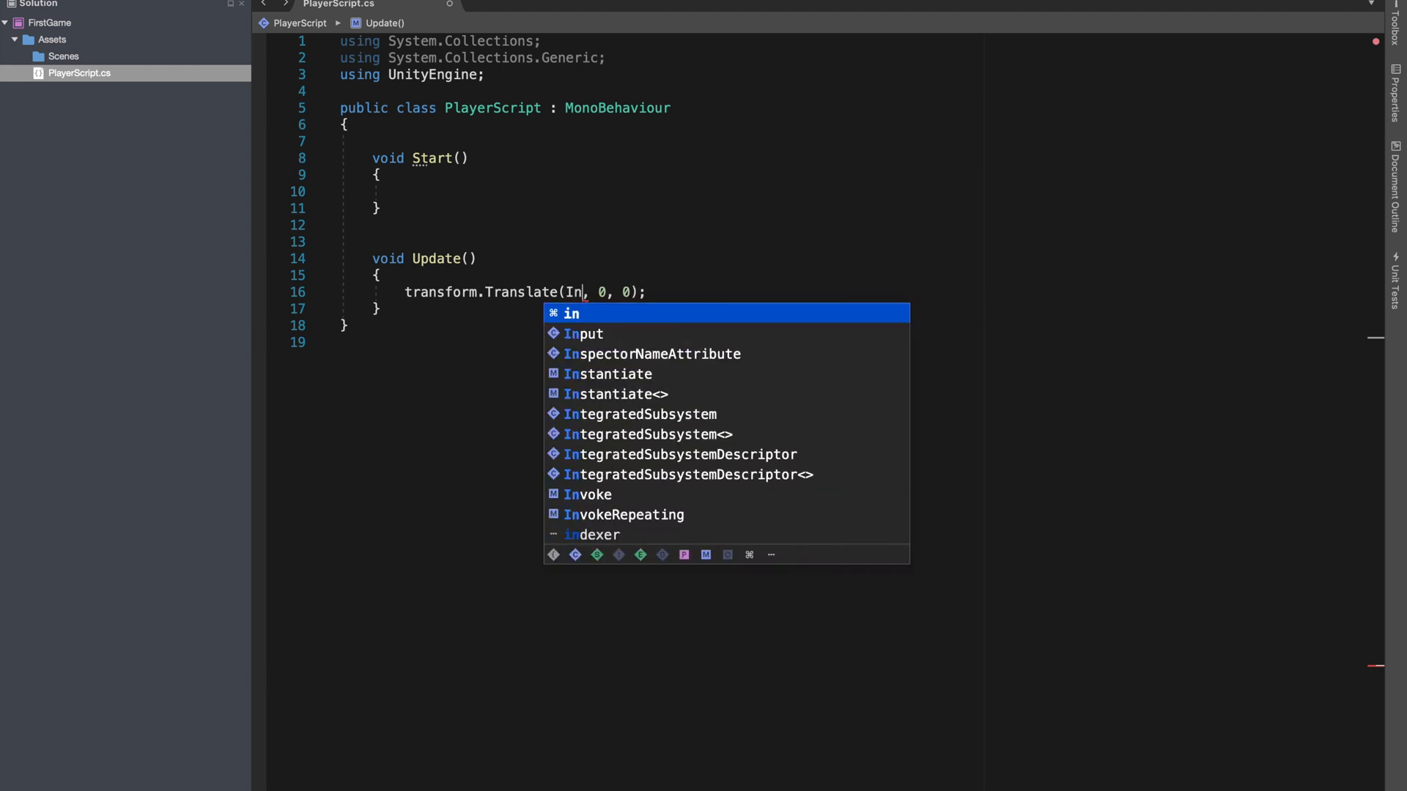
text(.get)
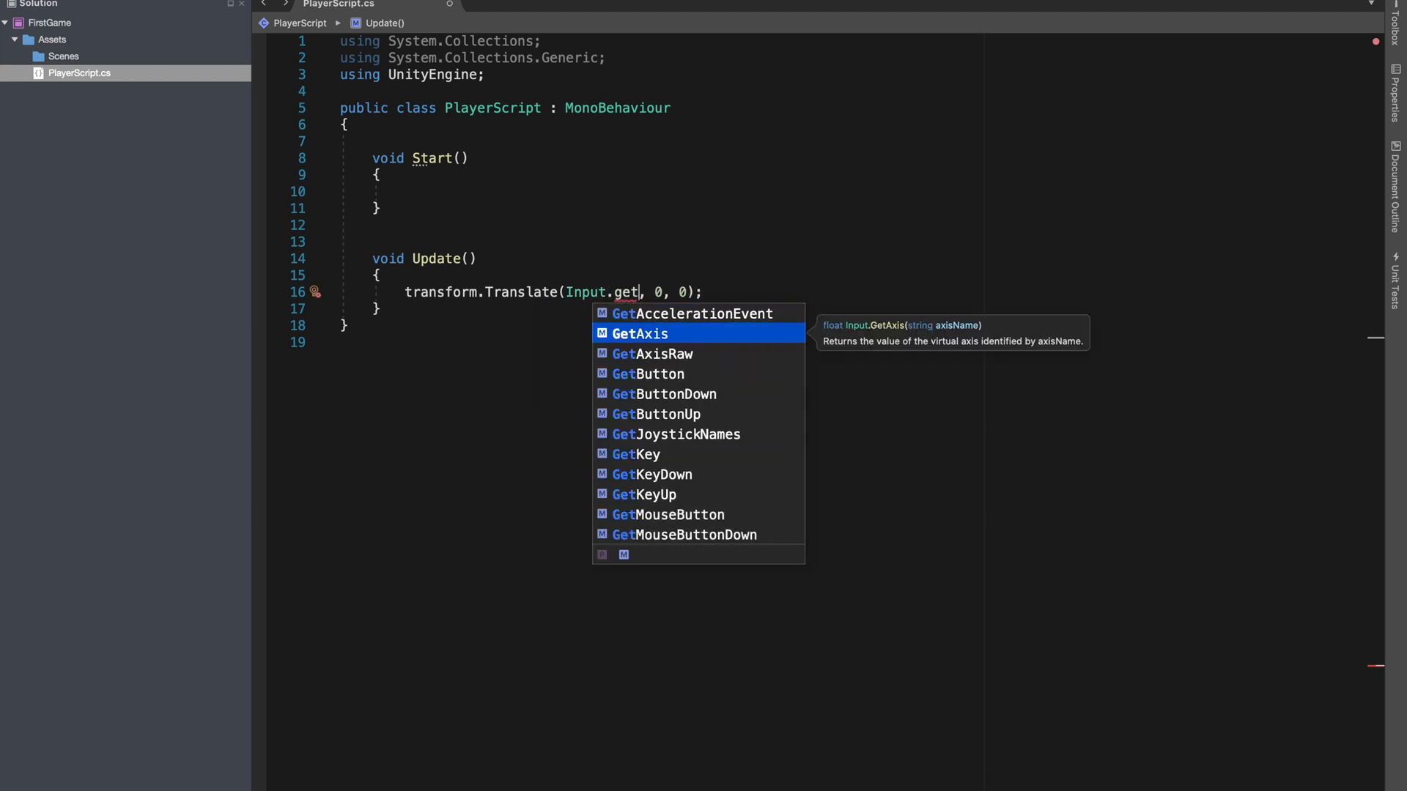
key(BackSpace)
key(BackSpace)
key(BackSpace)
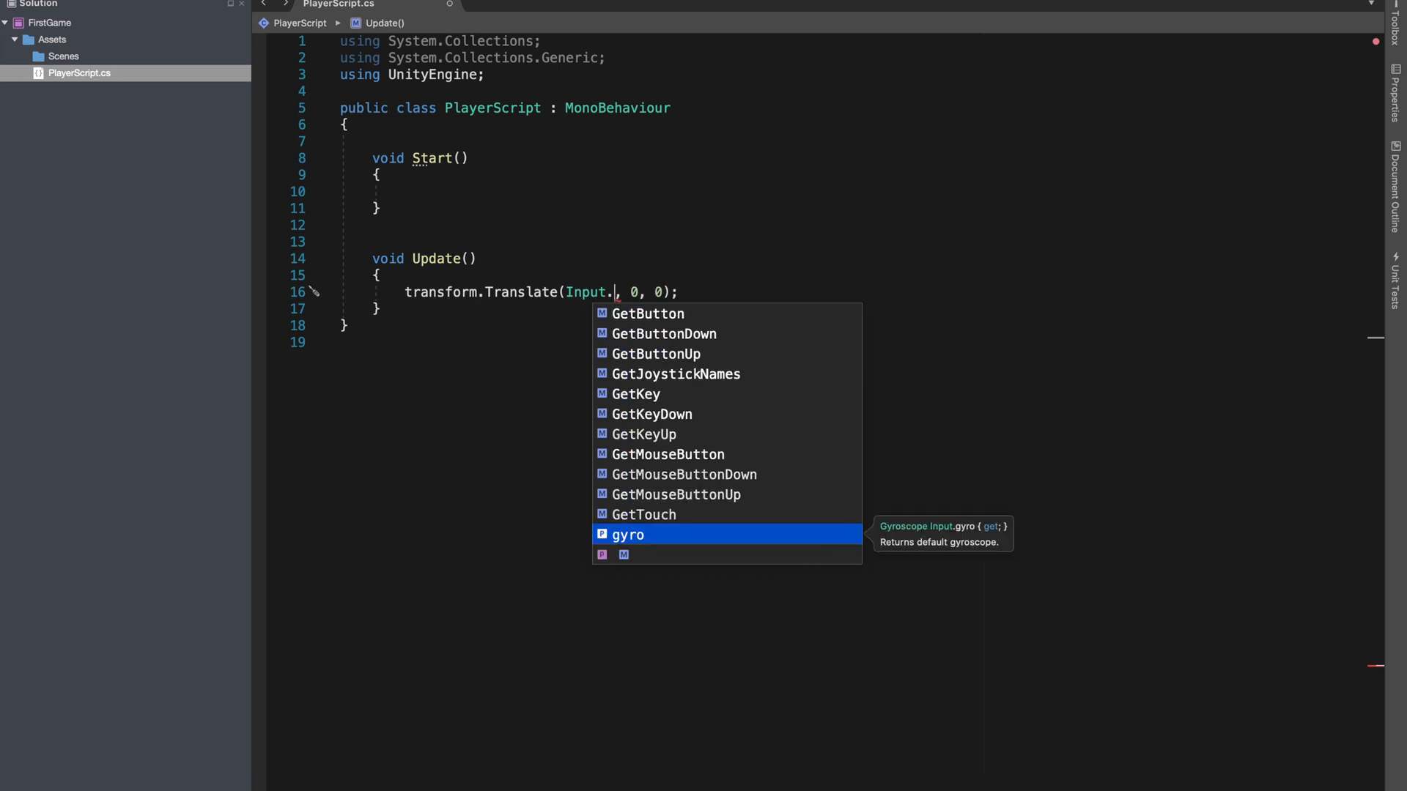
text(Get)
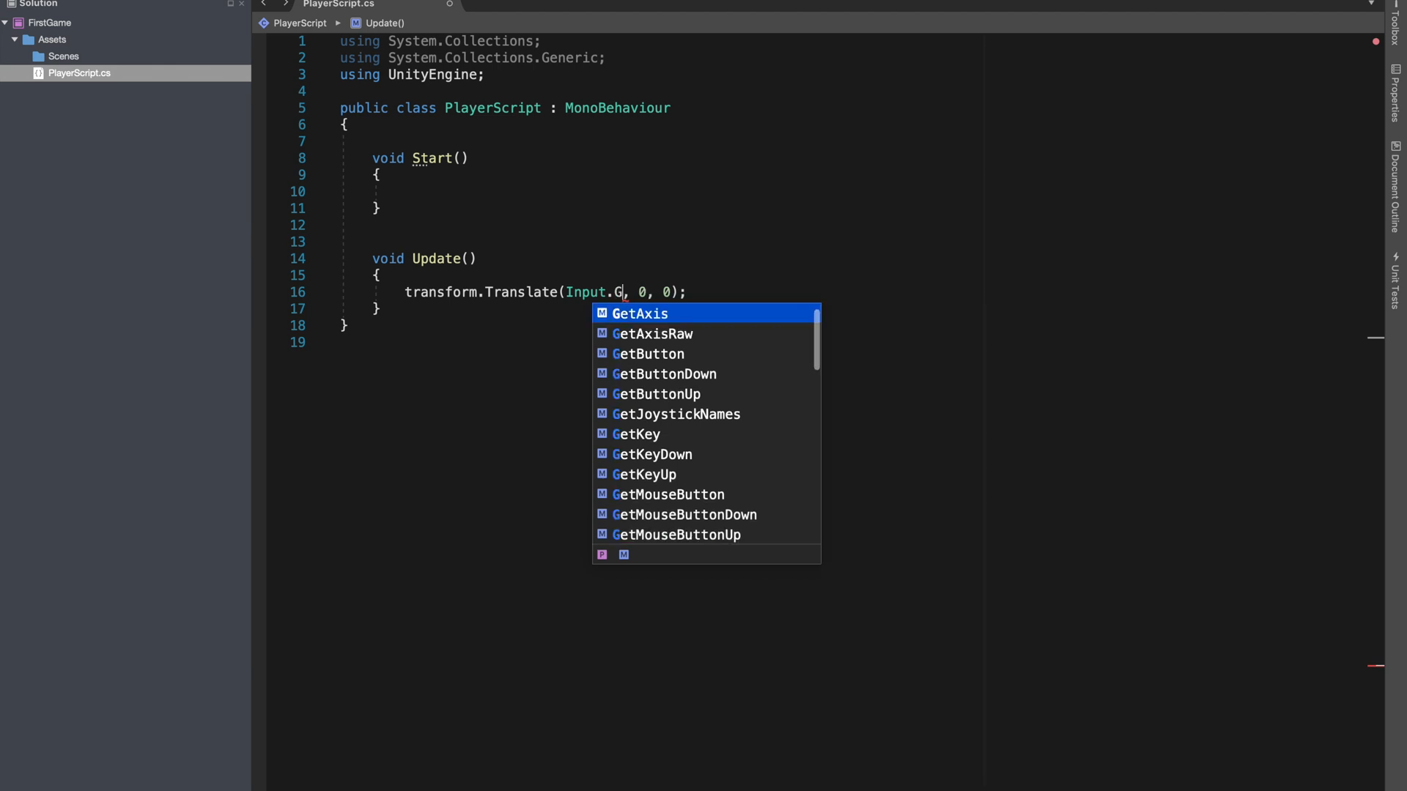
text(ke)
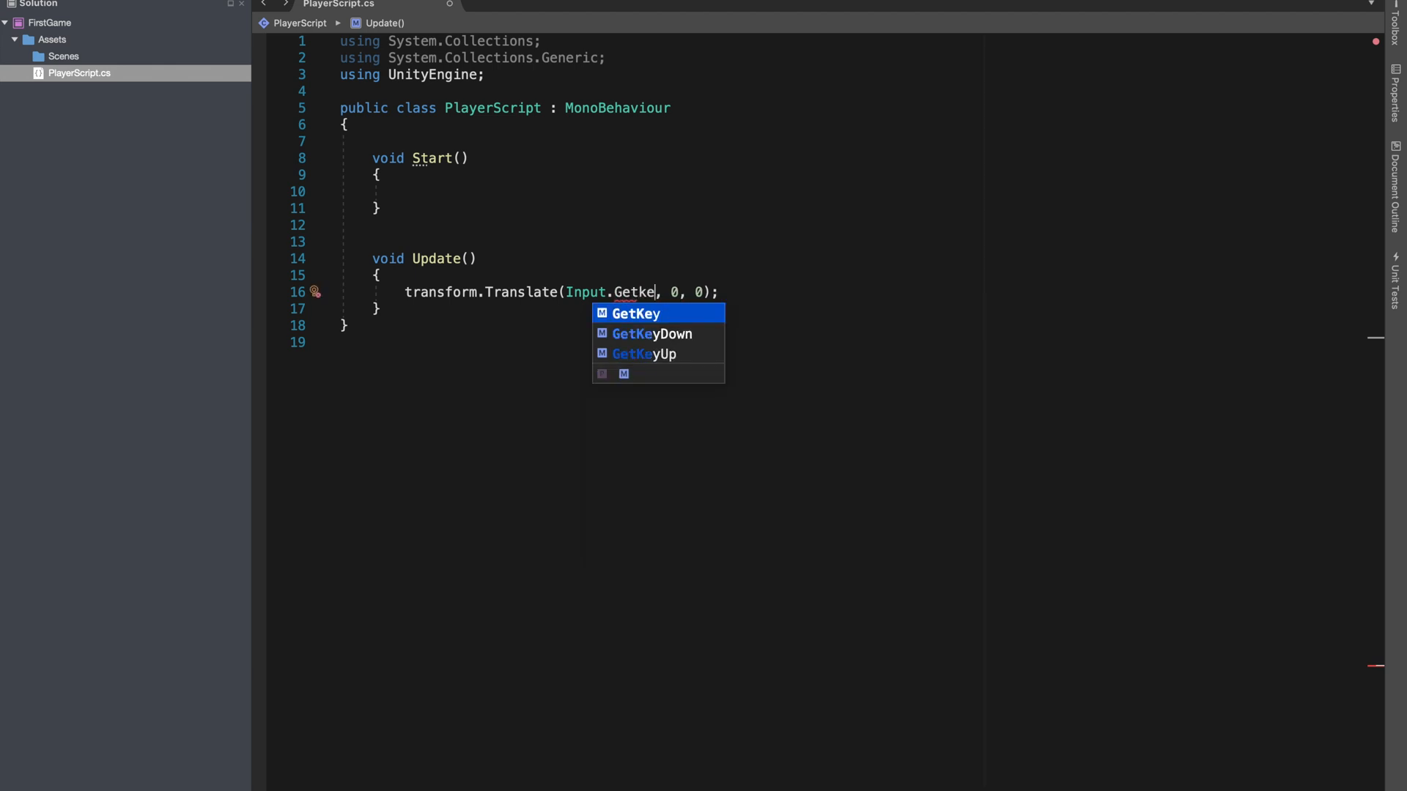
key(Down)
key(Return)
key(BackSpace)
key(BackSpace)
key(BackSpace)
key(BackSpace)
key(BackSpace)
key(BackSpace)
key(BackSpace)
key(BackSpace)
key(BackSpace)
key(BackSpace)
key(BackSpace)
key(BackSpace)
key(BackSpace)
key(BackSpace)
key(BackSpace)
key(BackSpace)
- Insert a line above the Translate call in Update() with the condition if(Input.GetKeyDown(KeyCode.A))
click(570, 276)
key(Return)
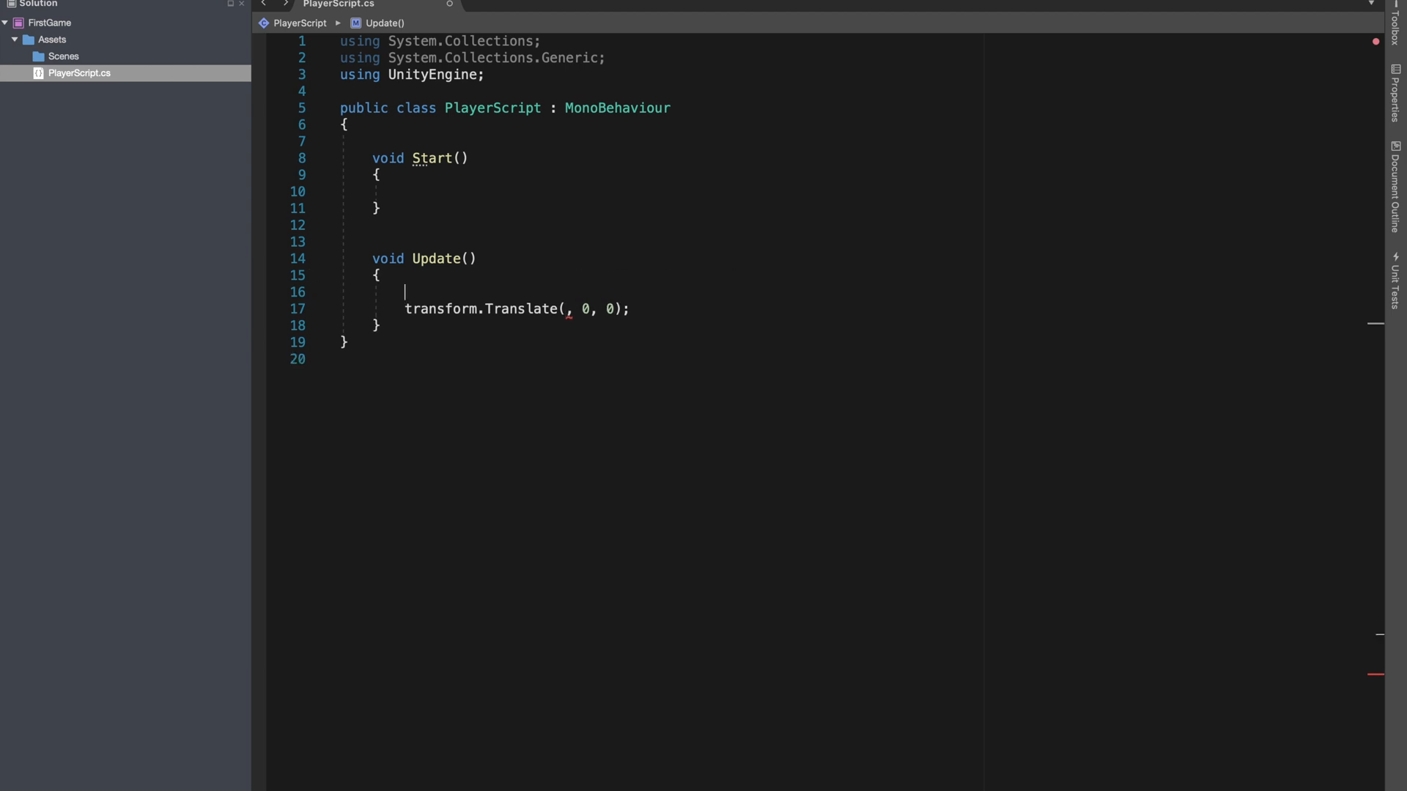
text(if(Input)
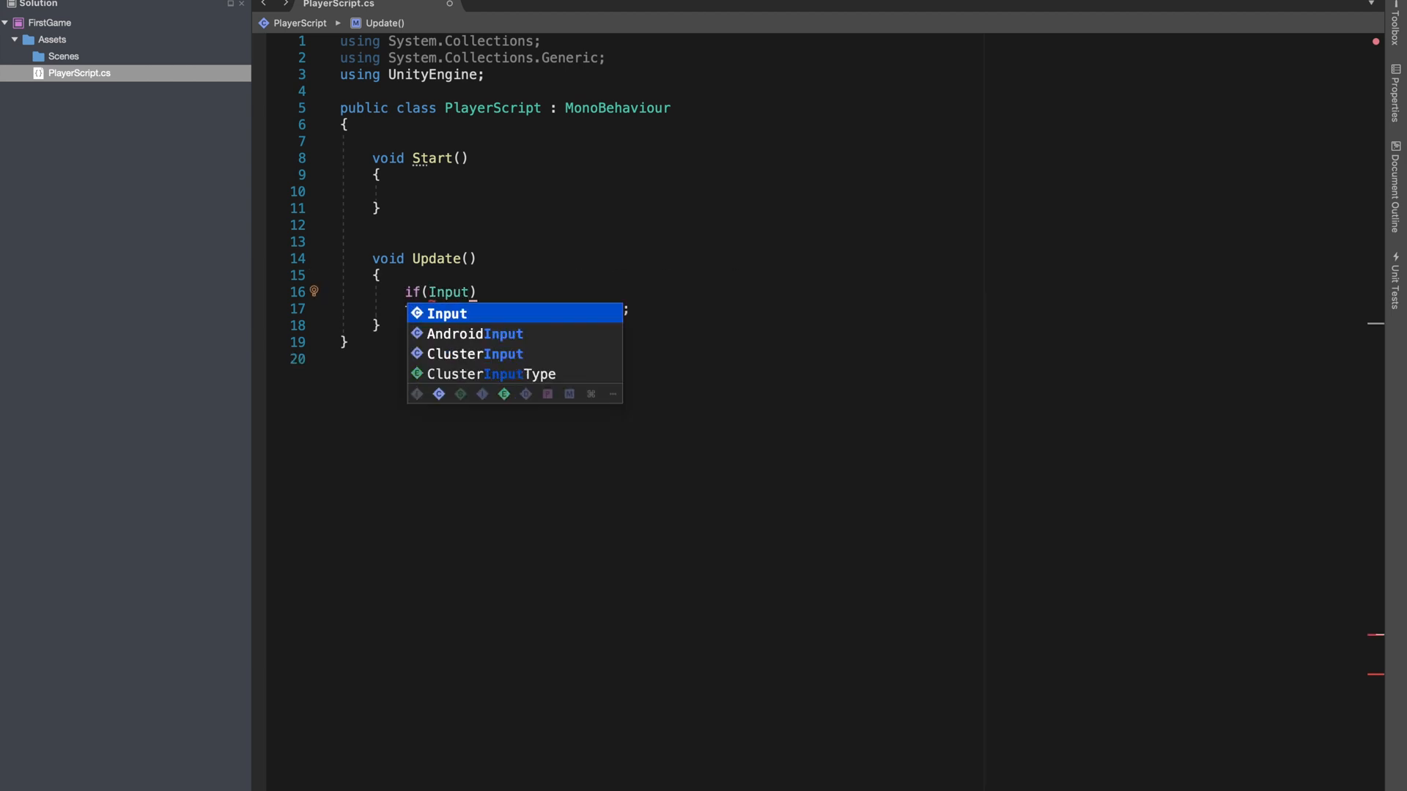
text(.get)
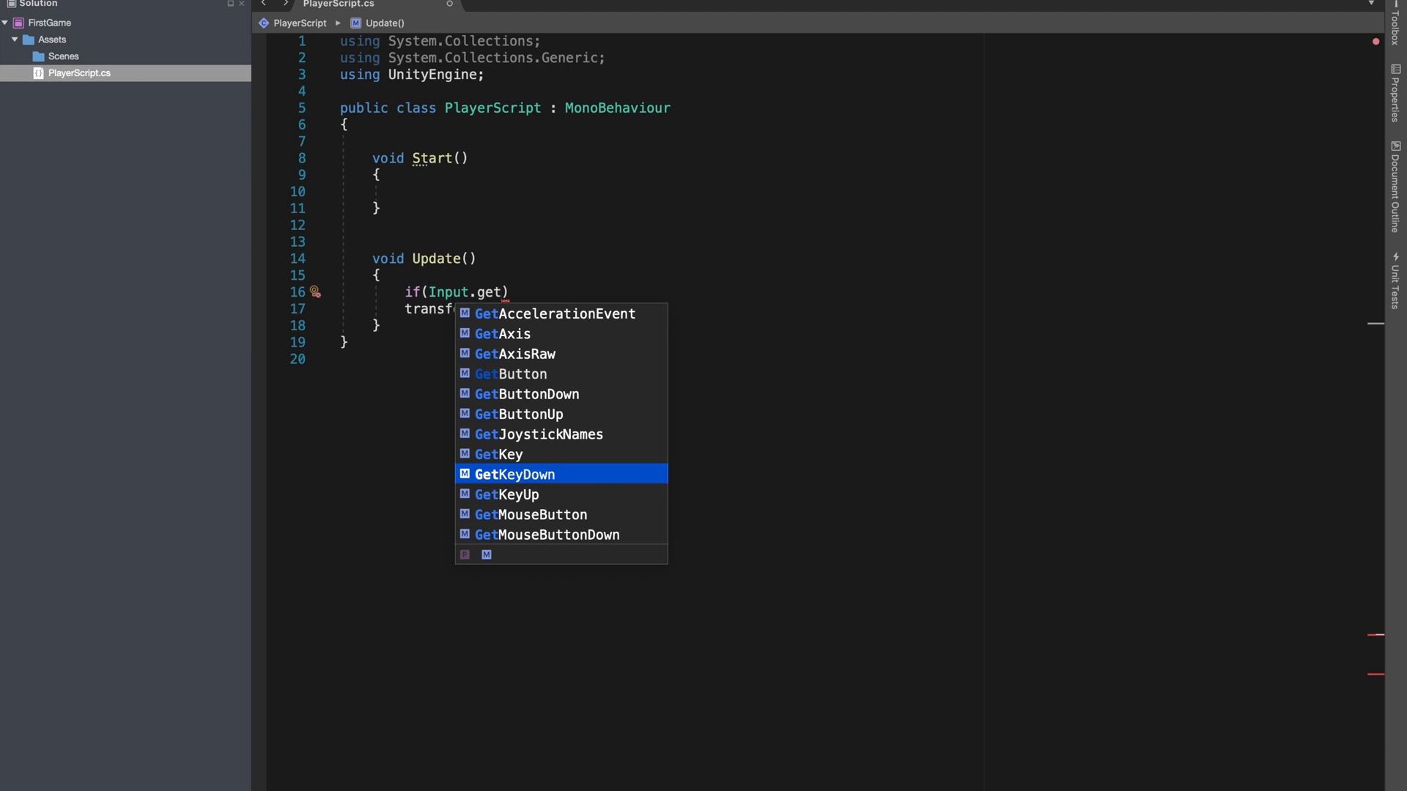
text((k)
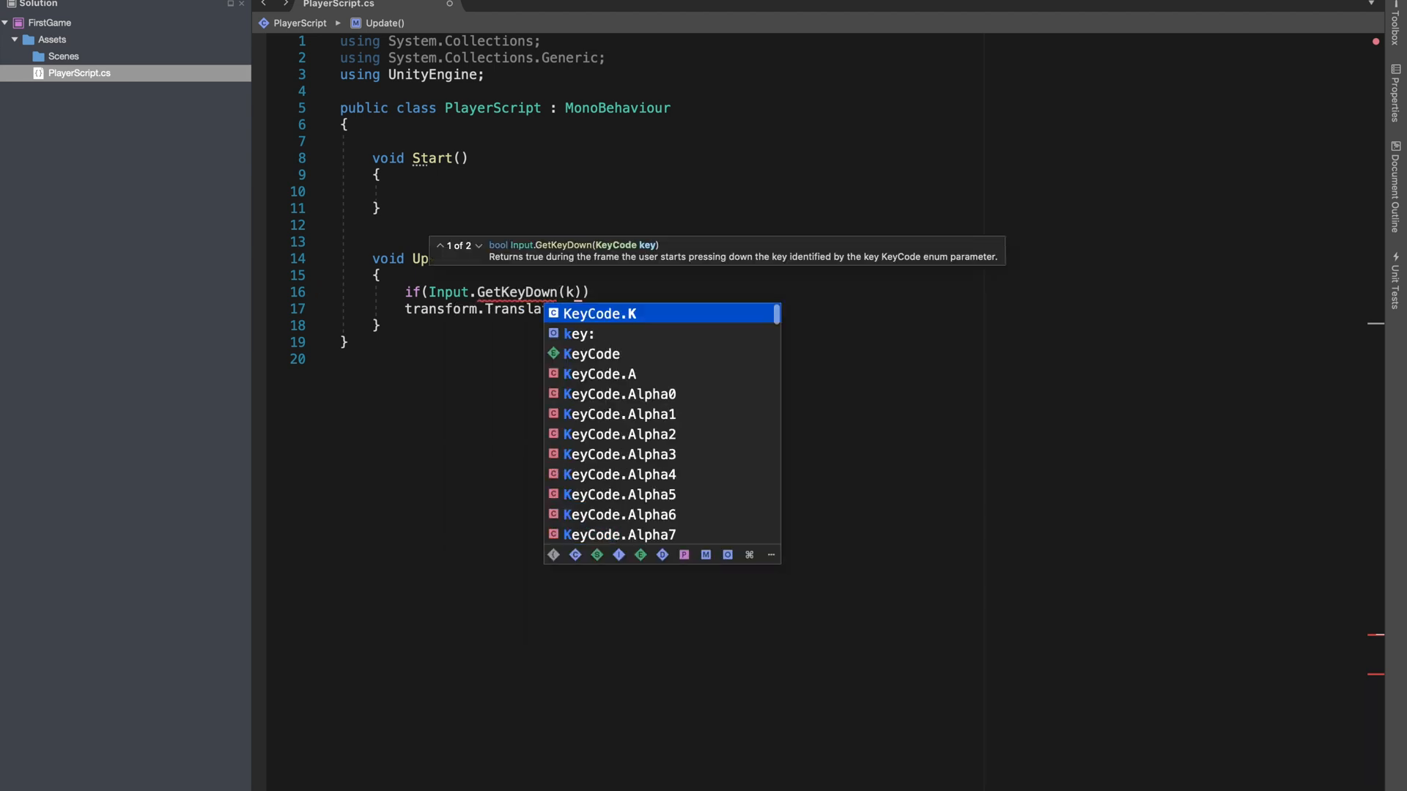
text(eyc)
key(Return)
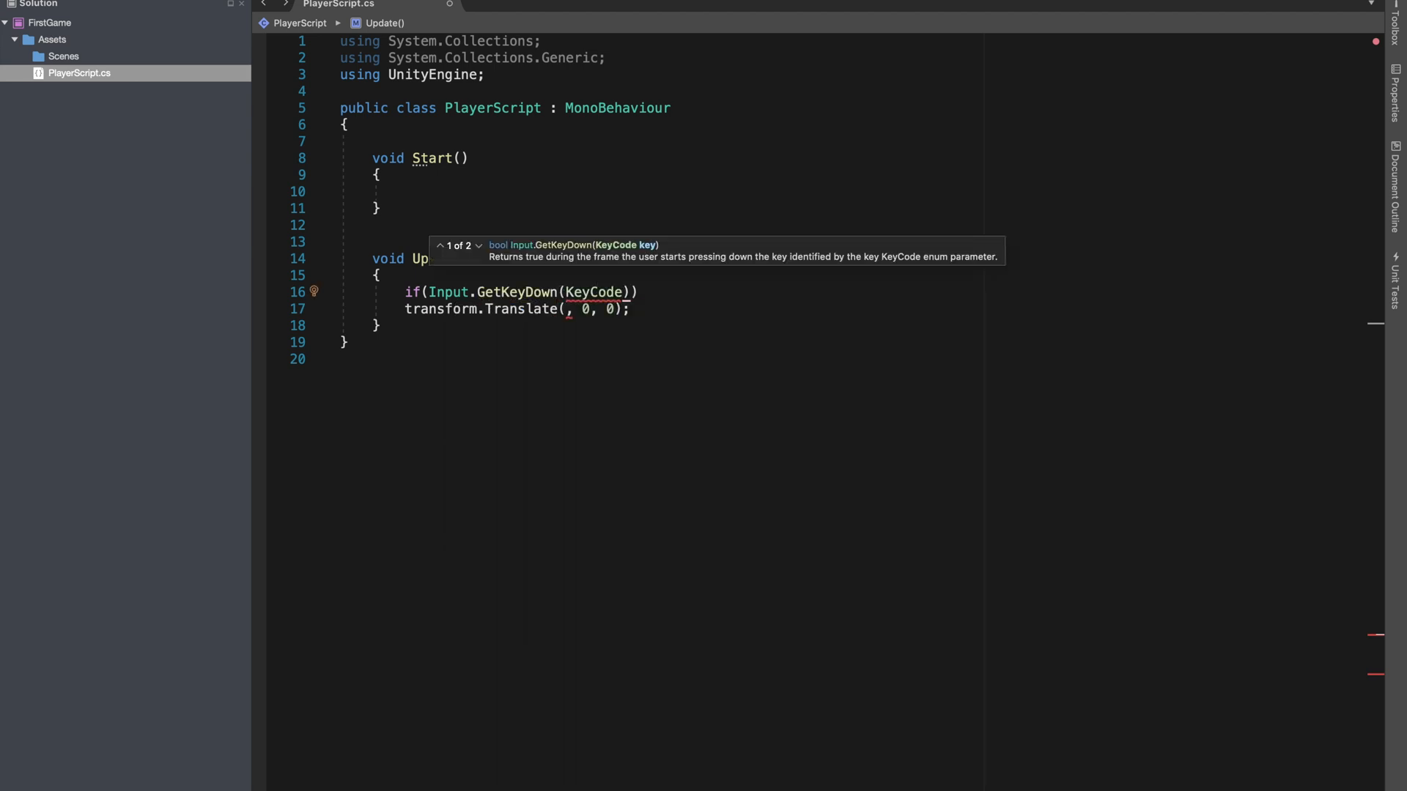
text(.)
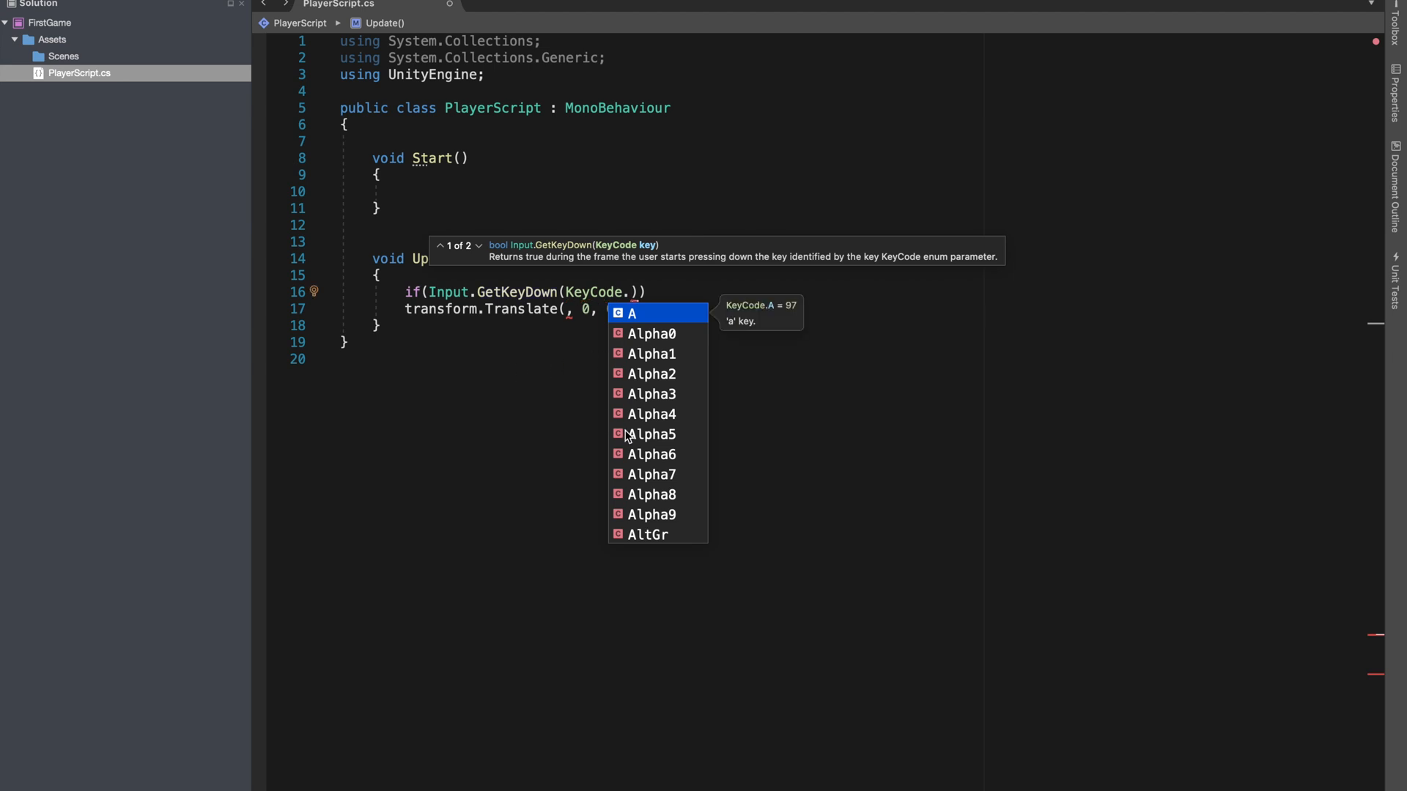
scroll(628, 435, down, 5)
scroll(628, 436, down, 6)
scroll(728, 398, up, 8)
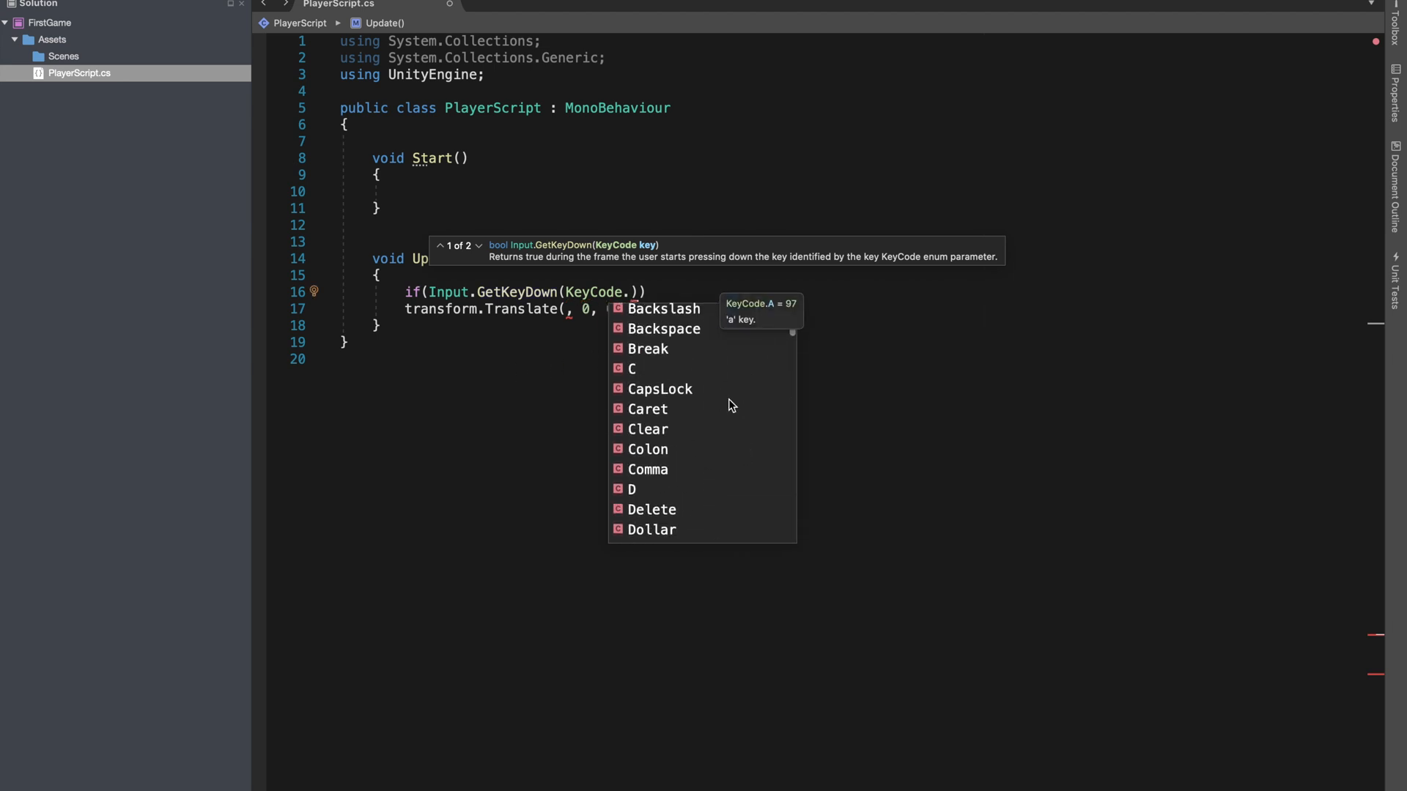
scroll(733, 381, up, 3)
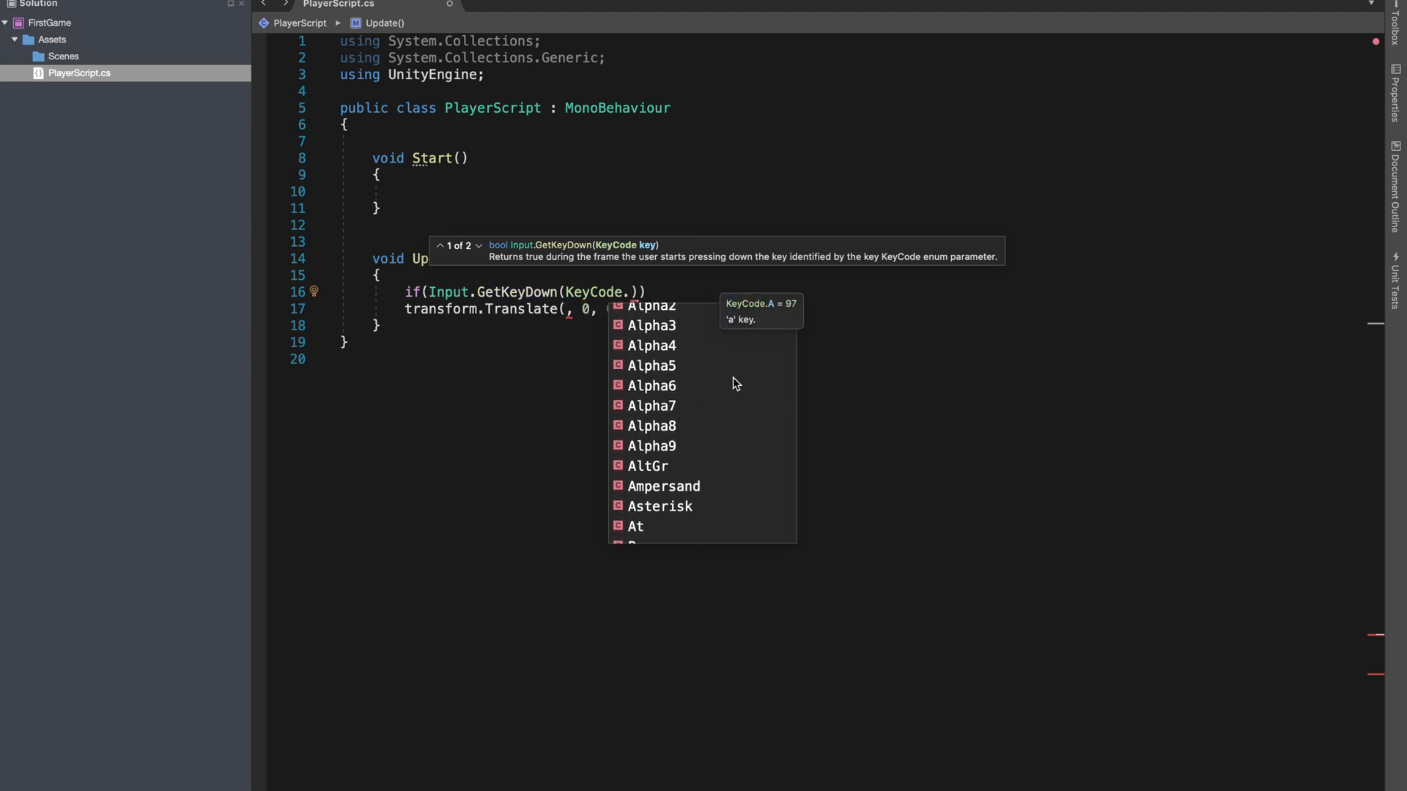
text(a)
key(Return)
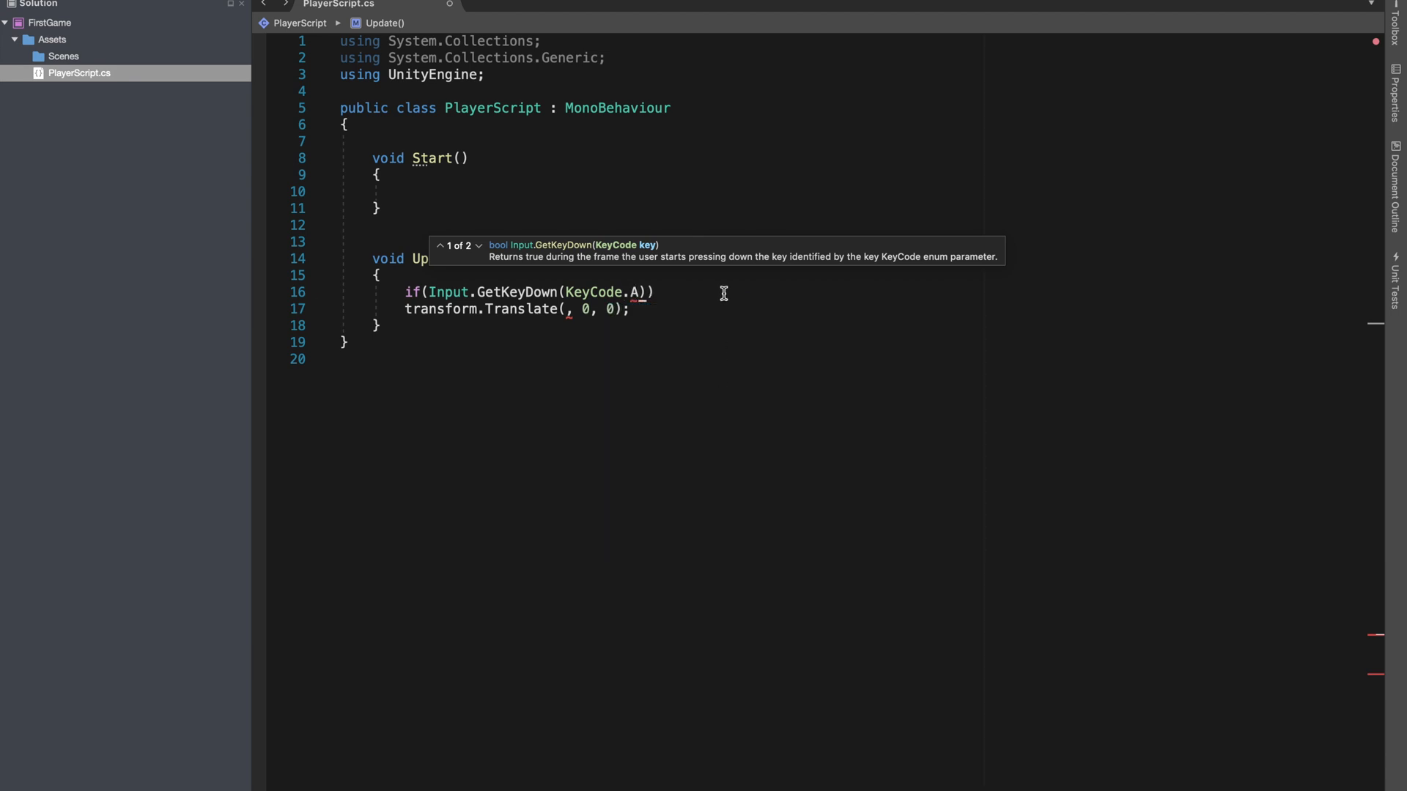
- Enclose the Translate call in curly braces as the body of the KeyCode.A condition
click(694, 297)
key(Return)
text({)
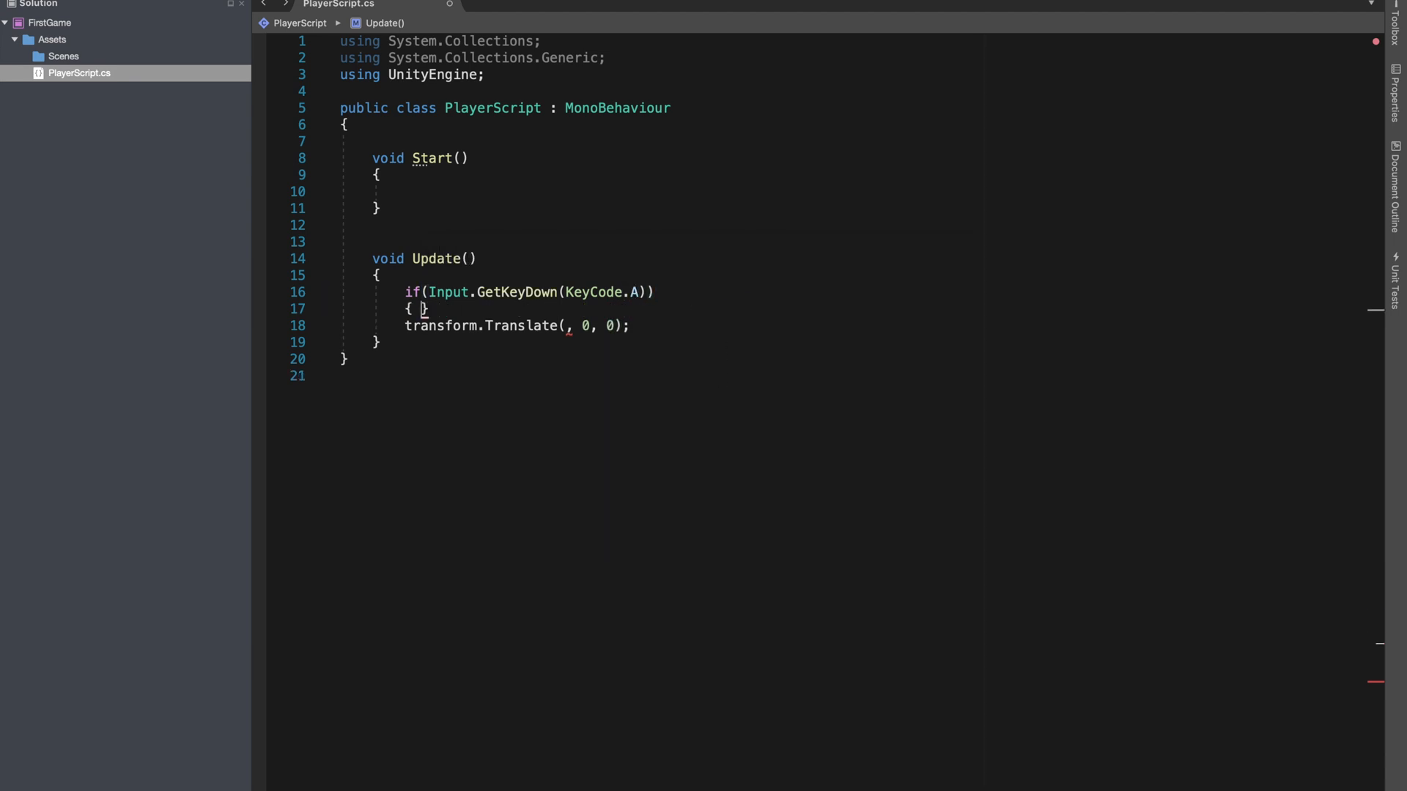
key(Return)
text(})
- Set the Translate call's X value to 0.1f and save the script
click(598, 326)
text(0.01f)
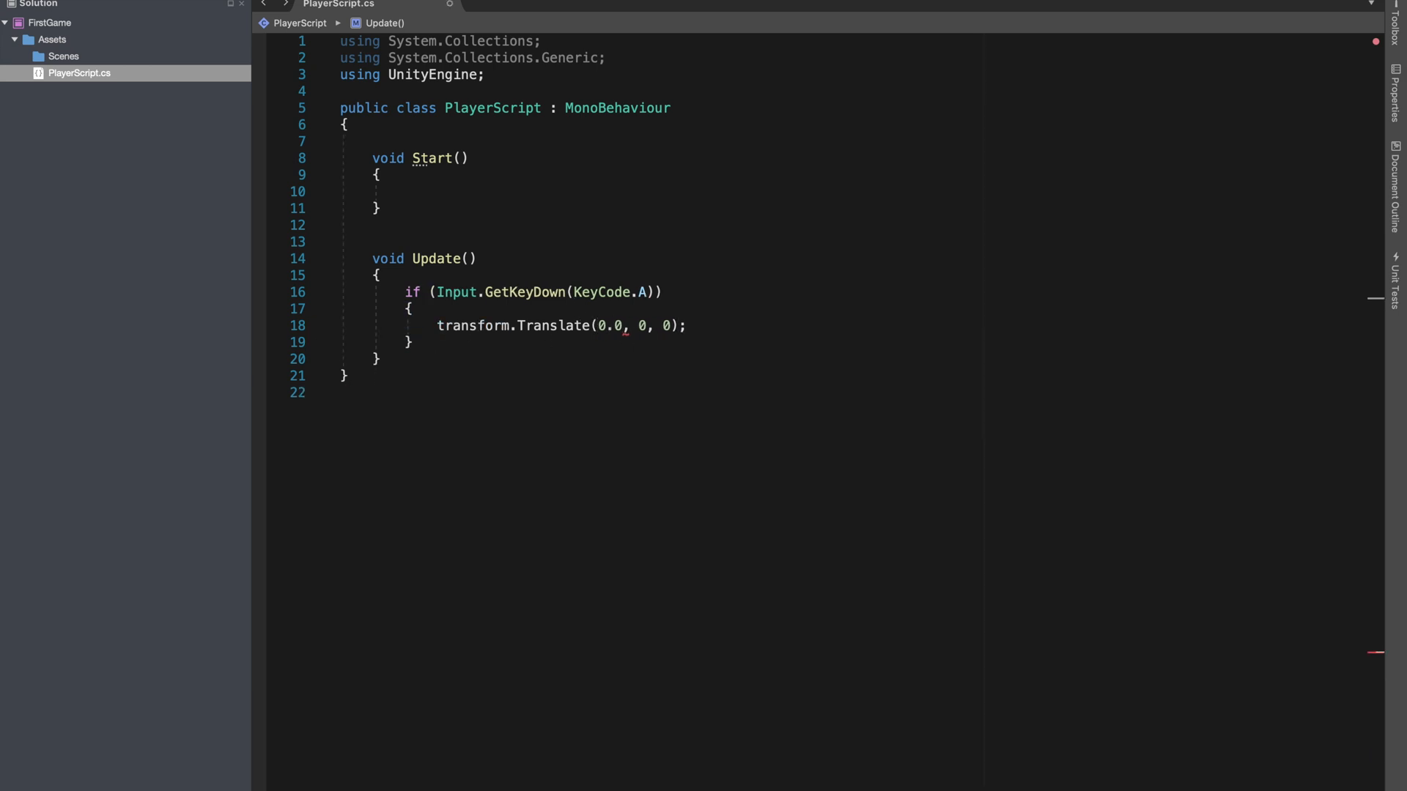
click(741, 323)
click(630, 325)
key(BackSpace)
key(BackSpace)
text(1)
click(741, 322)
- Switch to Unity, run the scene to test the Player's movement with the A key, and stop it
key(ctrl+Left)
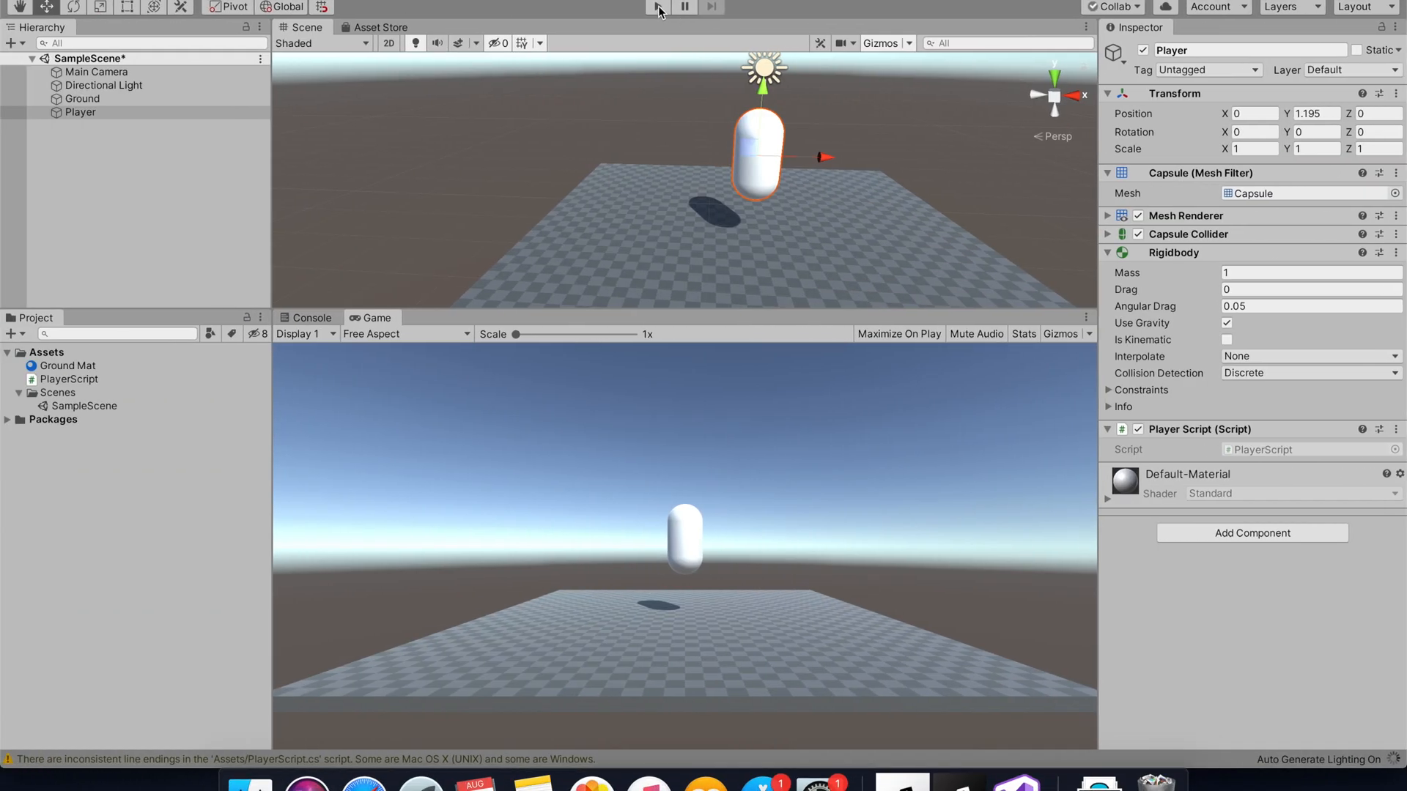
click(658, 6)
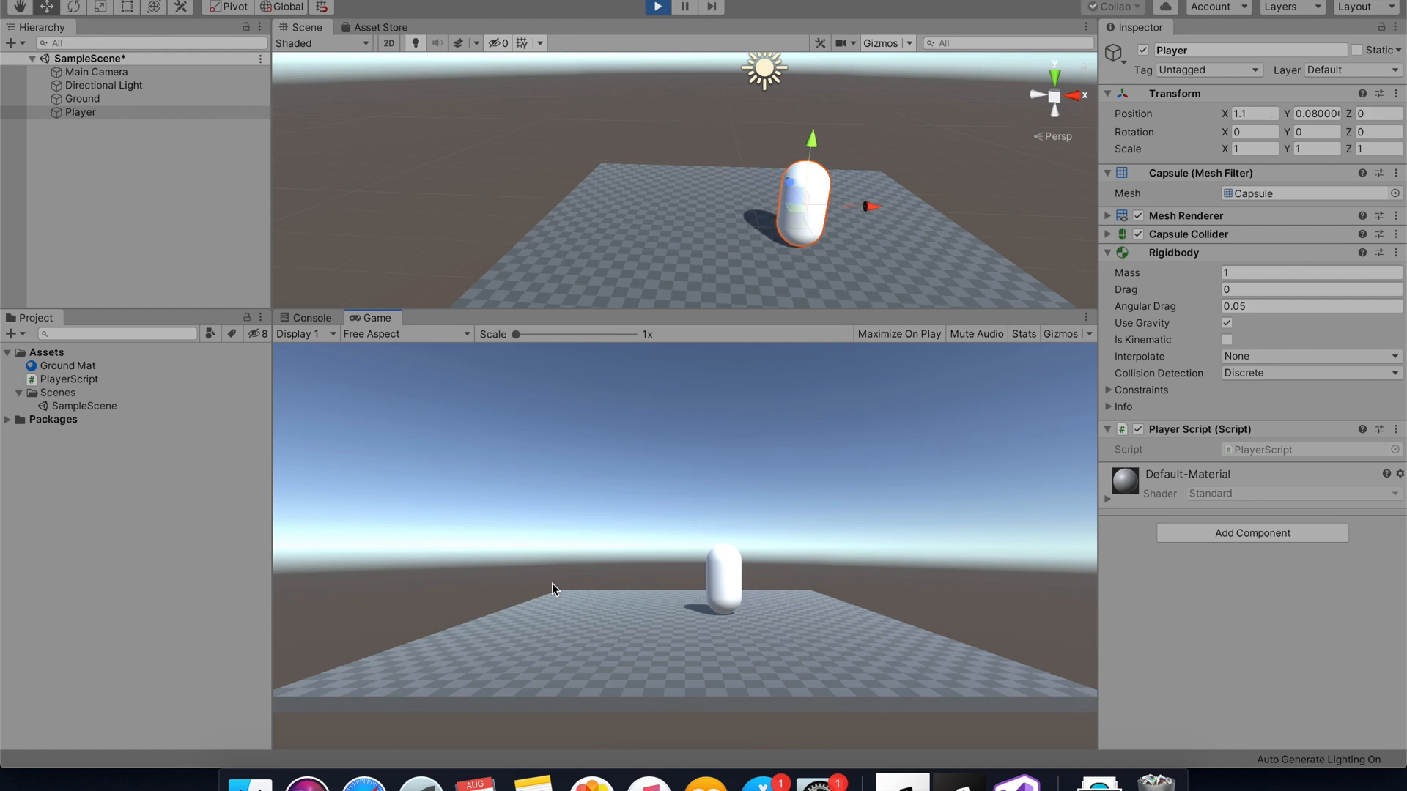
click(648, 10)
- Switch to Visual Studio, change GetKeyDown to GetKey in the if condition, and save the script
key(super+Tab)
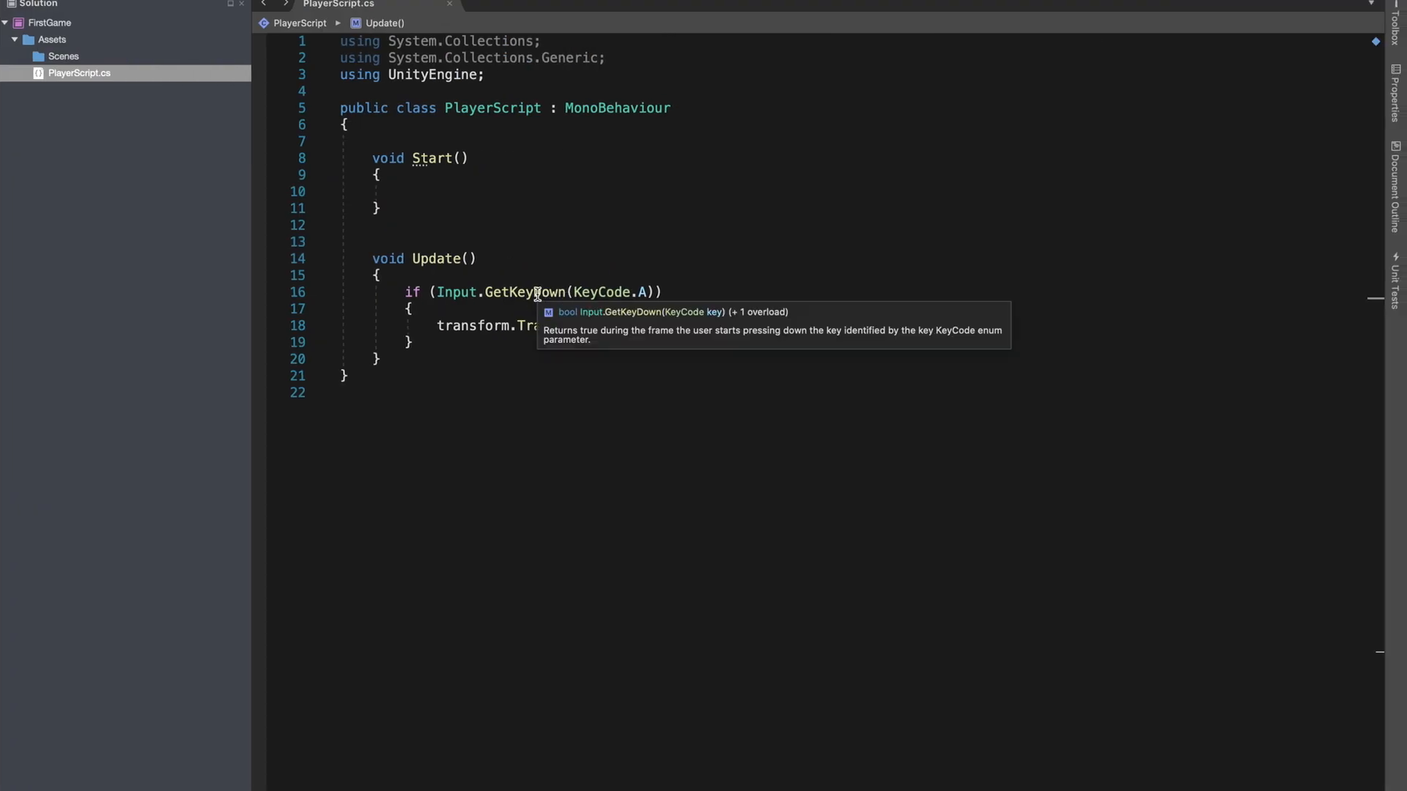
double_click(563, 296)
click(563, 296)
drag(558, 294, 537, 294)
text(\)
key(BackSpace)
key(BackSpace)
key(super+s)
click(655, 296)
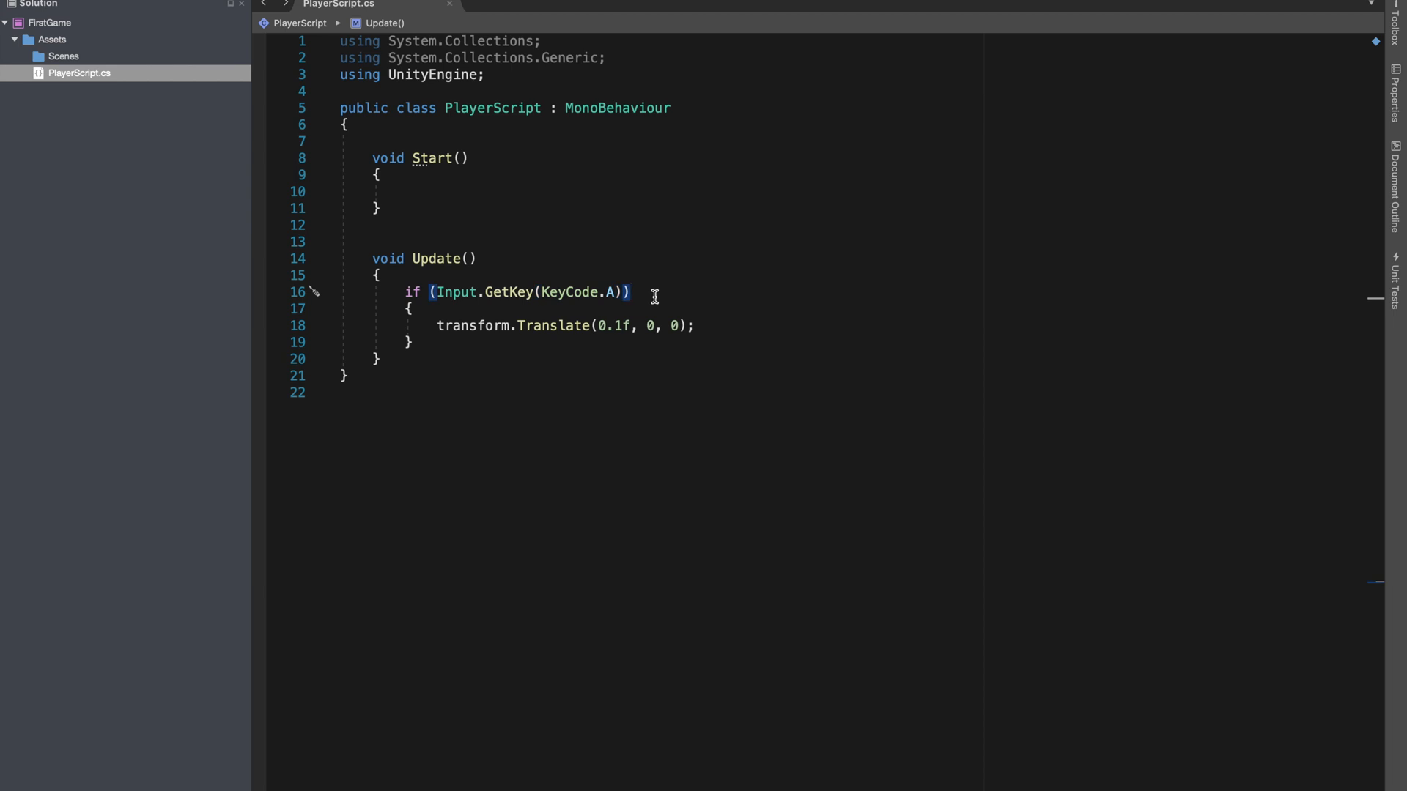
- Run the scene in Unity to test continuous movement while the A key is held, and stop it
key(ctrl+Left)
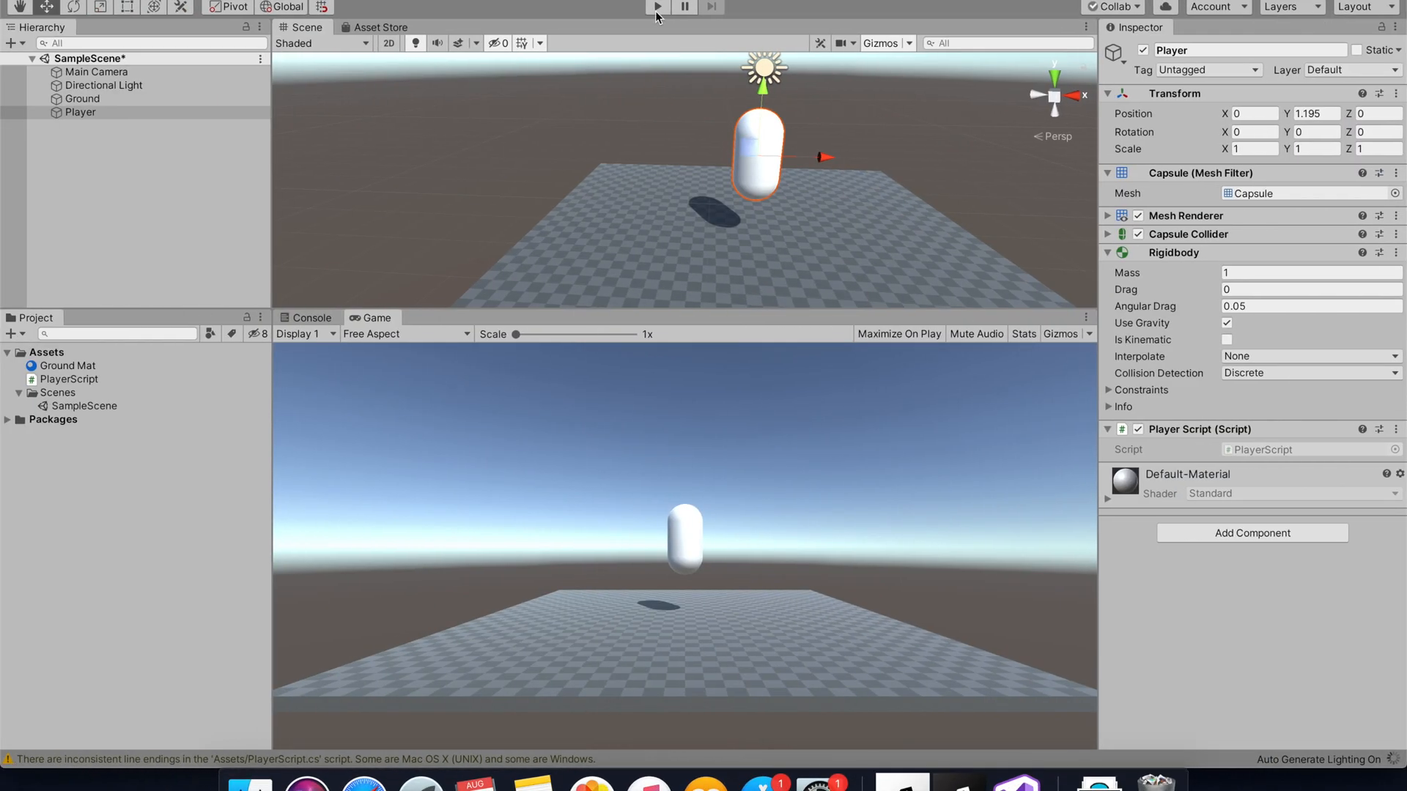
click(658, 7)
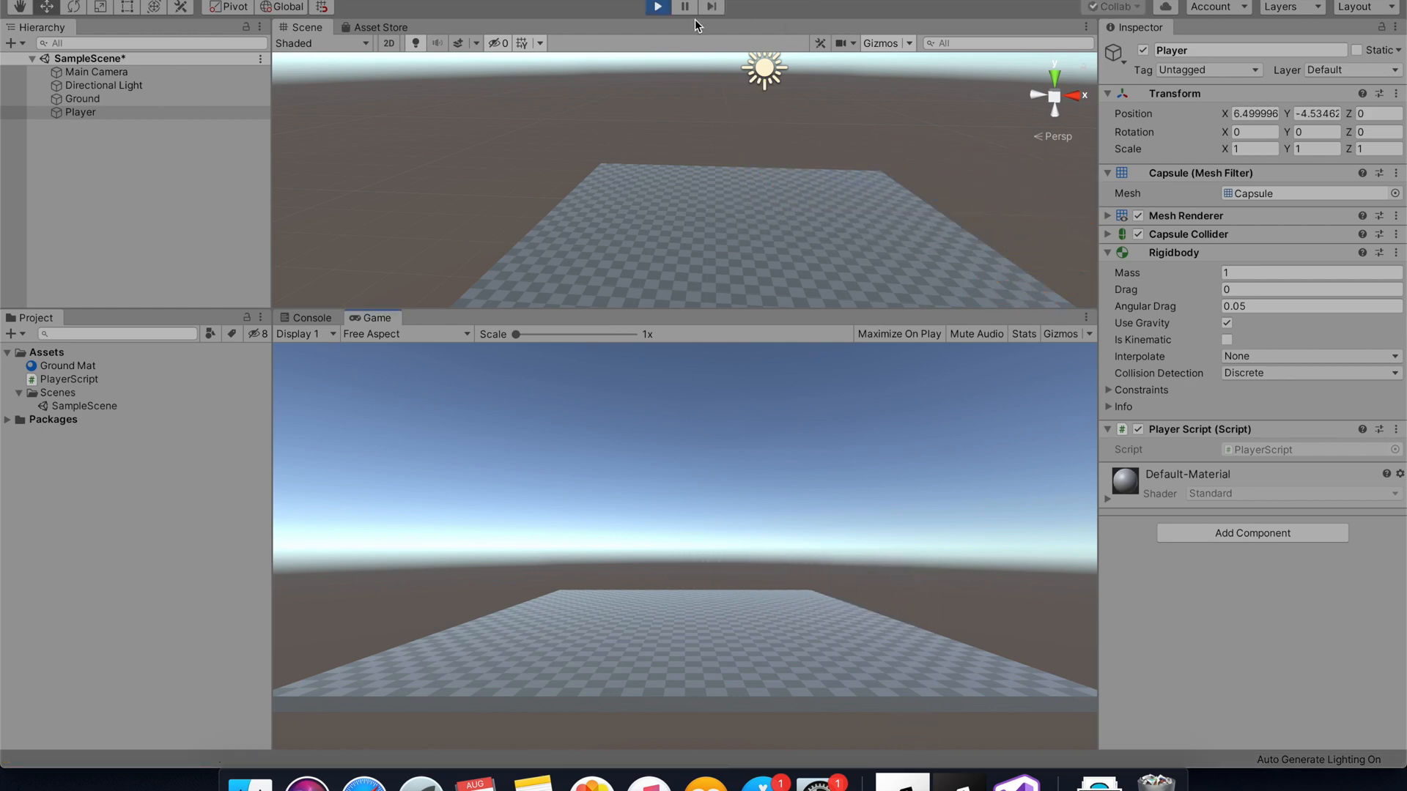
click(658, 7)
- Return to Visual Studio and start an else if line below the KeyCode.A block
key(ctrl+Right)
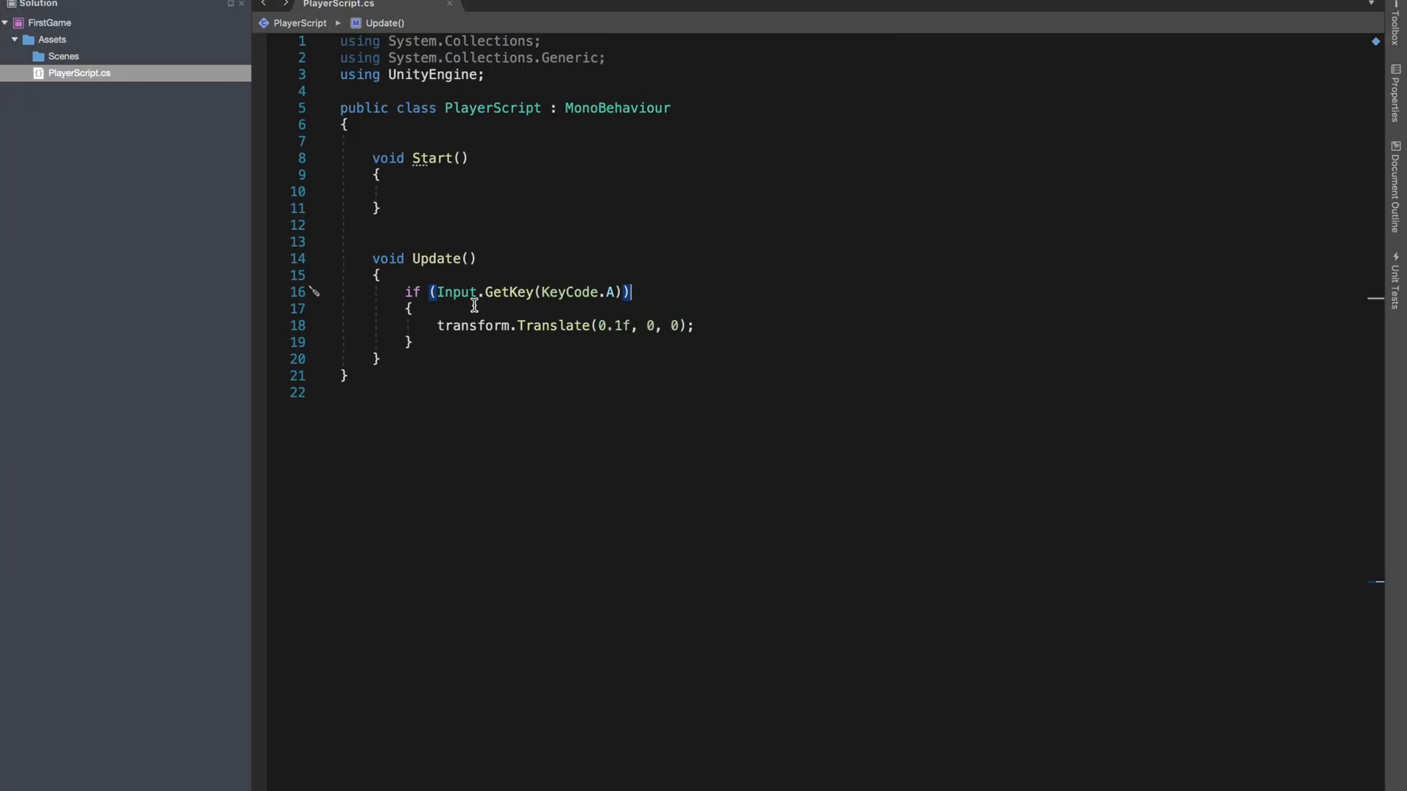
click(720, 325)
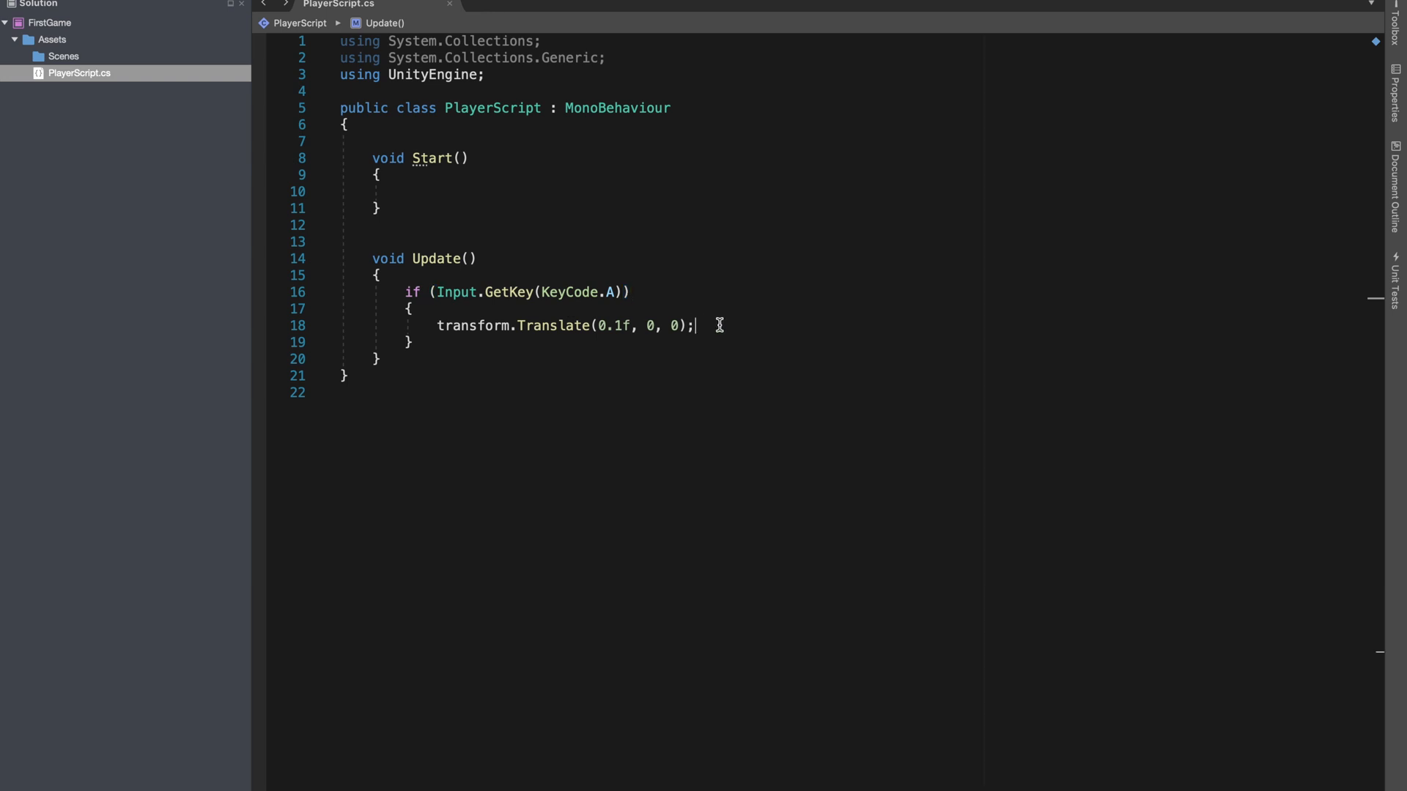
click(427, 336)
key(Return)
text(else if)
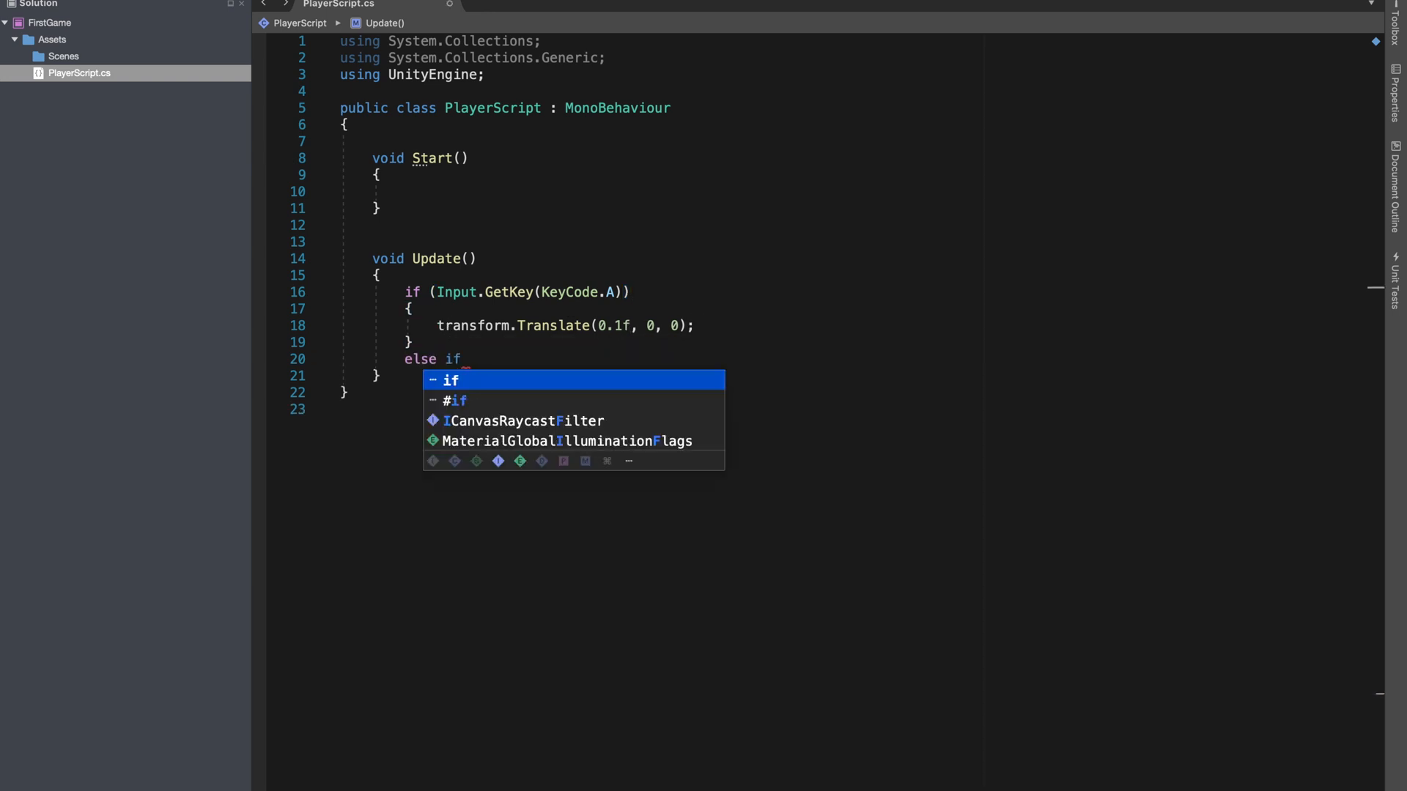
- Change the Translate X value in the KeyCode.A block to -0.1f and save the script
click(606, 290)
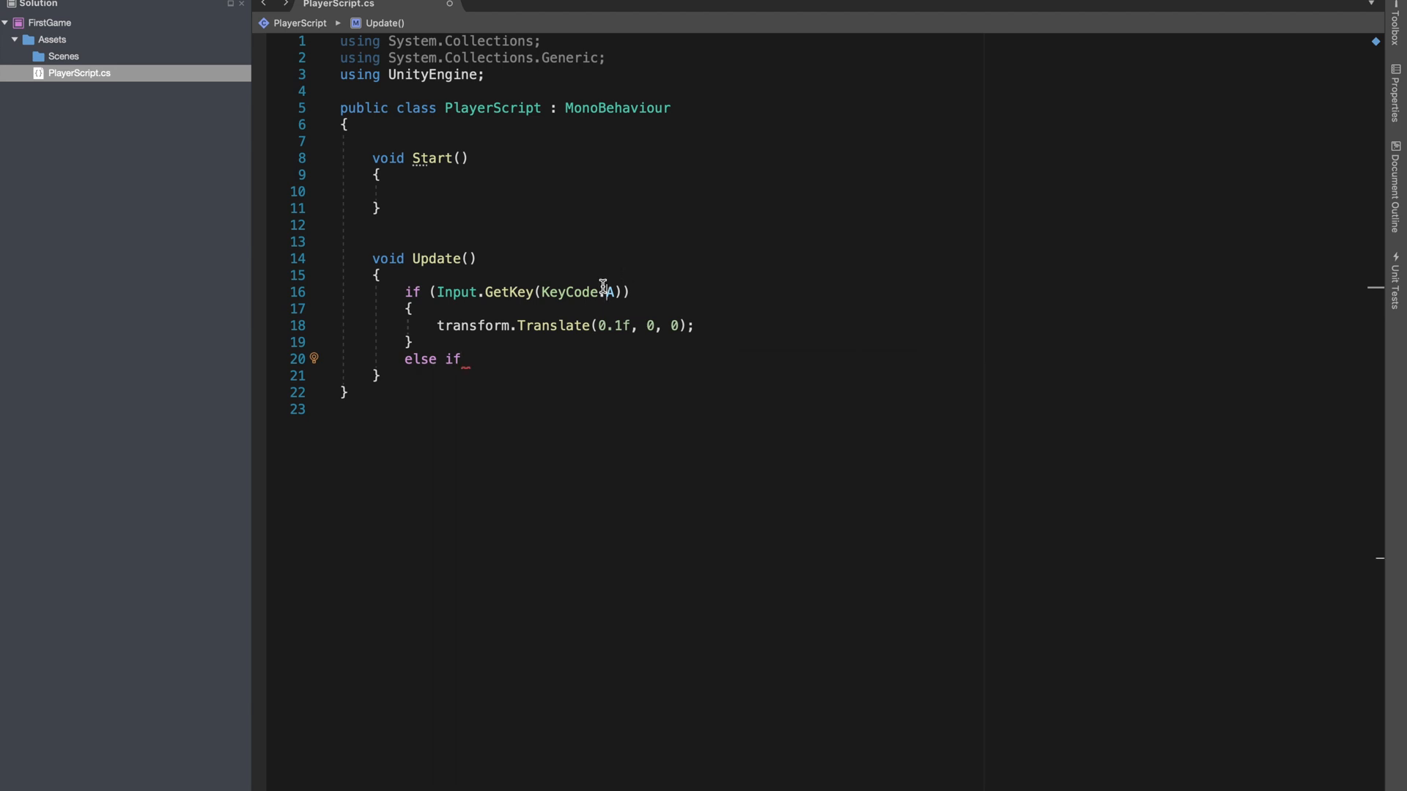
click(596, 325)
text(-)
key(BackSpace)
click(516, 354)
click(596, 326)
text(-)
key(super+s)
- Copy the whole KeyCode.A block, paste it below else if, and remove the duplicate if keyword
click(477, 358)
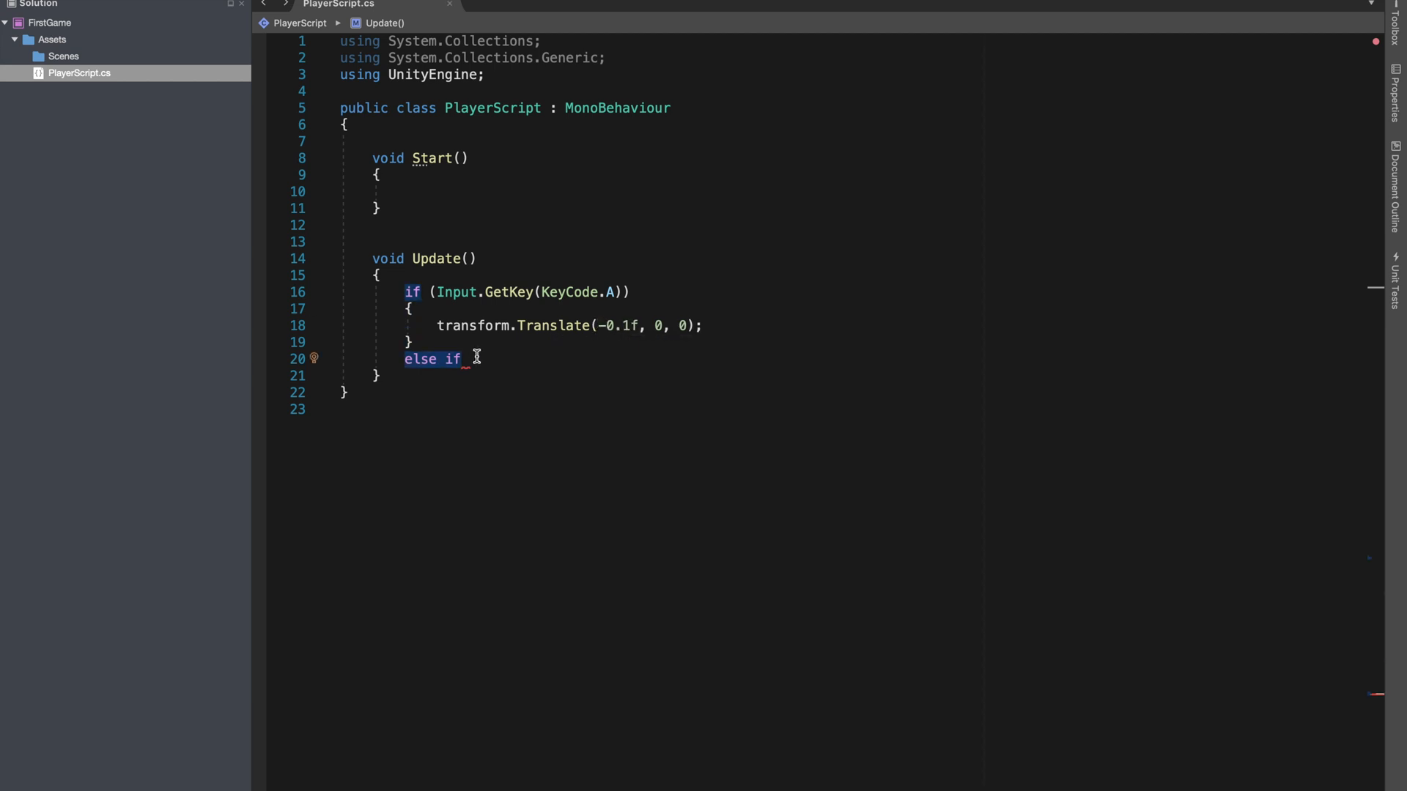
drag(431, 346, 405, 292)
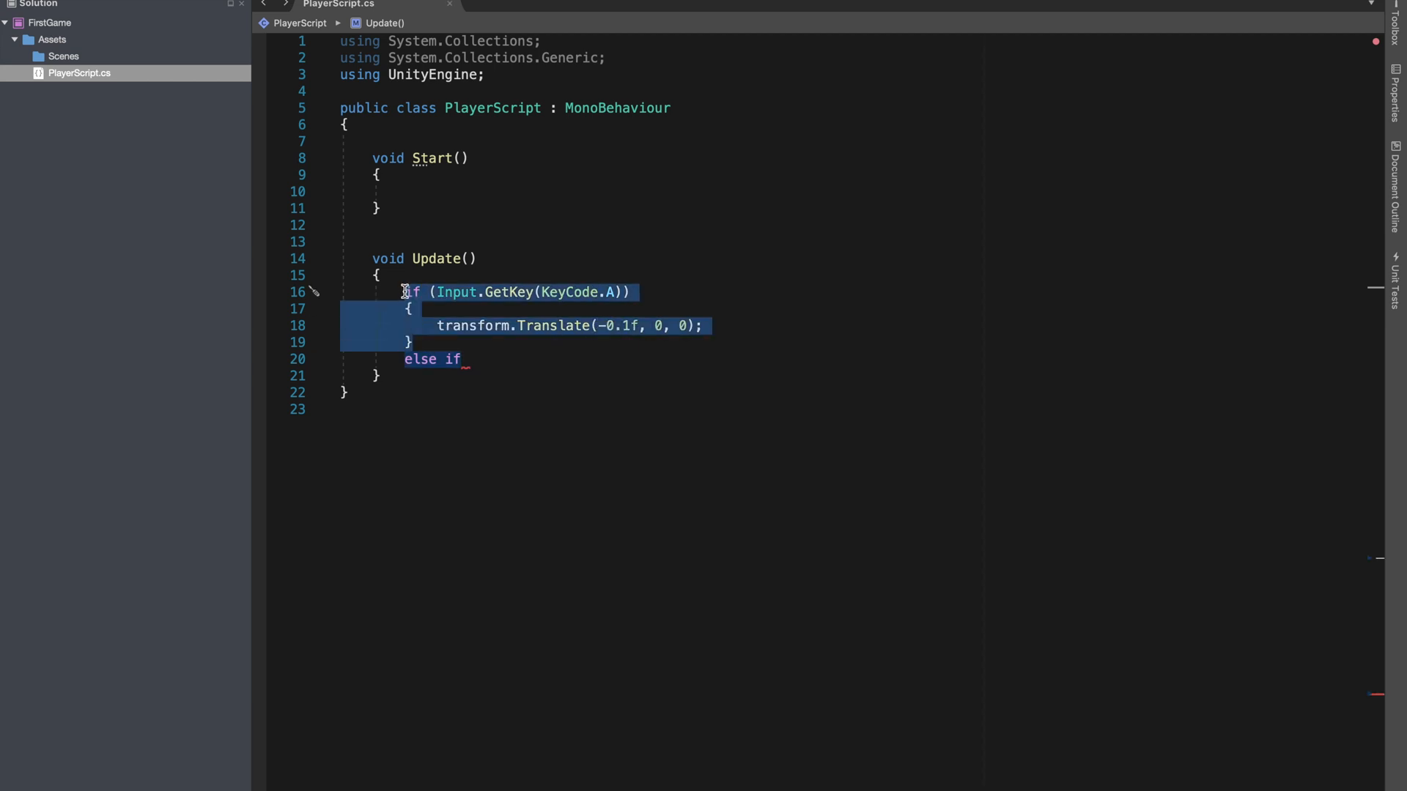
key(super+c)
click(496, 358)
key(Return)
key(super+v)
double_click(448, 377)
key(BackSpace)
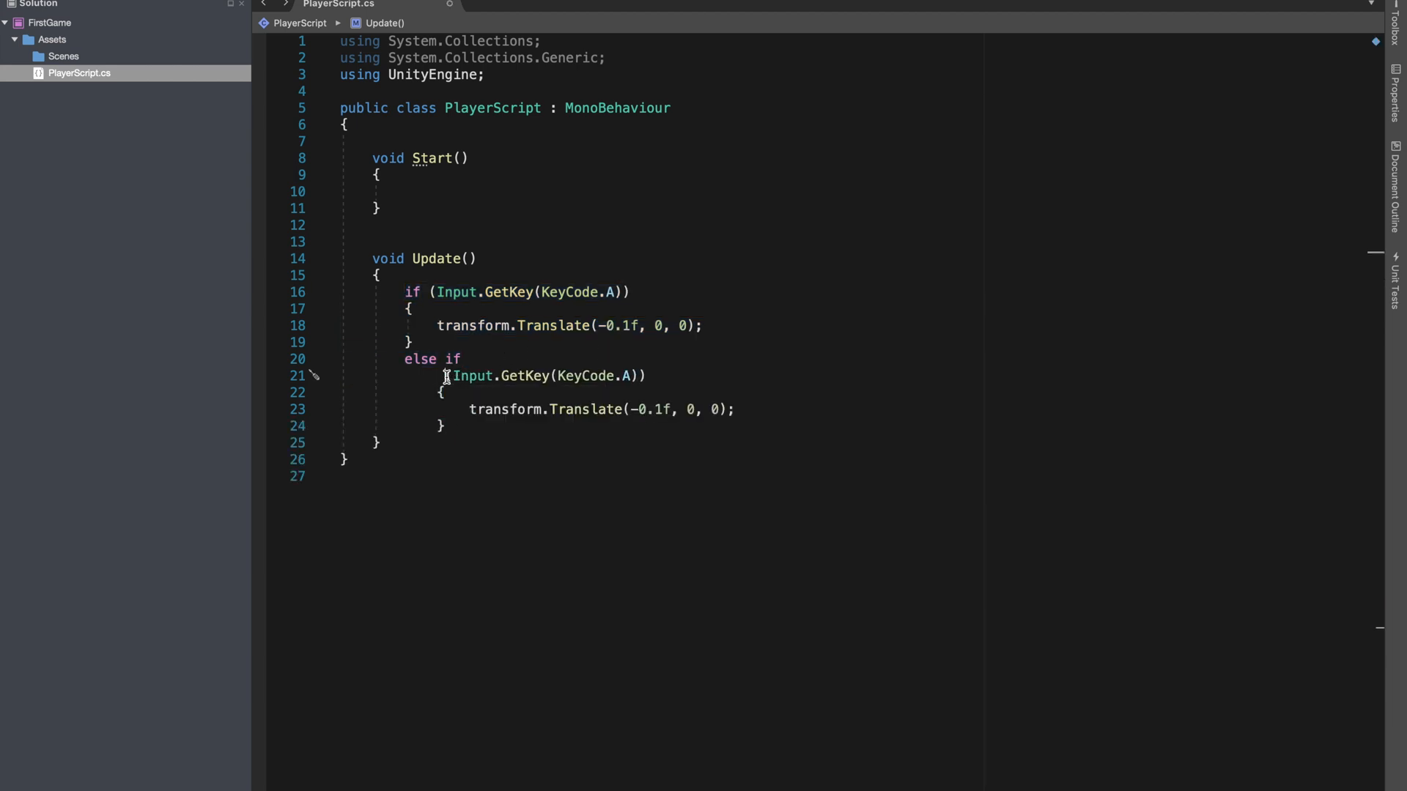
- Join the pasted condition to the else if line and realign its braces with the first block
drag(446, 377, 475, 358)
key(BackSpace)
click(475, 408)
key(BackSpace)
text(})
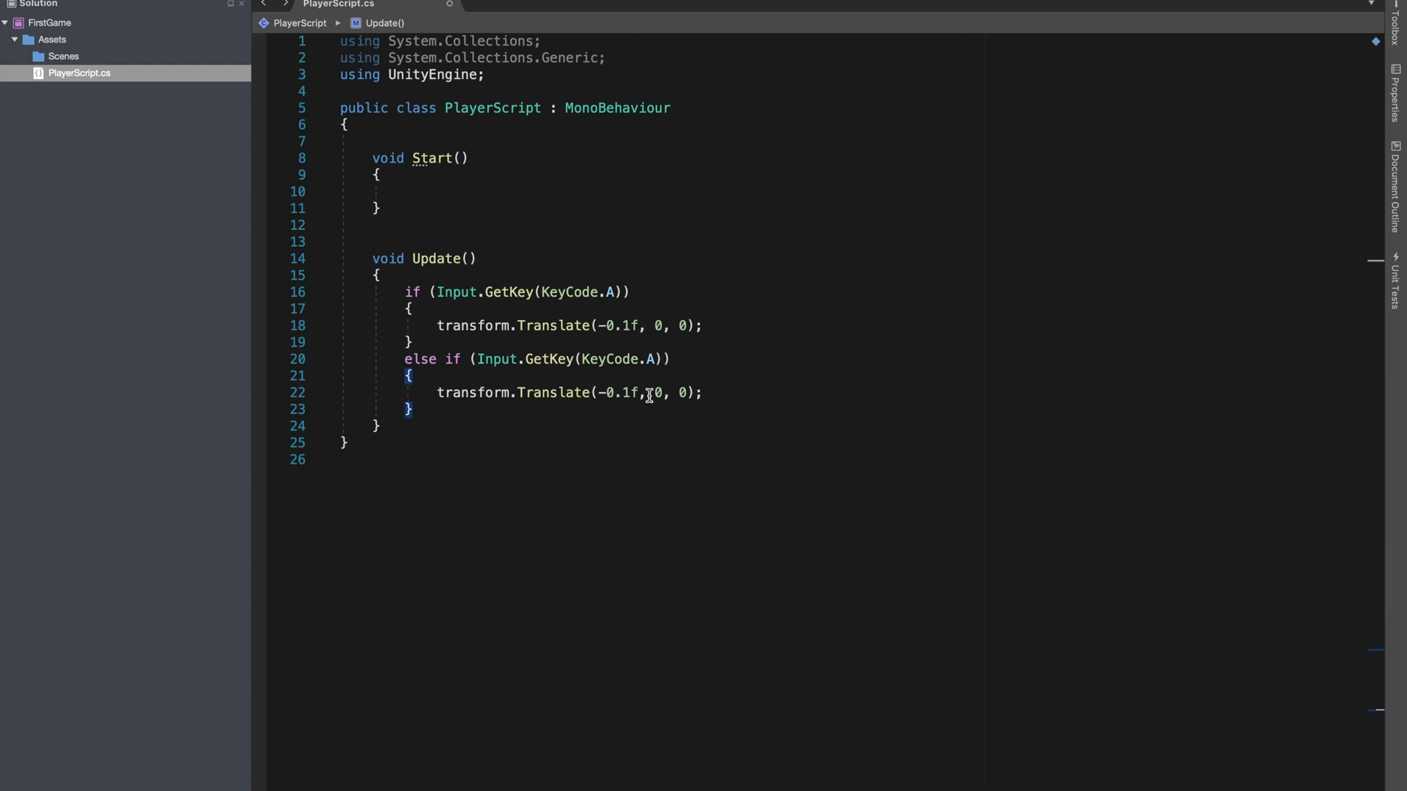
- Change the else if condition to KeyCode.D, set its Translate X value to 0.1f, and save the script
double_click(655, 359)
key(BackSpace)
text(D)
click(599, 398)
key(Delete)
click(738, 387)
- Run the scene in Unity, move the Player left and right several times to test both directions, and stop it
key(ctrl+Left)
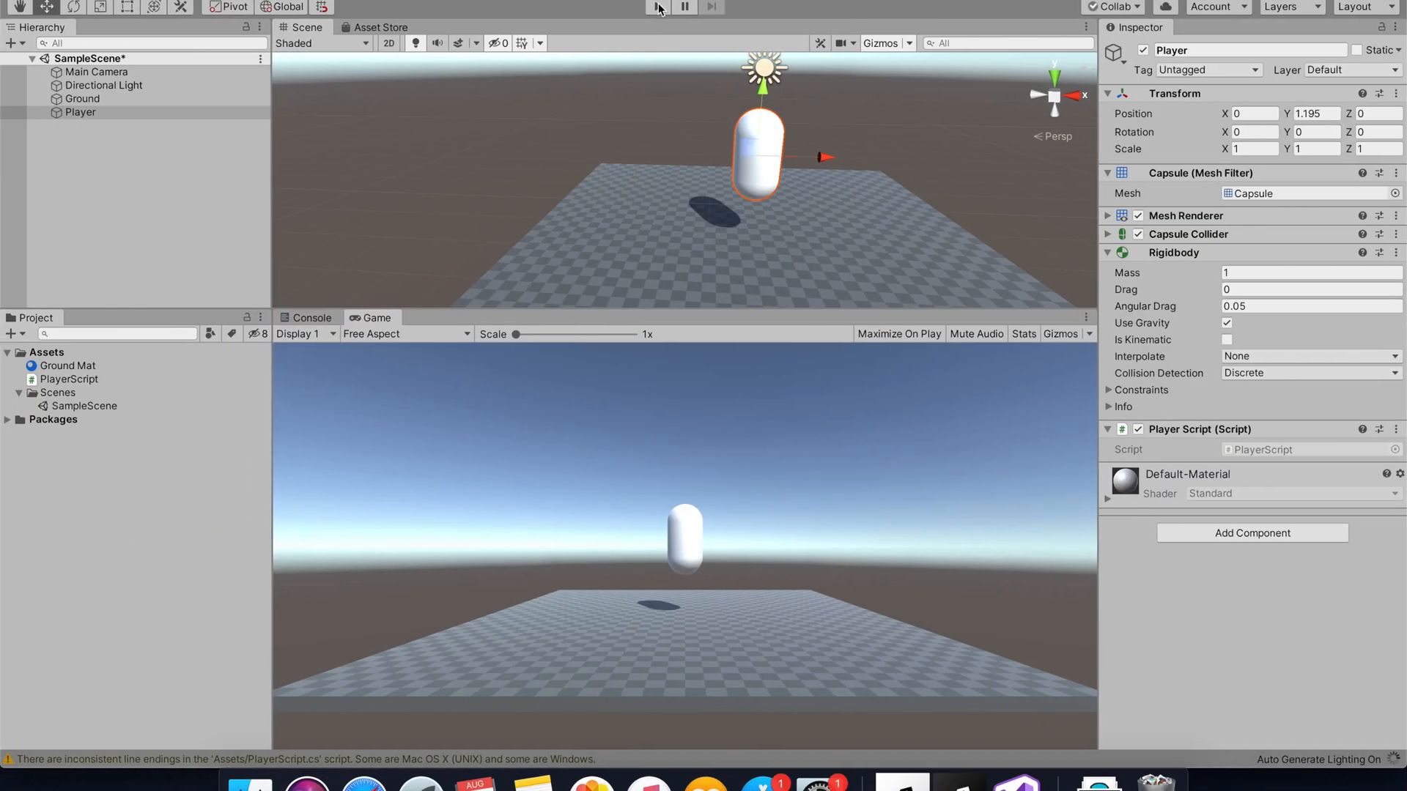
click(658, 7)
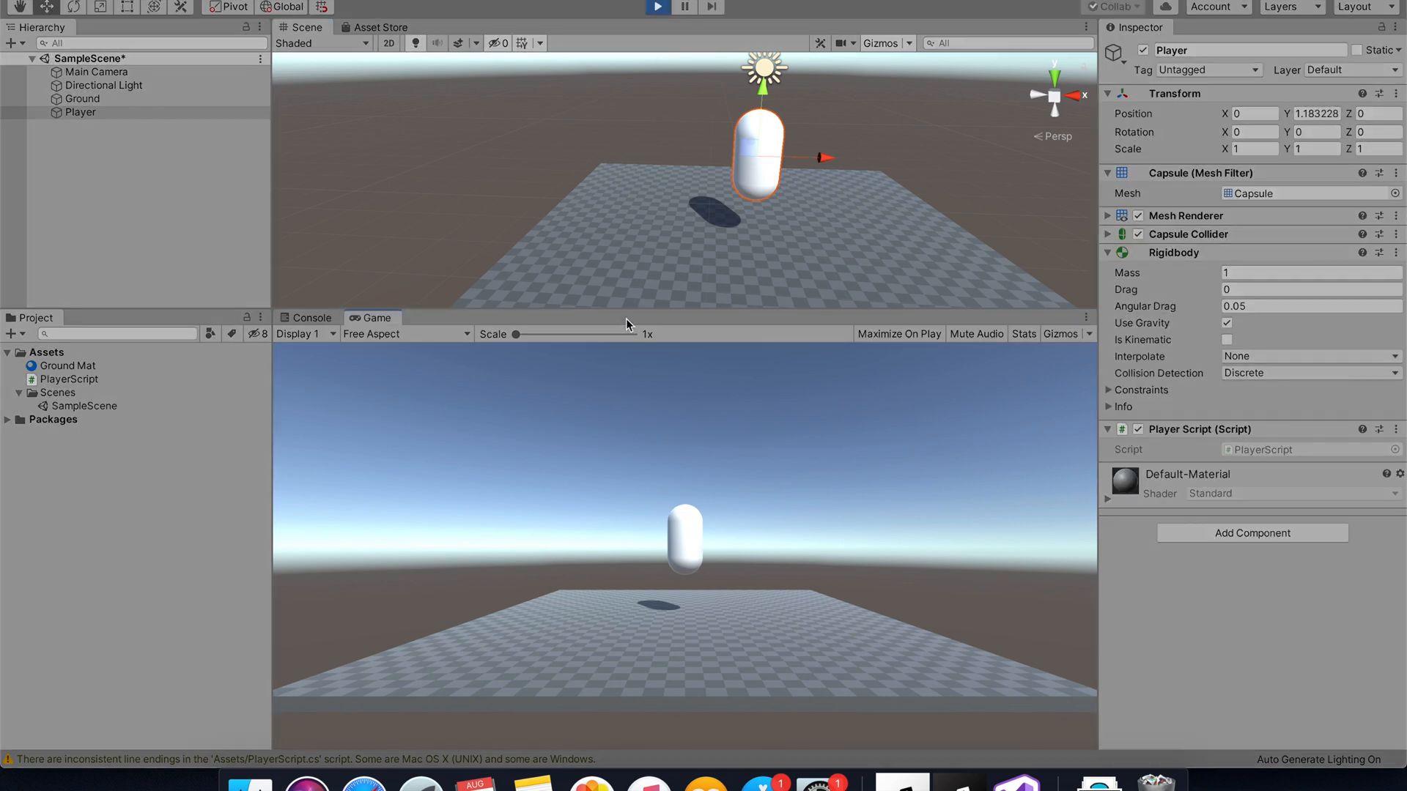
key(Right)
key(Left)
key(Right)
key(Left)
key(Right)
key(Left)
key(Right)
key(Left)
key(Right)
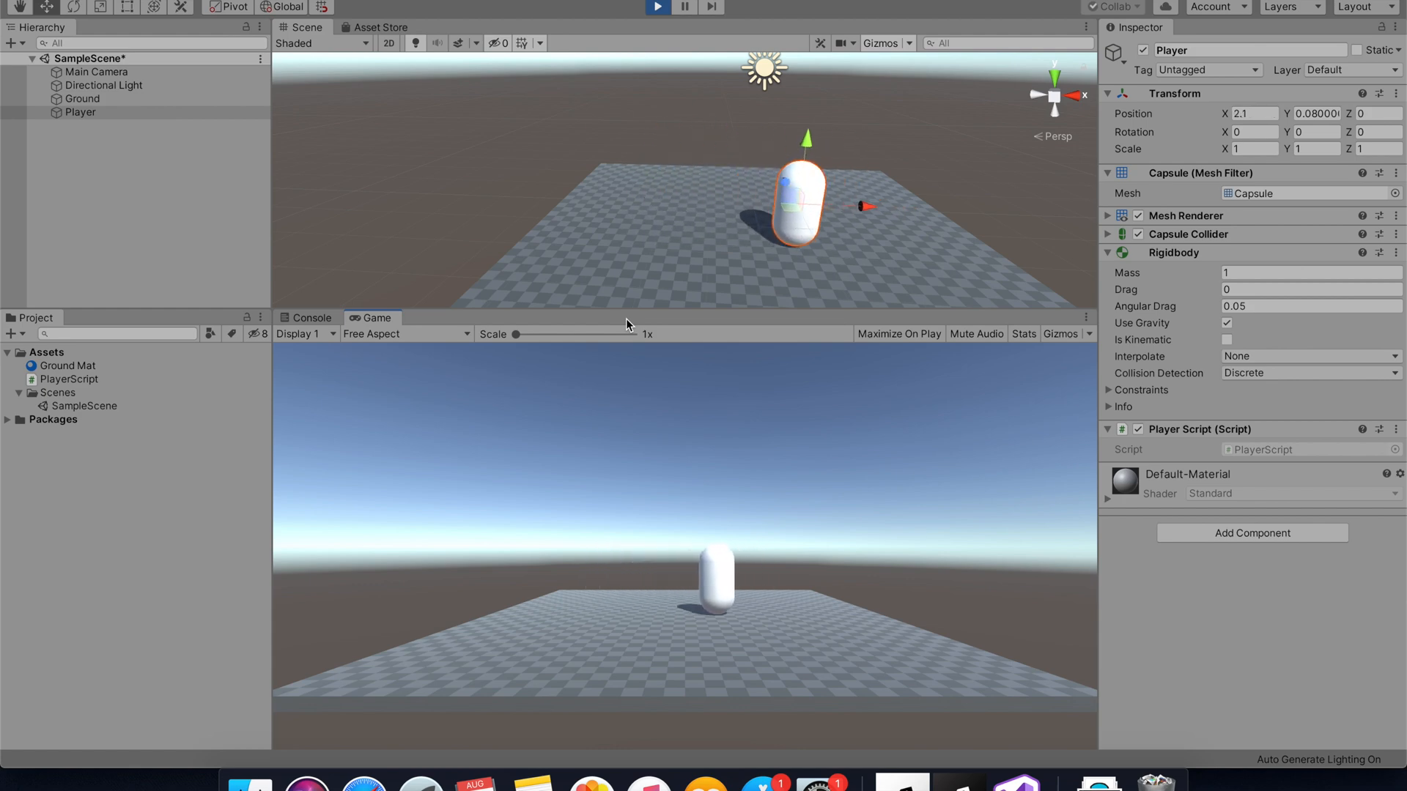
key(Left)
click(657, 7)
- Switch to Visual Studio and strip the key-check conditions from Update(), keeping only transform.Translate(-0.1f, 0, 0);
key(super+Tab)
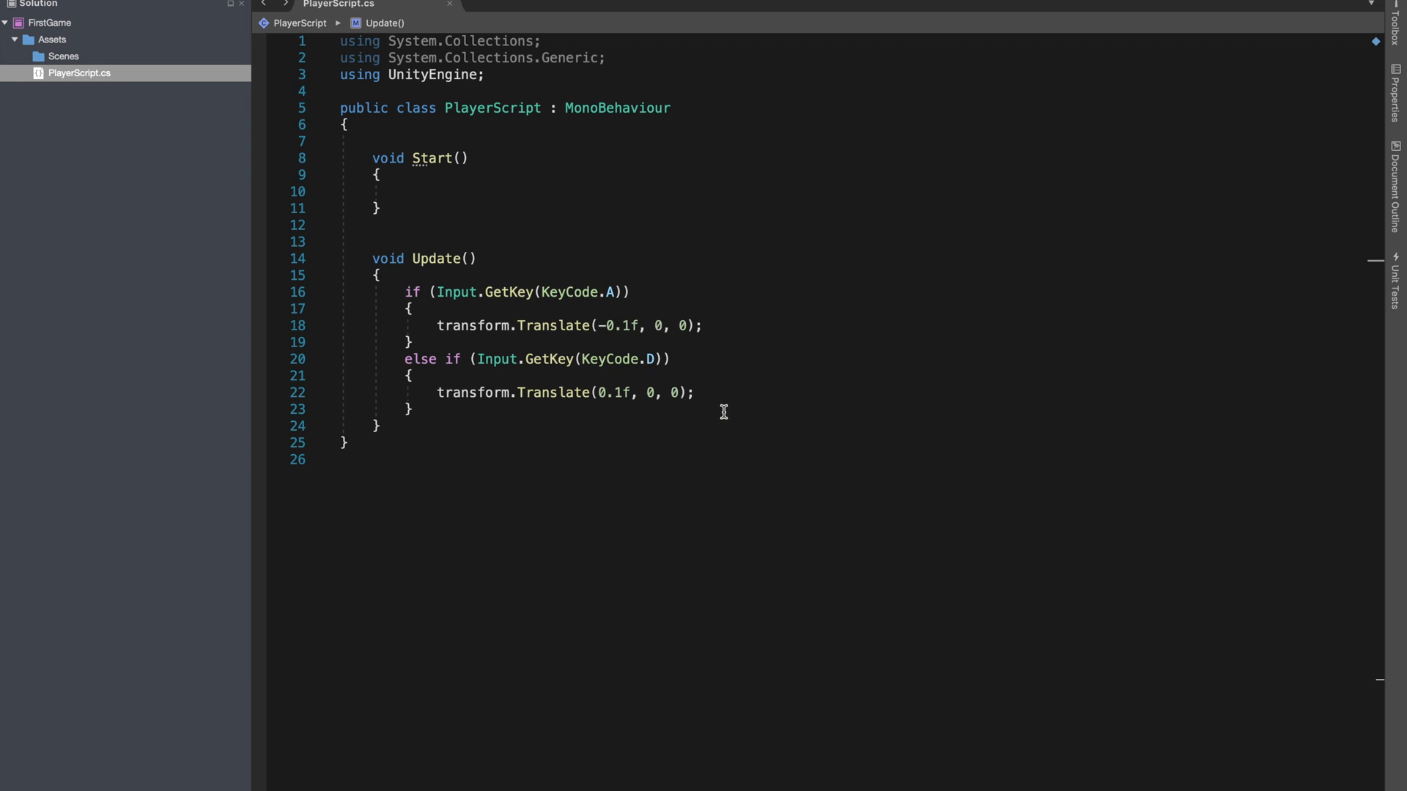
click(425, 409)
mouse_move(424, 409)
mouse_down()
mouse_move(382, 276)
mouse_move(404, 291)
mouse_up()
key(BackSpace)
key(BackSpace)
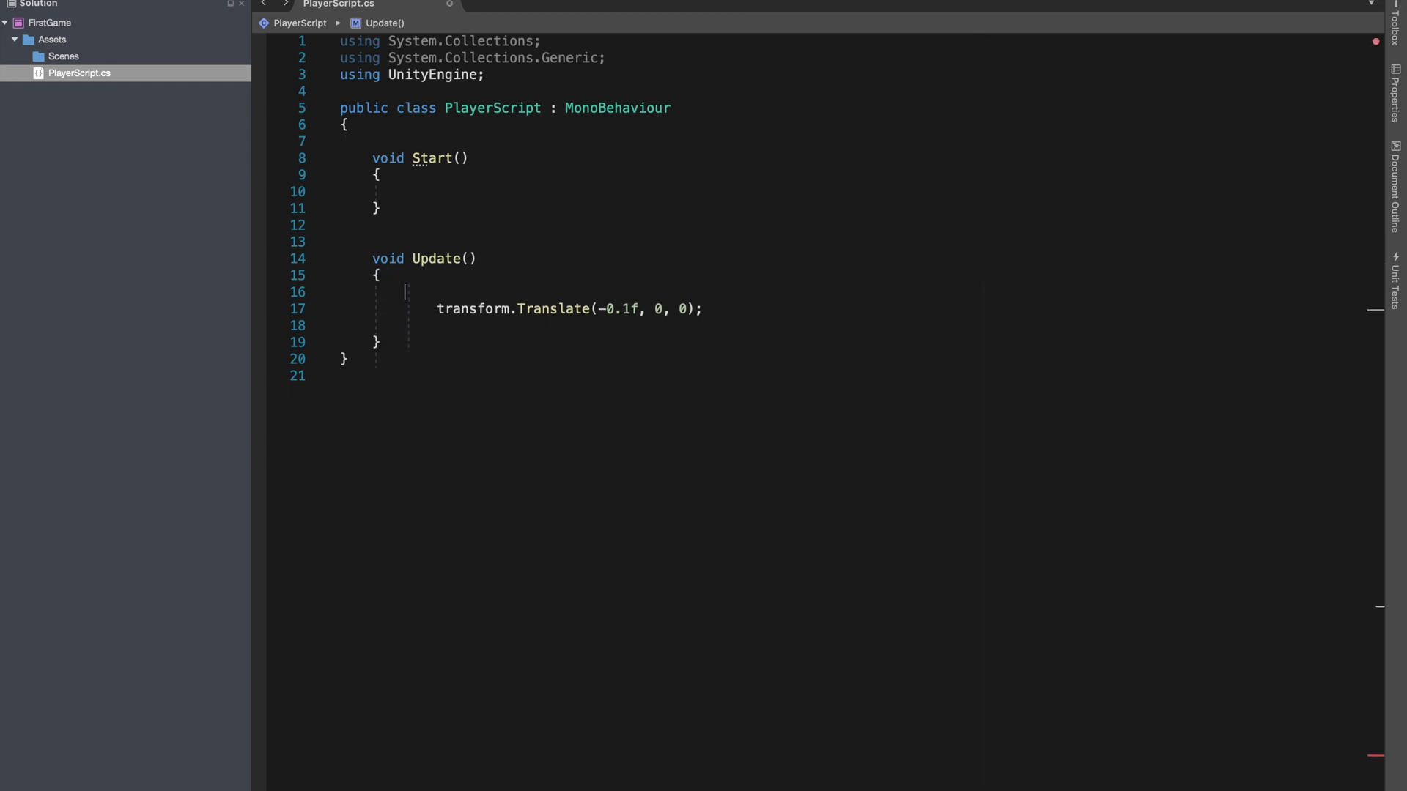
- Correct the indentation of the transform.Translate line inside Update()
click(768, 310)
key(BackSpace)
text(;)
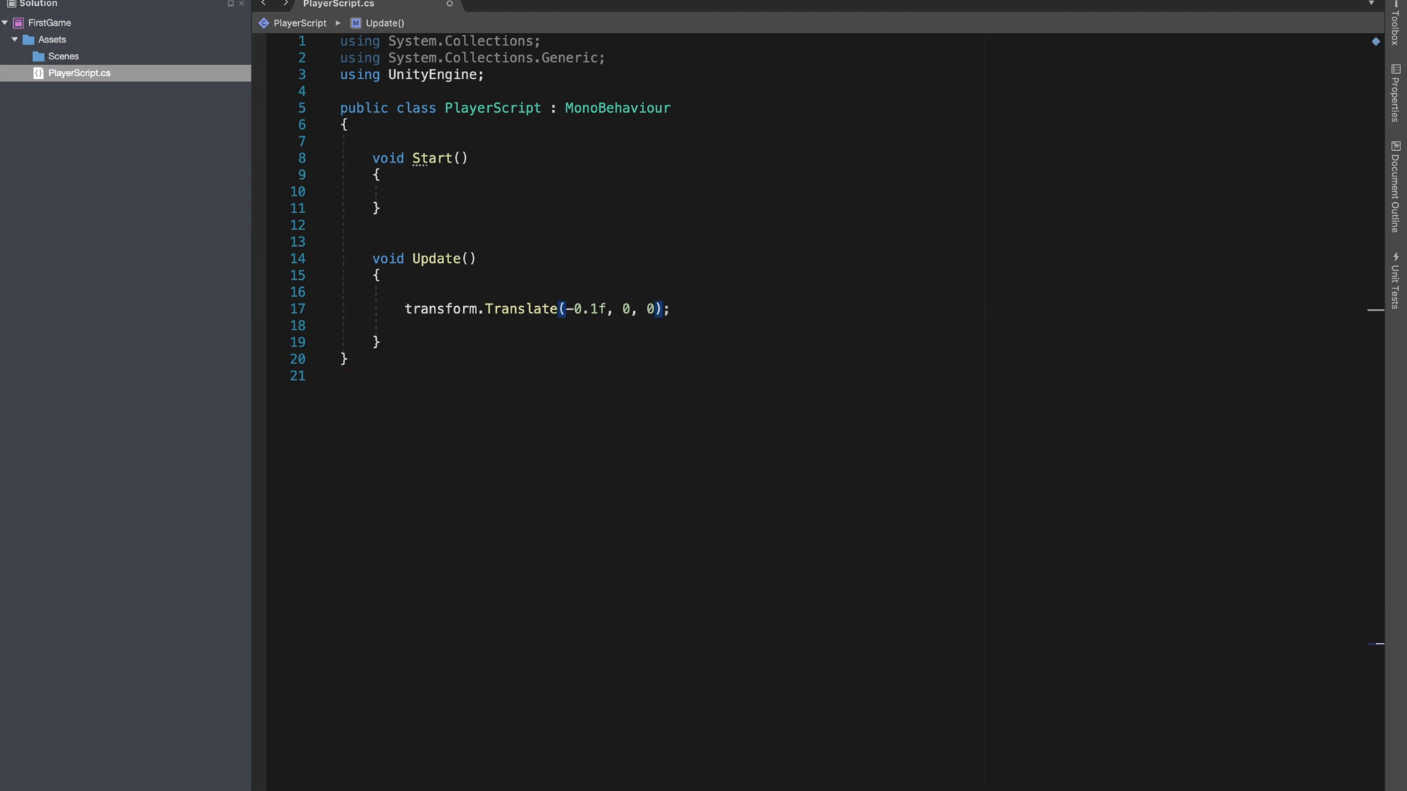
- Replace the X argument of transform.Translate with Input.GetAxis(""), leaving the axis name empty, and save the script
drag(612, 310, 564, 311)
key(BackSpace)
text(I)
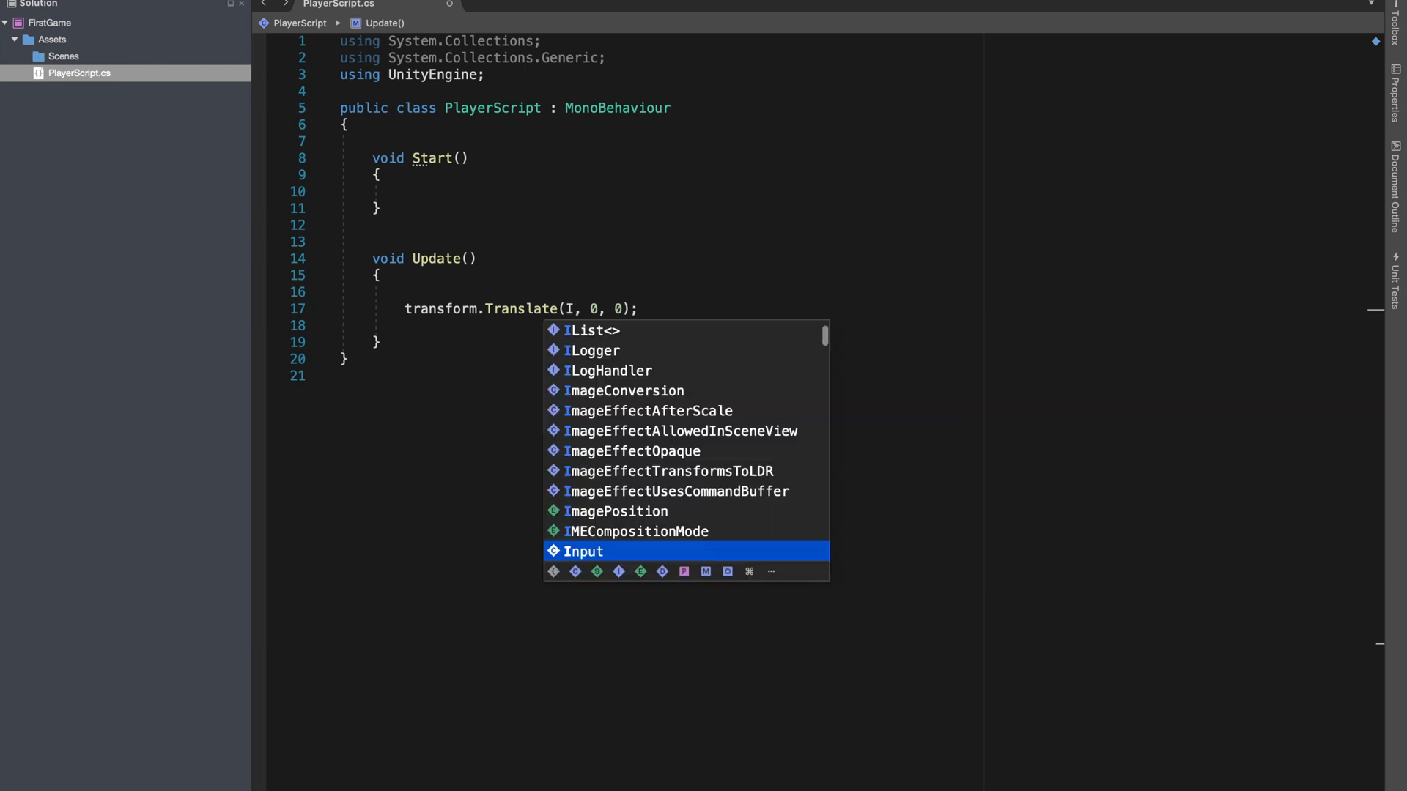
text(nput.Get)
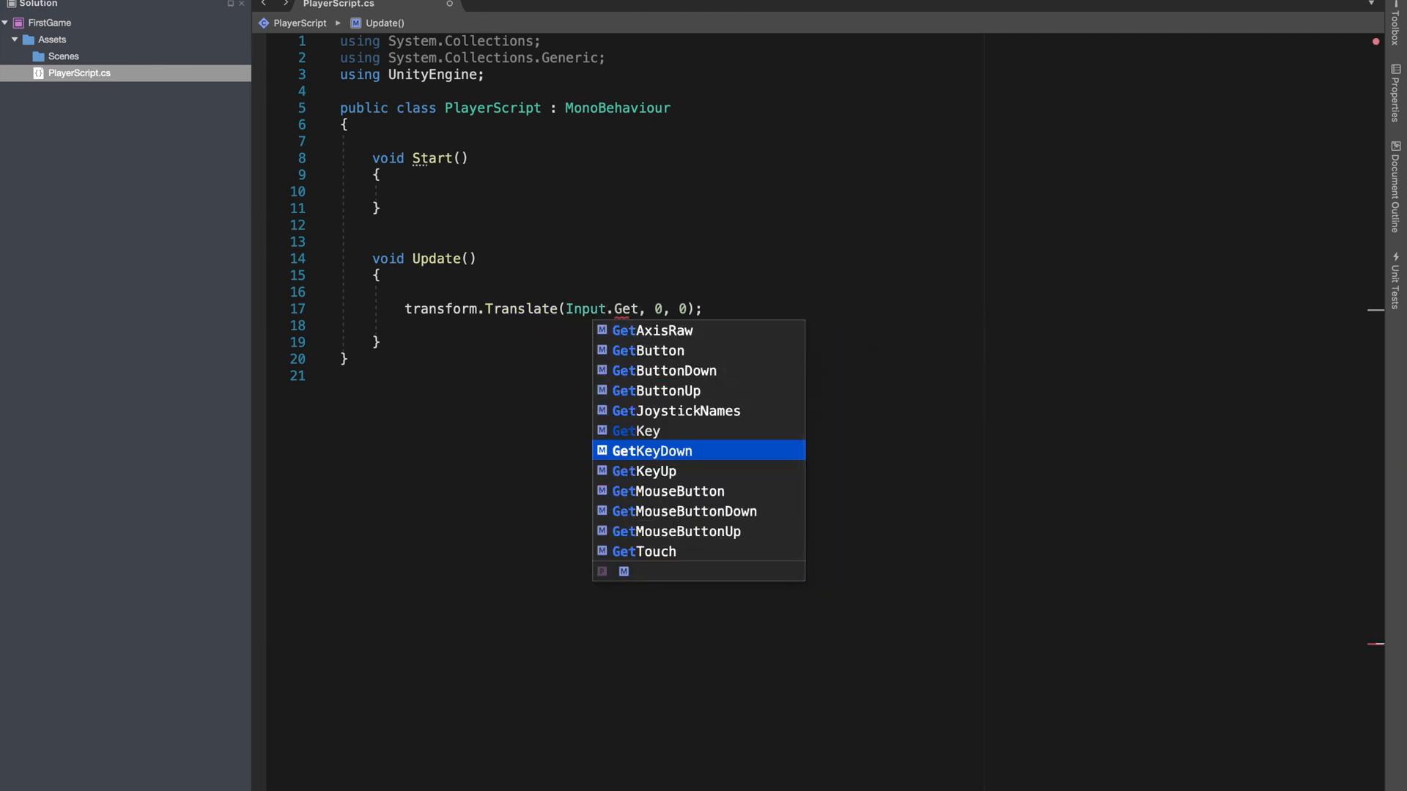
text(Ac)
key(BackSpace)
text(xis)
key(Escape)
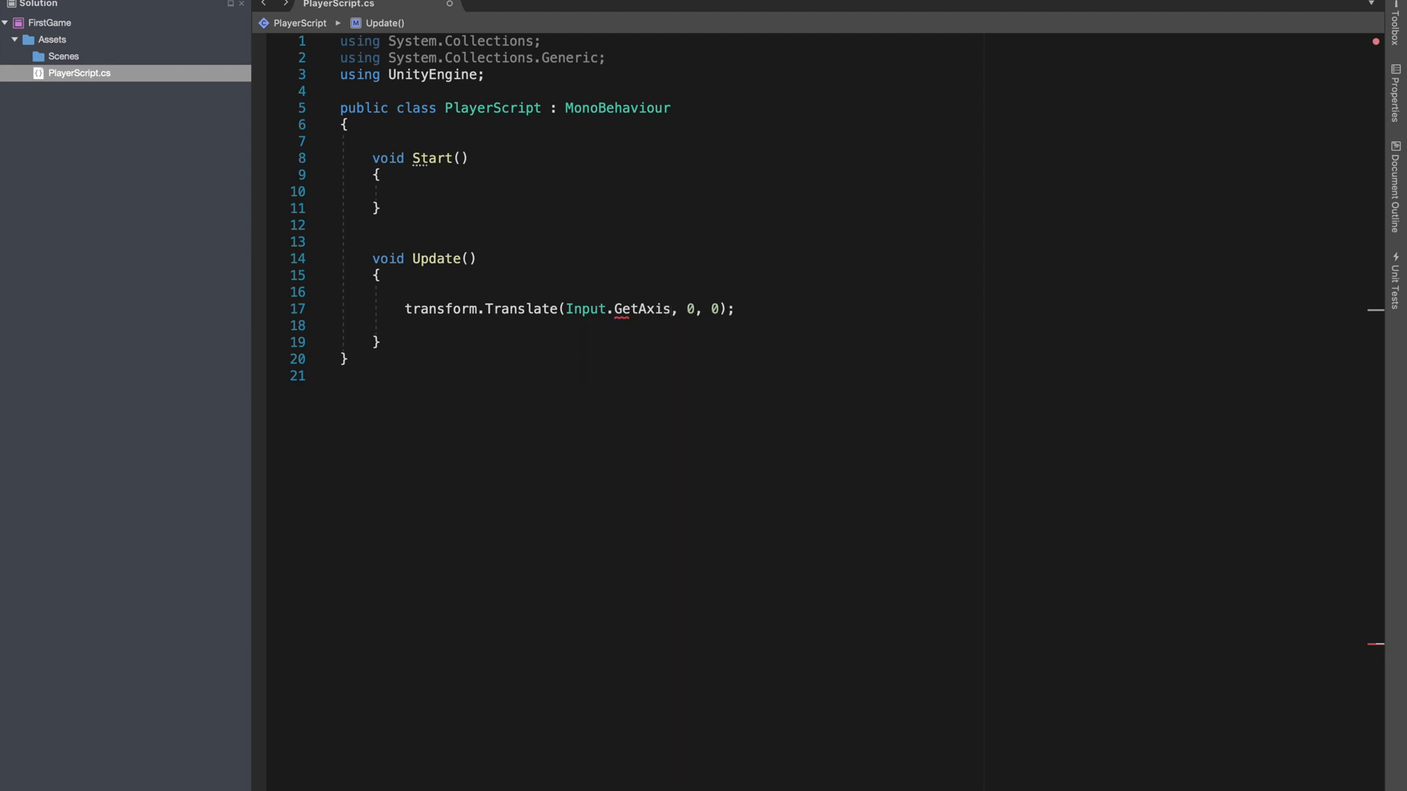
text(()
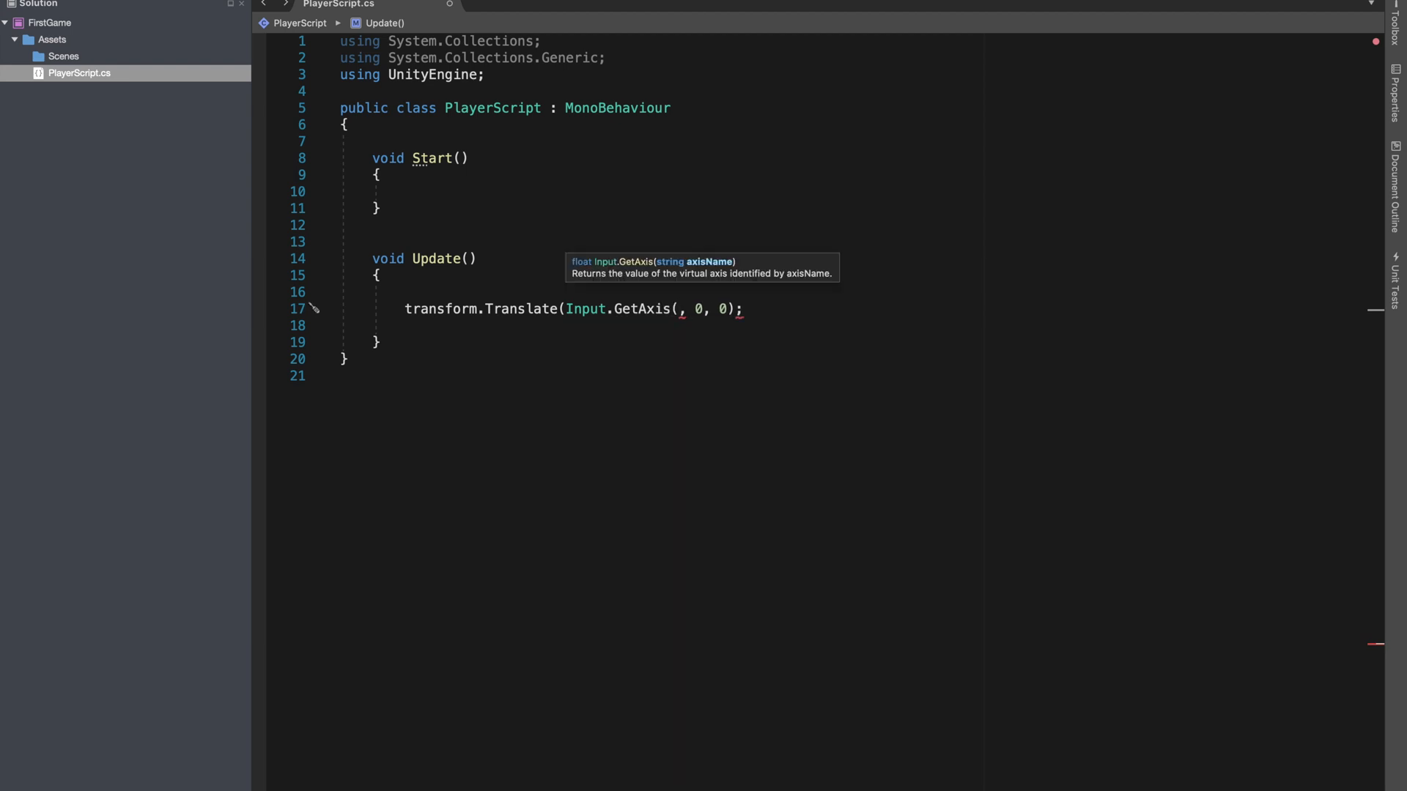
text(""))
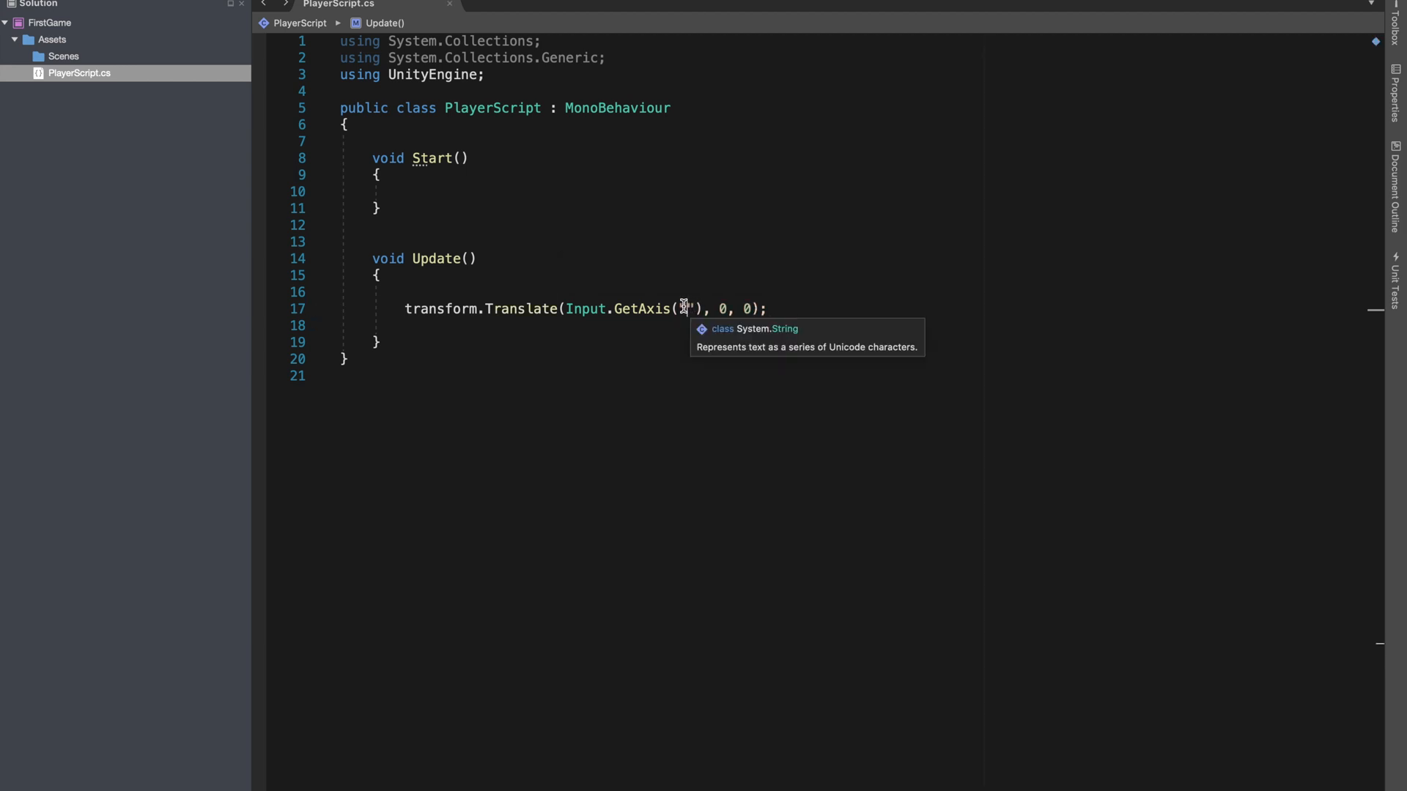
- Switch to Unity, open the Project Settings, and dock them beside the Inspector
key(ctrl+Left)
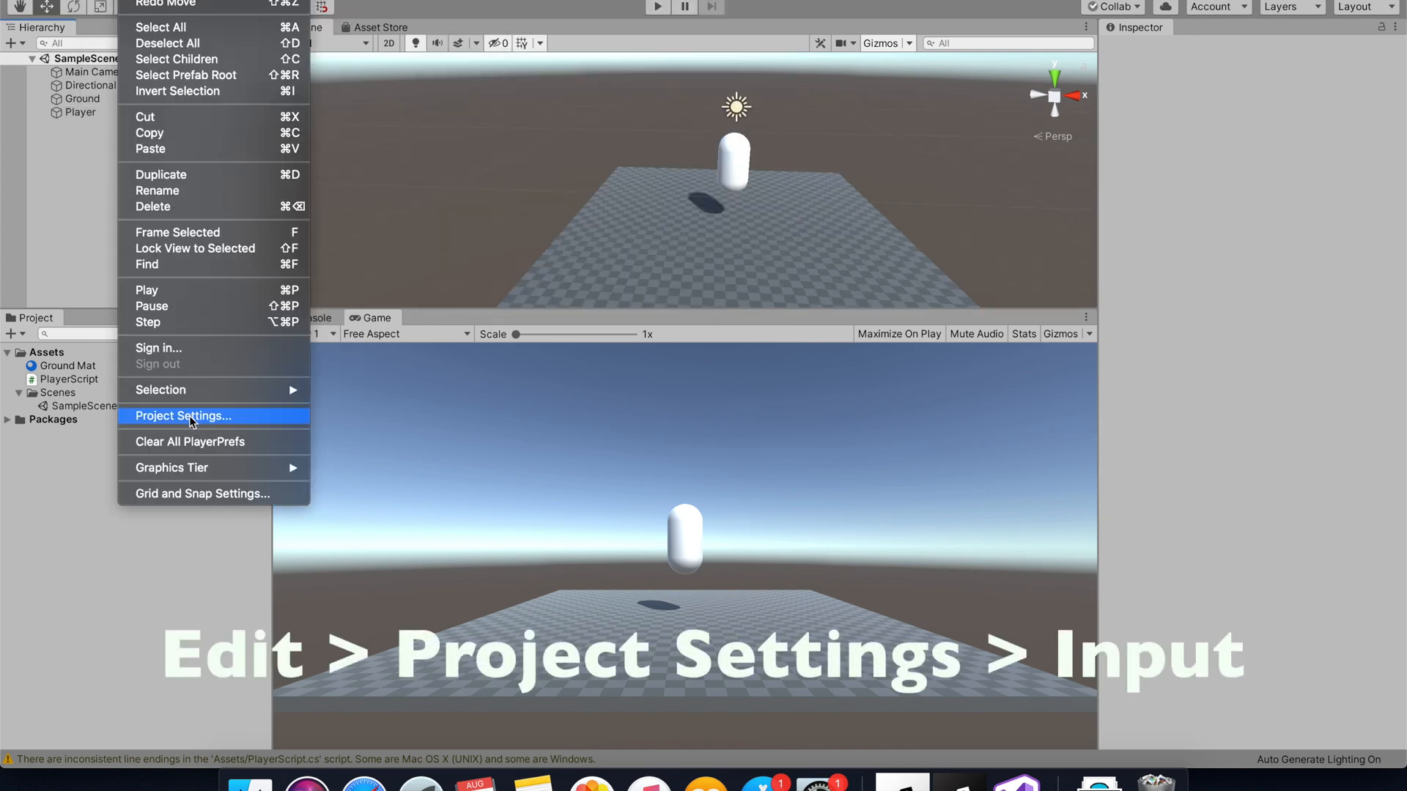
click(184, 416)
drag(234, 2, 619, 169)
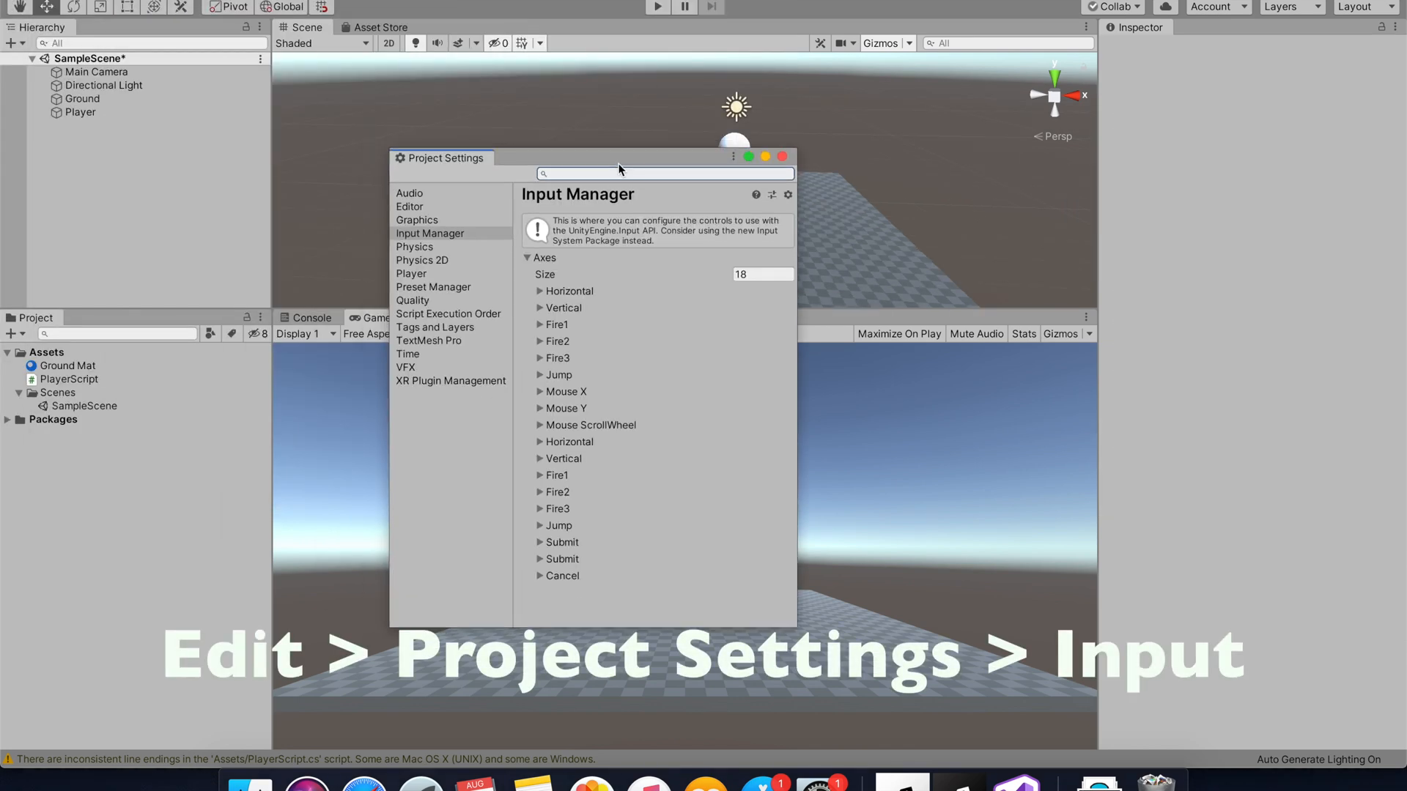
drag(453, 167, 1199, 29)
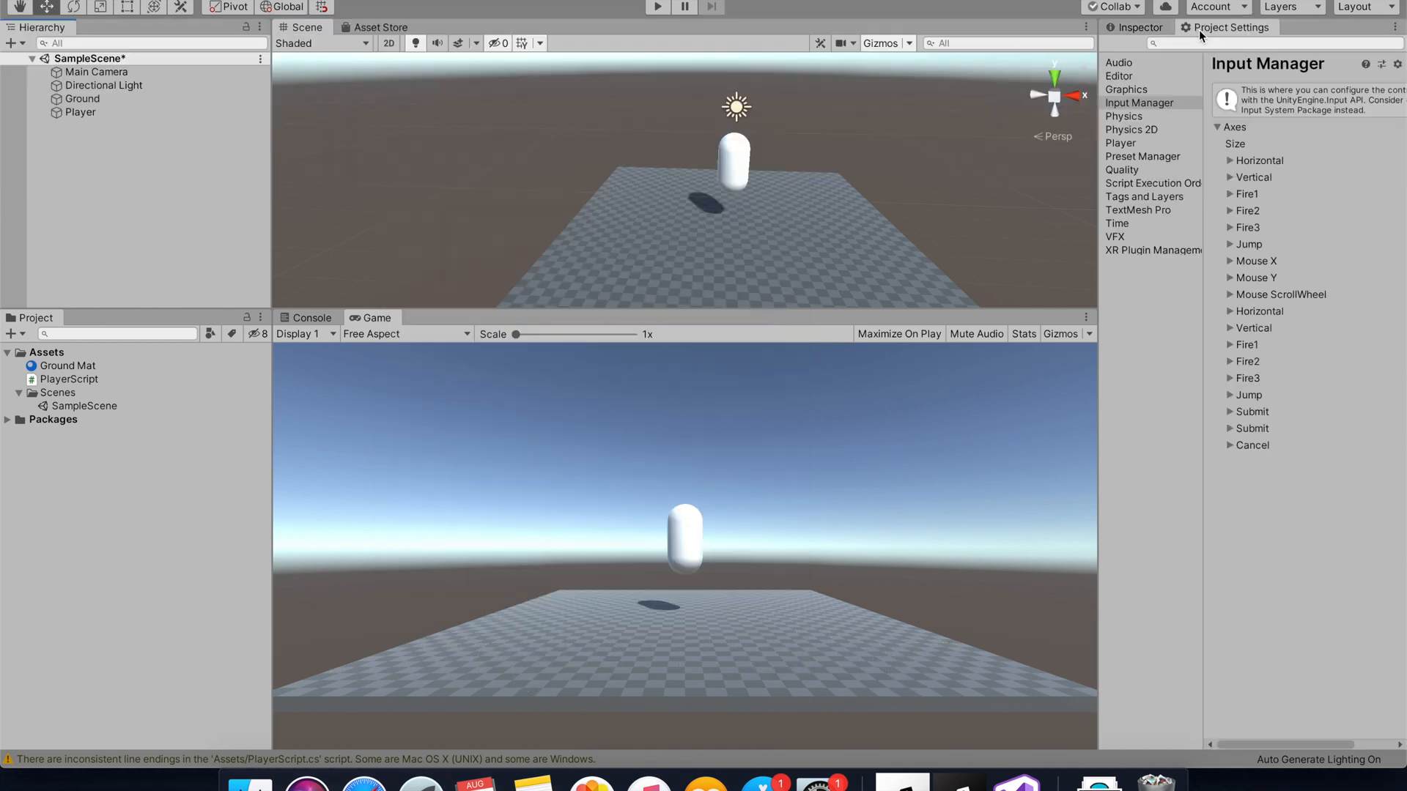
- Show the Input Manager category in Project Settings and widen the docked panel
click(1118, 117)
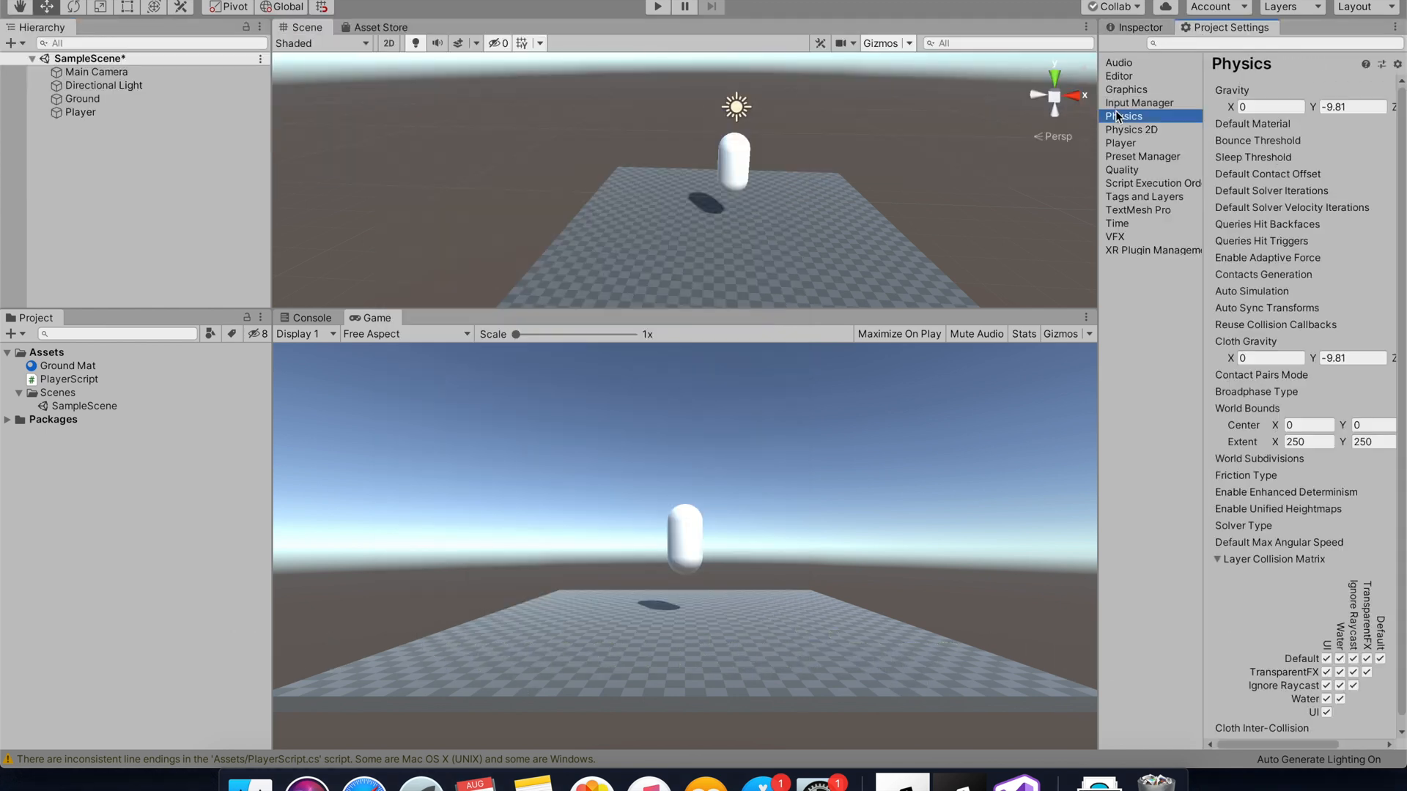
click(1145, 104)
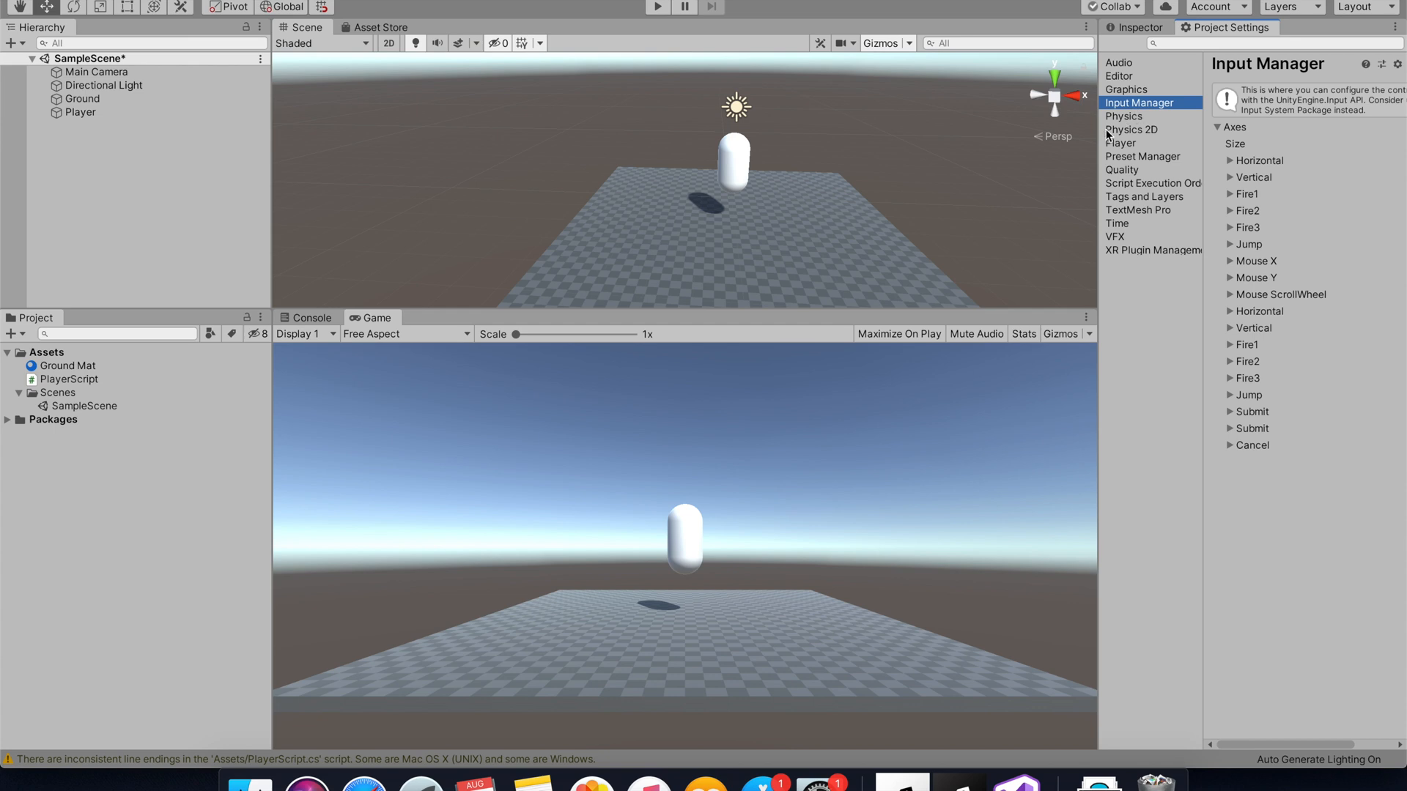
click(1106, 129)
click(1126, 103)
drag(1099, 271, 827, 277)
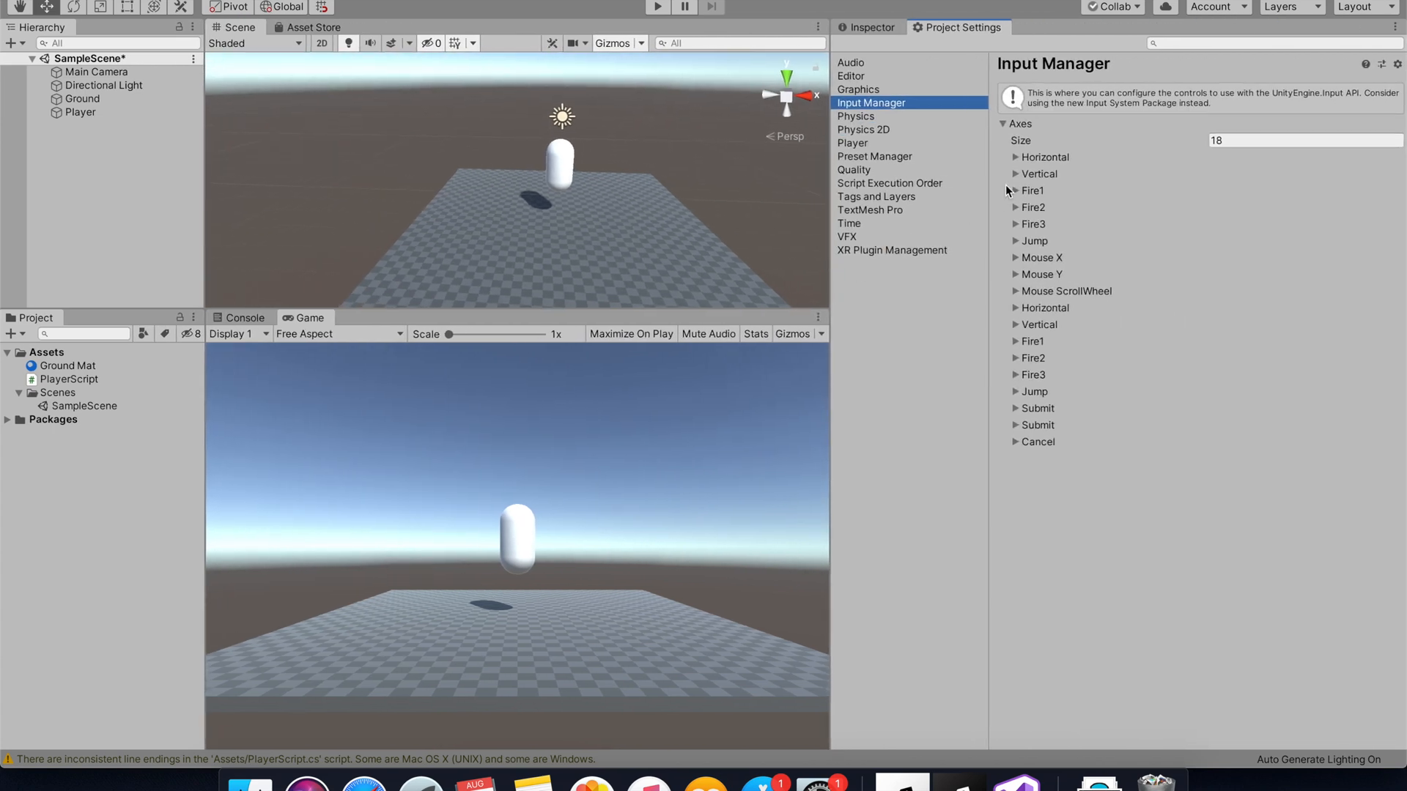
- Examine the positive, negative and alternate buttons assigned to the Horizontal and Vertical axes in the Input Manager
click(1017, 122)
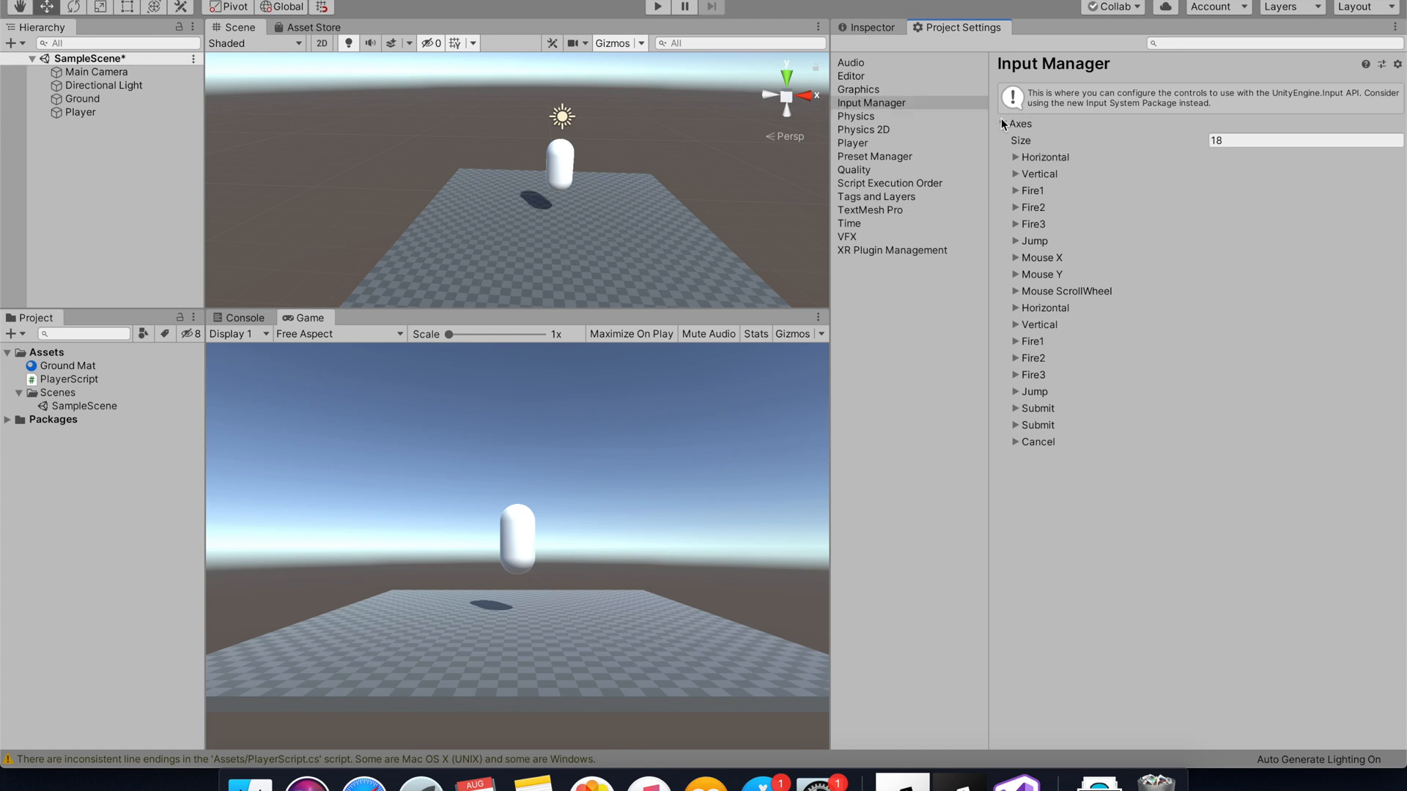
click(1015, 157)
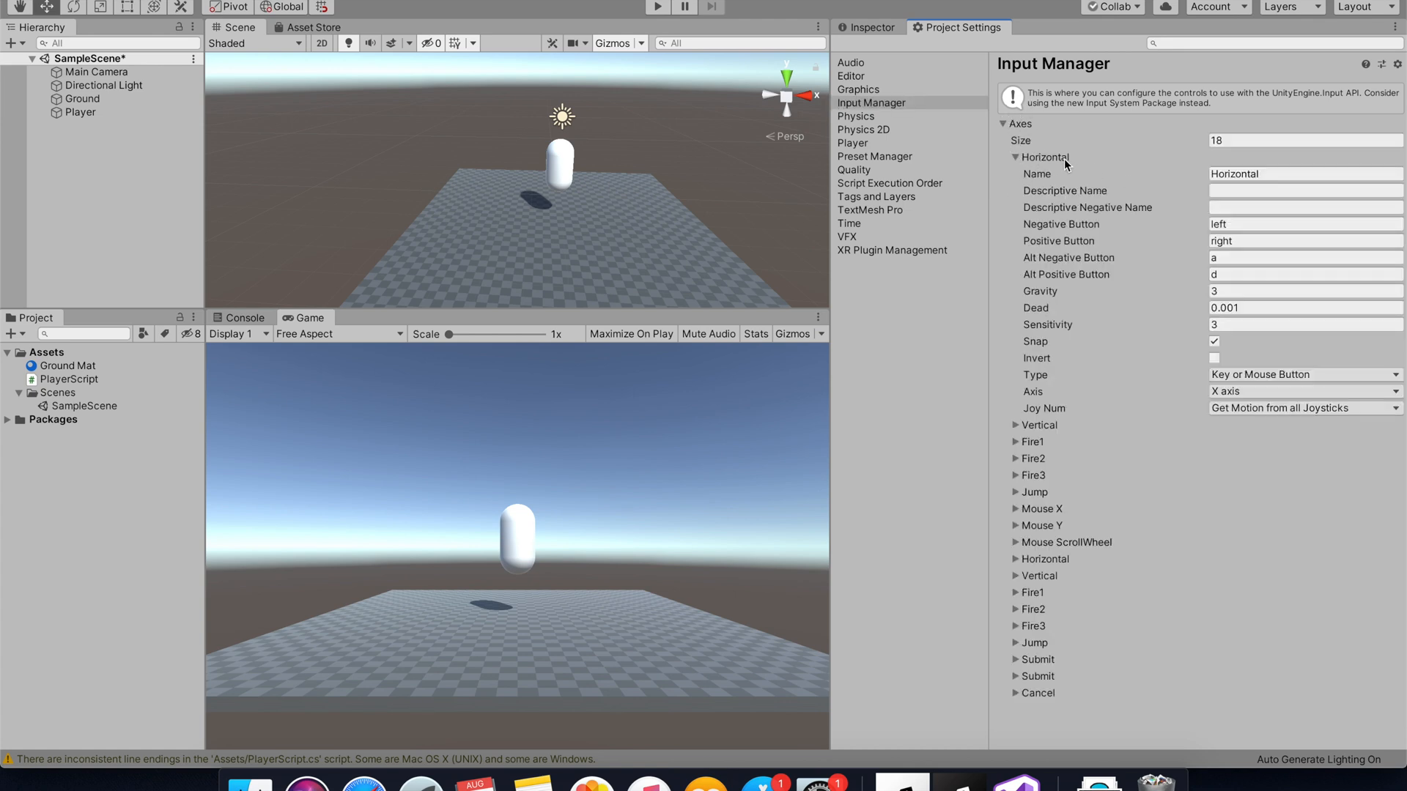
drag(1231, 224, 1202, 247)
click(1188, 240)
click(1015, 157)
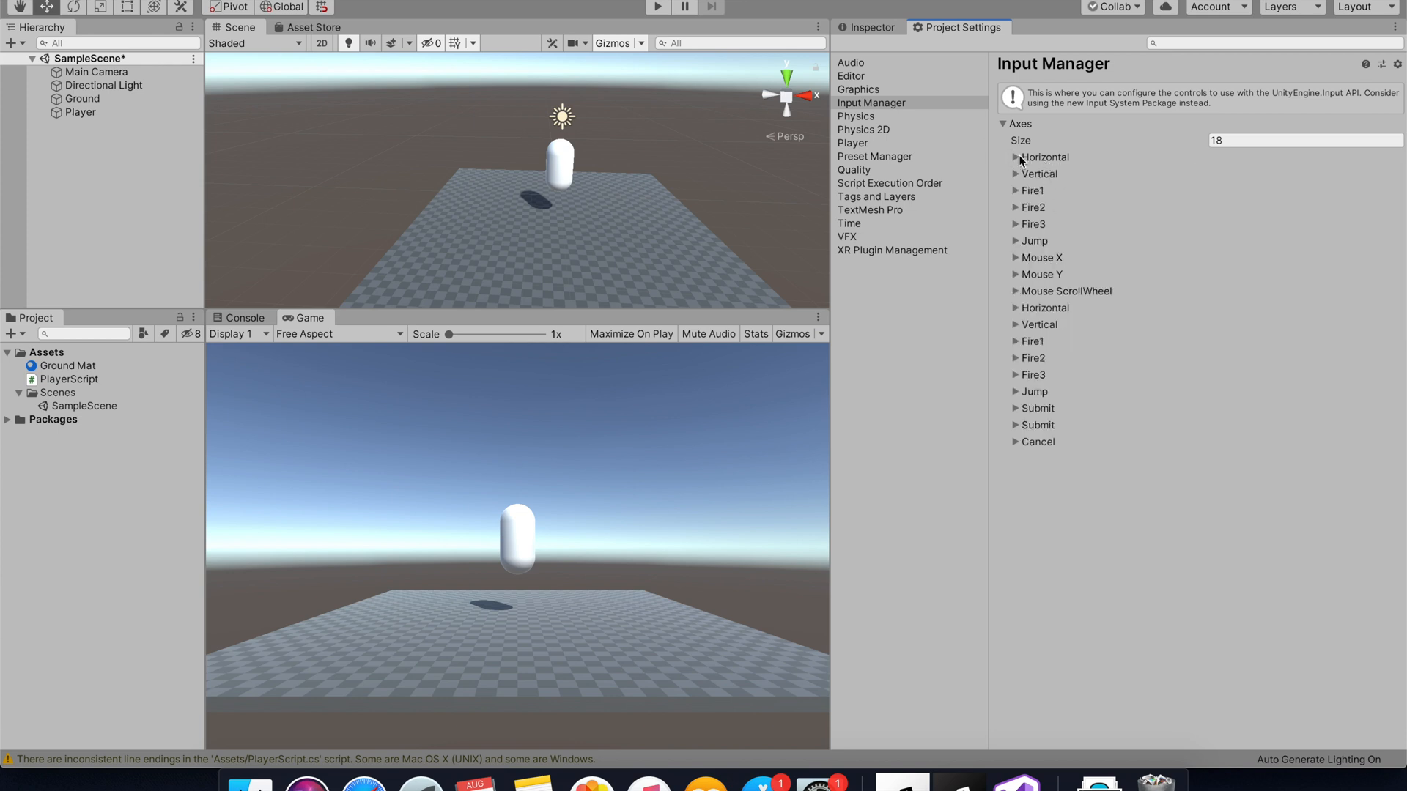
click(1015, 174)
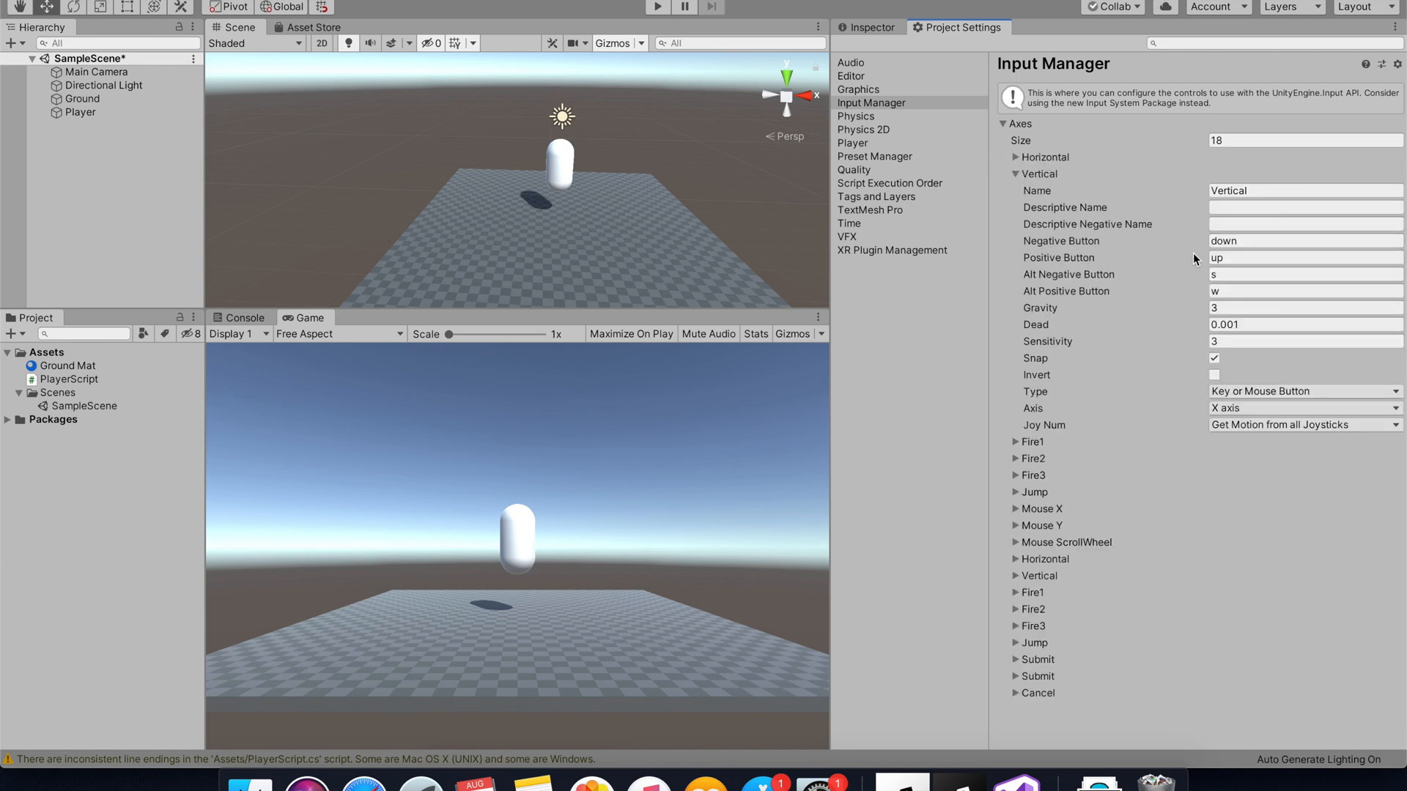
click(1219, 273)
click(1222, 290)
click(1015, 157)
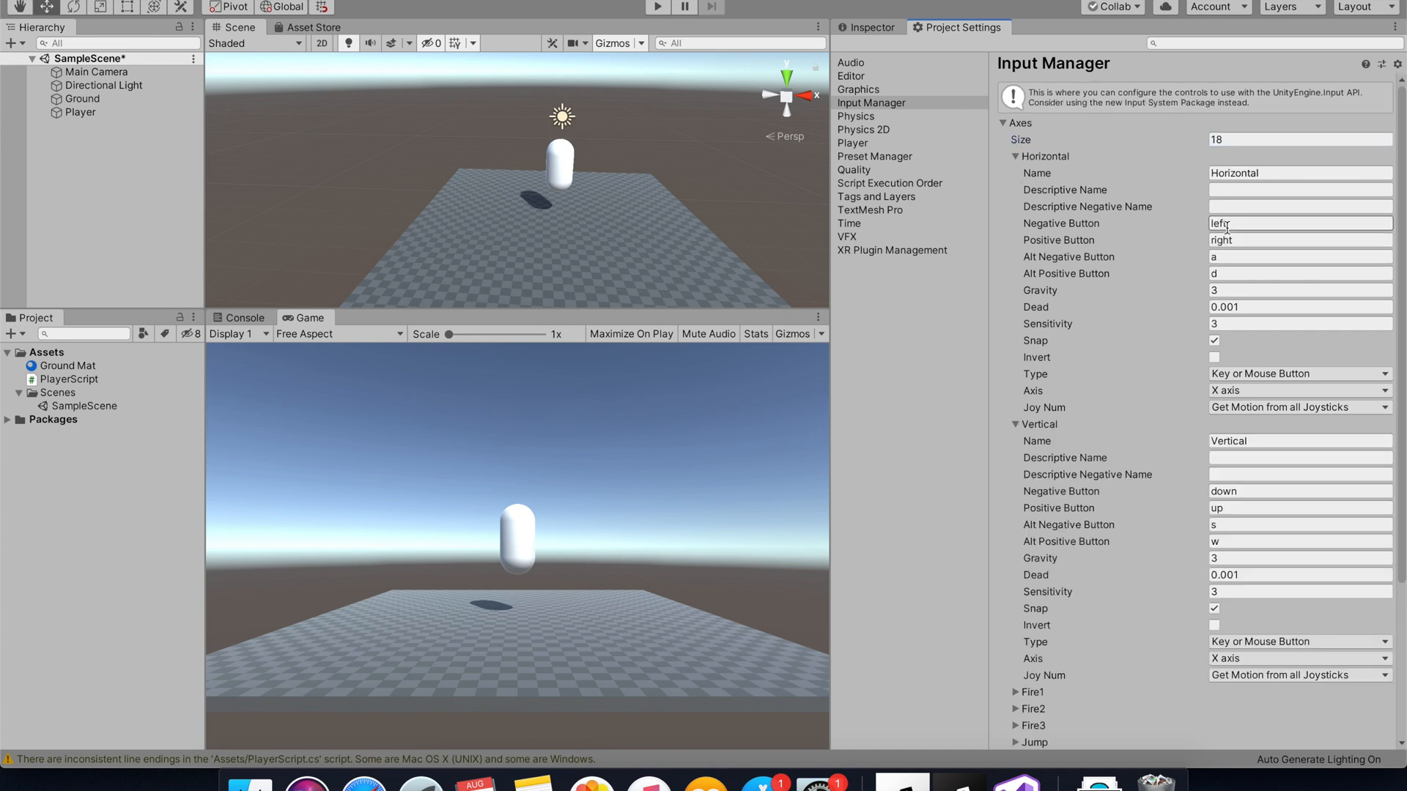
click(1015, 157)
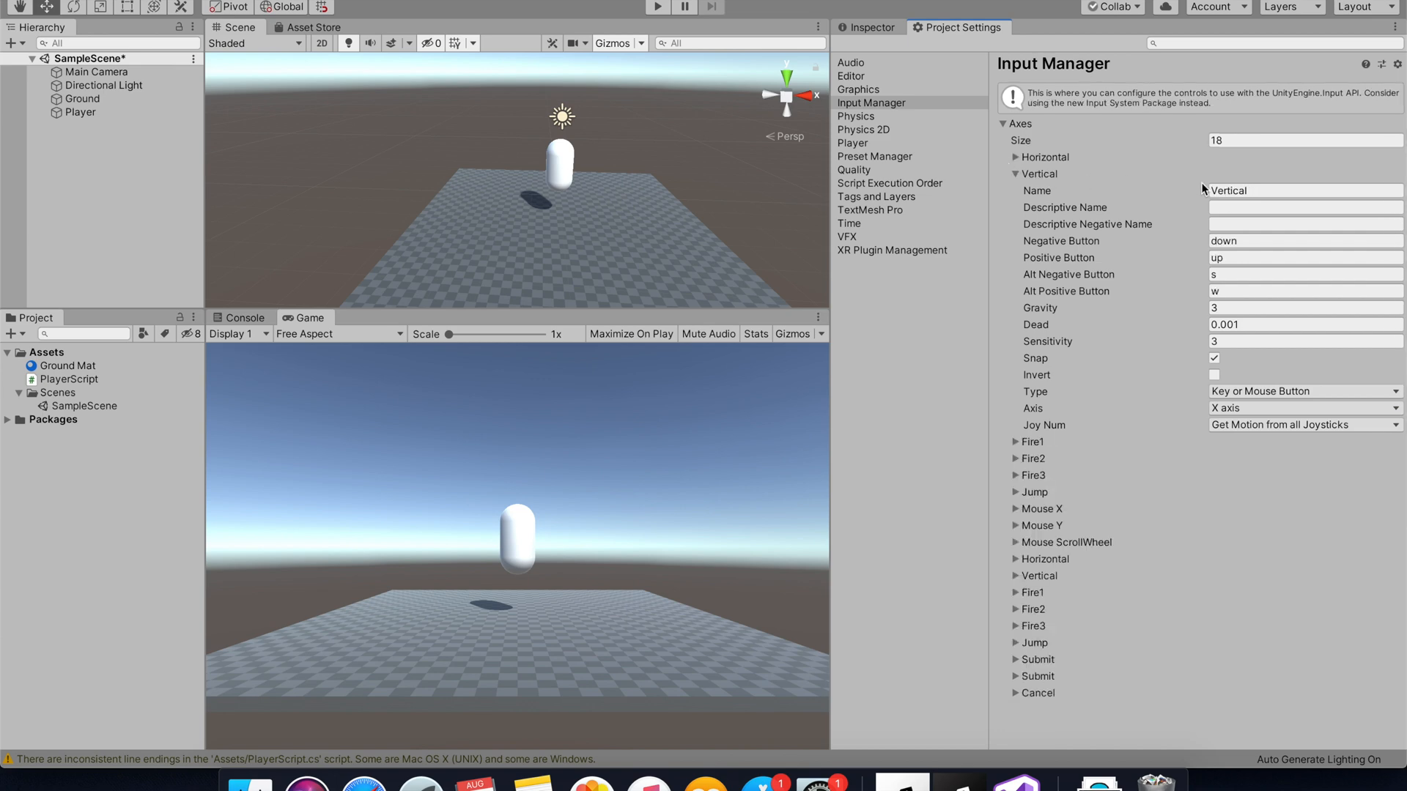
click(1014, 174)
- Switch to Visual Studio, enter "Horizontal" as the GetAxis name, and replace Translate's Z argument with a copy of that call
key(ctrl+Right)
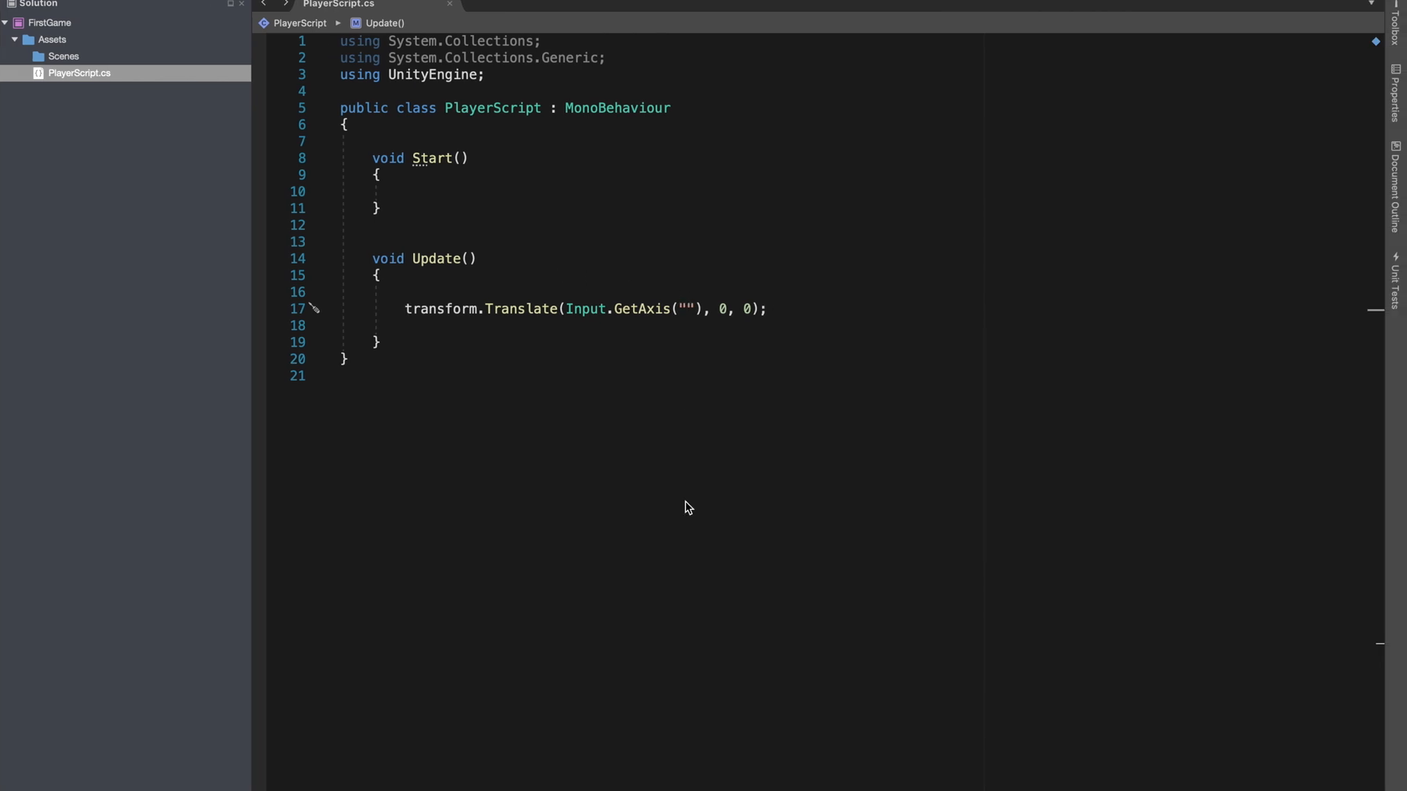
text(Horizontal)
drag(783, 308, 565, 309)
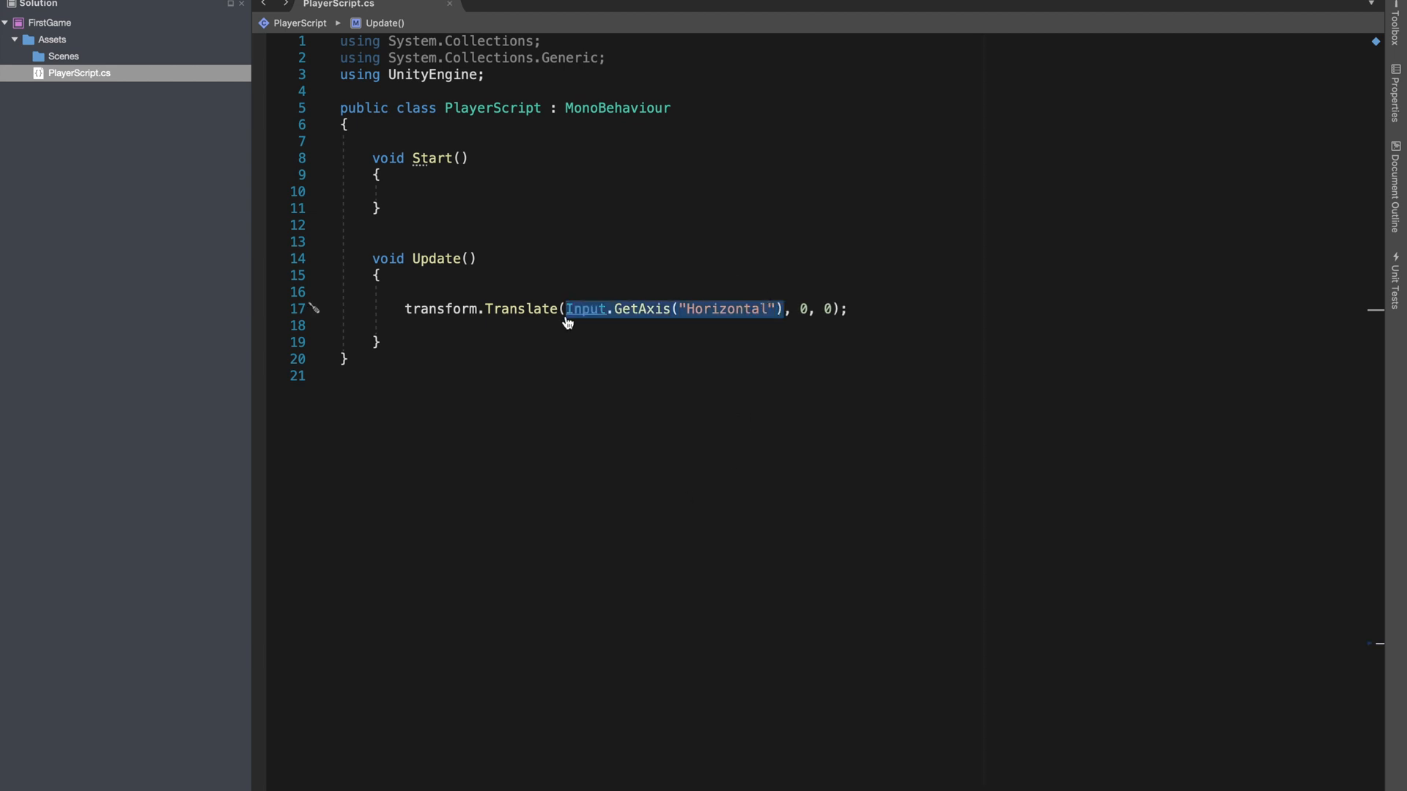
key(super+c)
click(833, 308)
key(BackSpace)
key(super+v)
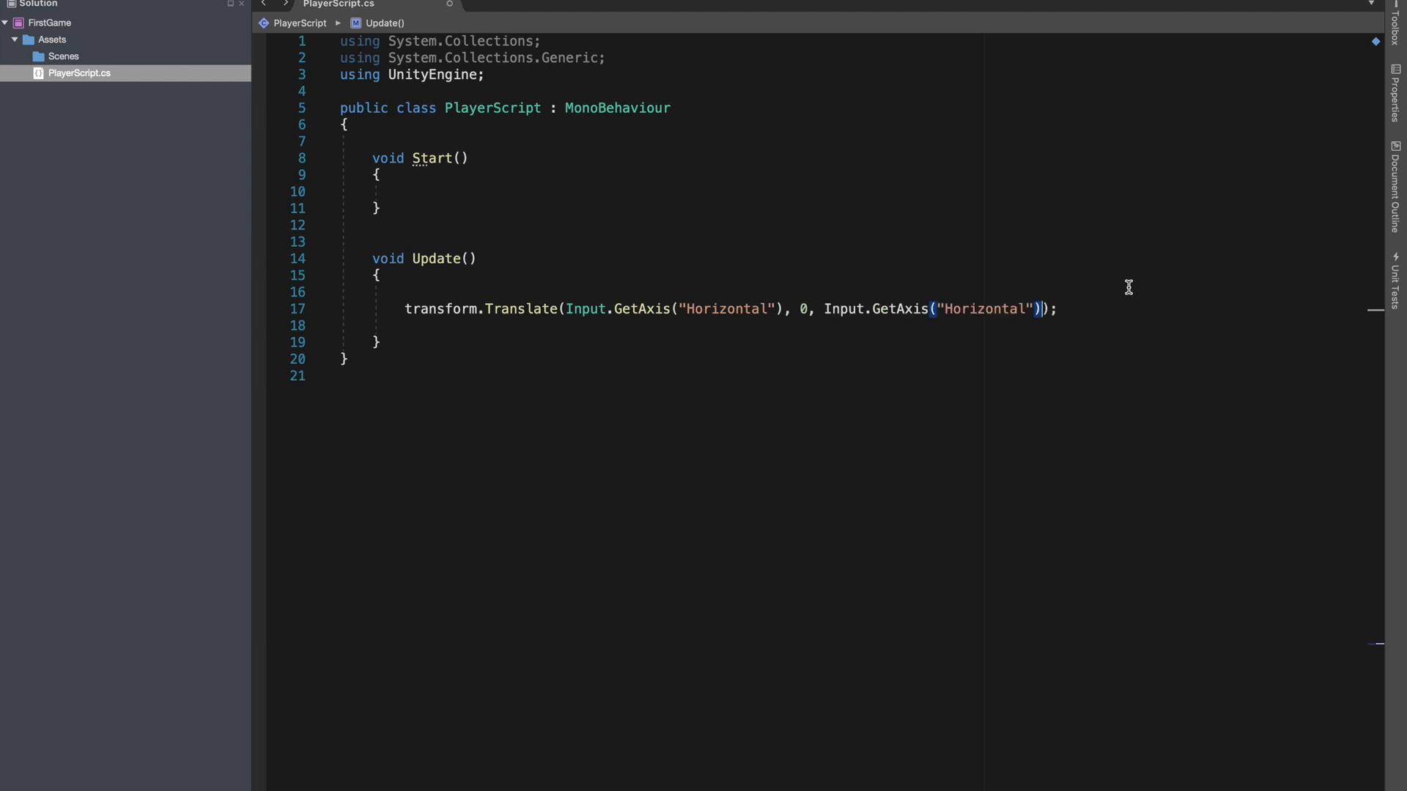
- Change the axis name in Translate's Z argument to "Vertical" and save the script
drag(1028, 308, 952, 308)
key(BackSpace)
text(Vertical)
click(1067, 313)
- Switch to Unity, narrow the Project Settings panel, and run the scene to test the axis-based movement before stopping it
key(super+Tab)
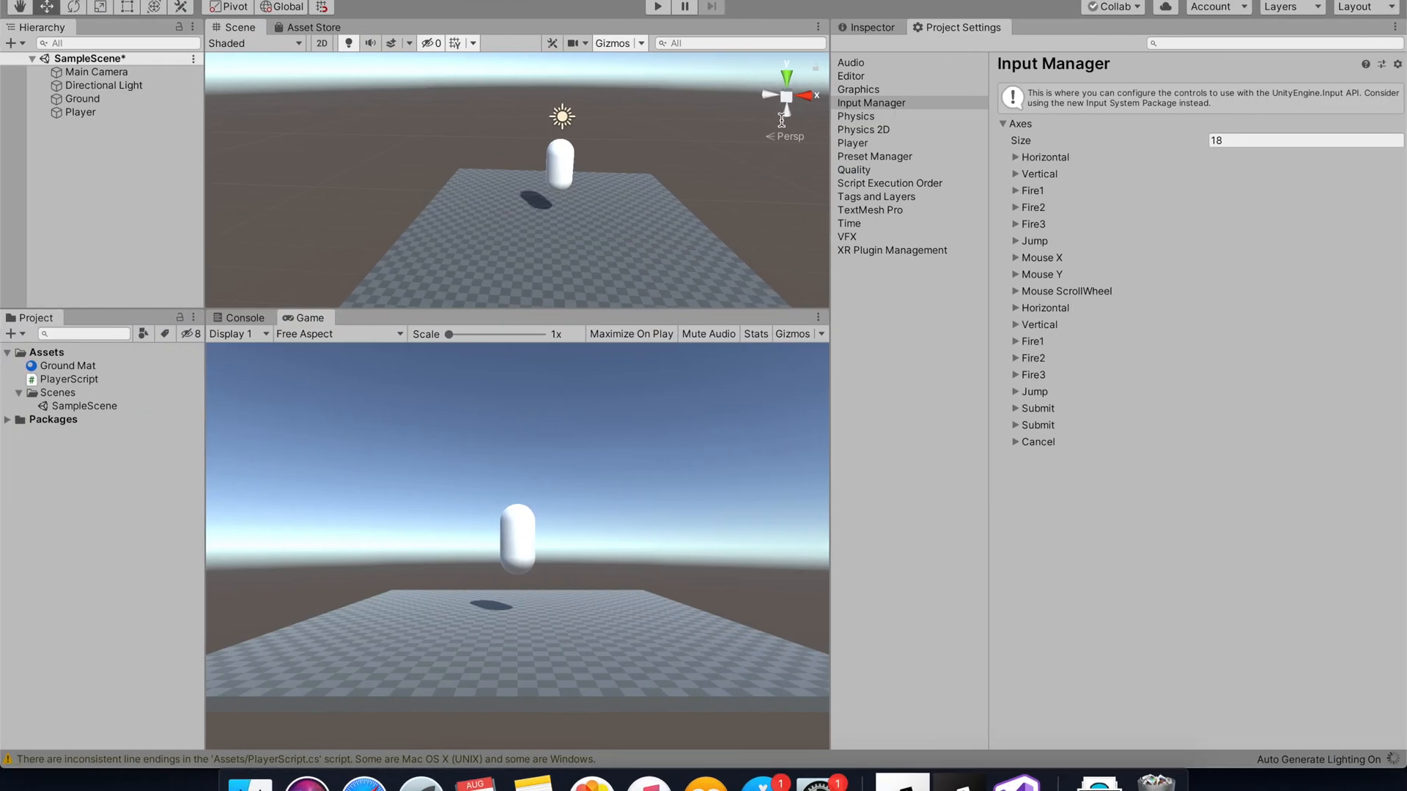
drag(831, 277, 1090, 266)
click(657, 6)
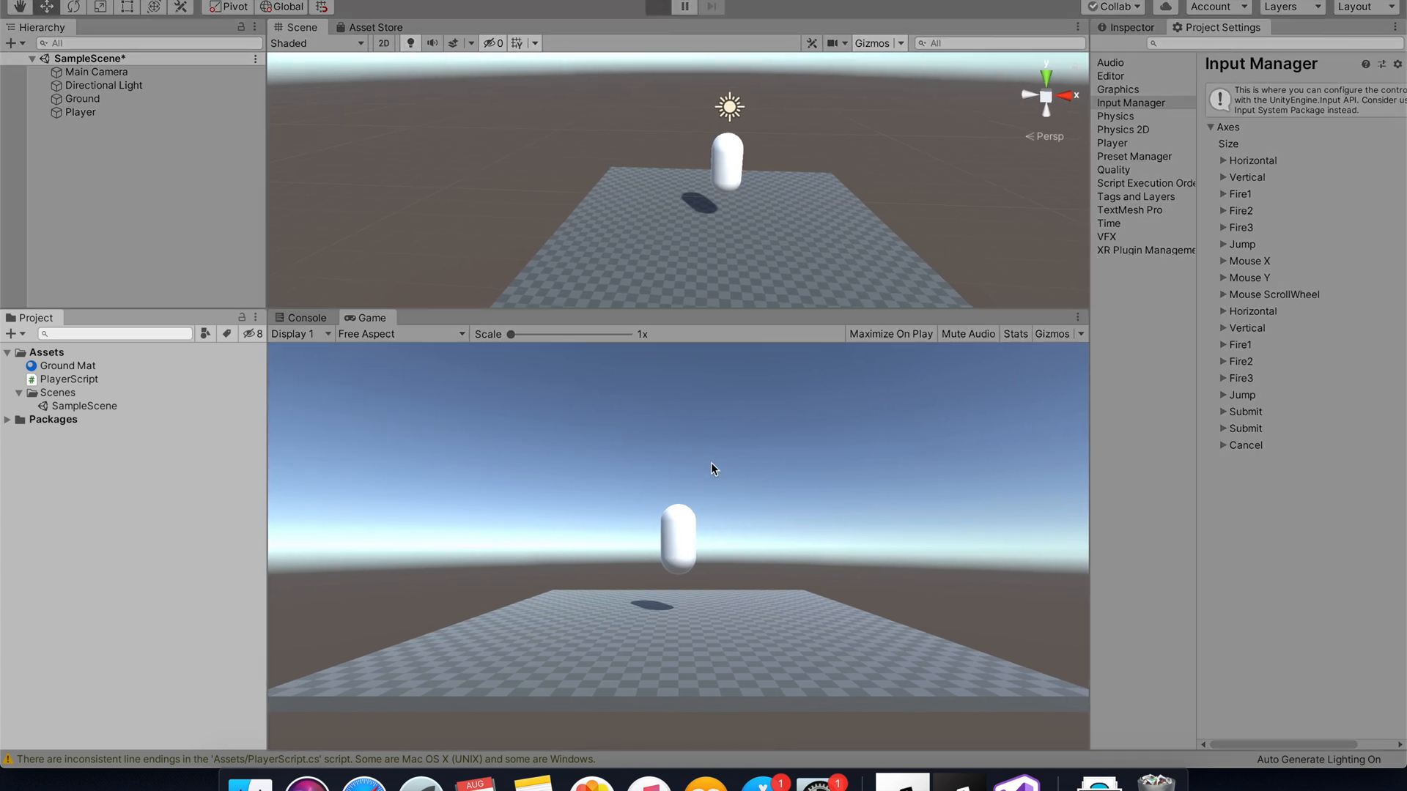
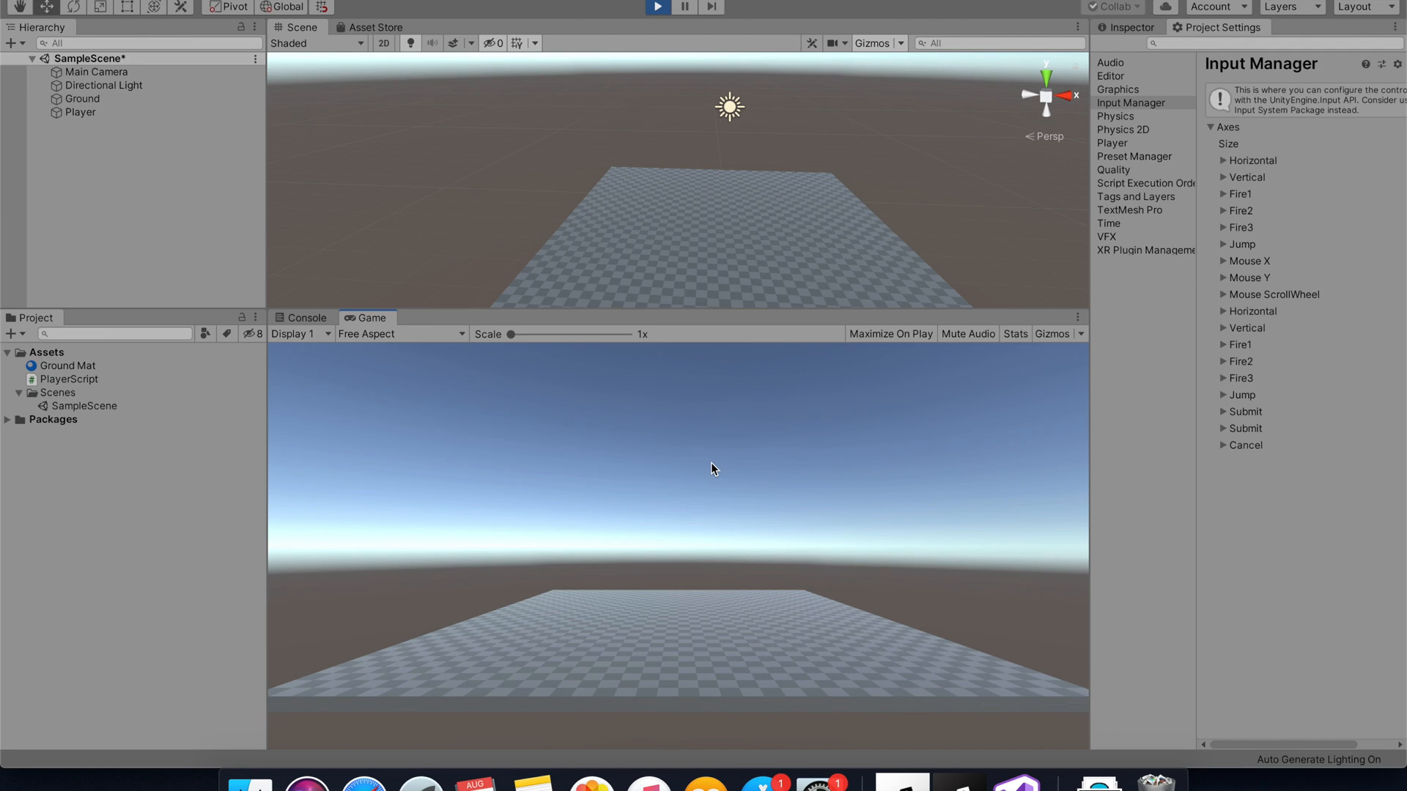
click(657, 6)
- Switch to Visual Studio, multiply the Horizontal GetAxis call by Time.deltaTime, and save the script
key(super+Tab)
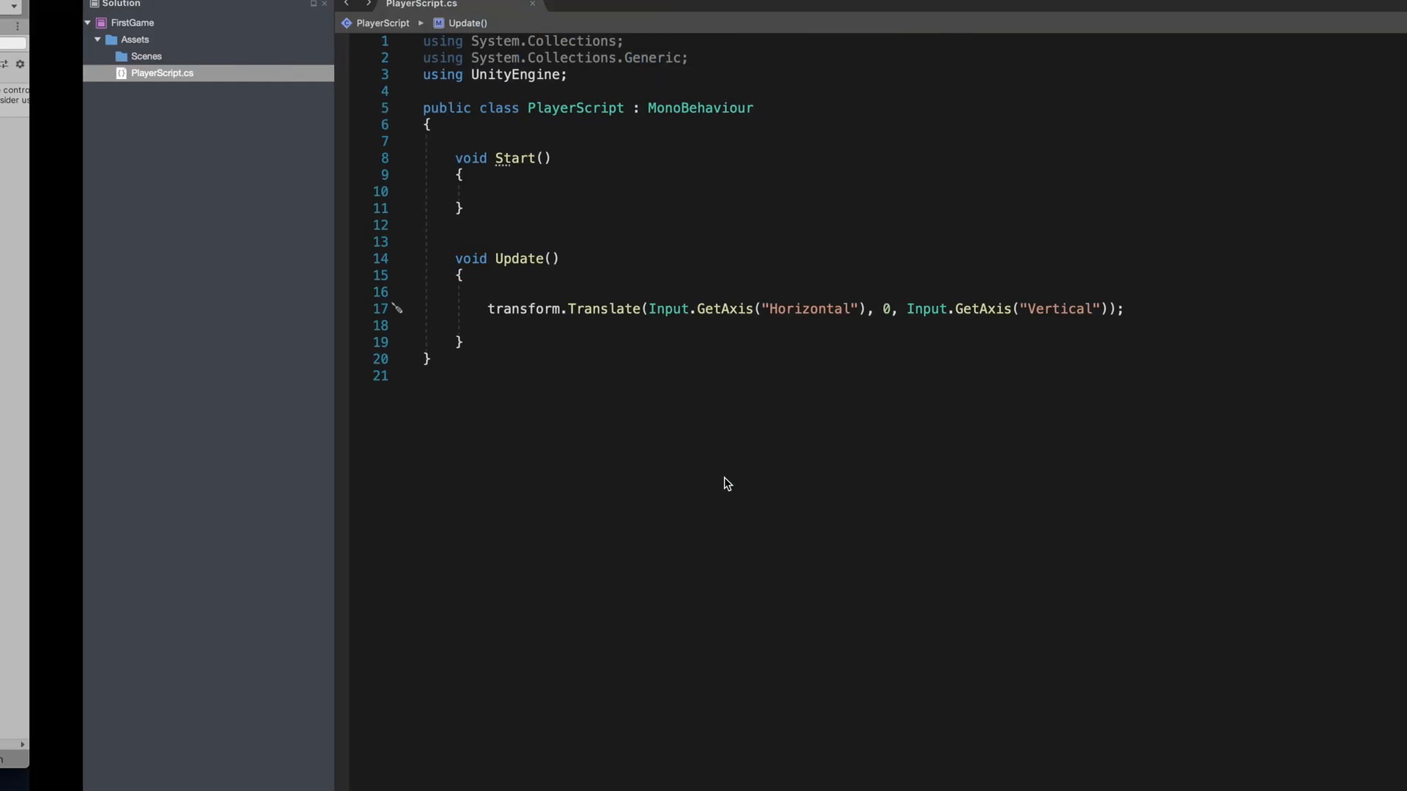
click(783, 308)
text(* )
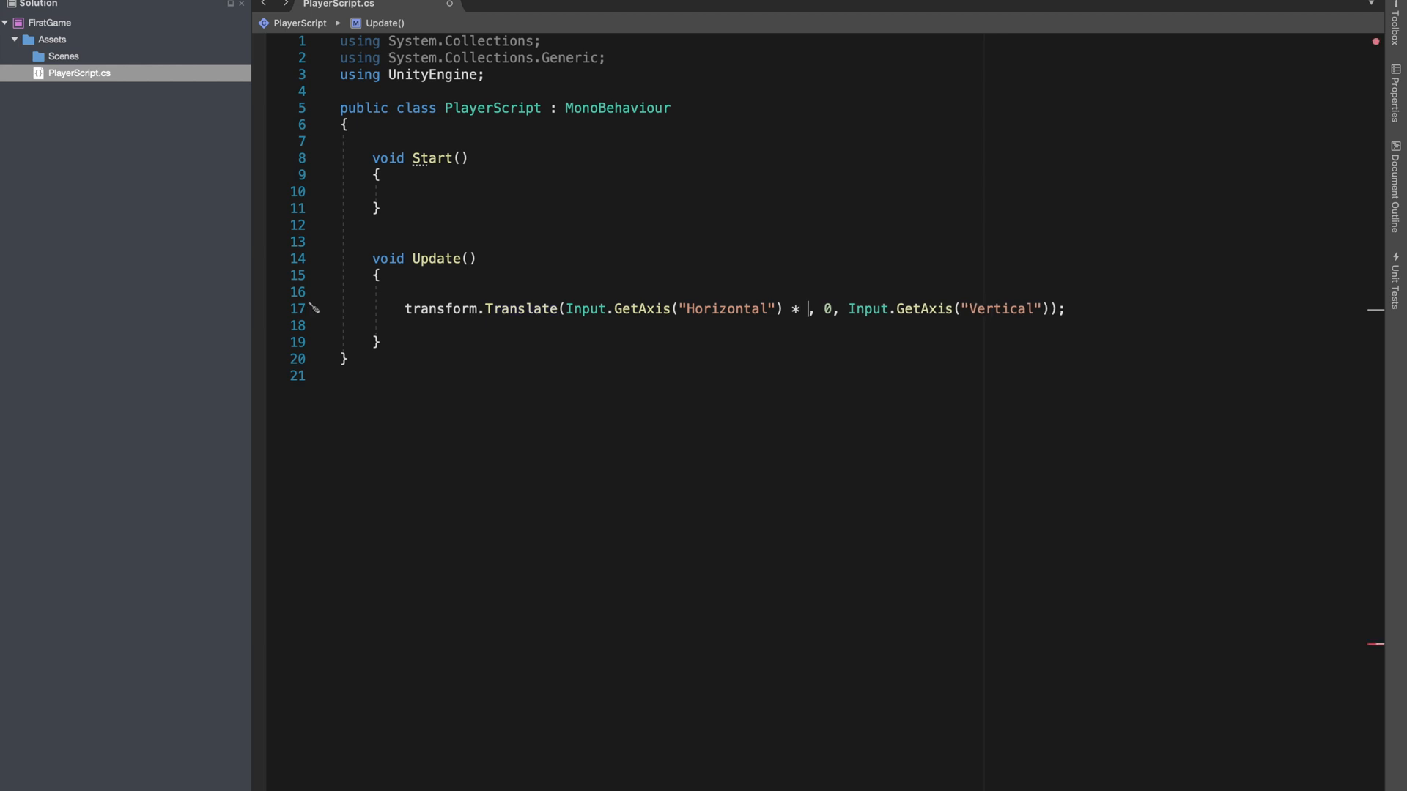
text(Time e)
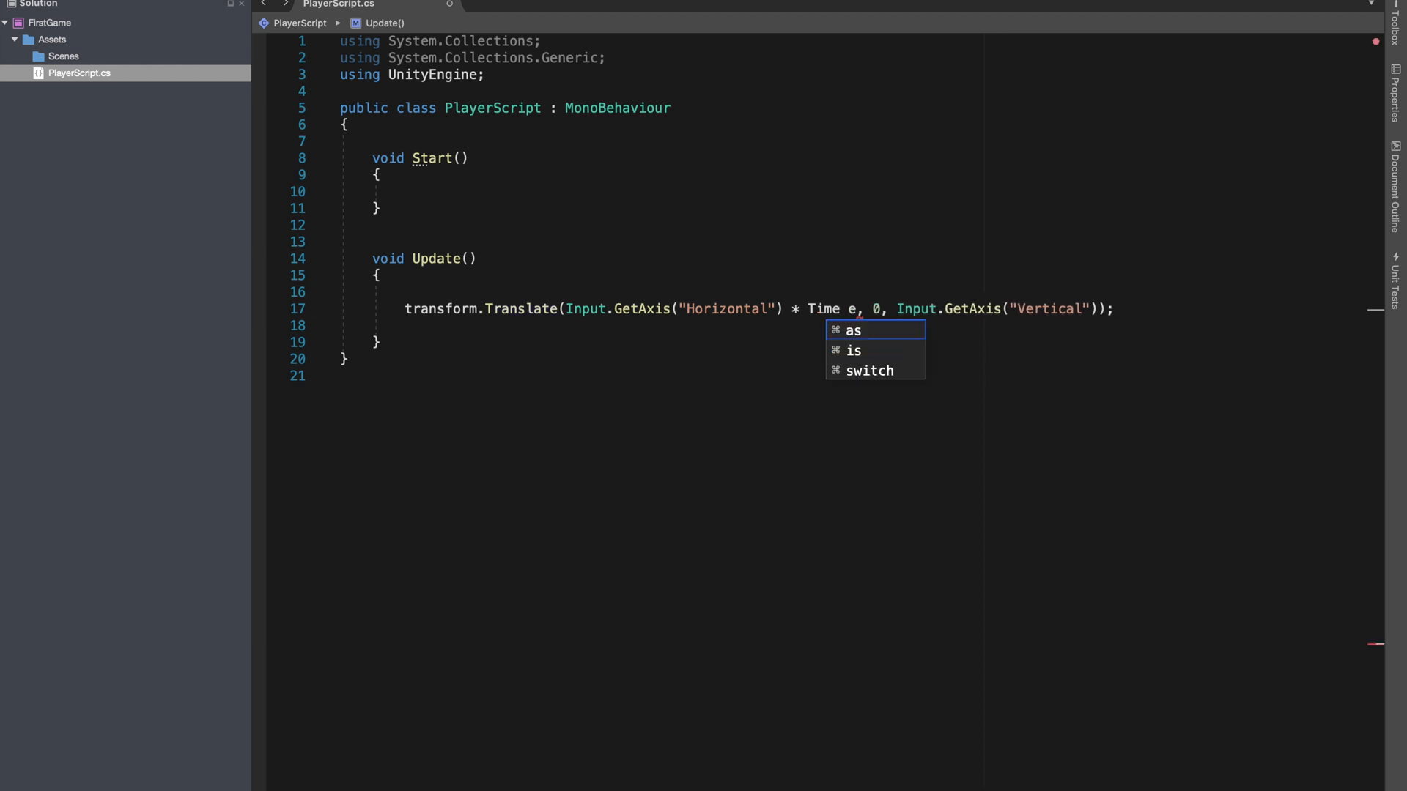
key(Escape)
text(.de)
key(Return)
key(super+s)
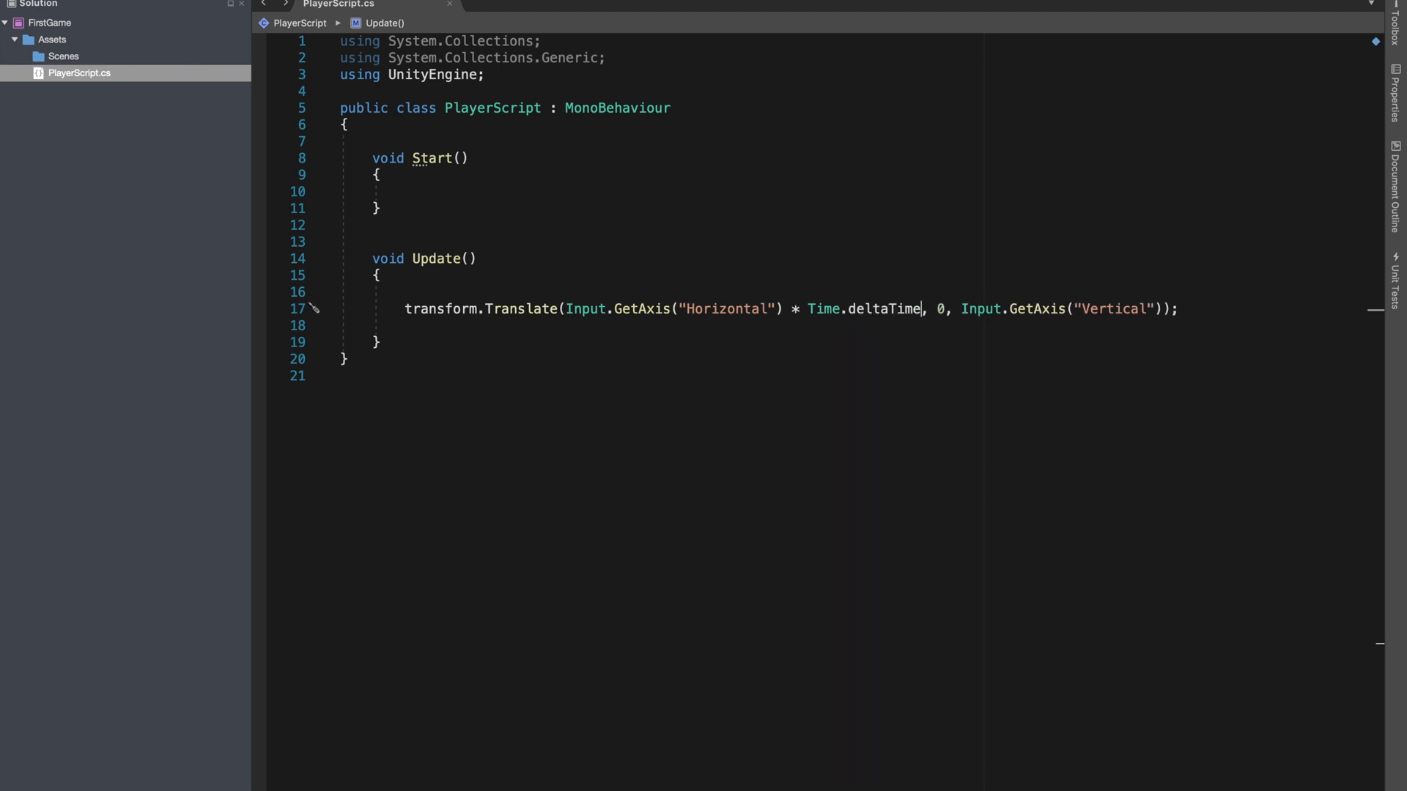
- Multiply the Vertical GetAxis call by Time.deltaTime and save the script
click(1163, 310)
text(* Time.de)
key(Return)
click(1332, 299)
mouse_move(1178, 306)
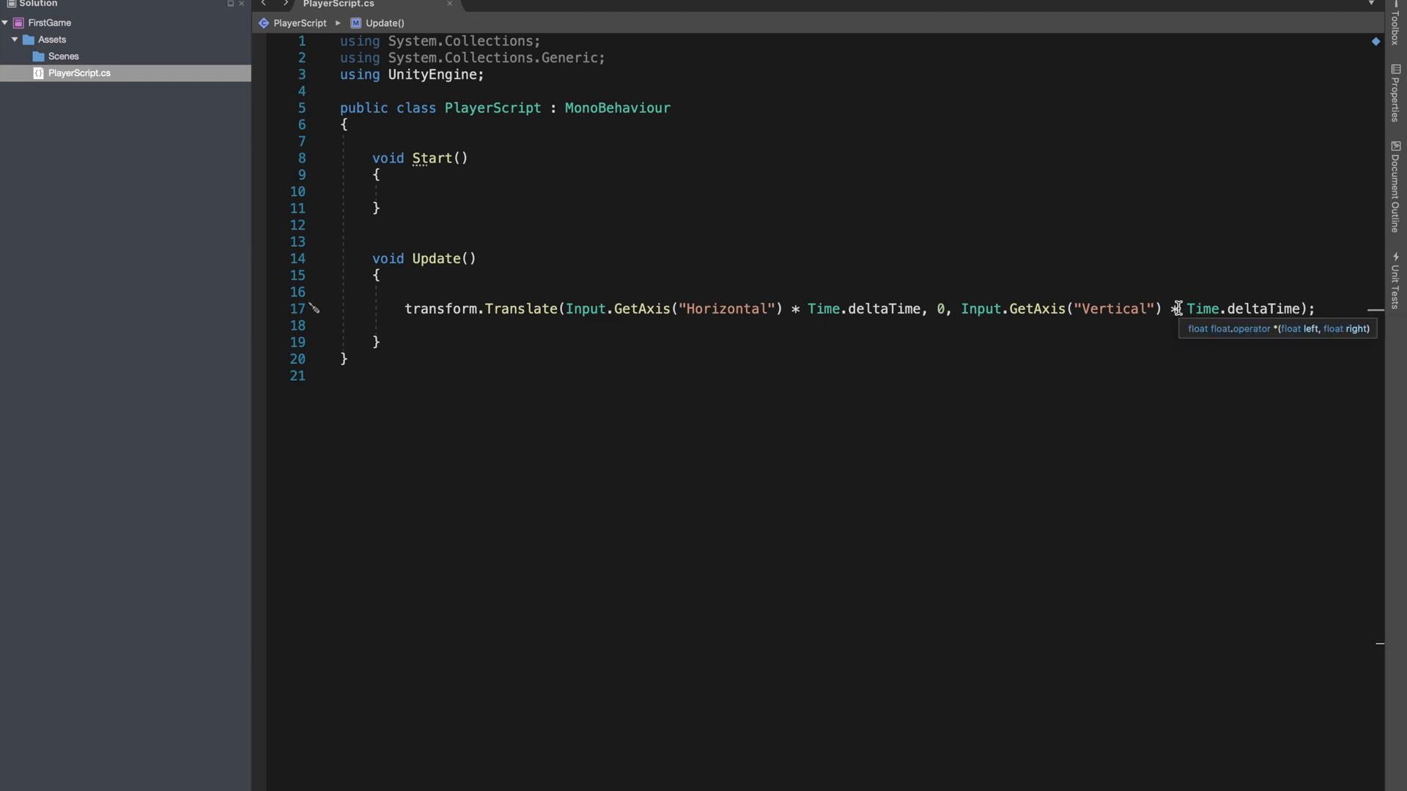
- Remove the blank line above transform.Translate in Update() and save the script
key(BackSpace)
click(407, 322)
key(super+s)
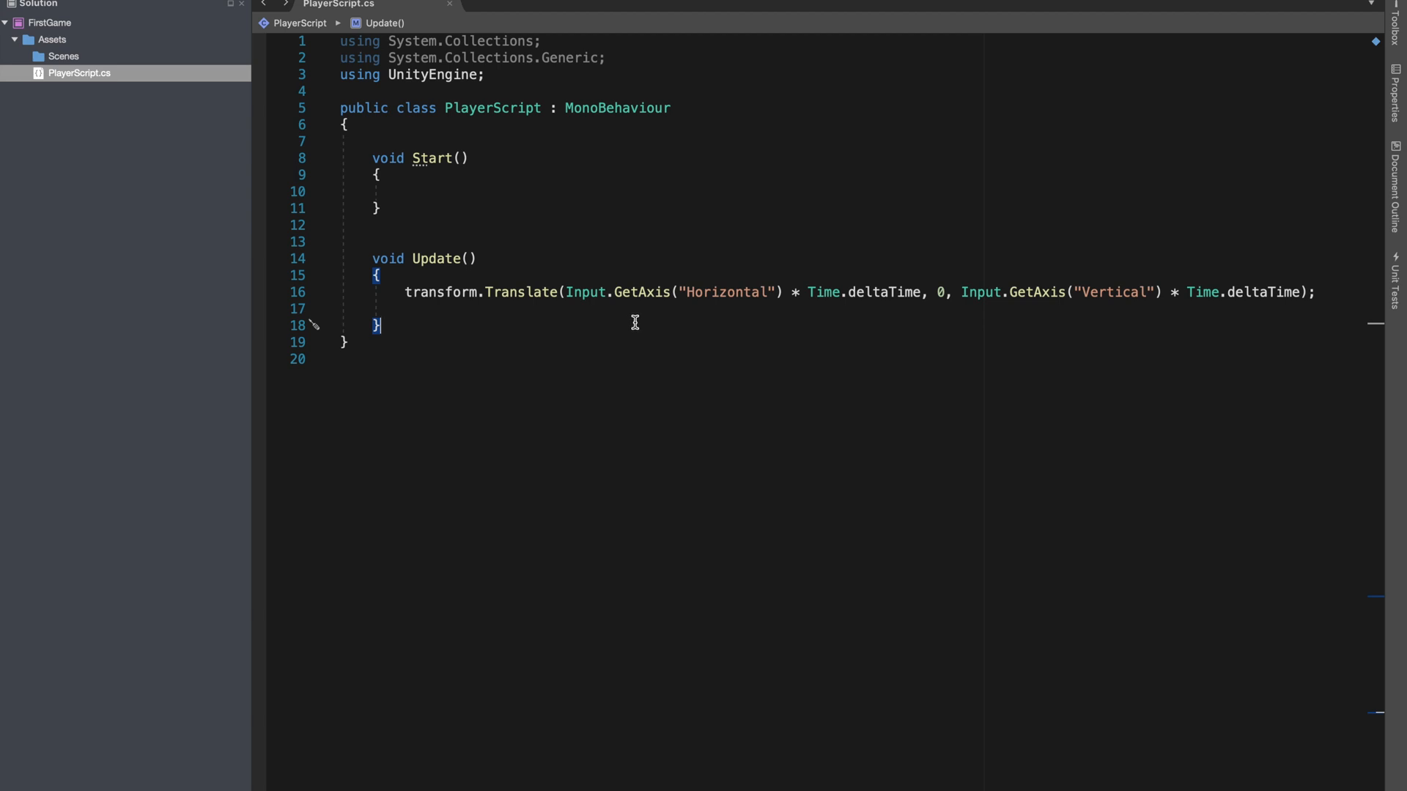
drag(782, 291, 564, 295)
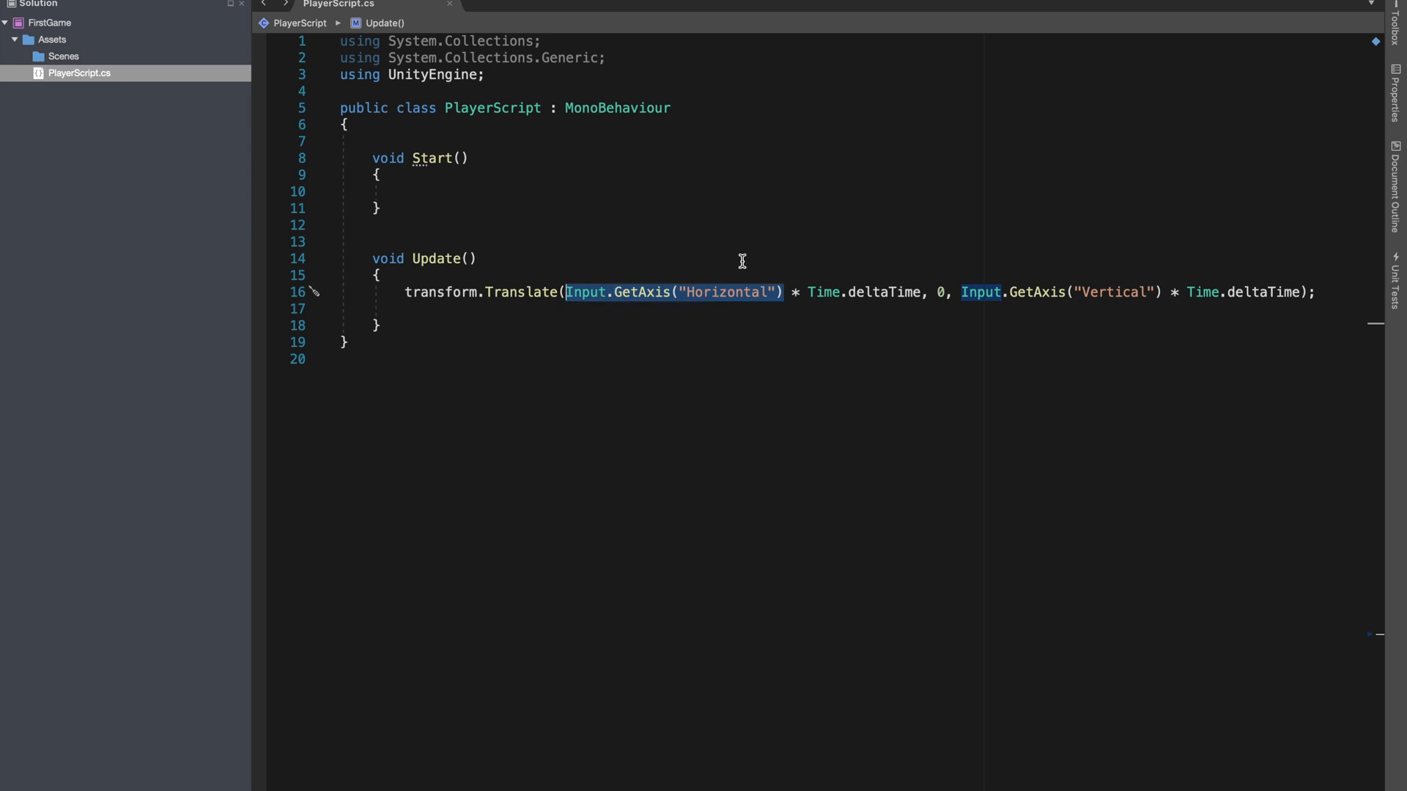
click(1162, 292)
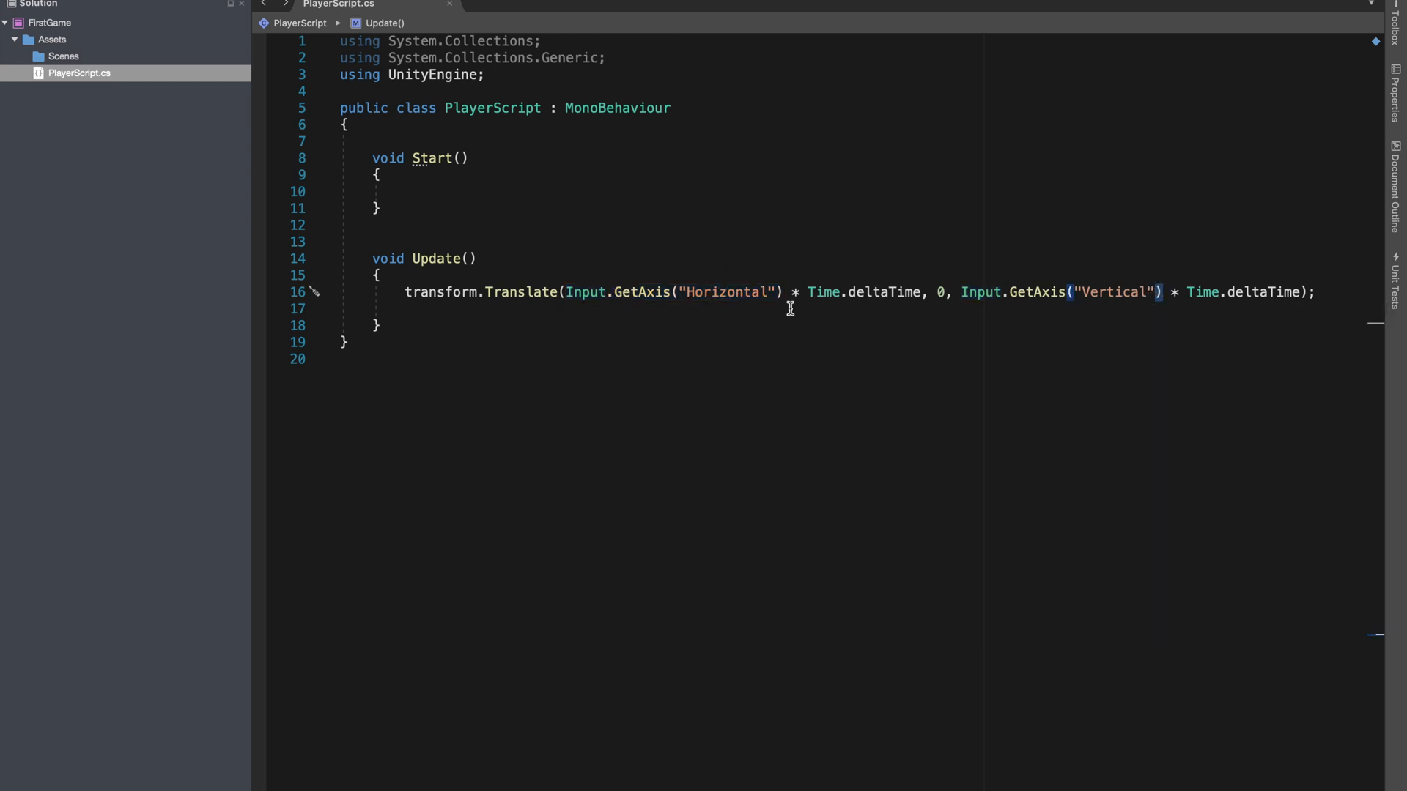
double_click(914, 291)
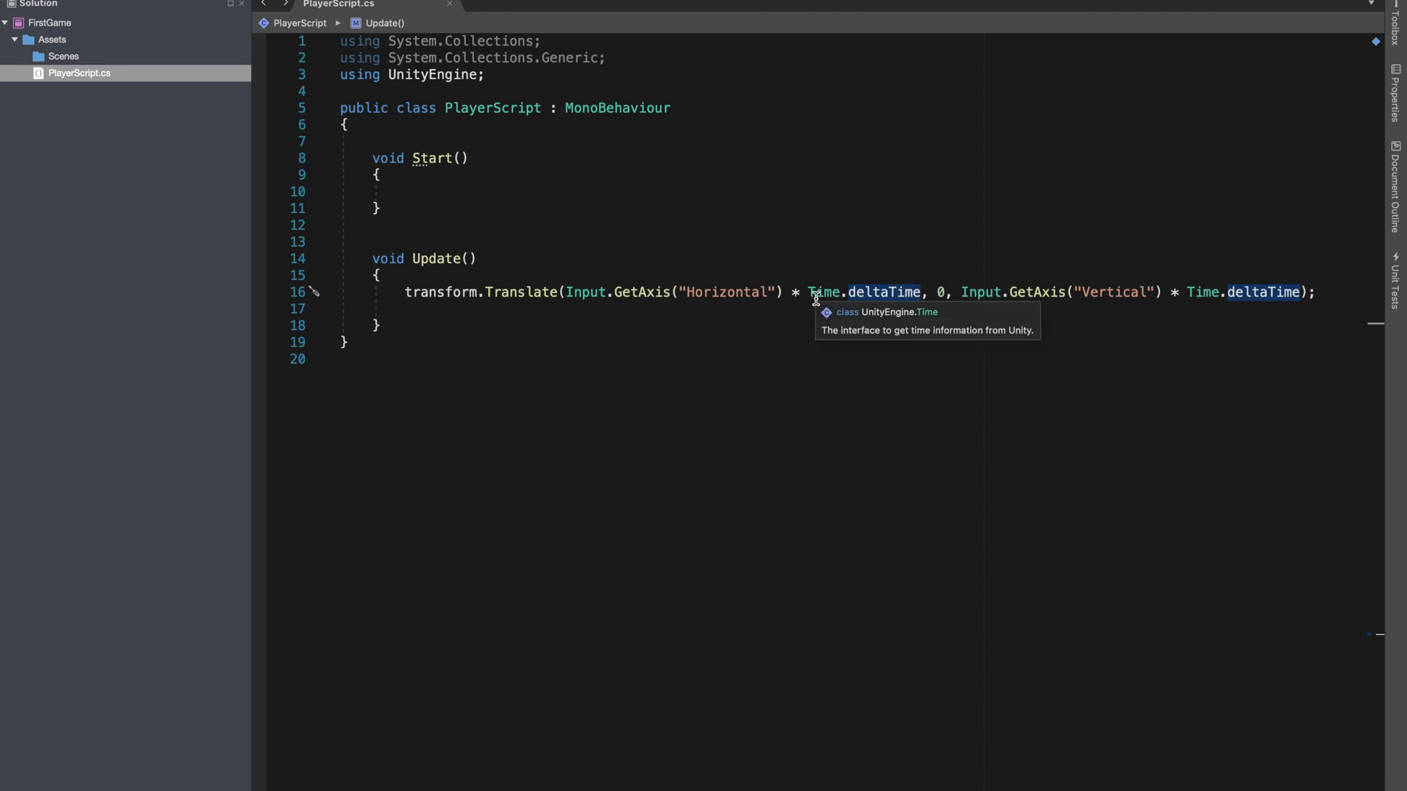
- Replace Time.deltaTime in Translate's X argument with 0.1f
drag(921, 295, 811, 297)
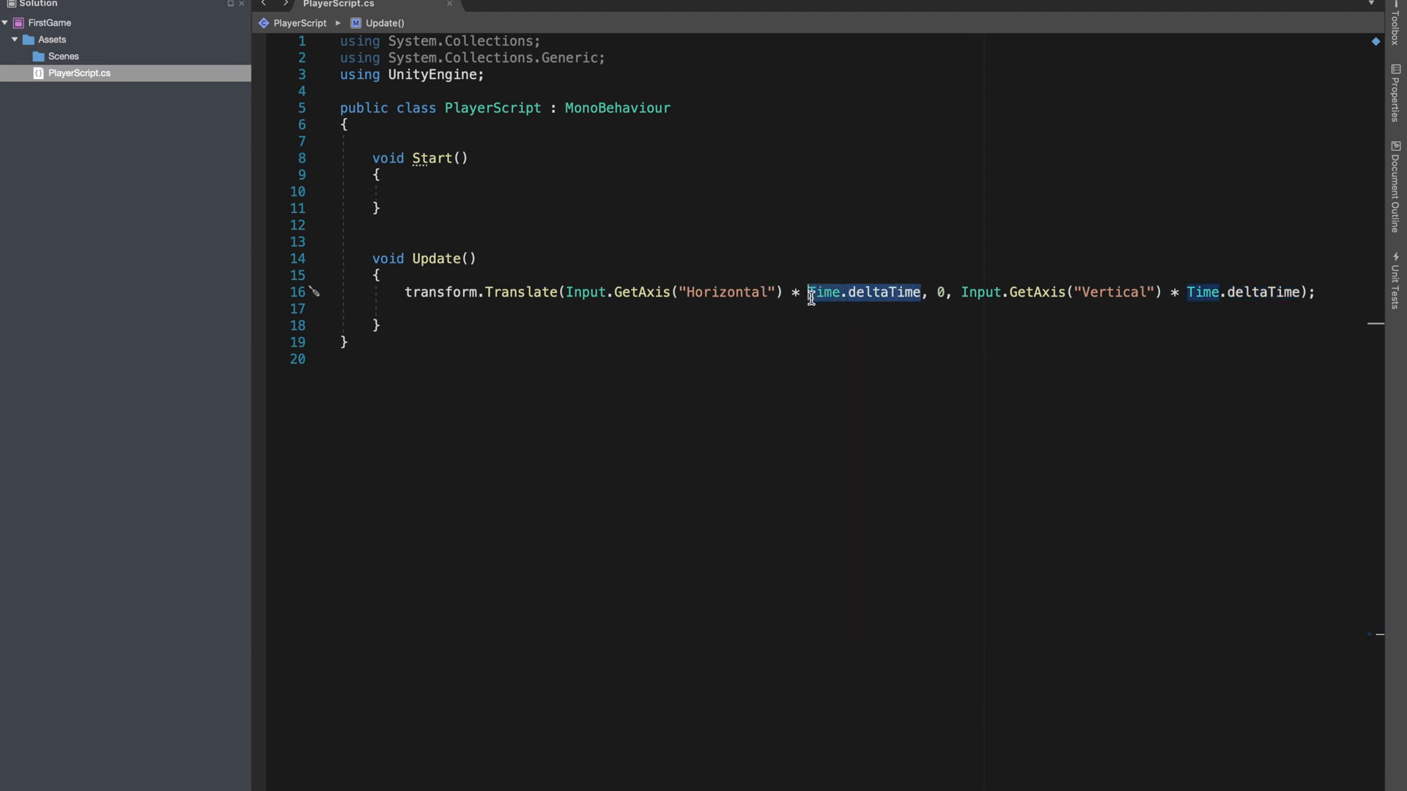
key(BackSpace)
text(0.1f)
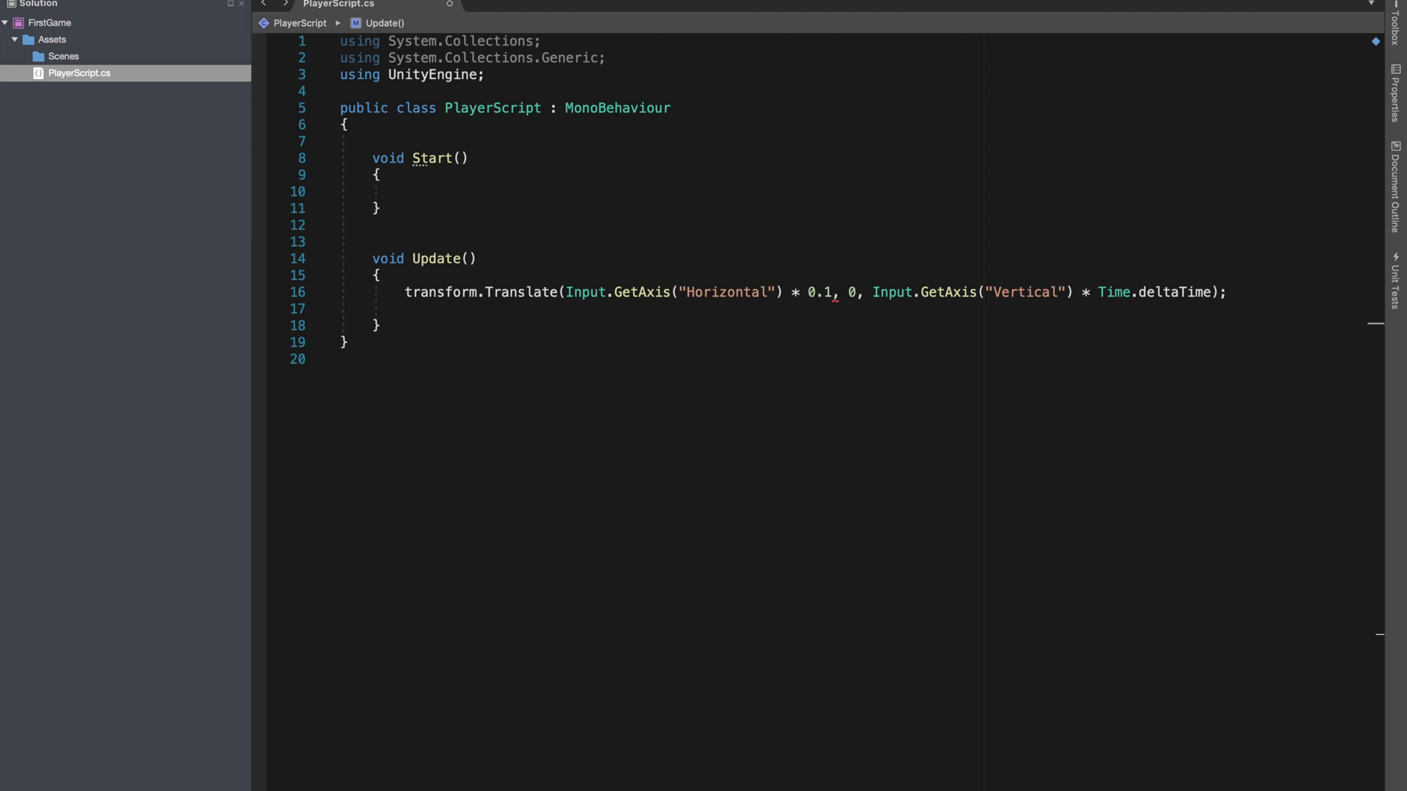
- Undo the 0.1f edit so that Translate's X argument uses Time.deltaTime again
key(BackSpace)
key(BackSpace)
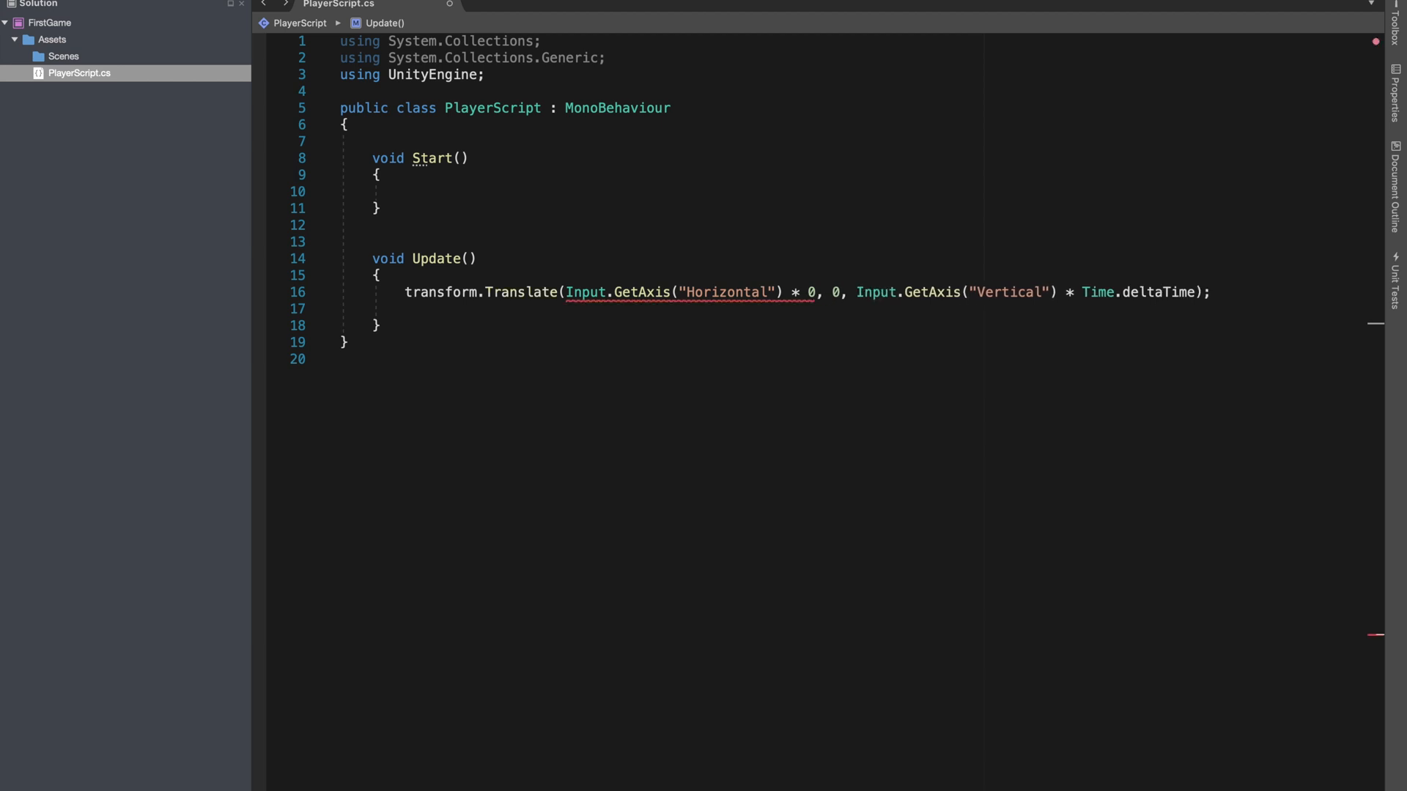
key(super+z)
key(super+z)
key(super+z)
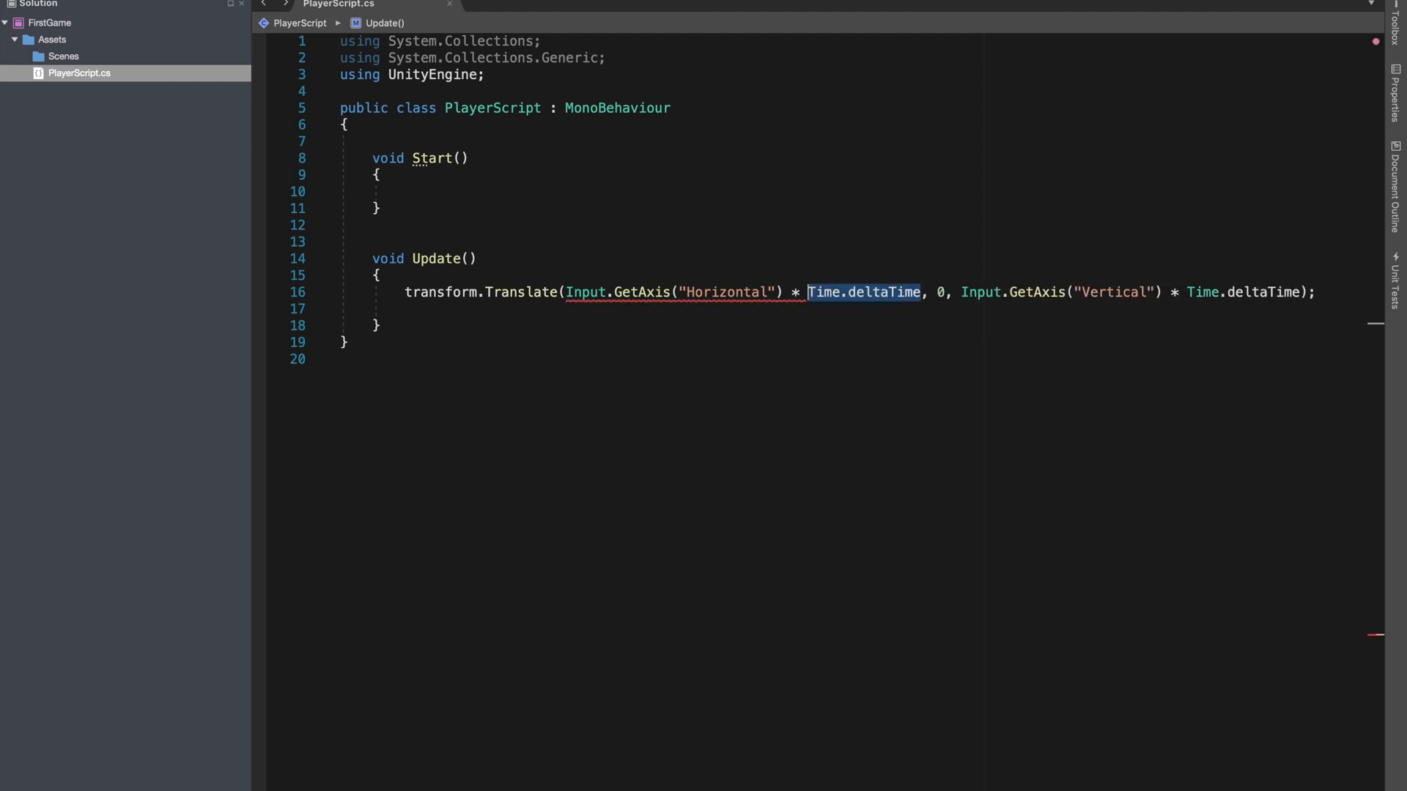
click(422, 325)
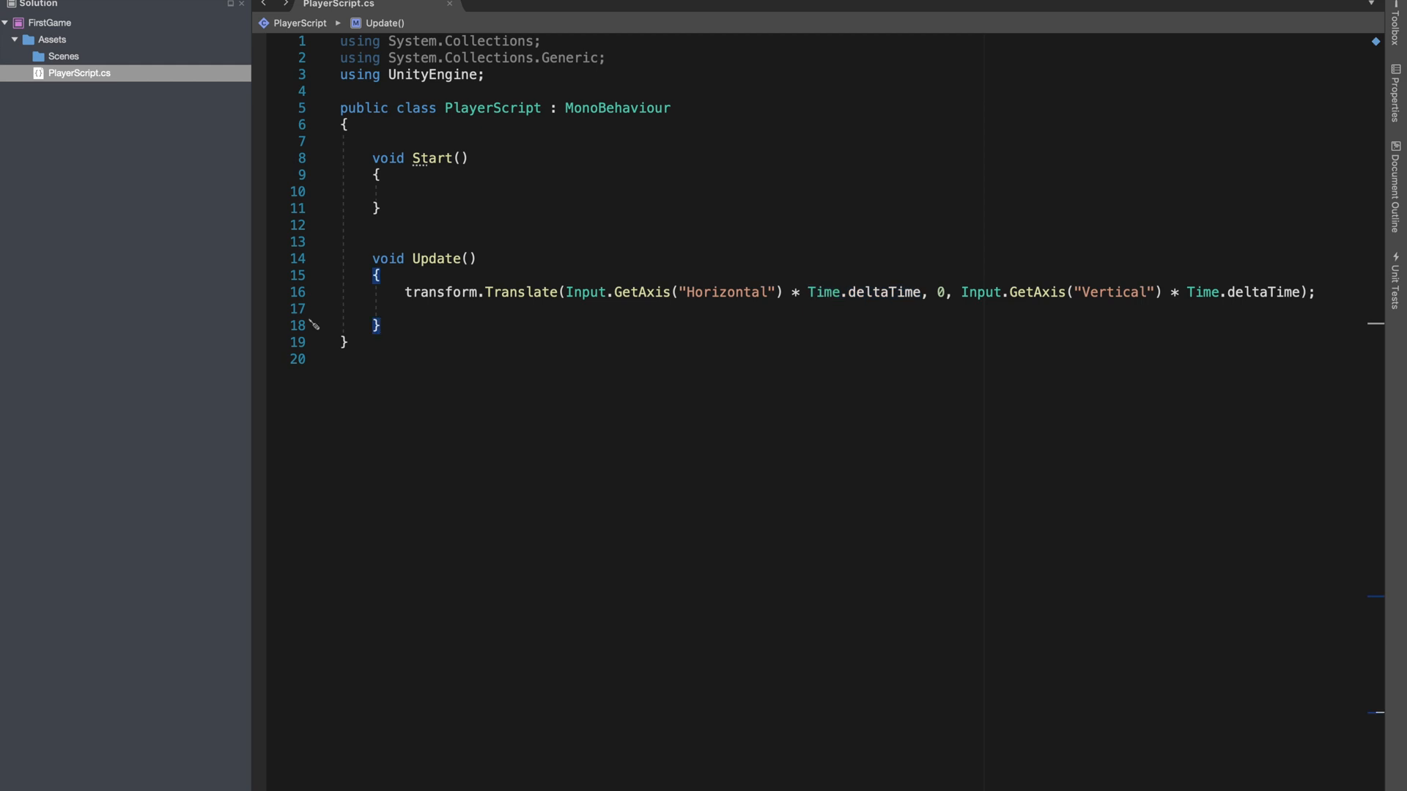
- Switch to Unity, run the scene to test the Player's sideways movement, and stop play mode
key(super+Tab)
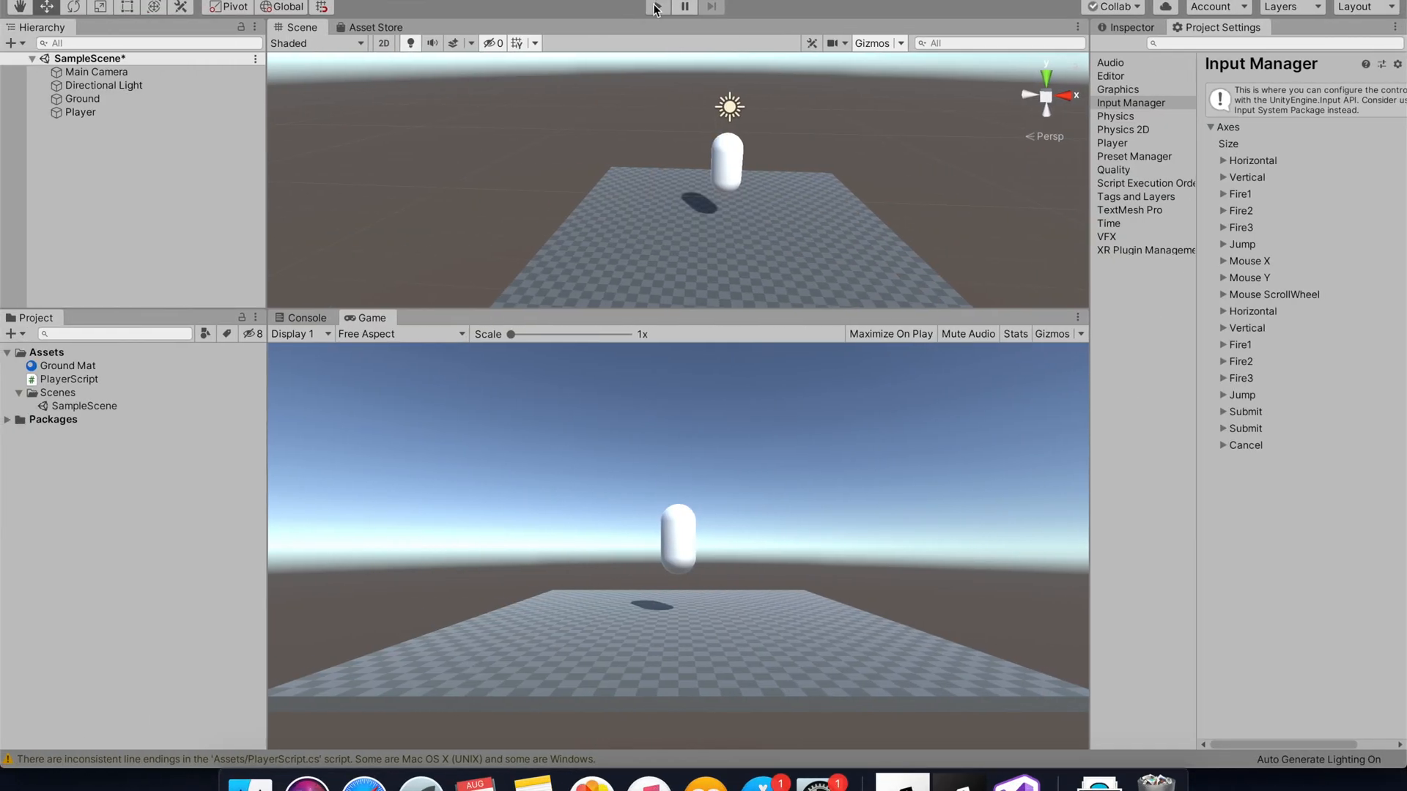
click(656, 7)
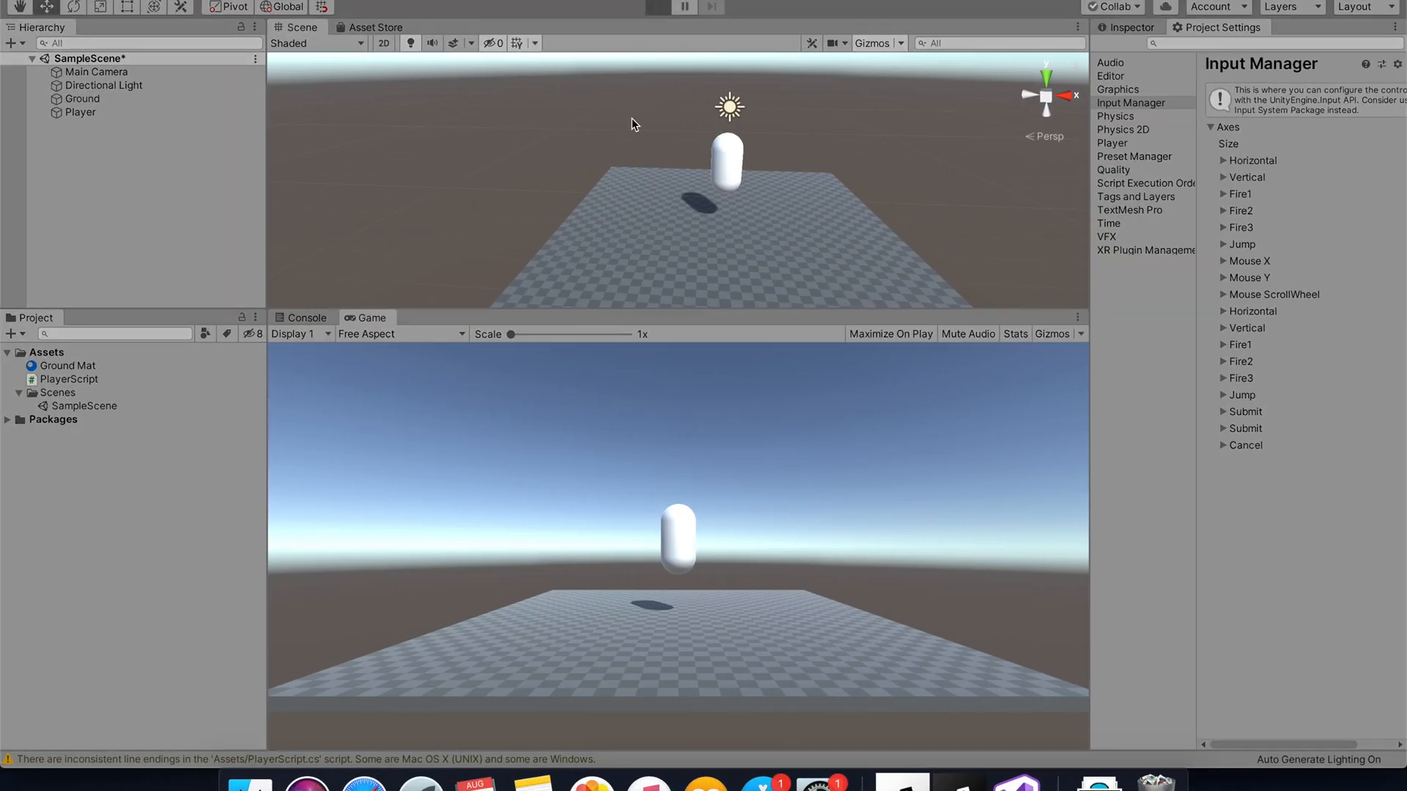
key(a)
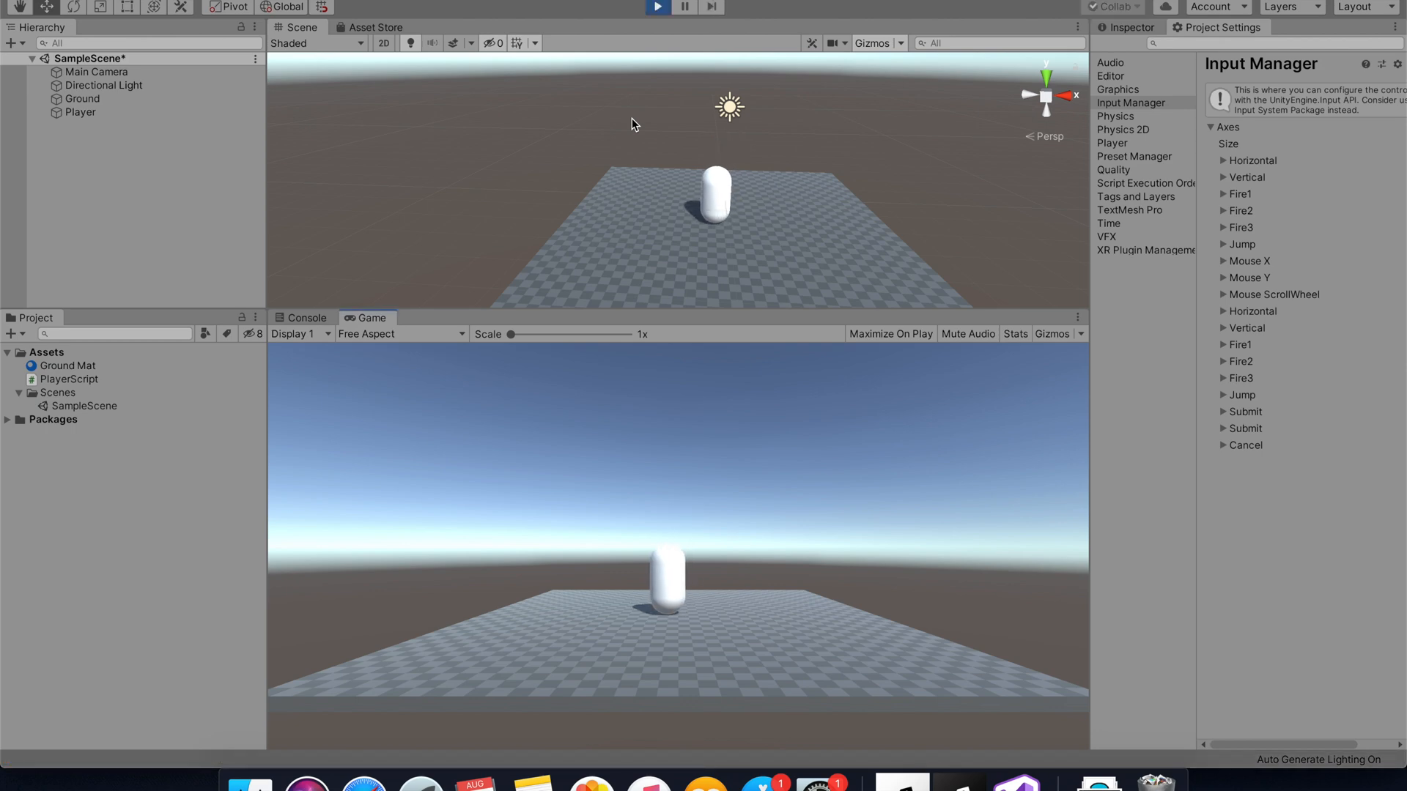
key(d)
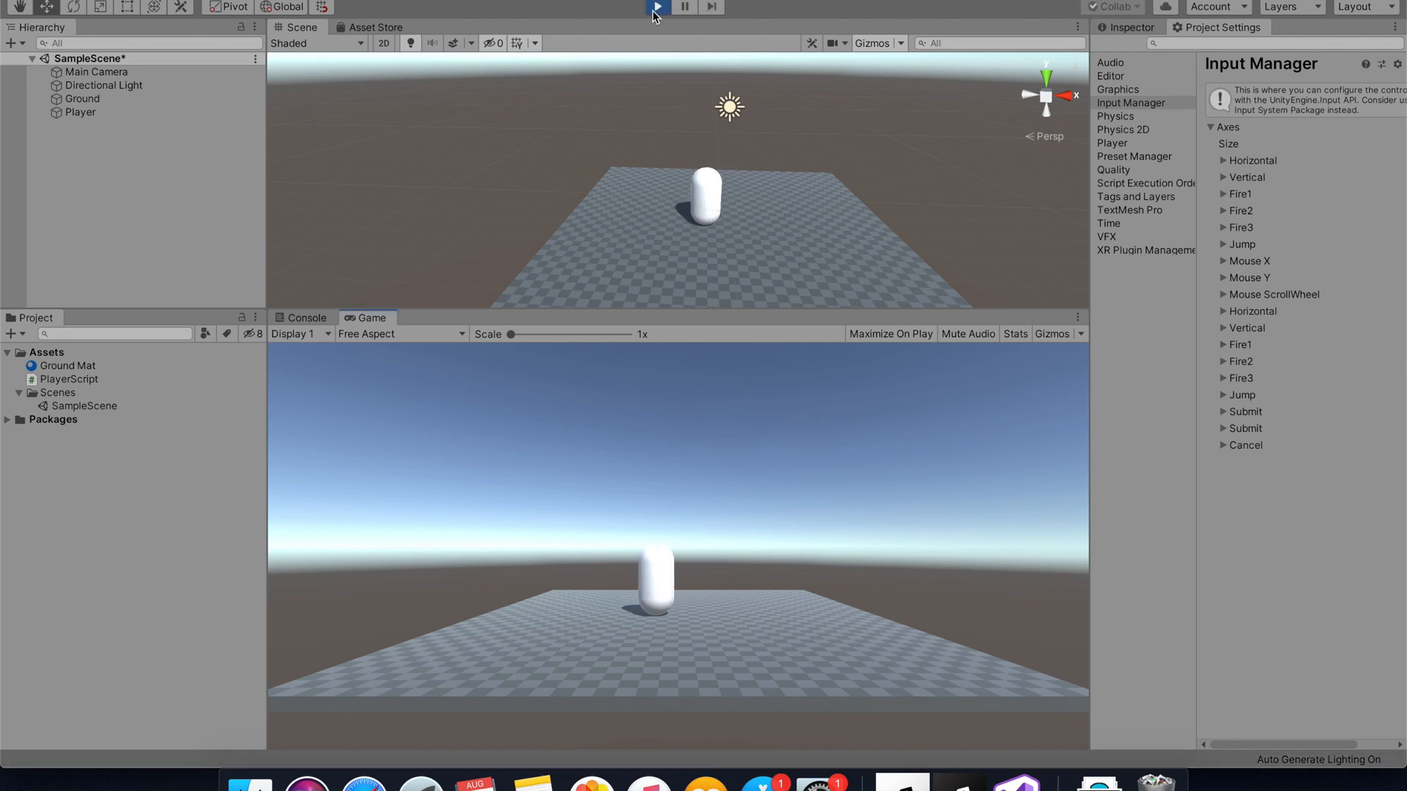
click(652, 11)
- Switch to Visual Studio and declare a float field named Speed above Start() in PlayerScript
key(ctrl+Right)
click(455, 143)
key(Return)
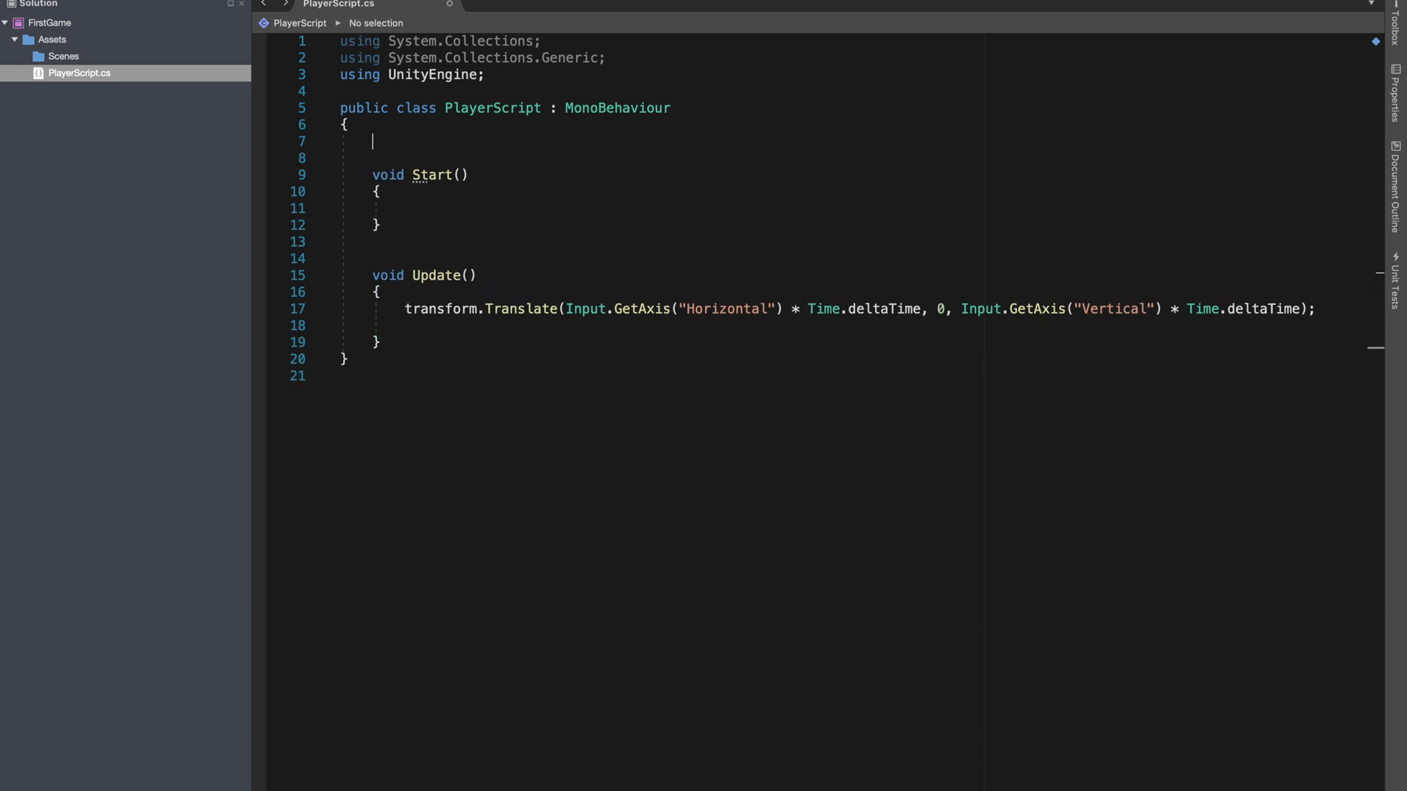
key(Return)
text(float )
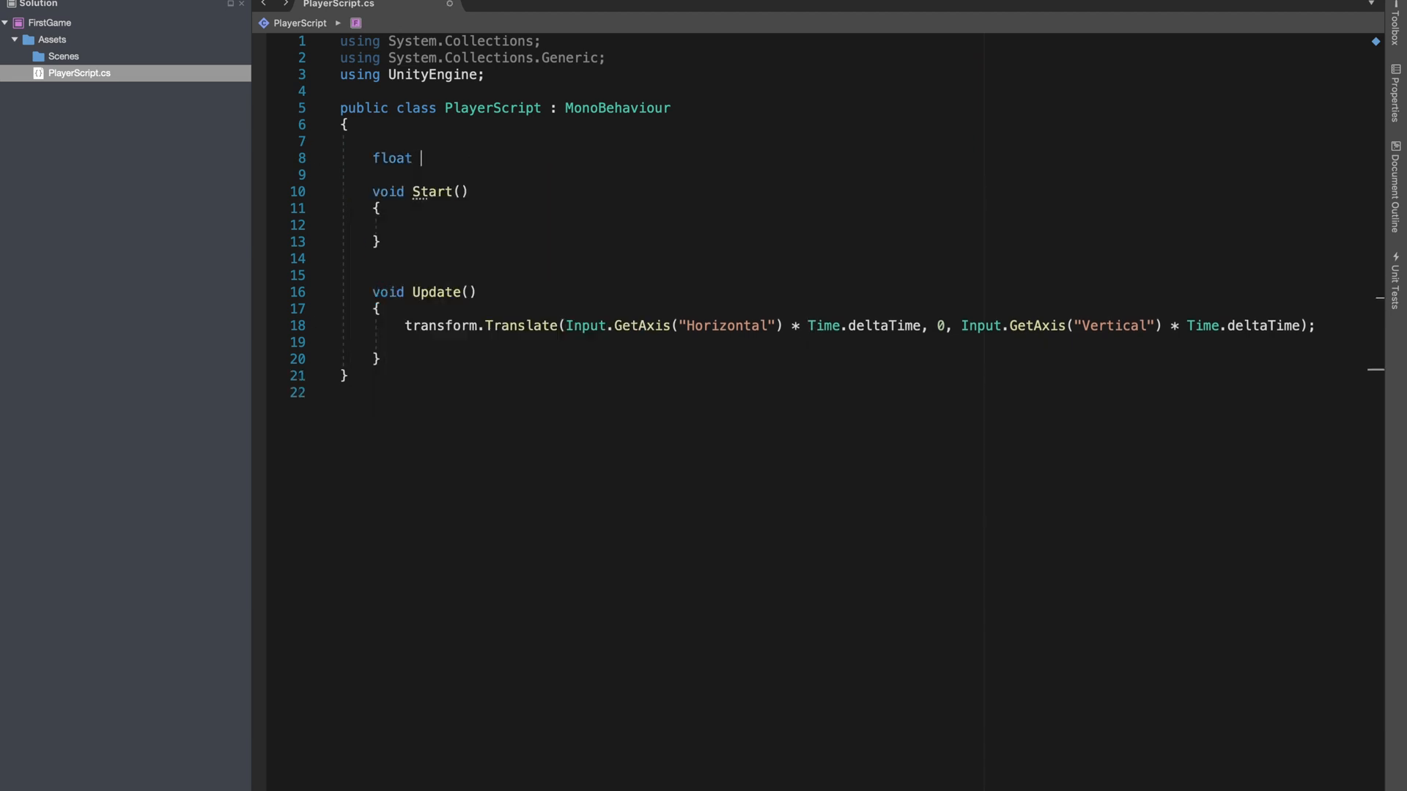
text(Speed;)
- Multiply the Horizontal term of transform.Translate by Speed
click(921, 325)
text(*Speed)
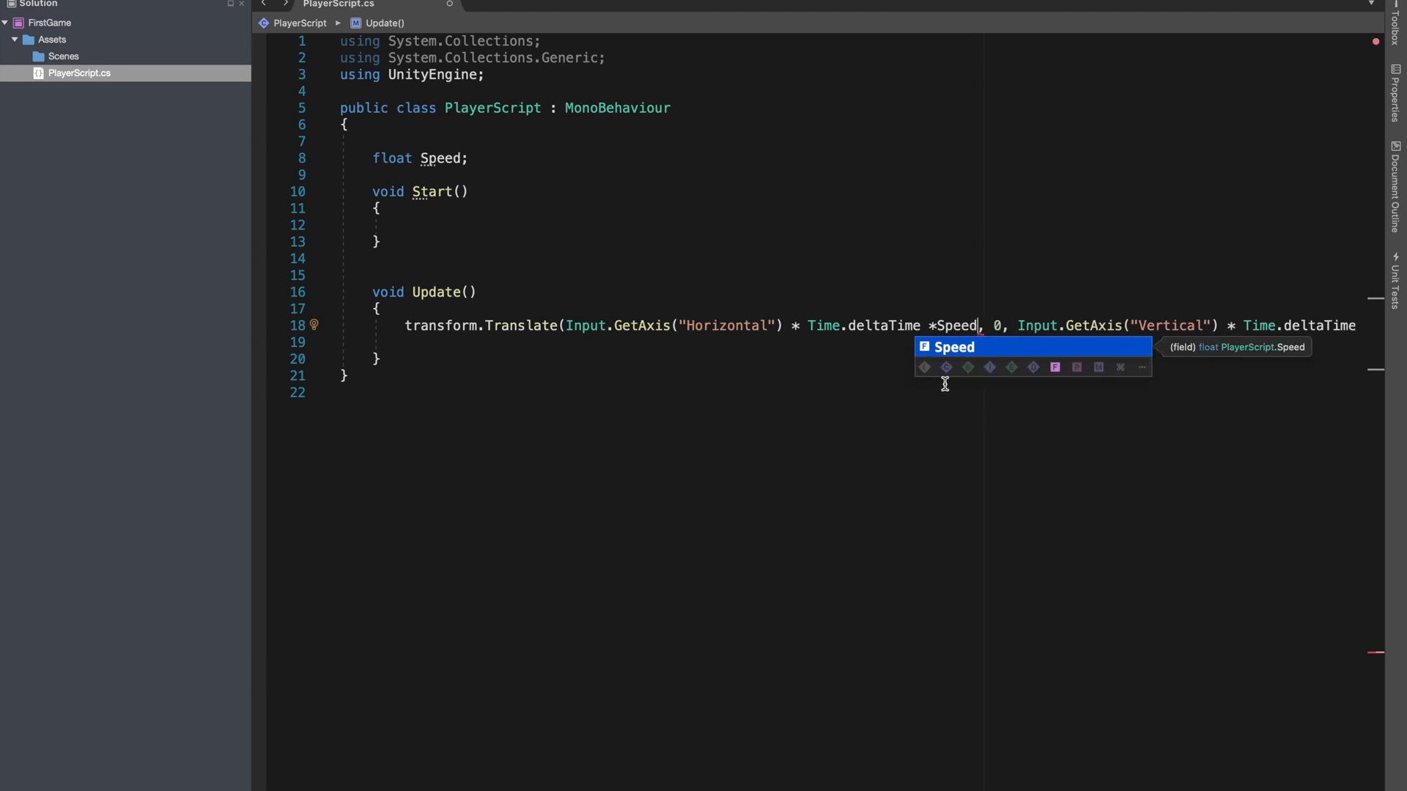
click(938, 328)
- Multiply the Vertical term of transform.Translate by Speed and save the script
scroll(925, 358, right, 3)
click(1163, 325)
text(* S)
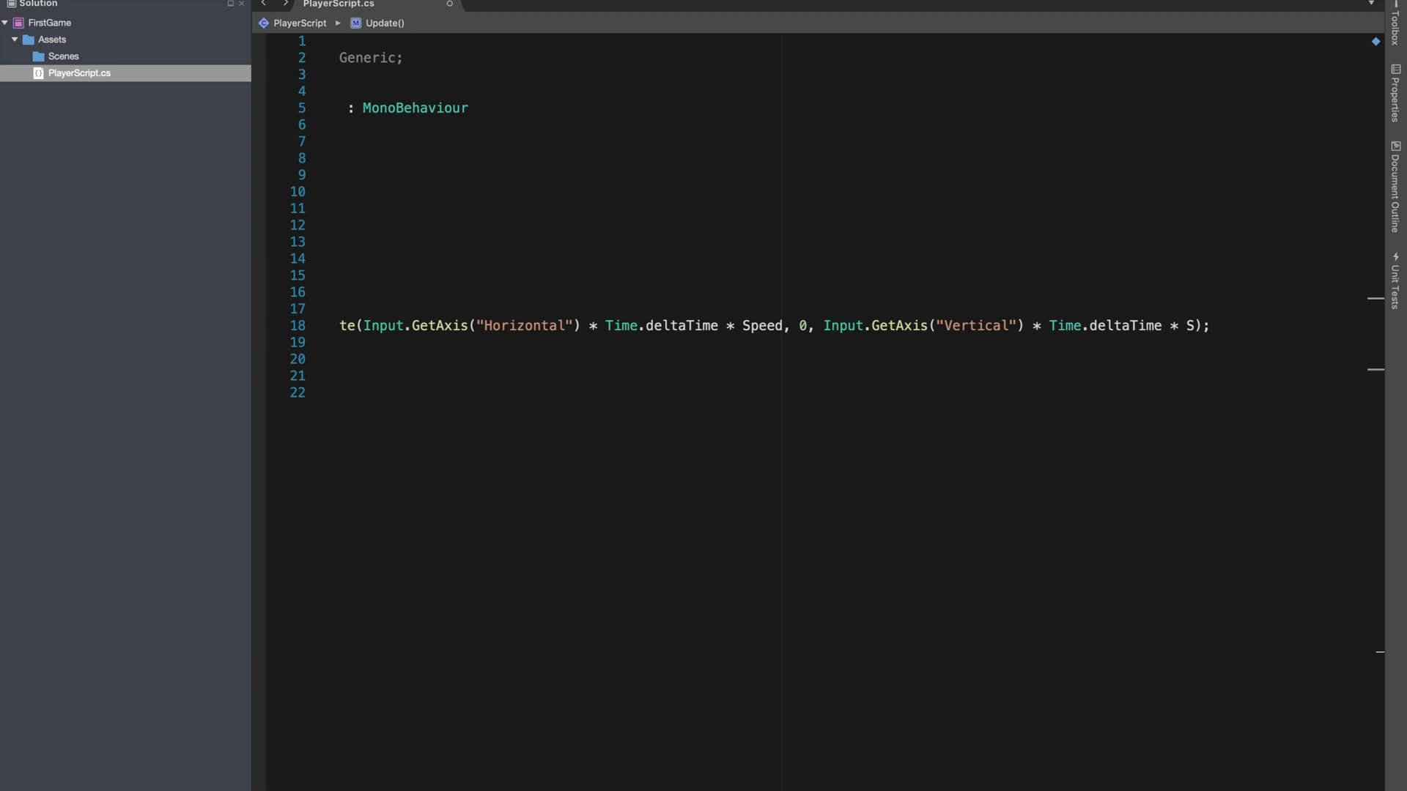
text(peed)
click(1057, 472)
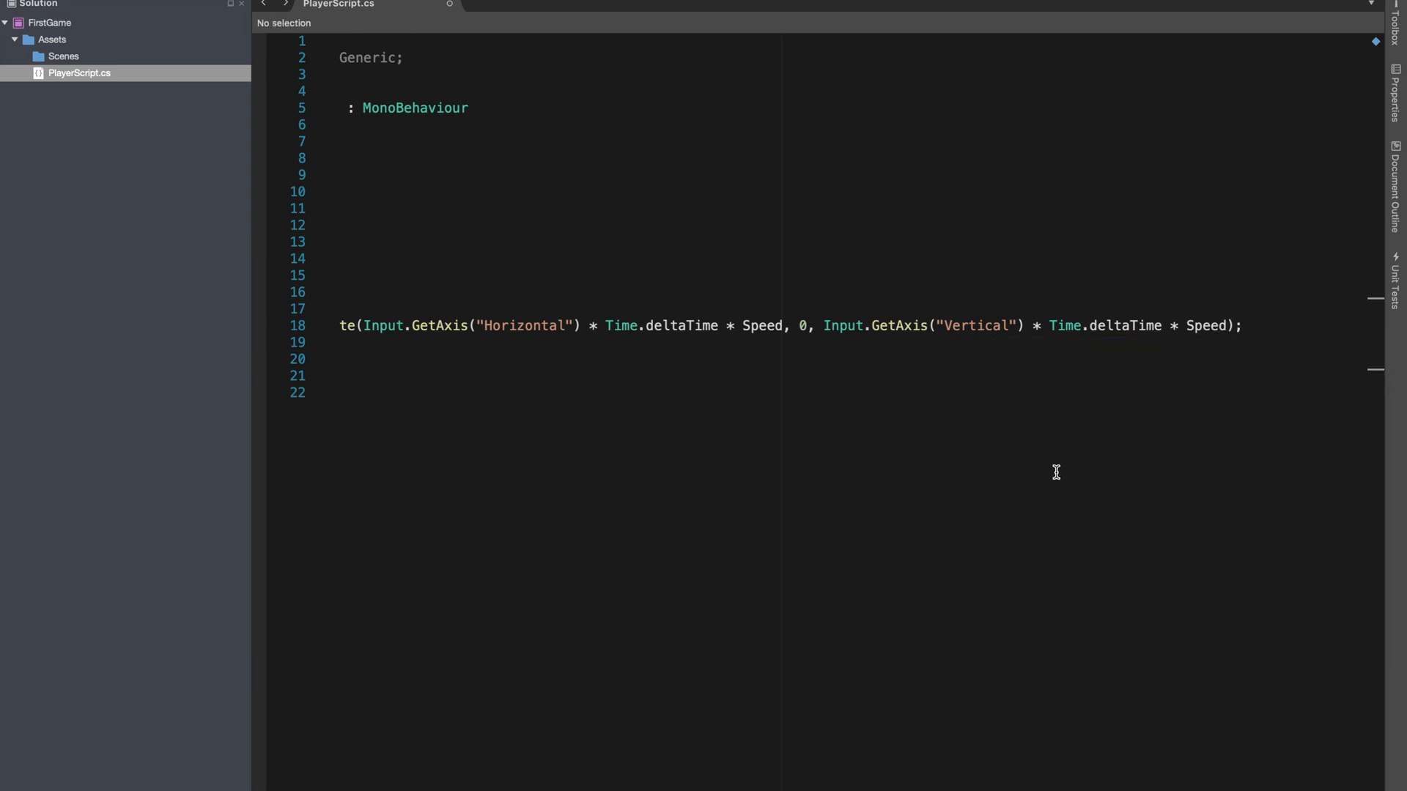
scroll(733, 366, left, 5)
click(450, 356)
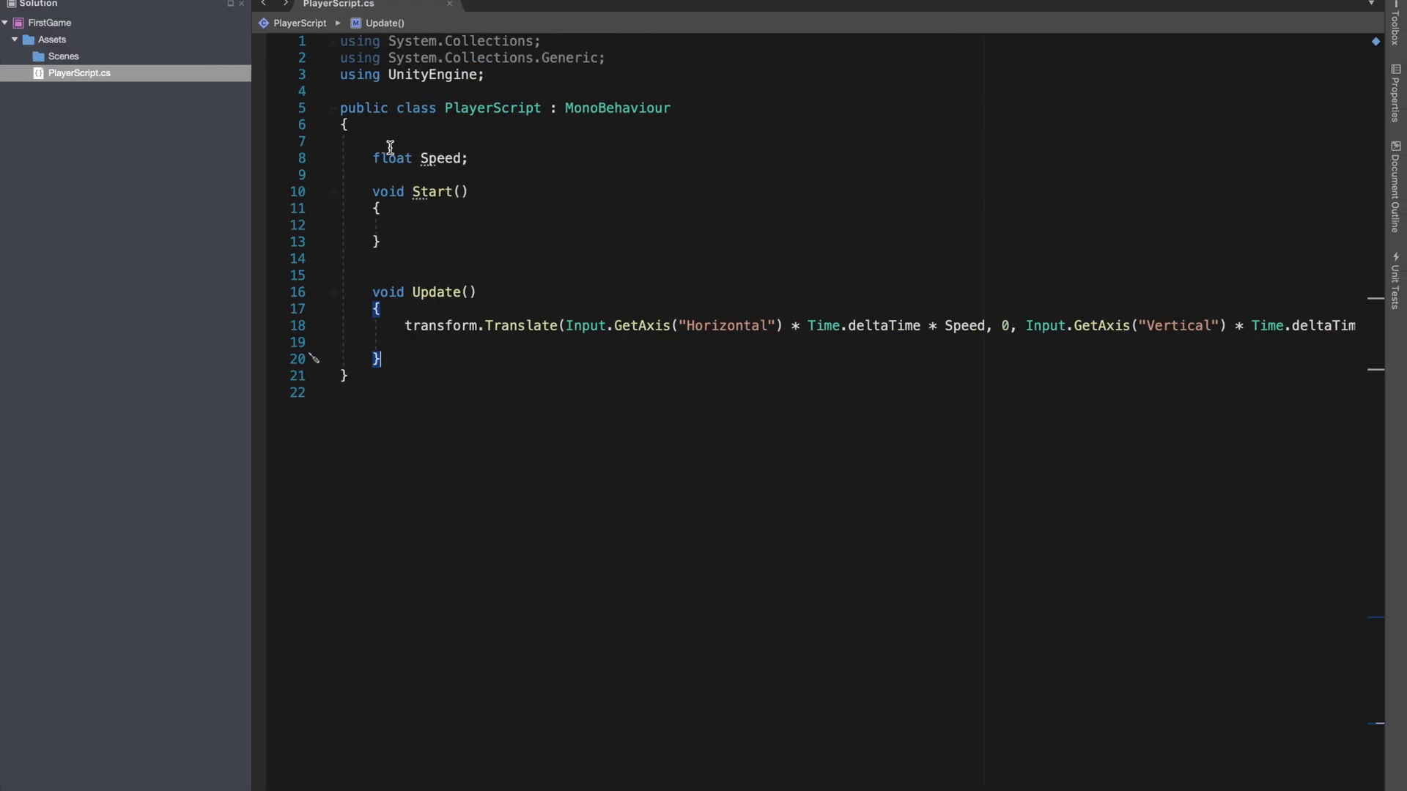
- Add a [SerializeField] attribute on the line above the Speed field and save the script
click(390, 146)
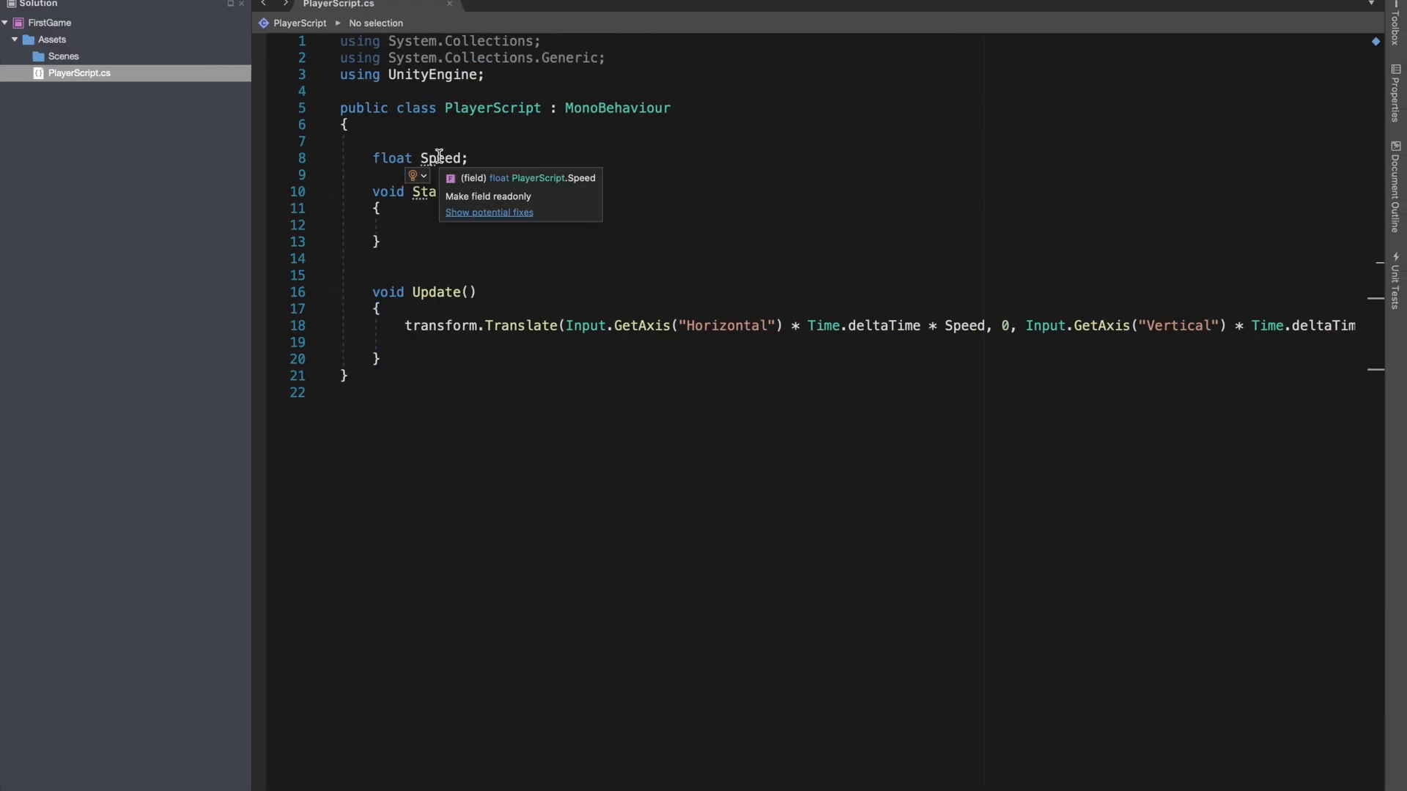
text([seria)
key(Return)
click(558, 135)
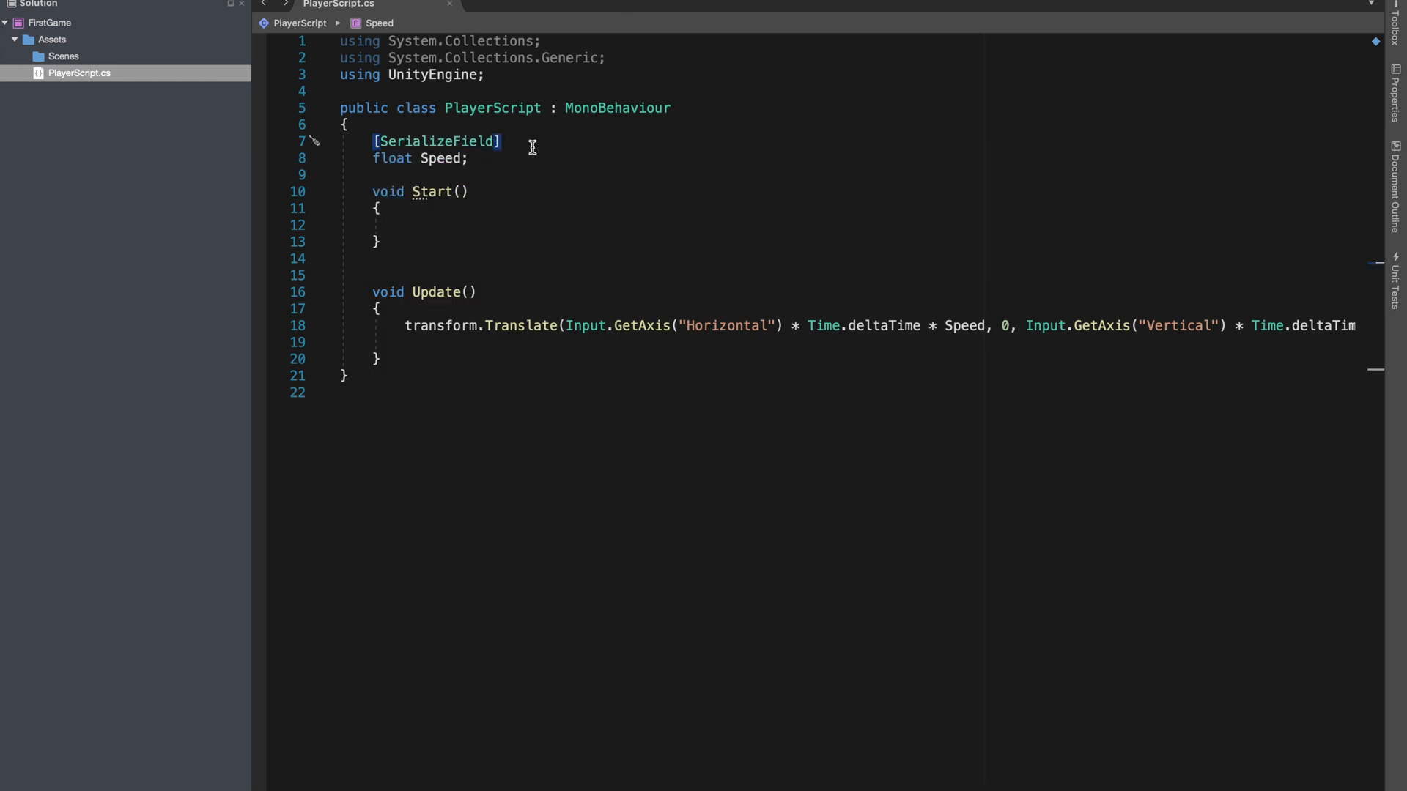
- Switch to Unity and show the Player's components in the Inspector
key(ctrl+Left)
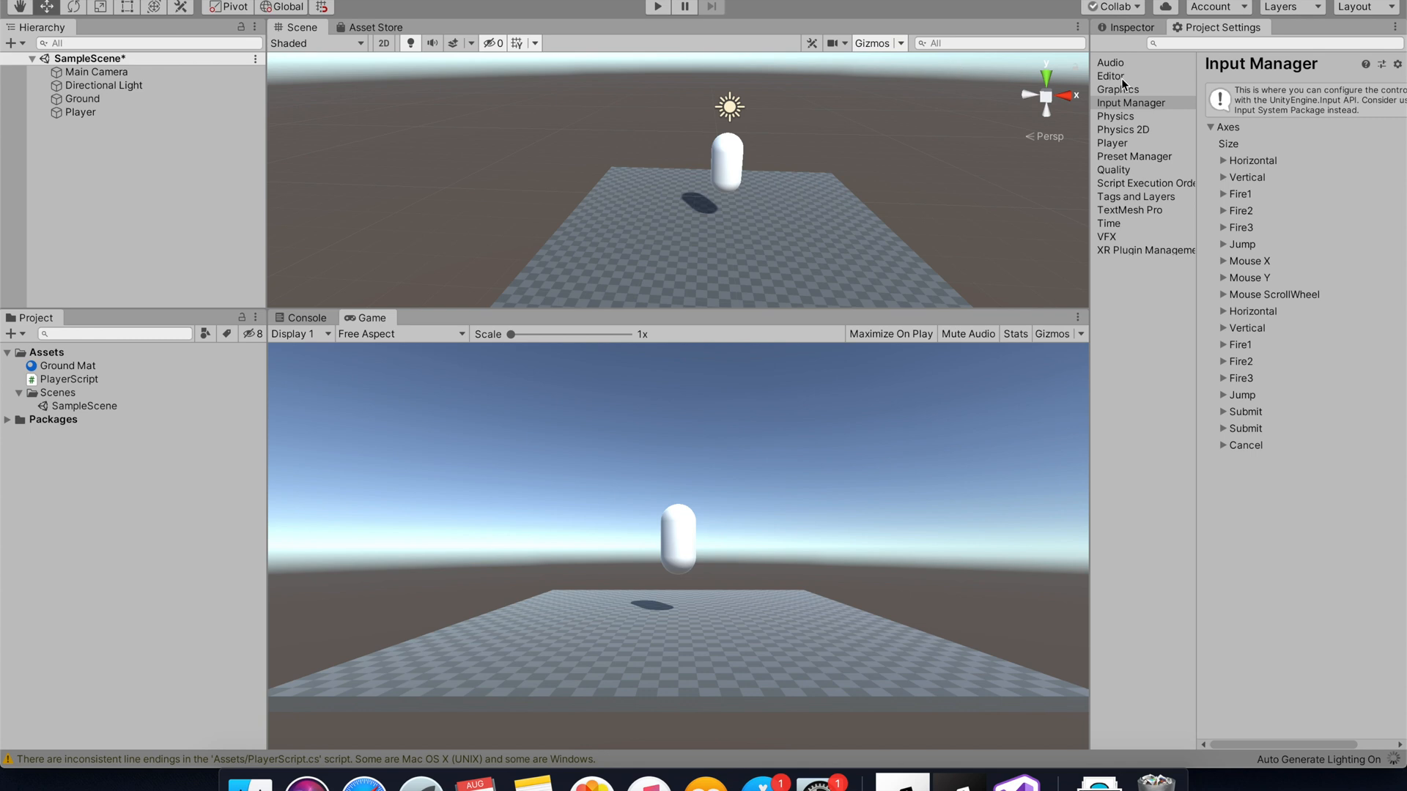
click(1137, 32)
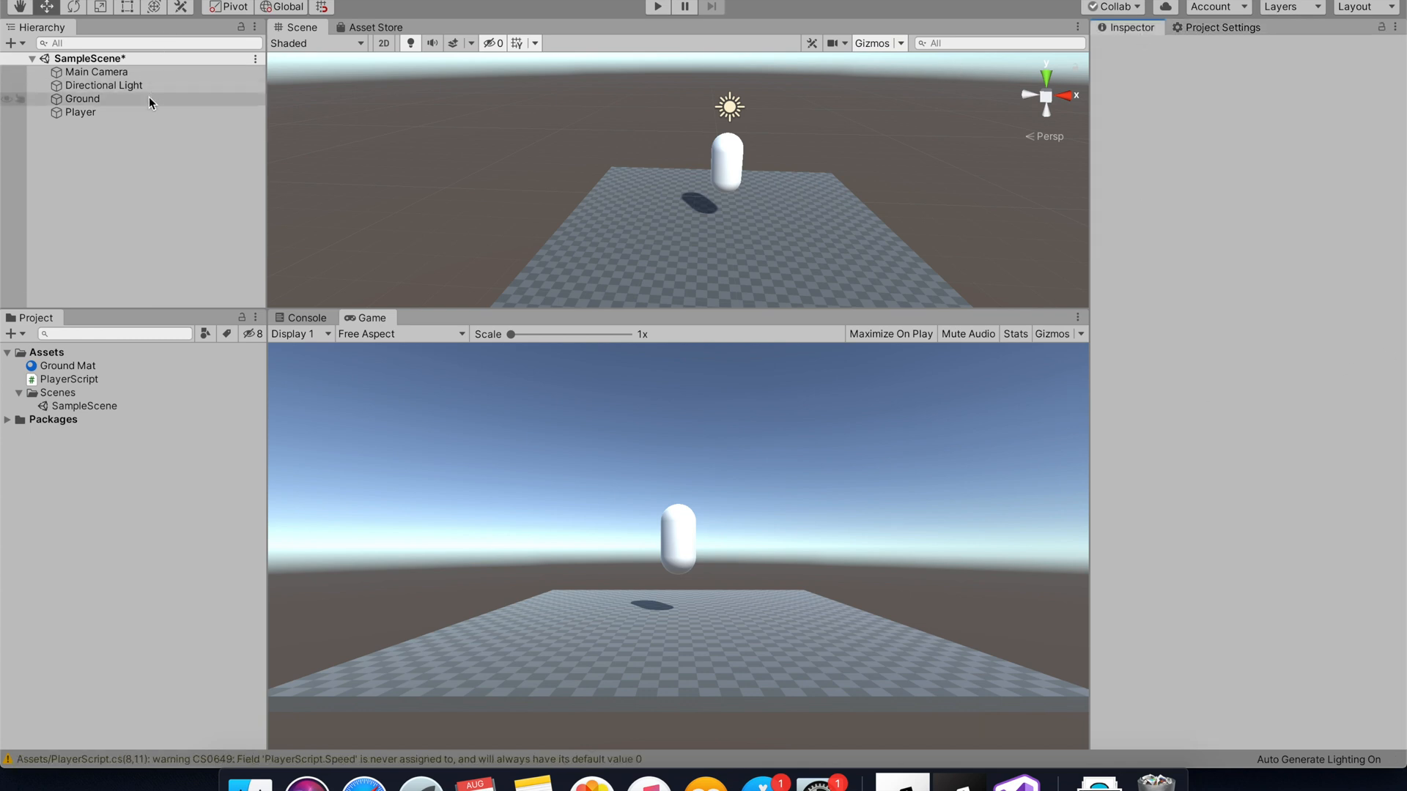
click(176, 110)
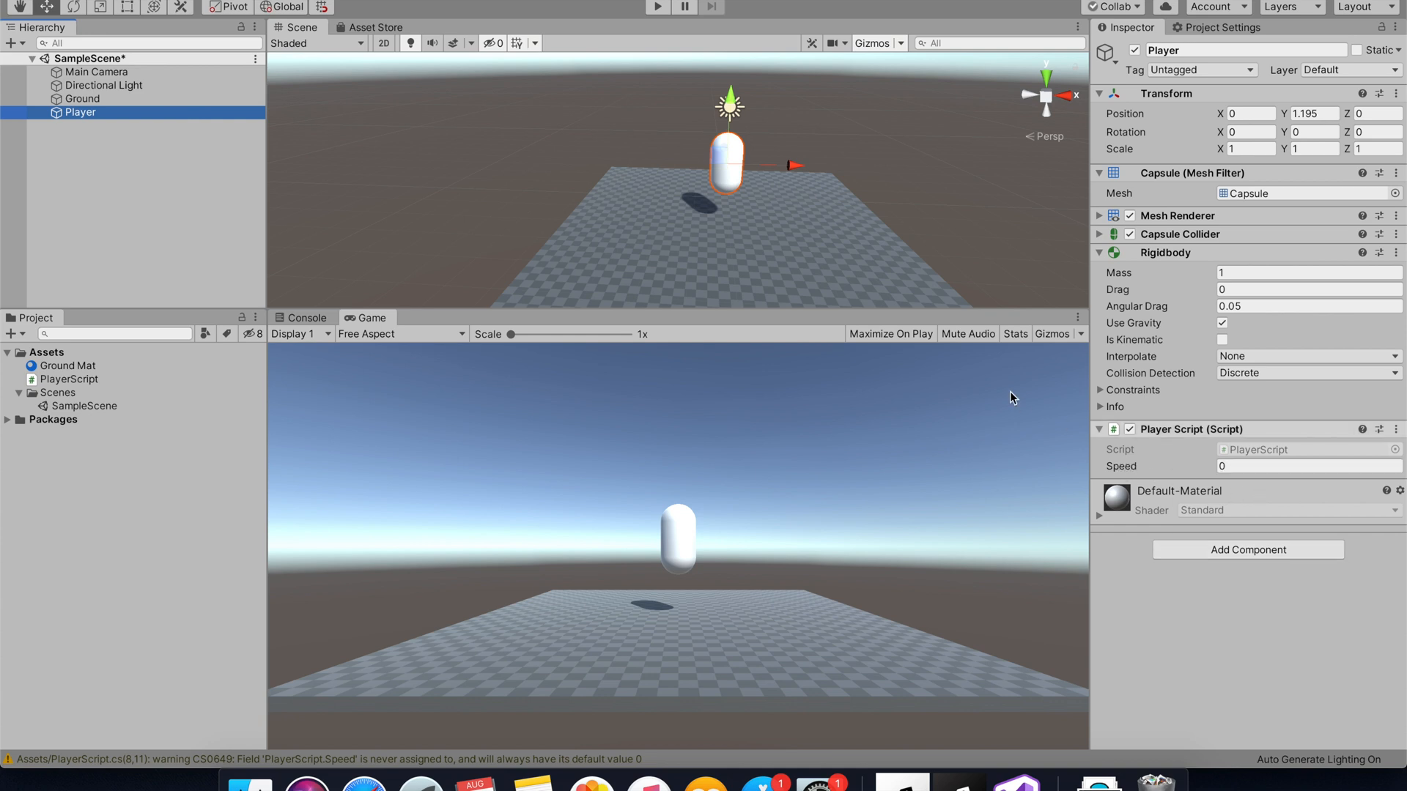
- Run the scene, set the Player's Speed to 1.47, and test moving the capsule left and right
click(657, 6)
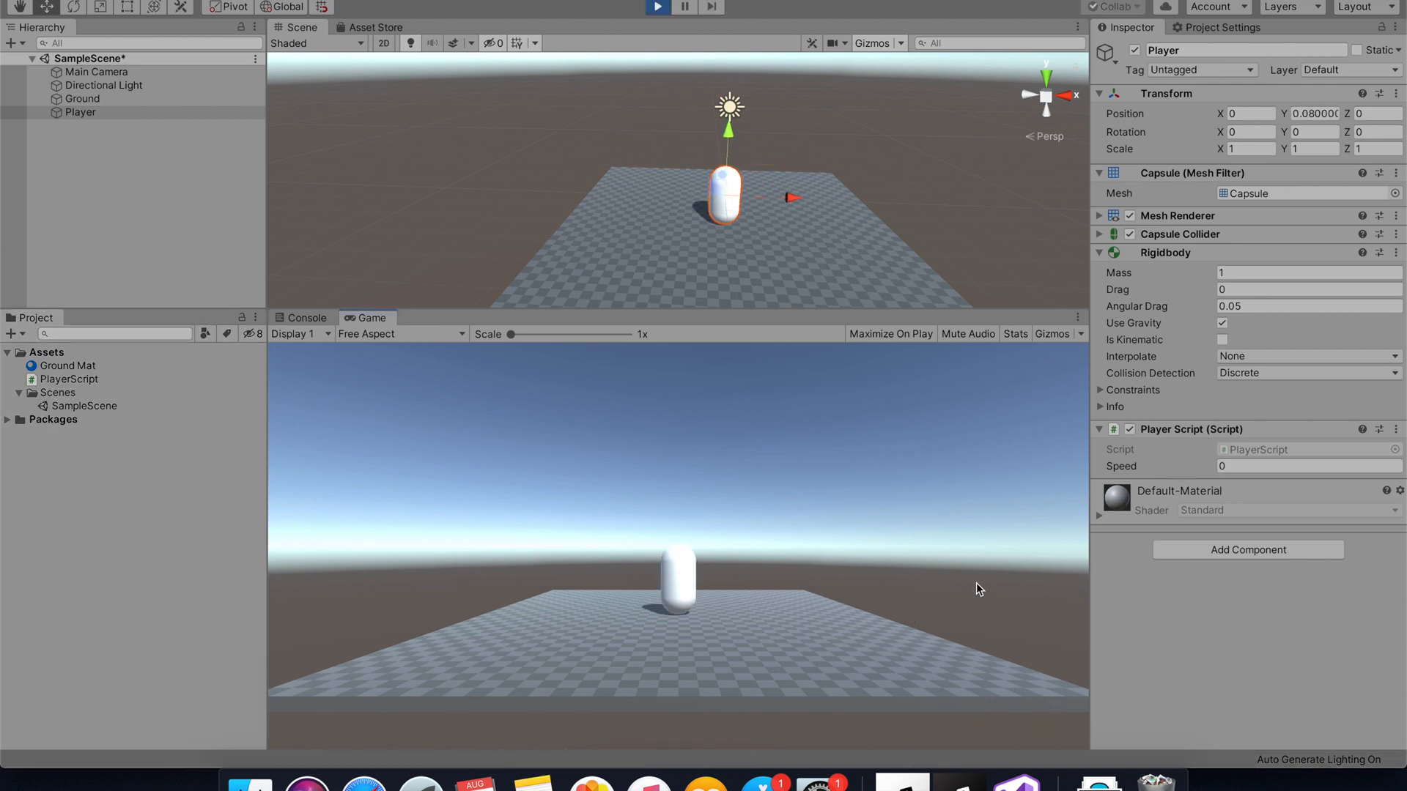
drag(1203, 467, 1247, 472)
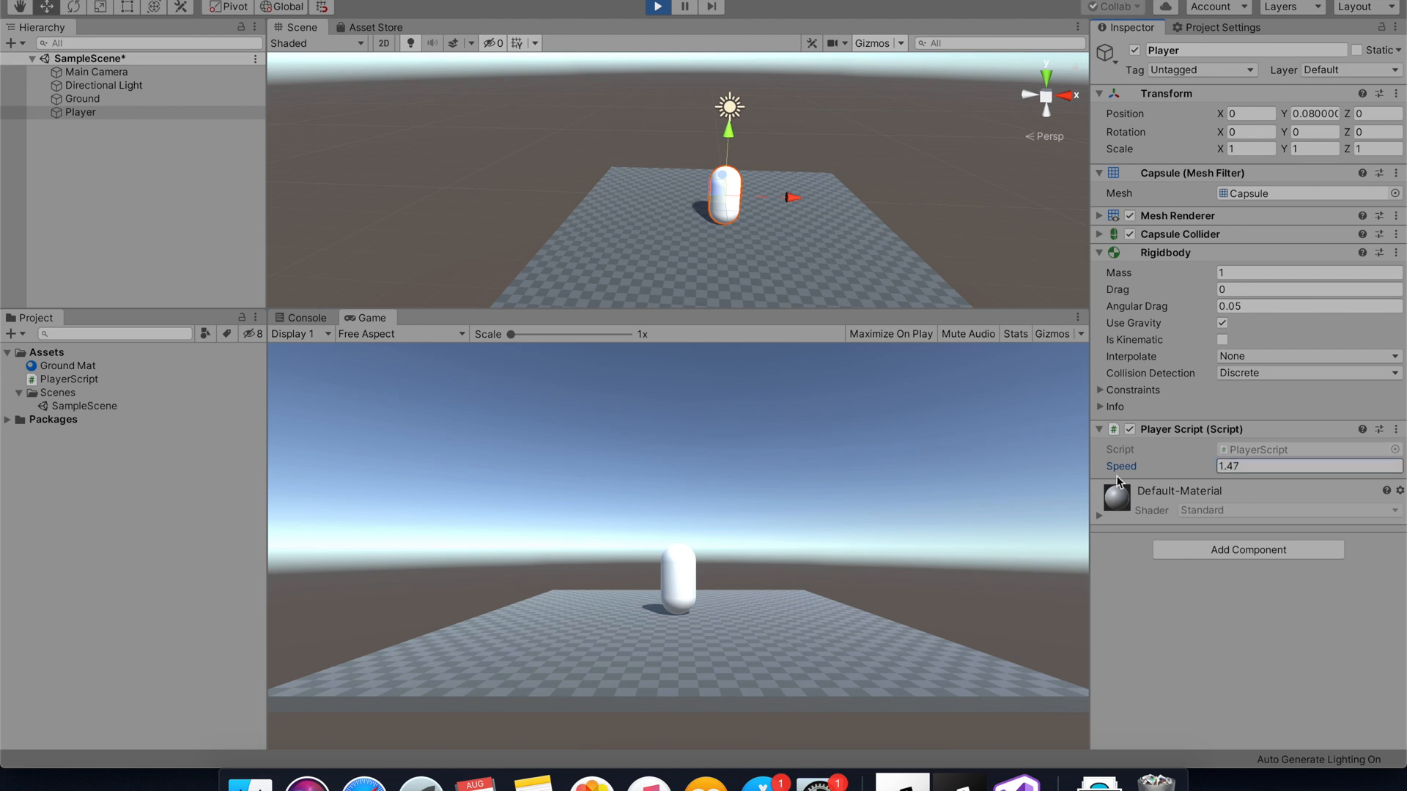
click(746, 541)
key(Left)
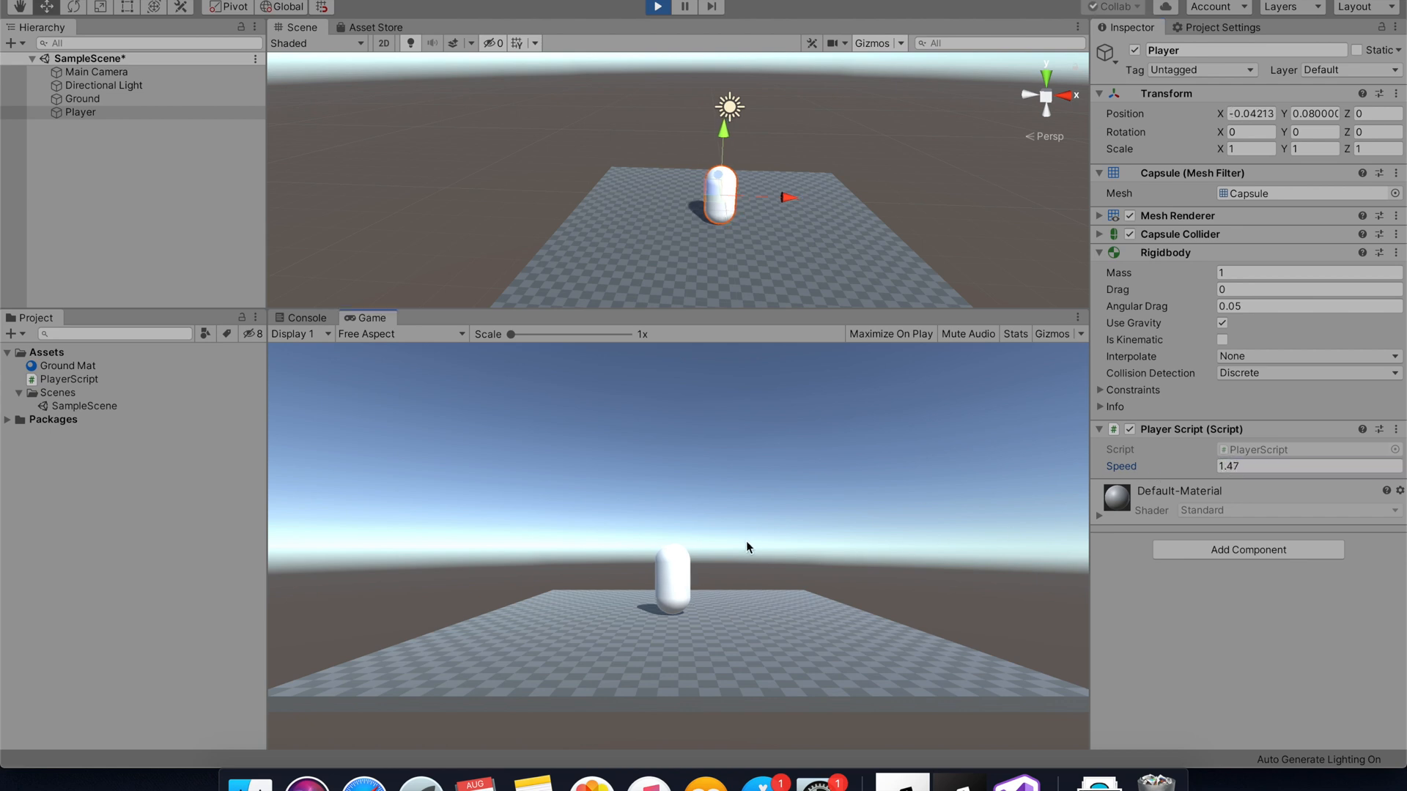
key(Right)
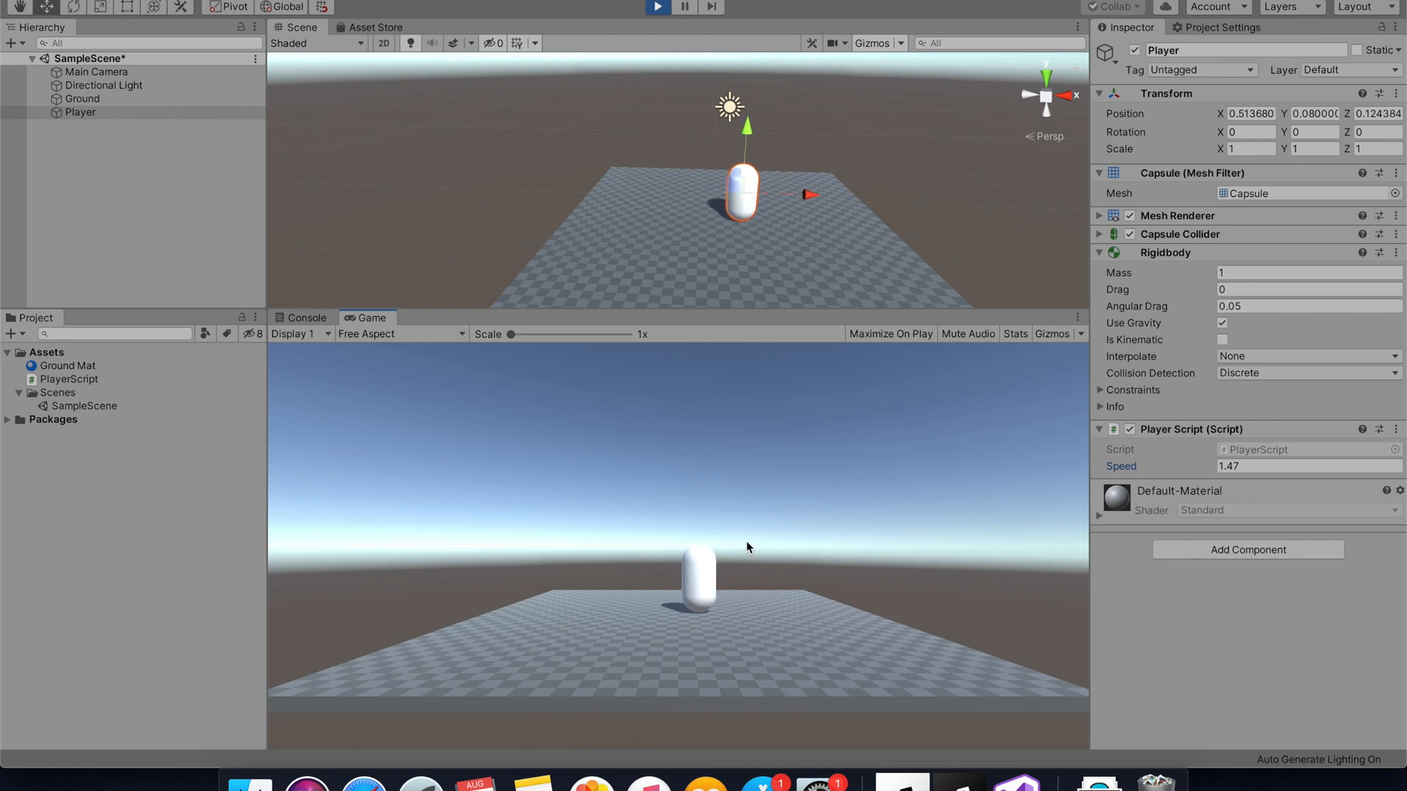
- Set the Player's Speed to 2.89 while the scene runs and test its movement in all four directions
click(1253, 466)
text(2.89)
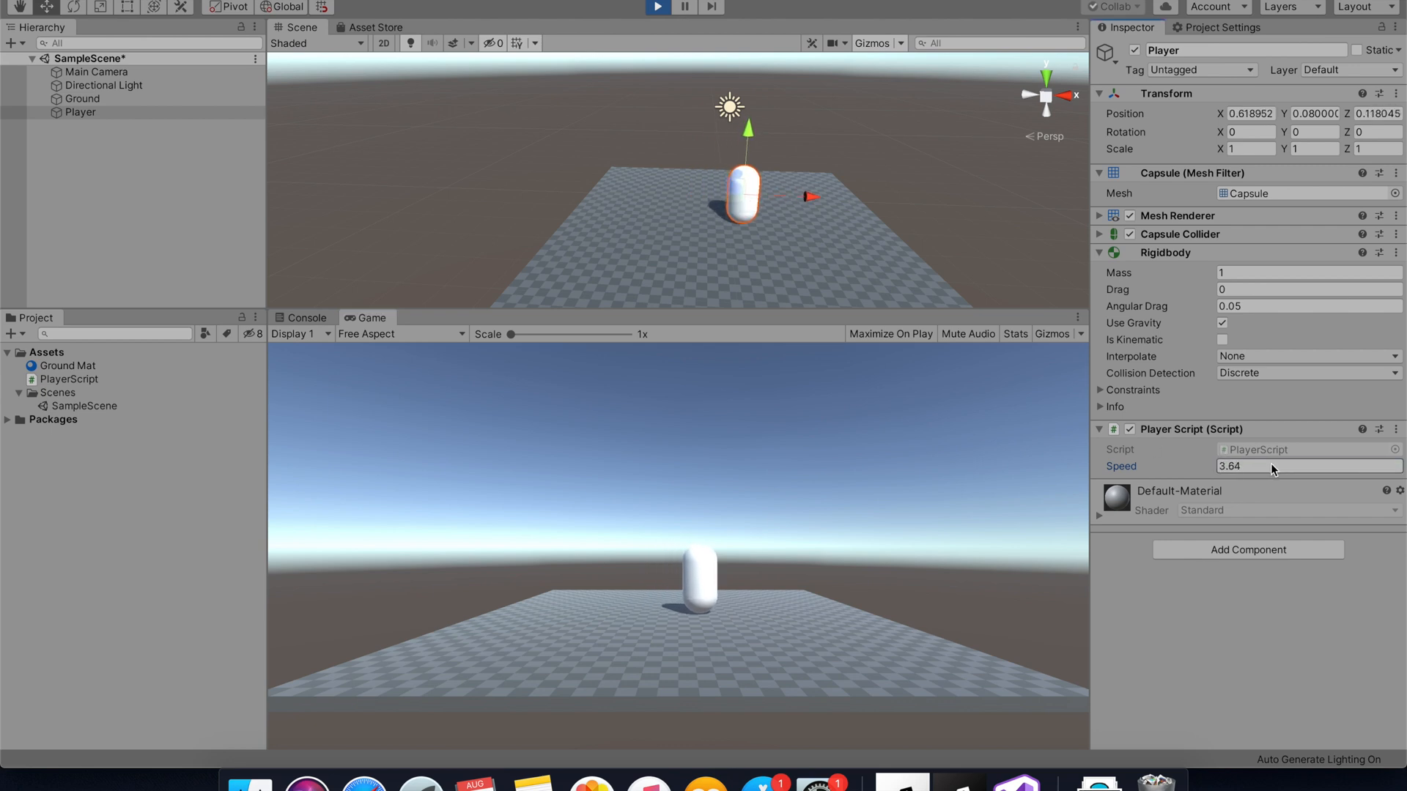
click(773, 516)
key(Up)
key(Left)
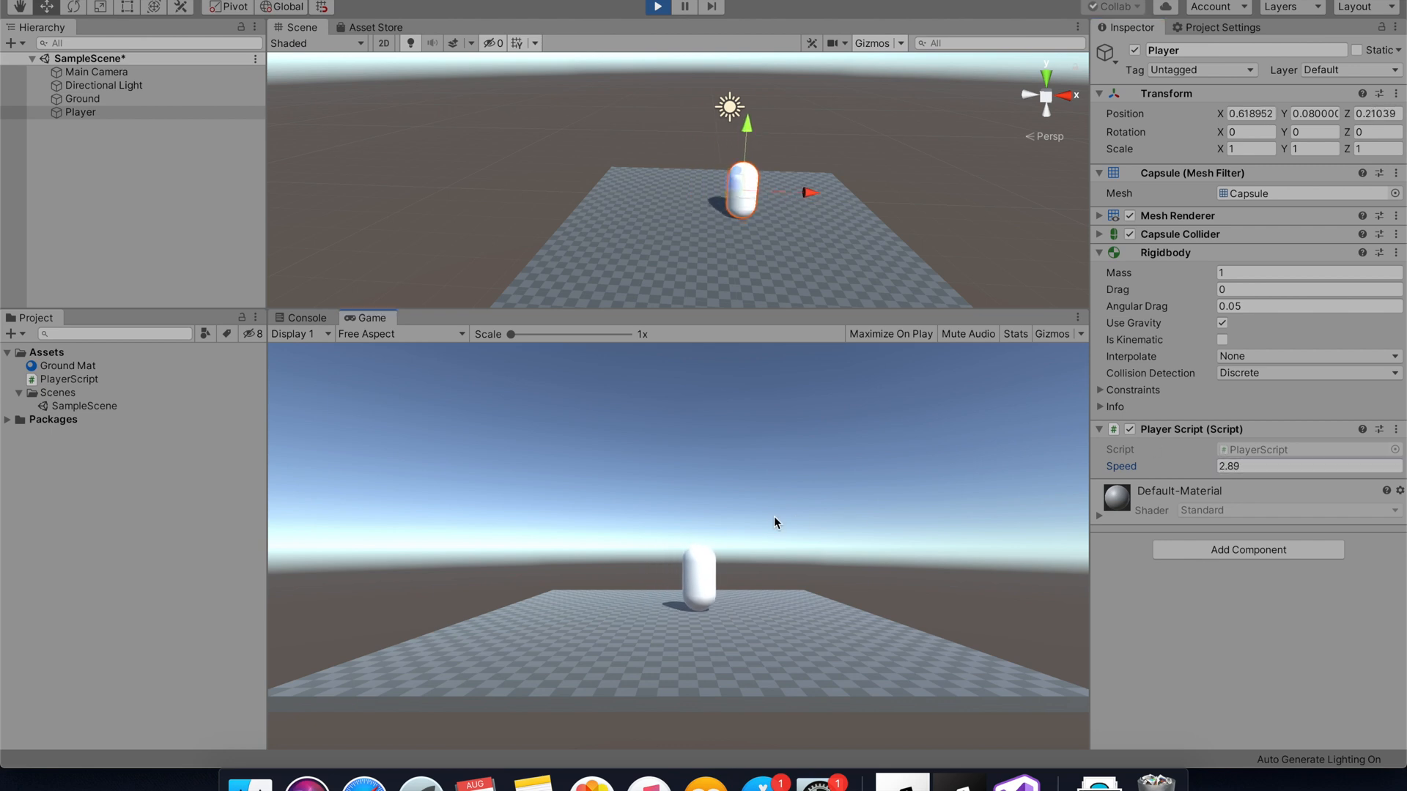
key(Down)
key(Right)
key(a)
key(s)
key(d)
key(w)
key(a)
- Try a Speed of 3 on the Player while the scene runs, and stop play mode
click(1241, 463)
text(3)
click(848, 452)
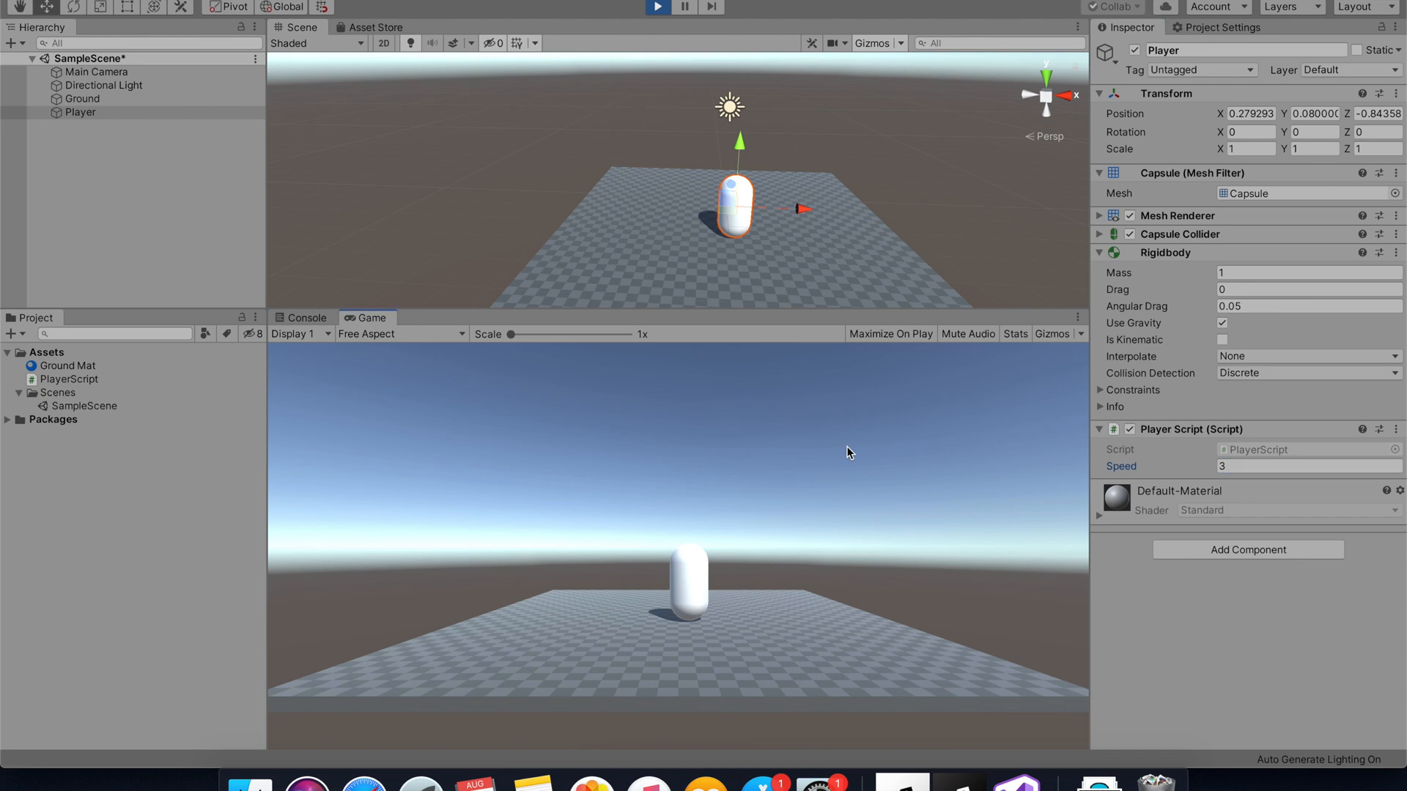
click(657, 9)
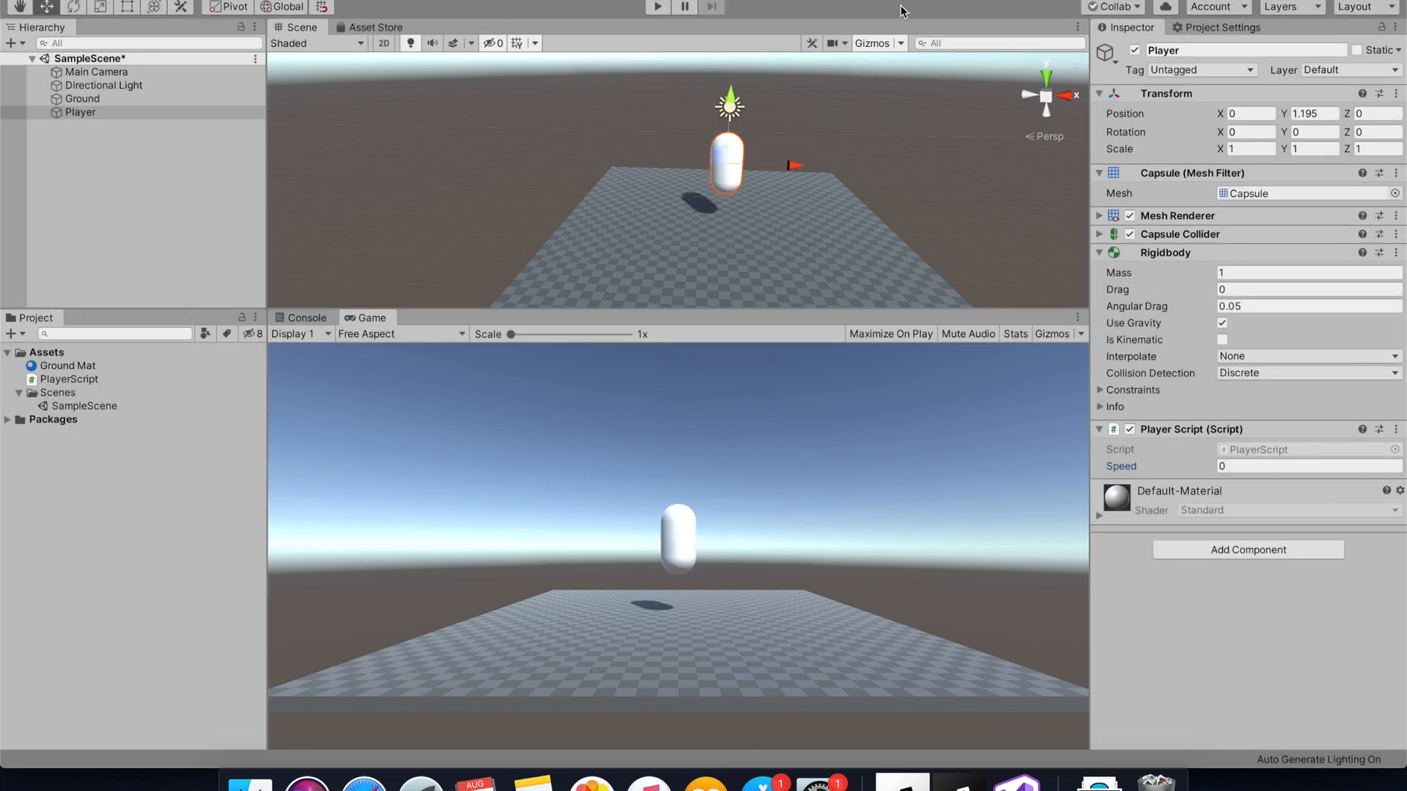
- Set the Speed of the Player's script to 3 outside play mode
click(1230, 465)
click(1231, 466)
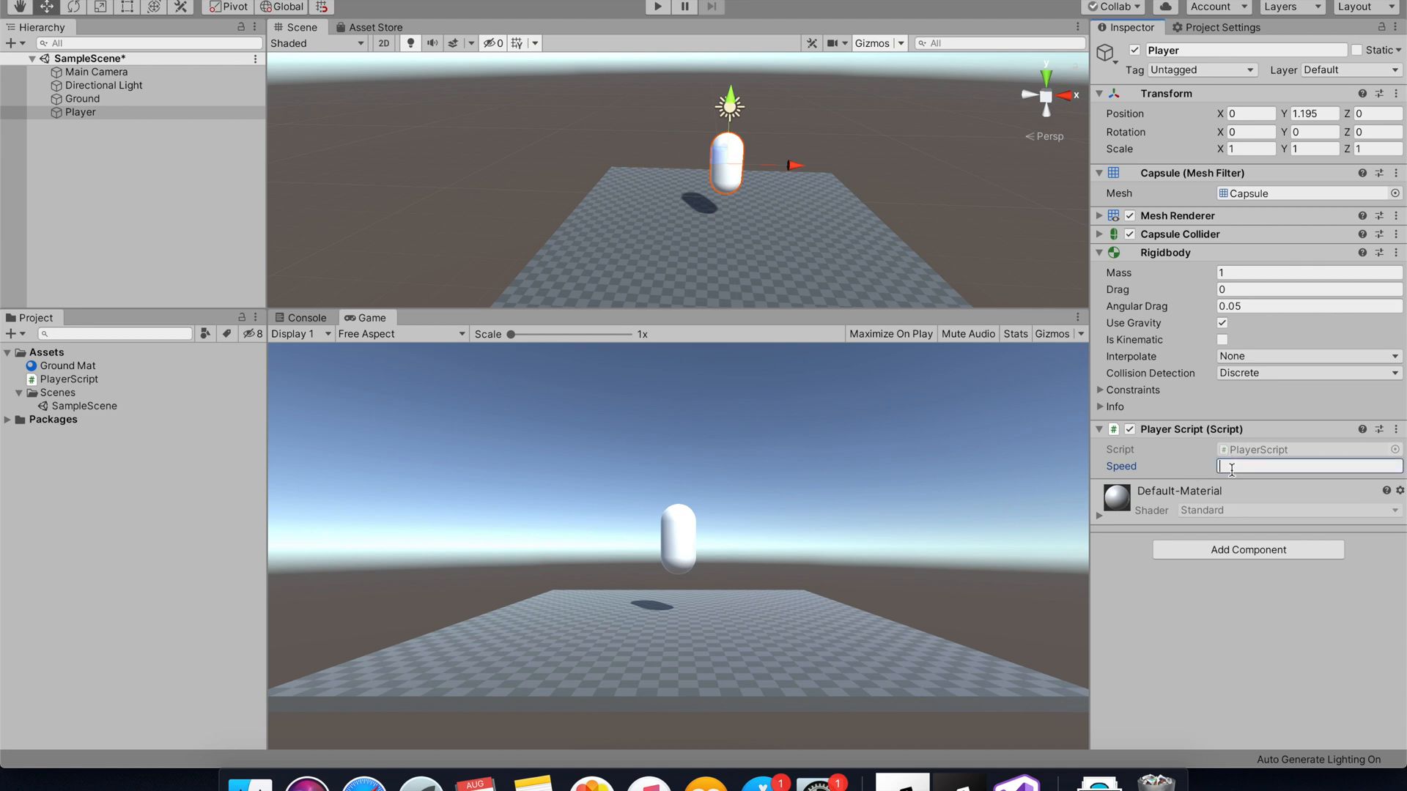
text(3)
key(Return)
- Run the scene, test the Player's horizontal and vertical movement at the stored Speed, and stop play mode
click(657, 7)
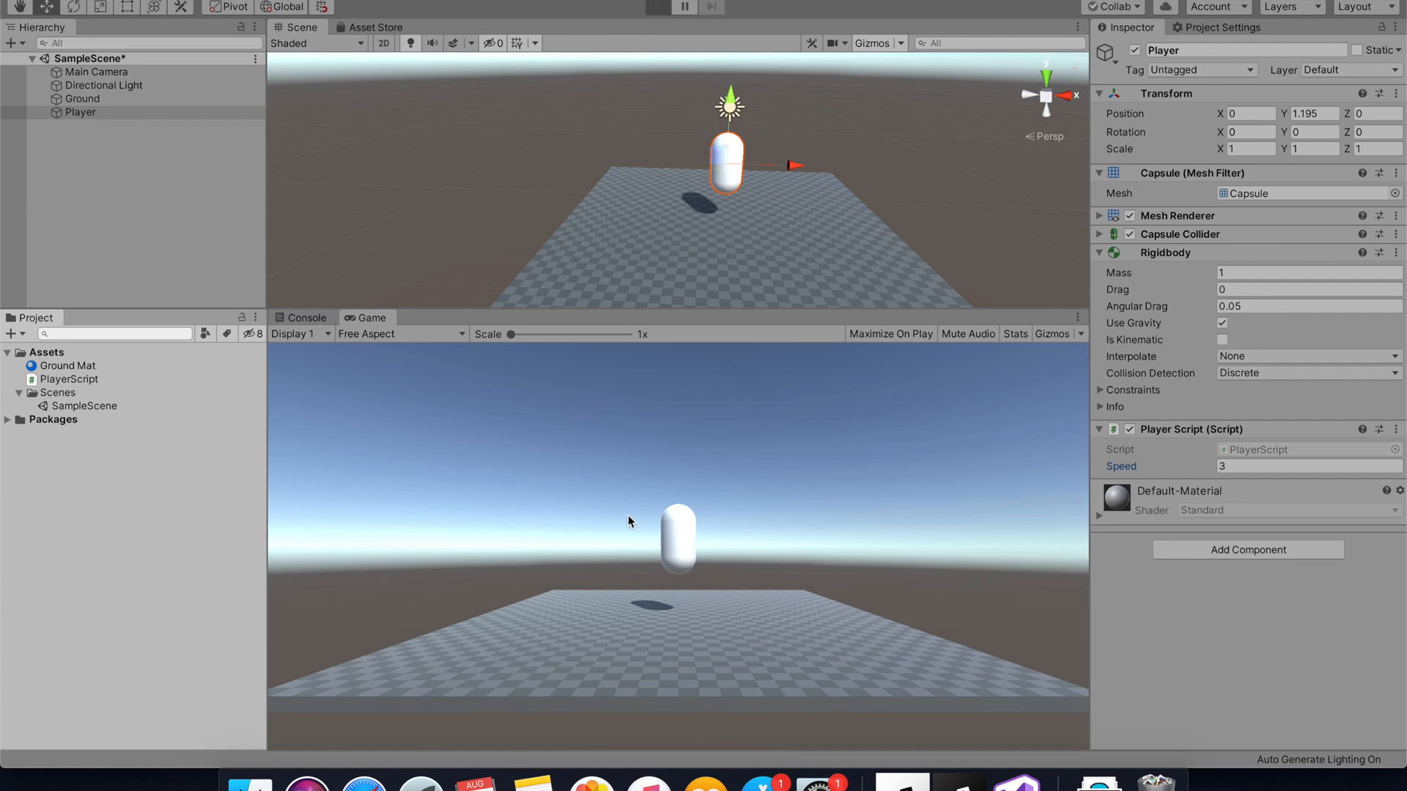
key(Left)
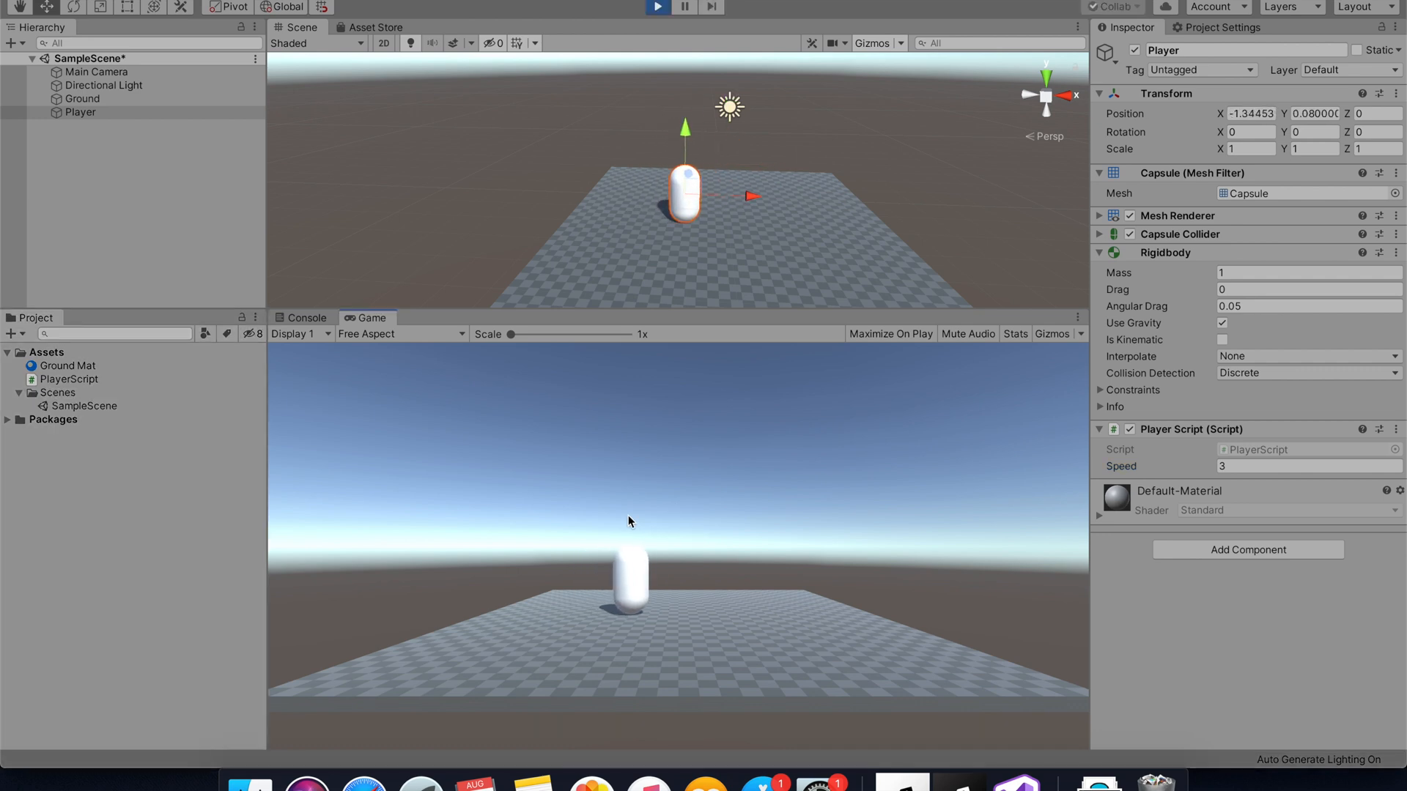
key(Right)
key(Down)
key(Right)
key(Up)
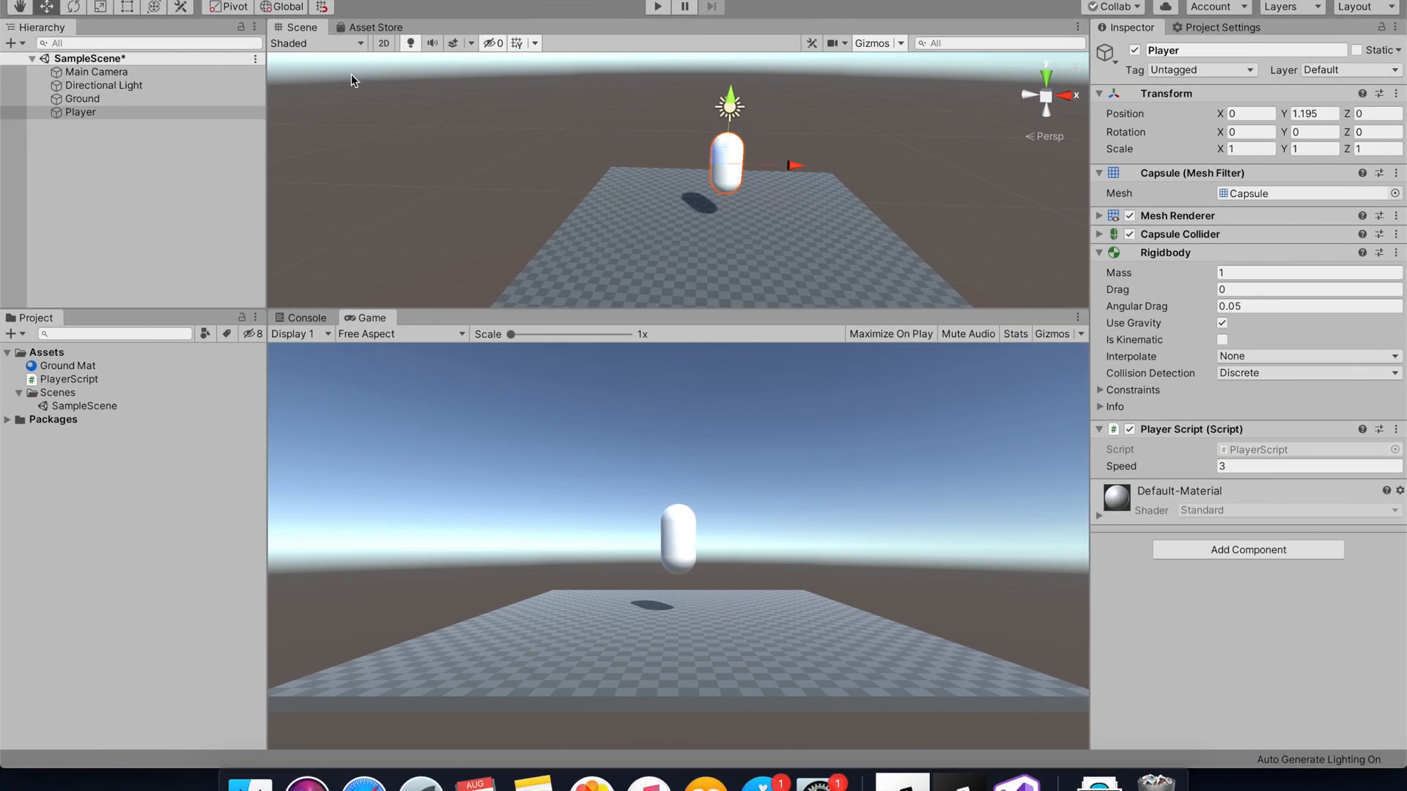
- Add a UI Text object to the scene, keeping its default text, and clear the selection
click(98, 198)
click(22, 43)
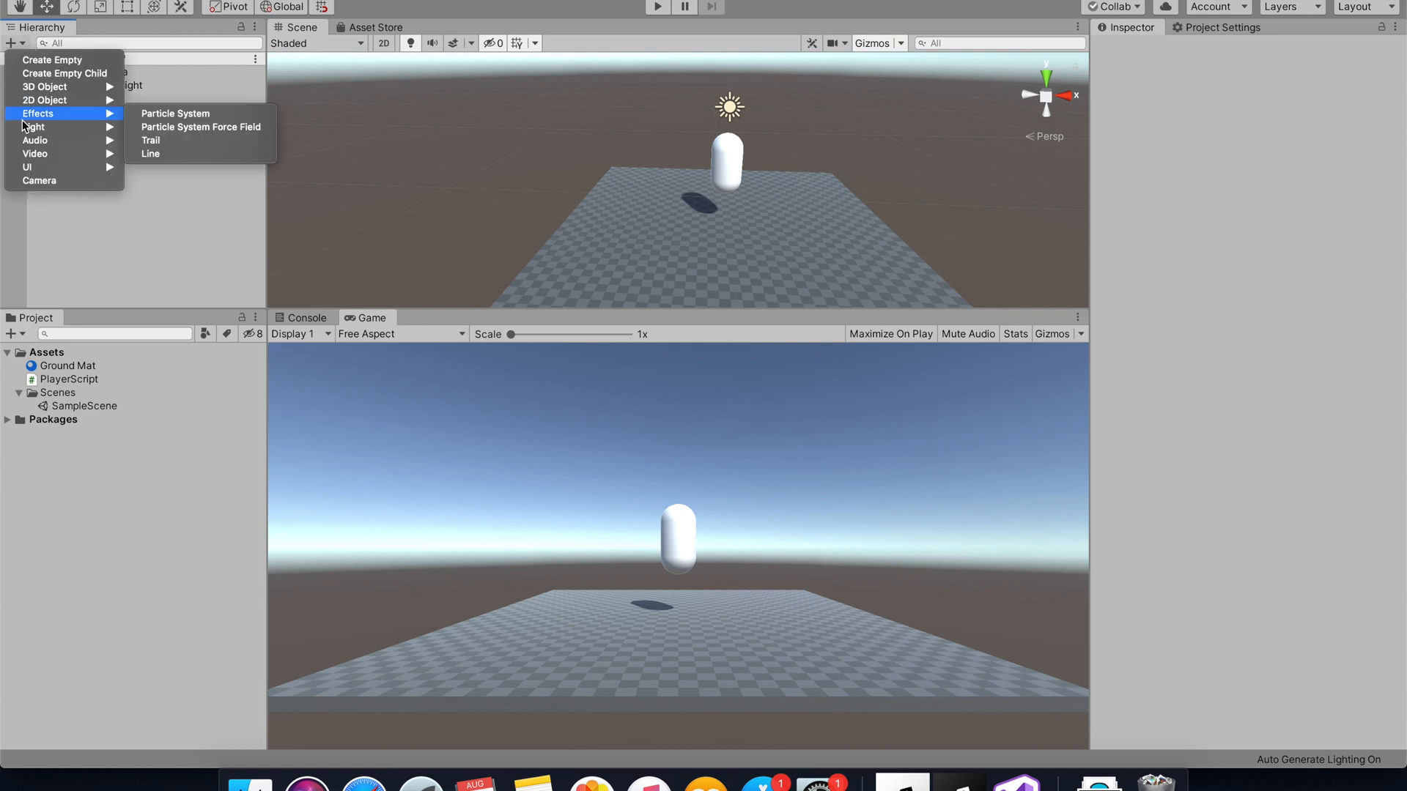
mouse_move(64, 89)
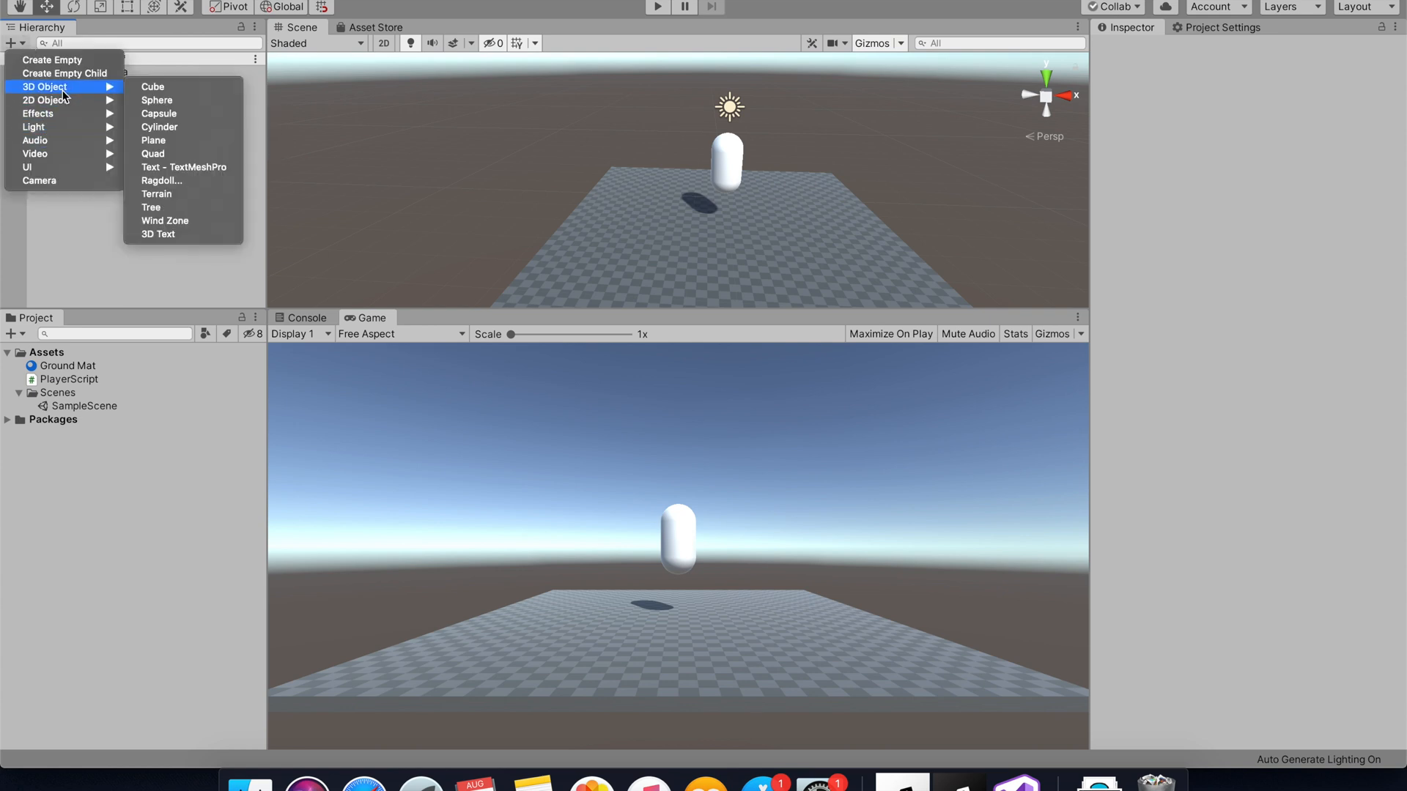
mouse_move(67, 169)
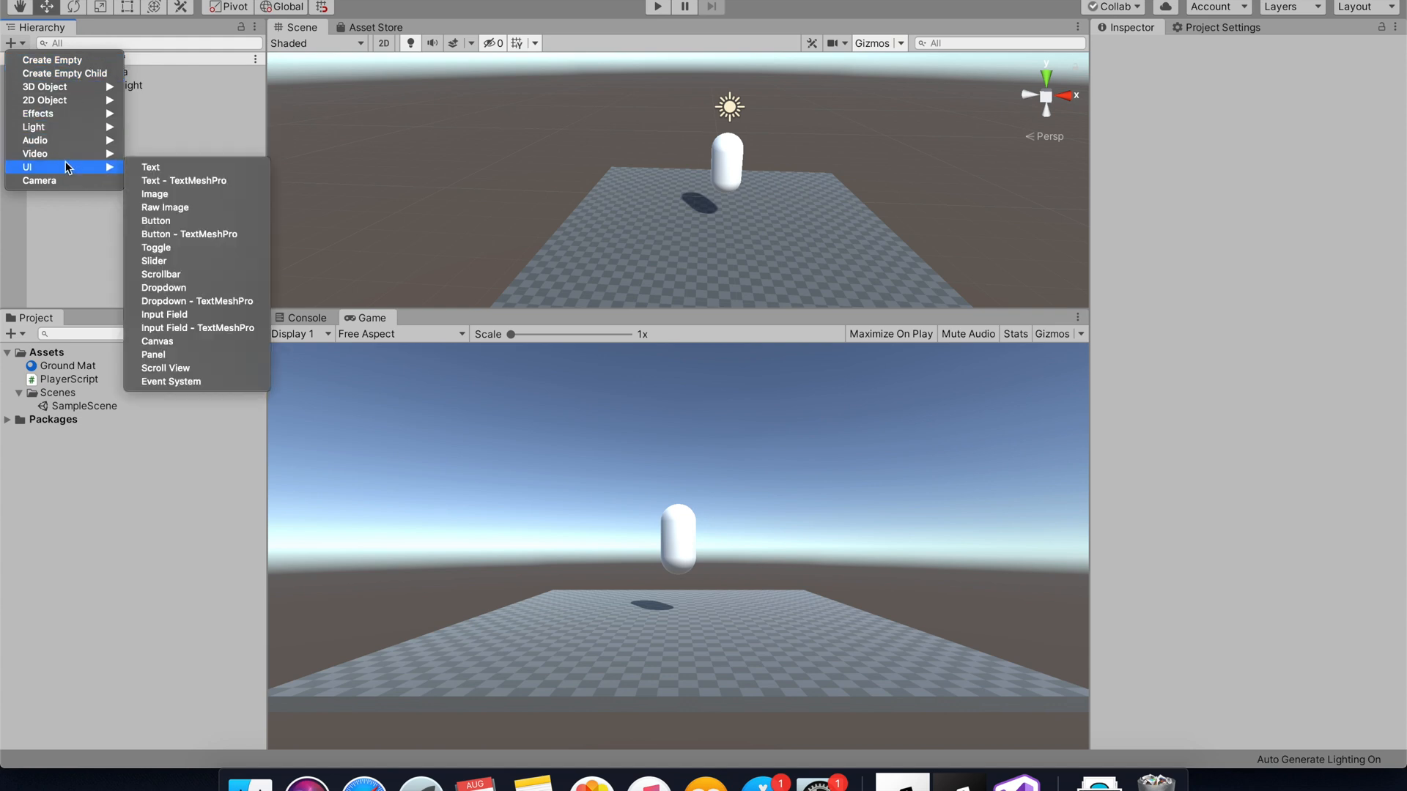
click(162, 168)
drag(1165, 341, 1111, 333)
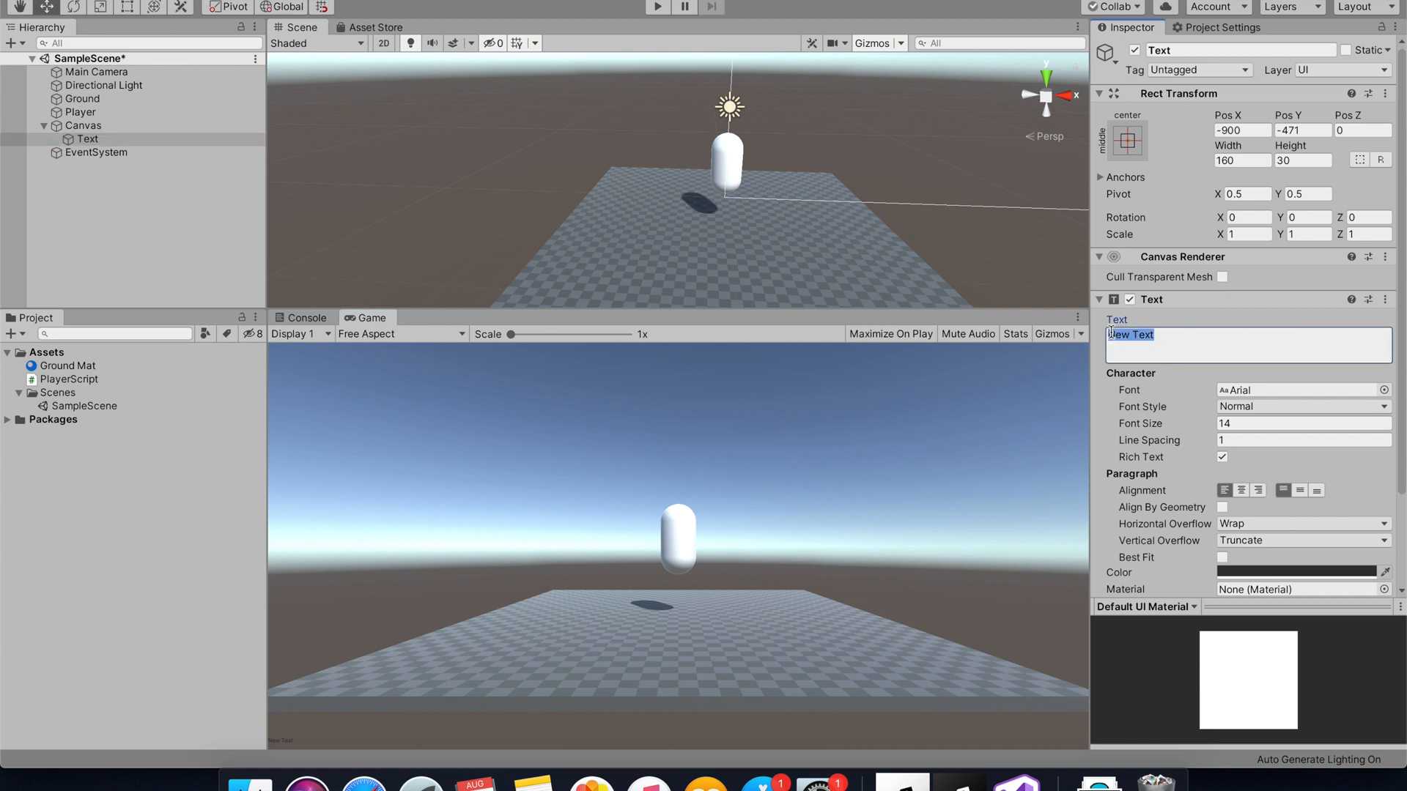
click(90, 183)
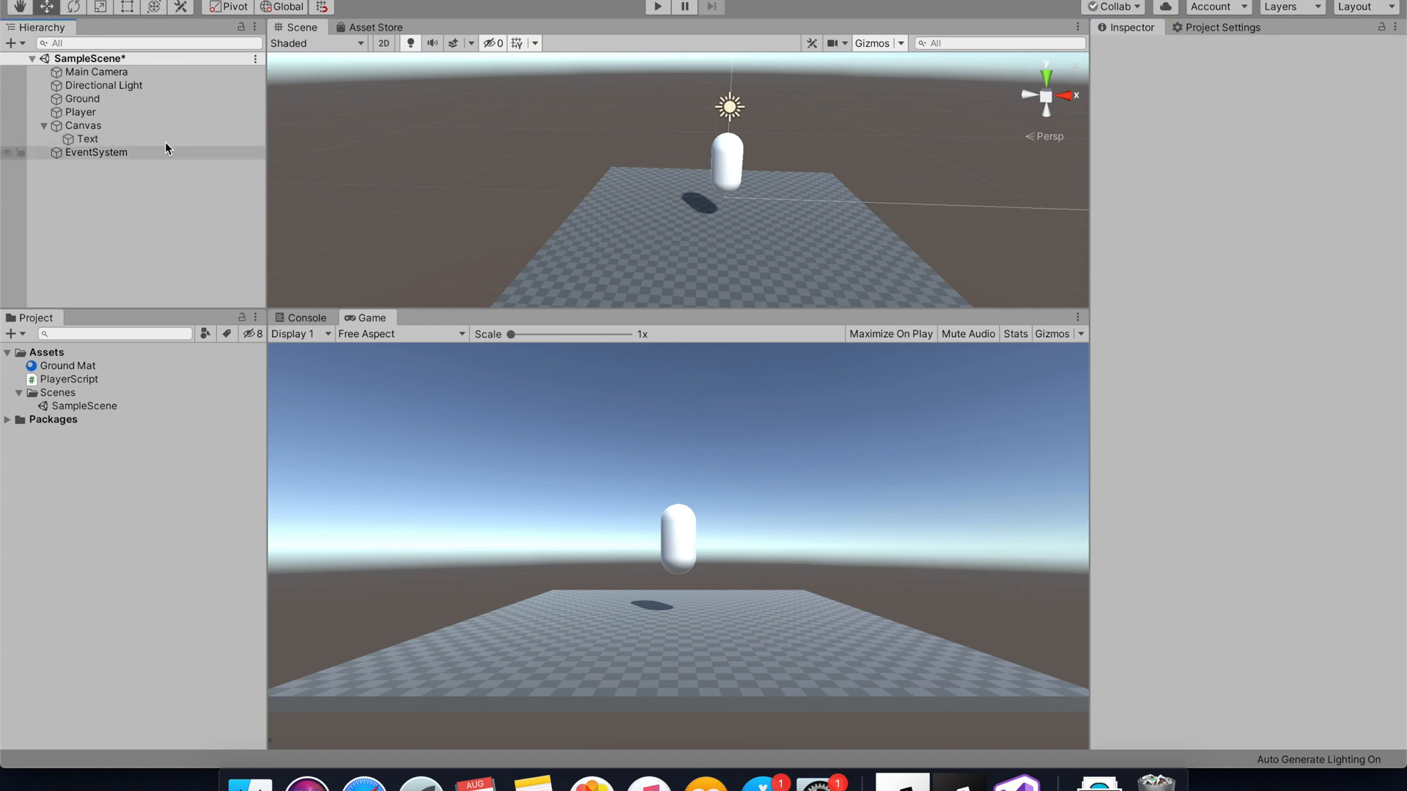
- Bring the Canvas's Text into view and move it to about X -812, Y -395
click(134, 138)
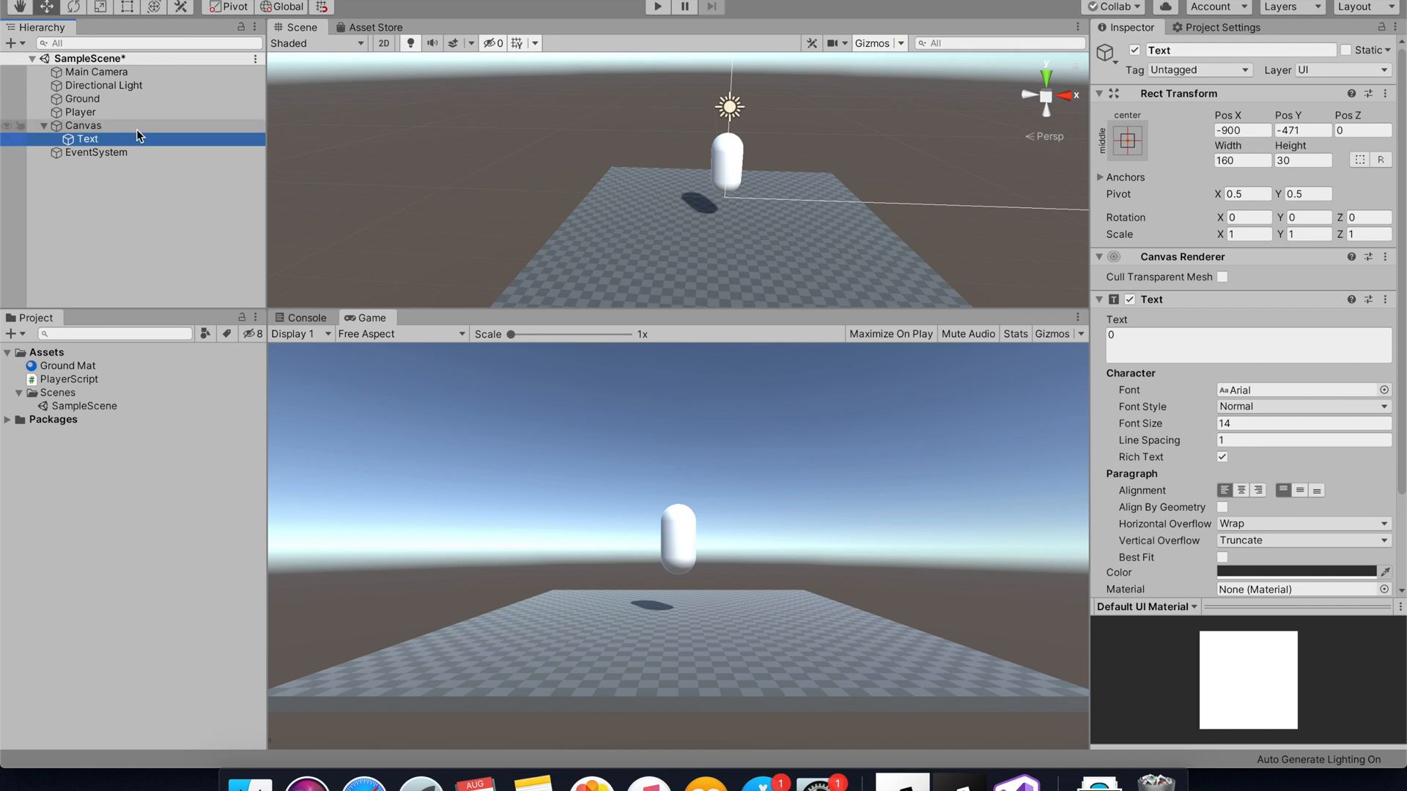
key(f)
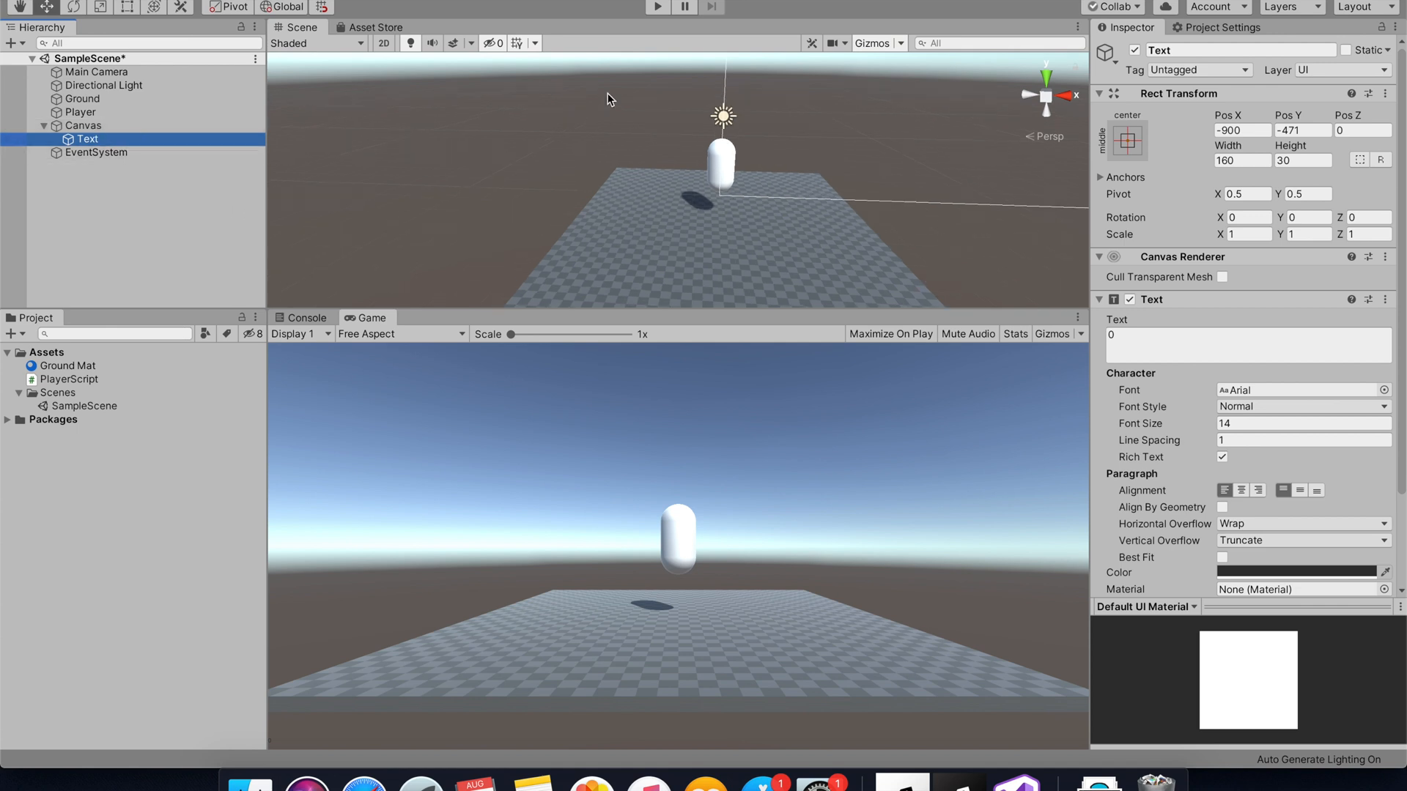
scroll(608, 94, up, 4)
scroll(696, 226, up, 2)
drag(757, 104, 780, 33)
drag(814, 87, 931, 92)
scroll(877, 114, down, 10)
scroll(876, 113, up, 4)
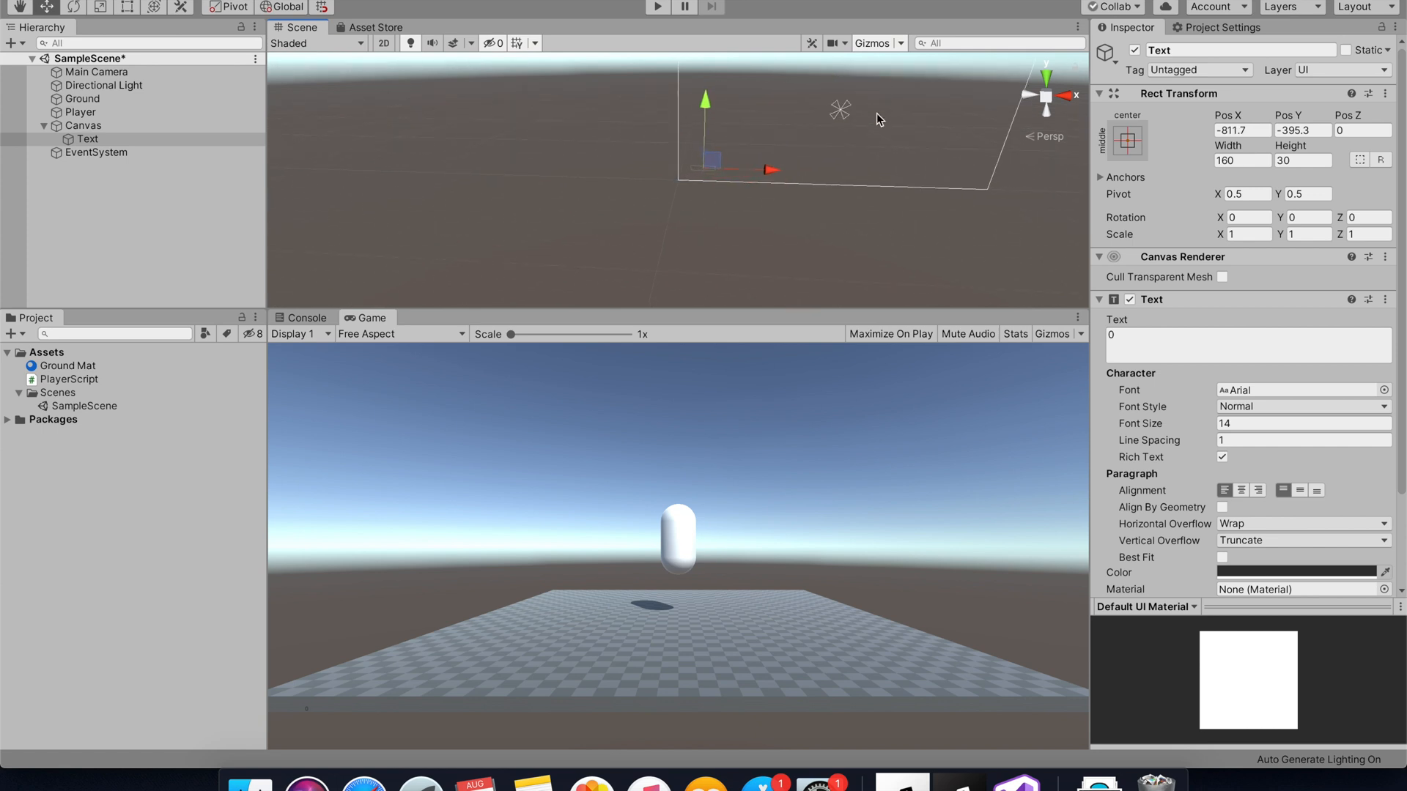
- Scale the Text uniformly to about 4.54 and move it along X to -540
click(100, 7)
drag(703, 170, 981, 87)
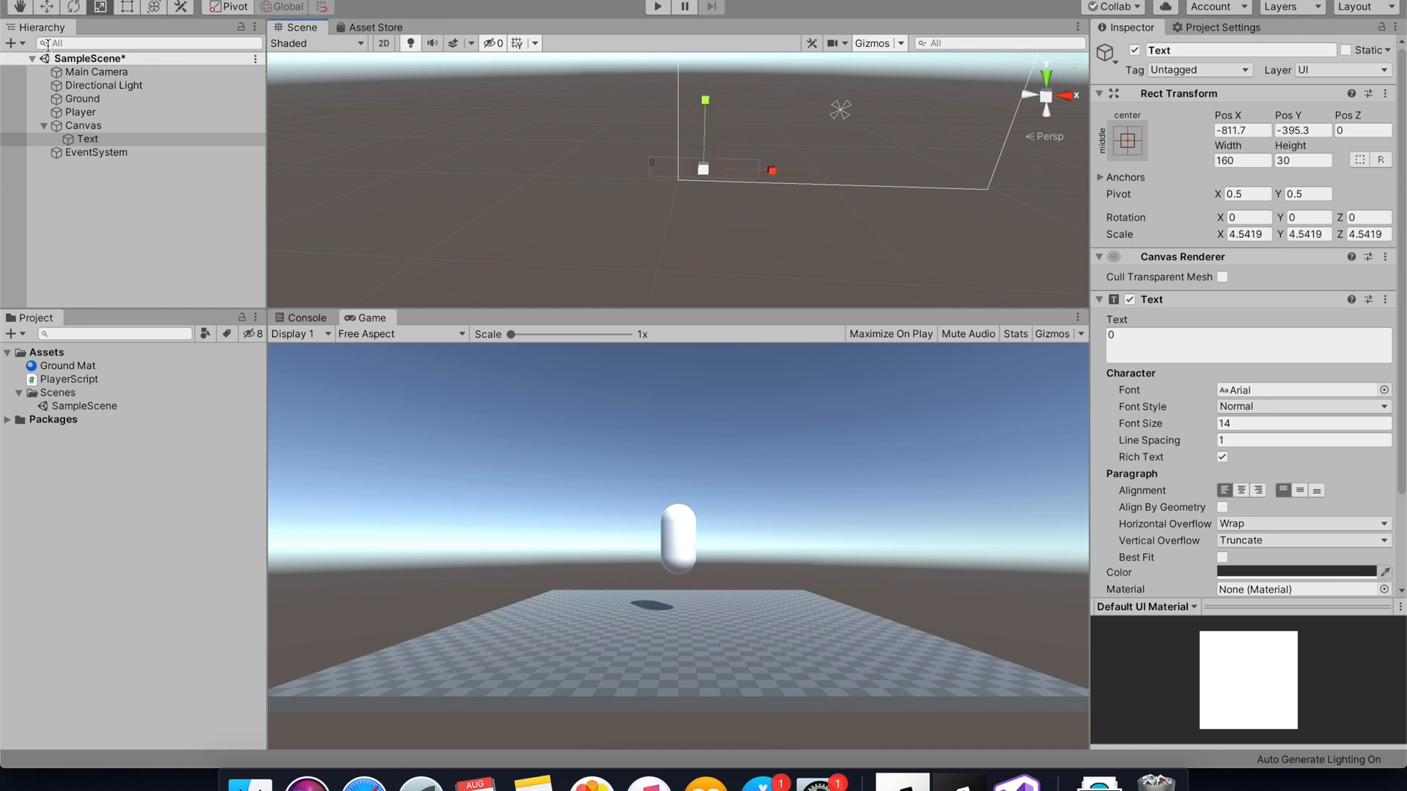
click(50, 6)
drag(774, 173, 812, 173)
- Anchor the Text to the canvas's top-left corner, setting its pivot there as well
click(1130, 140)
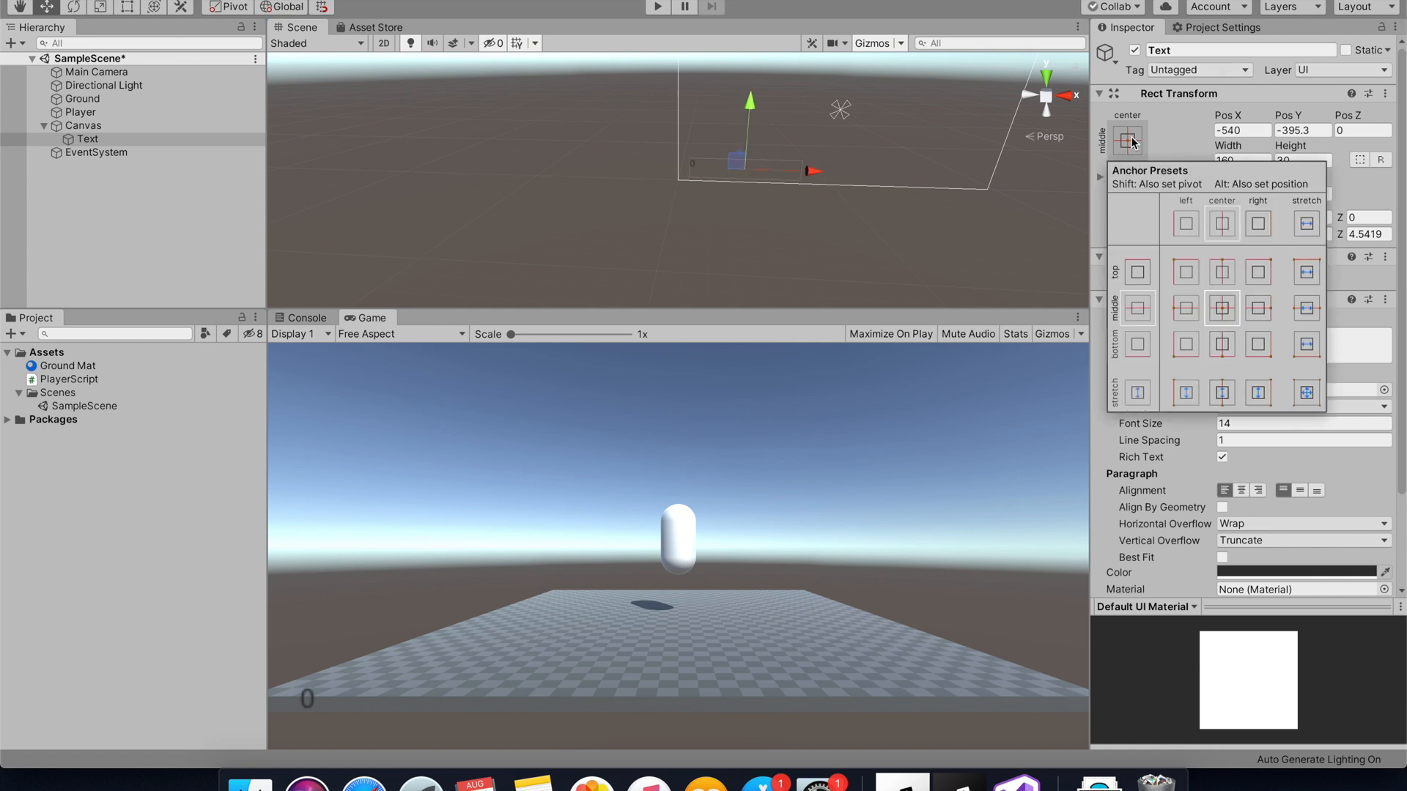
key(shift)
shift+click(1189, 274)
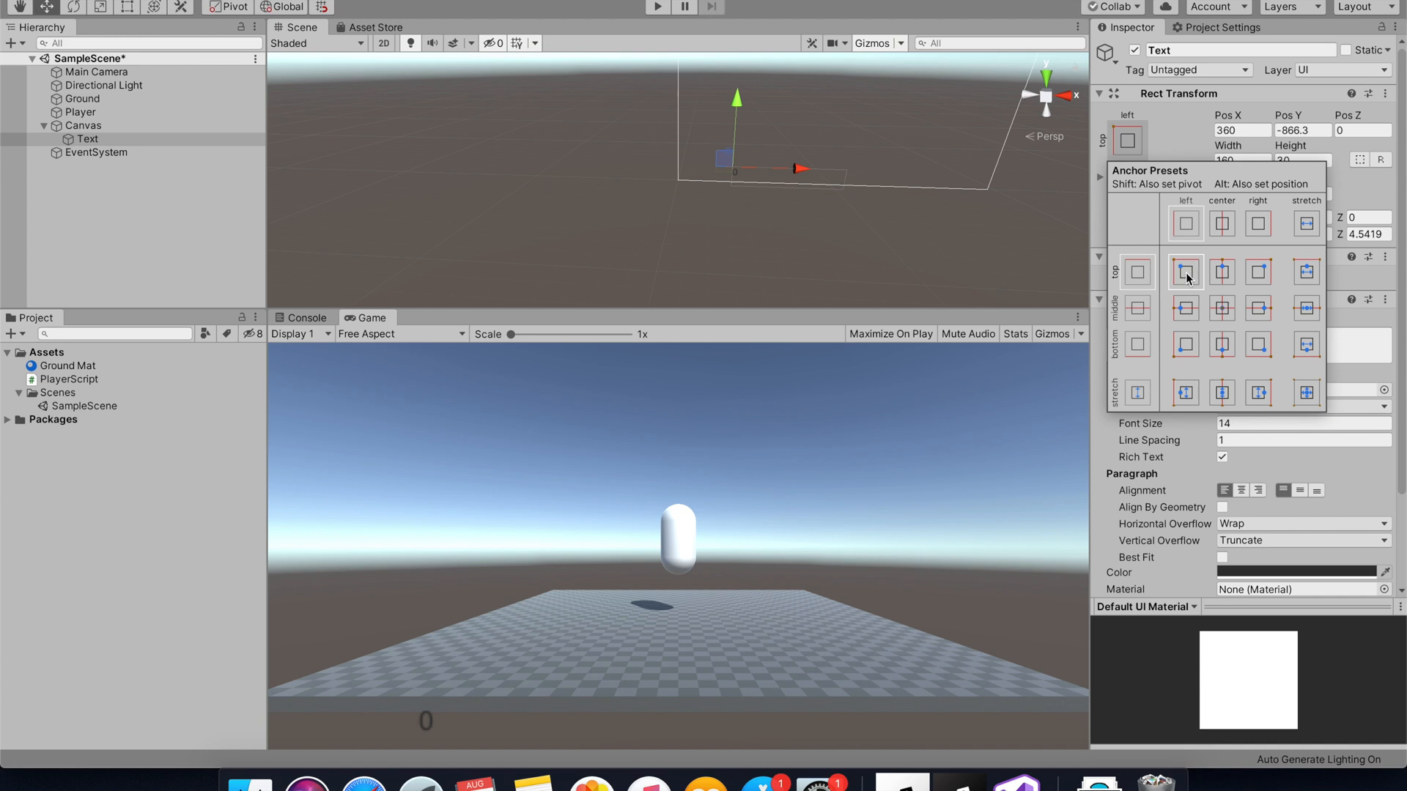
- Move the Text into the canvas's top-left corner at X 54, slightly higher than Y -70, and collapse the Canvas hierarchy
click(738, 124)
drag(736, 107, 725, 40)
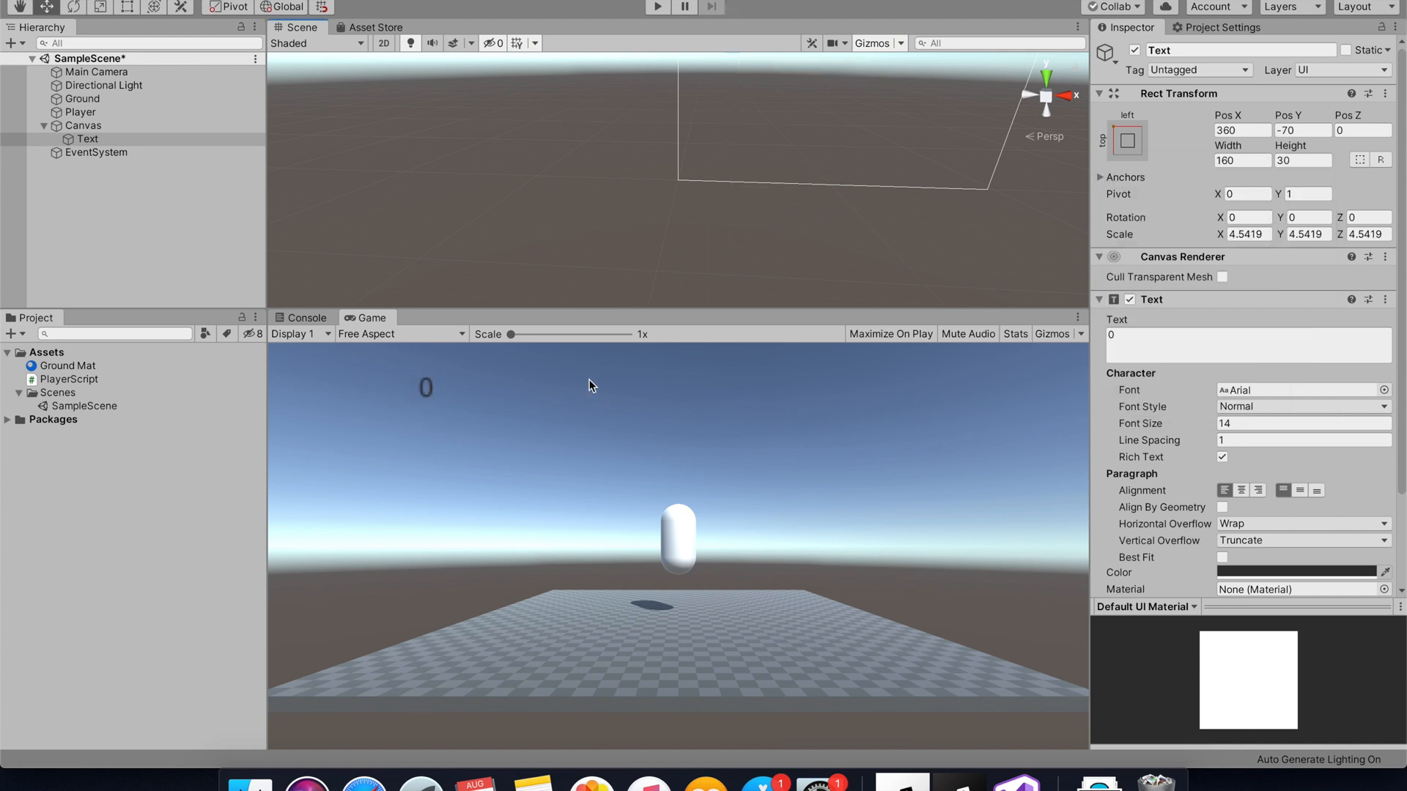
key(f)
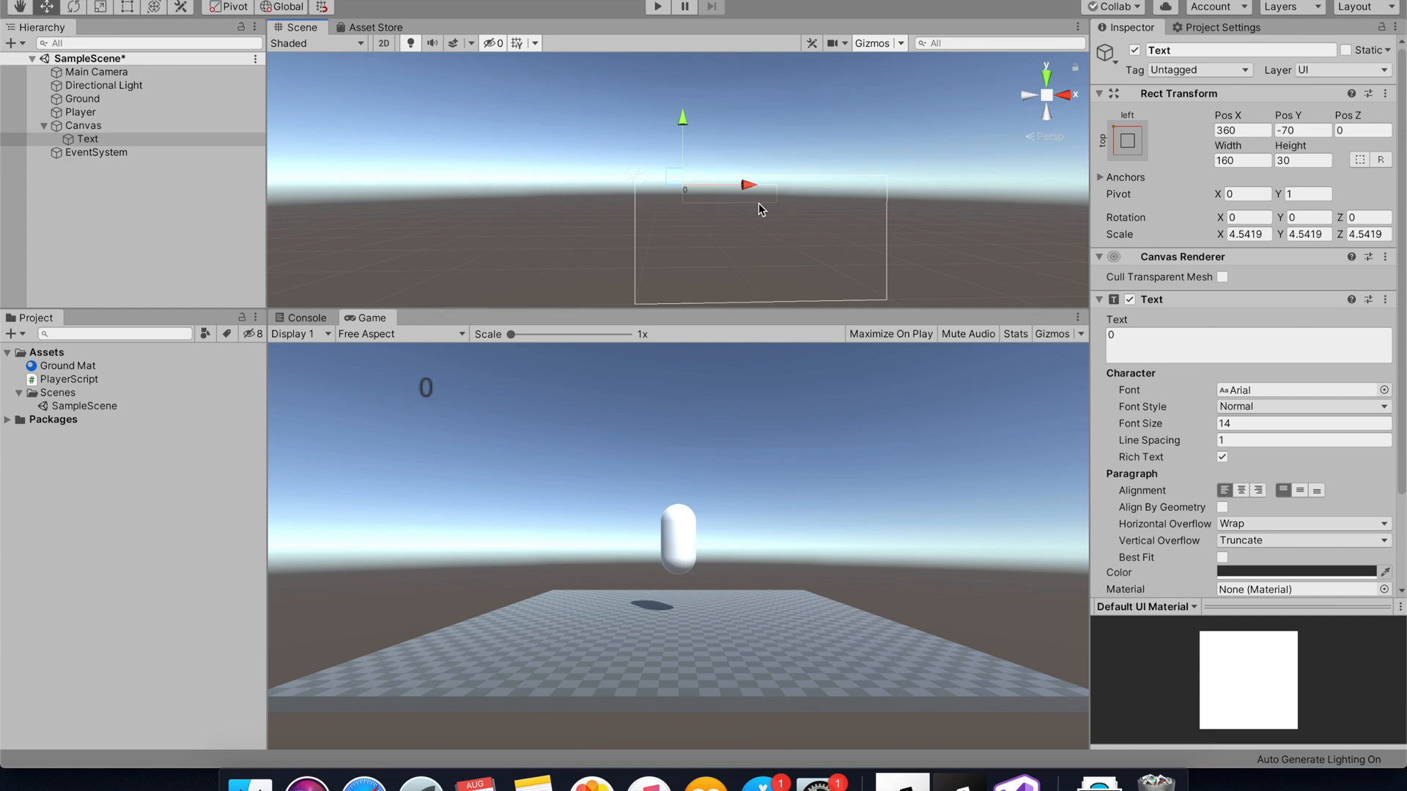
drag(746, 186, 711, 198)
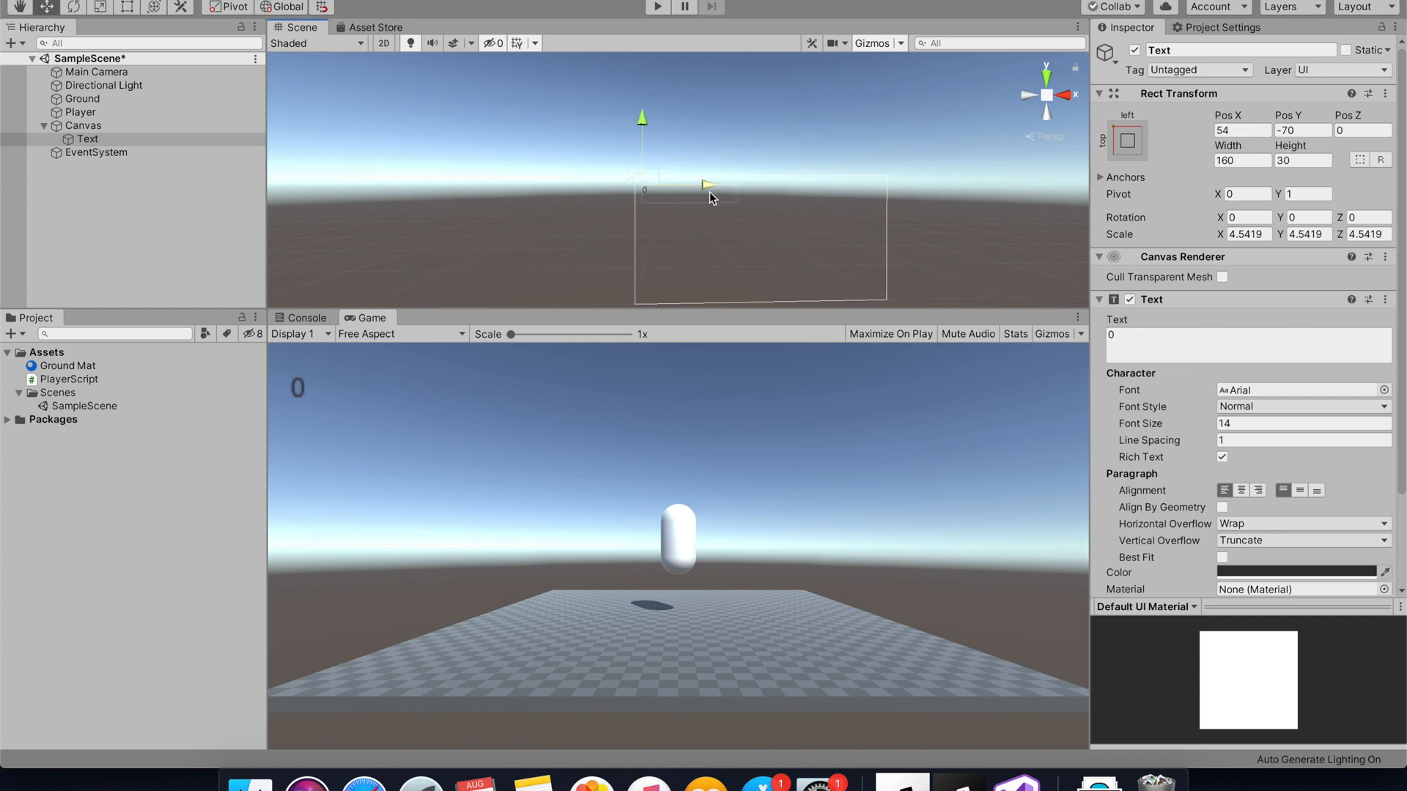
drag(653, 138, 652, 127)
click(45, 126)
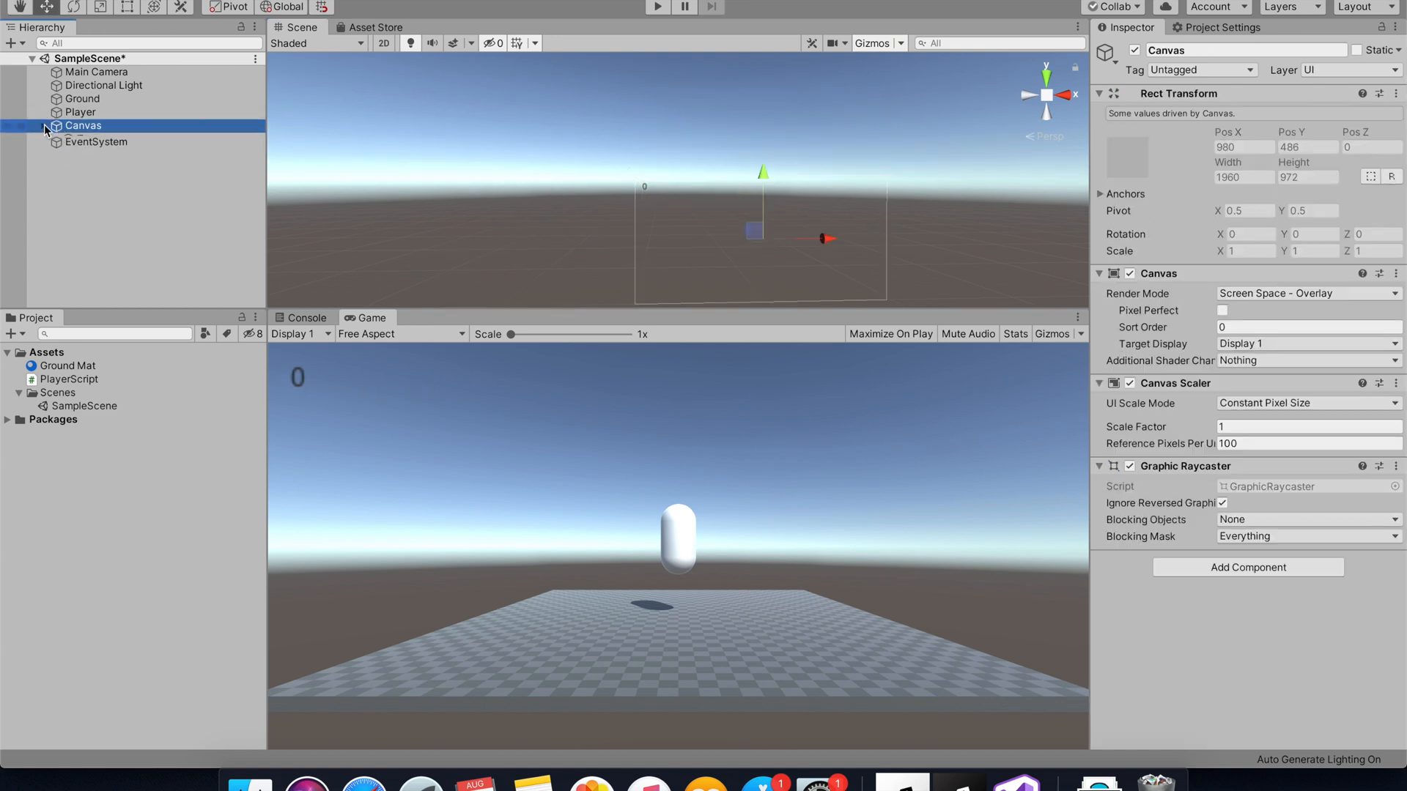
- Refocus the scene view on the Player and the ground around it
click(77, 112)
double_click(200, 112)
alt+drag(742, 111, 740, 168)
scroll(732, 169, down, 3)
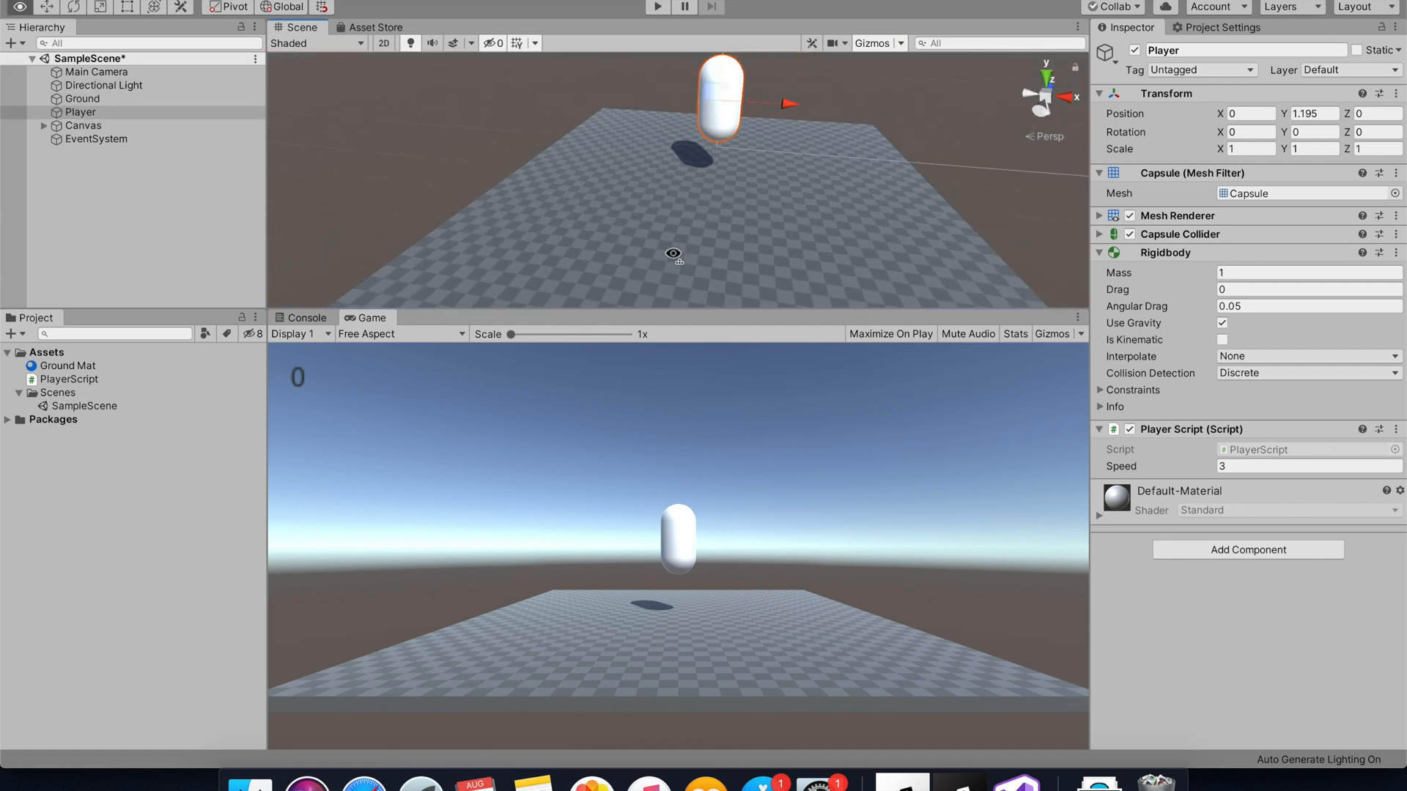
double_click(87, 113)
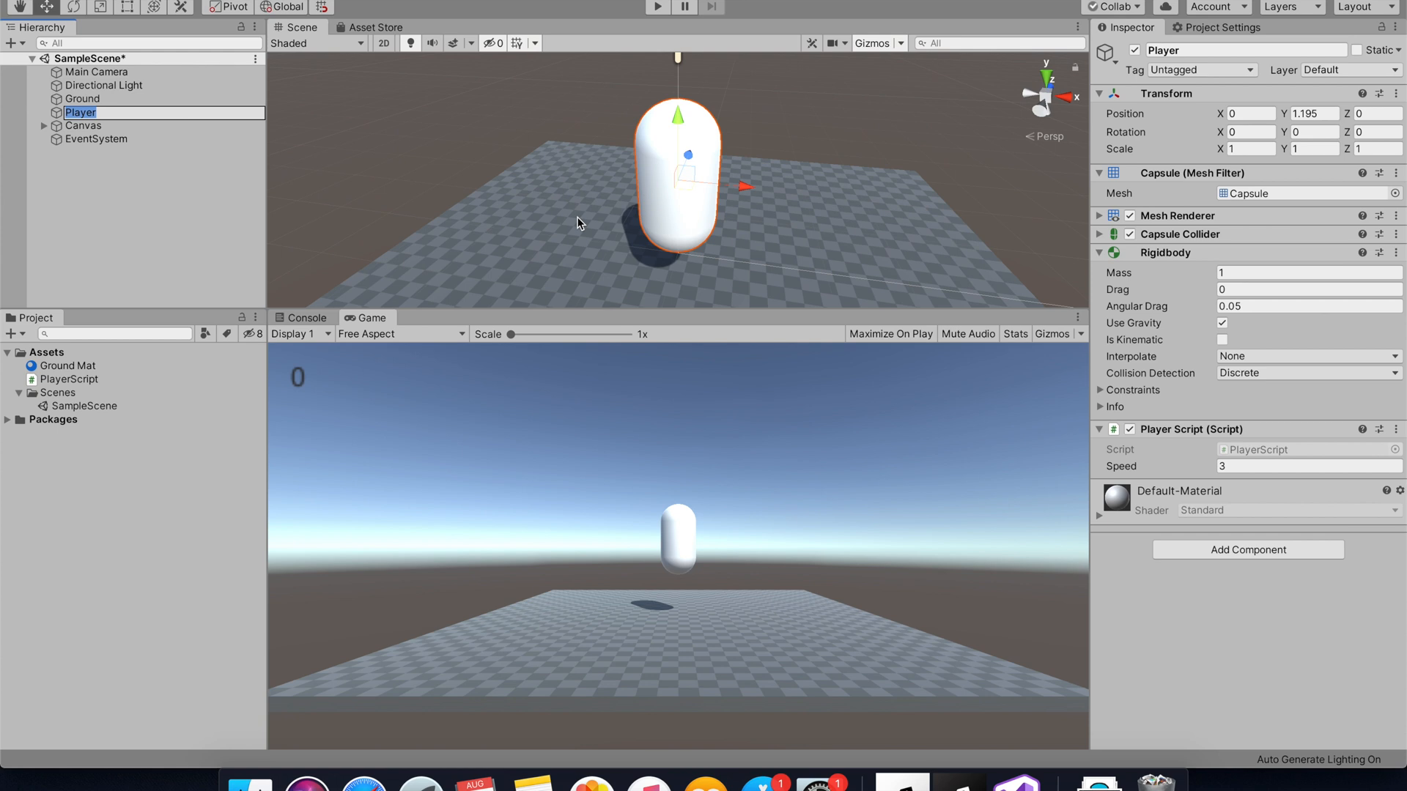
scroll(579, 220, down, 5)
click(138, 146)
double_click(131, 116)
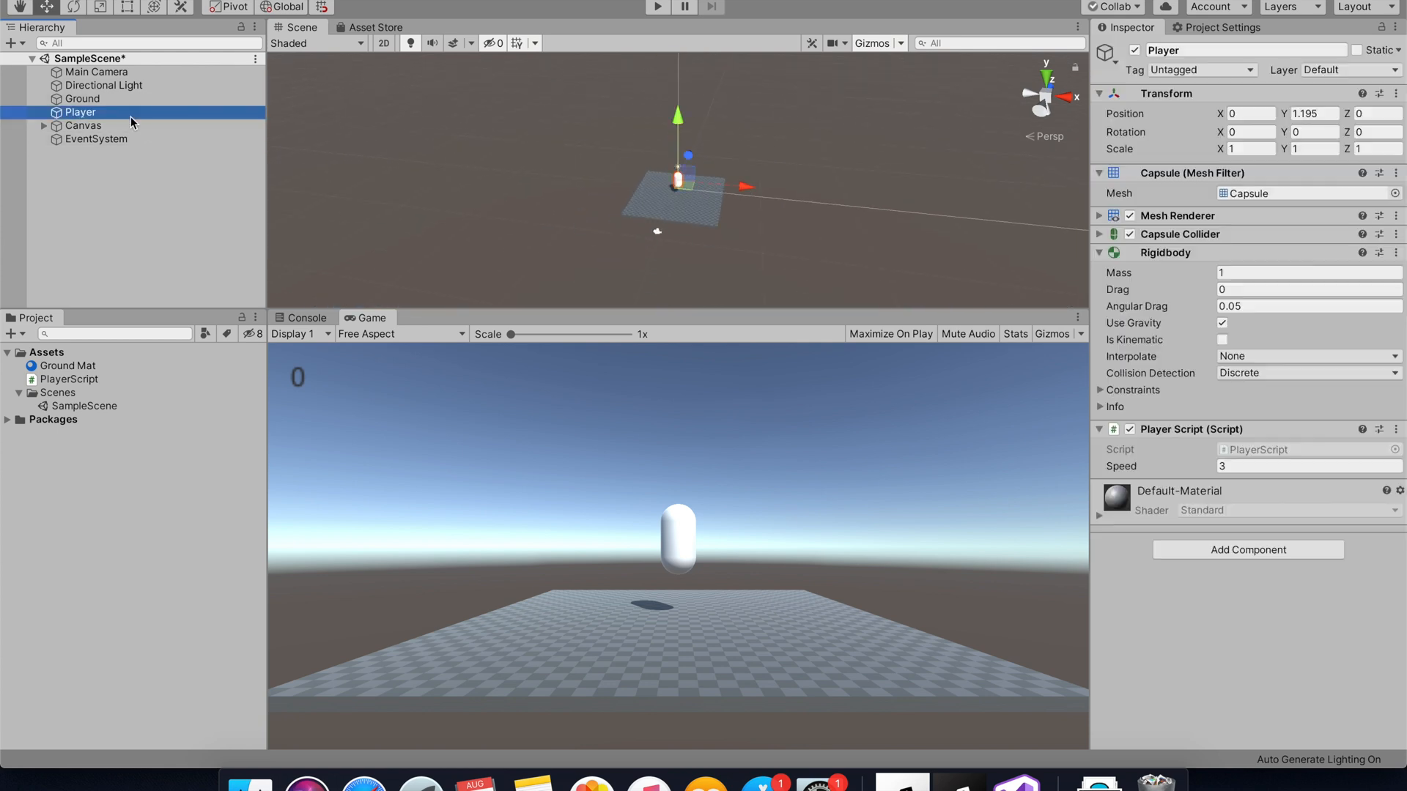
mouse_move(868, 181)
alt+mouse_down()
mouse_move(834, 76)
mouse_move(871, 150)
mouse_move(861, 168)
alt+mouse_up()
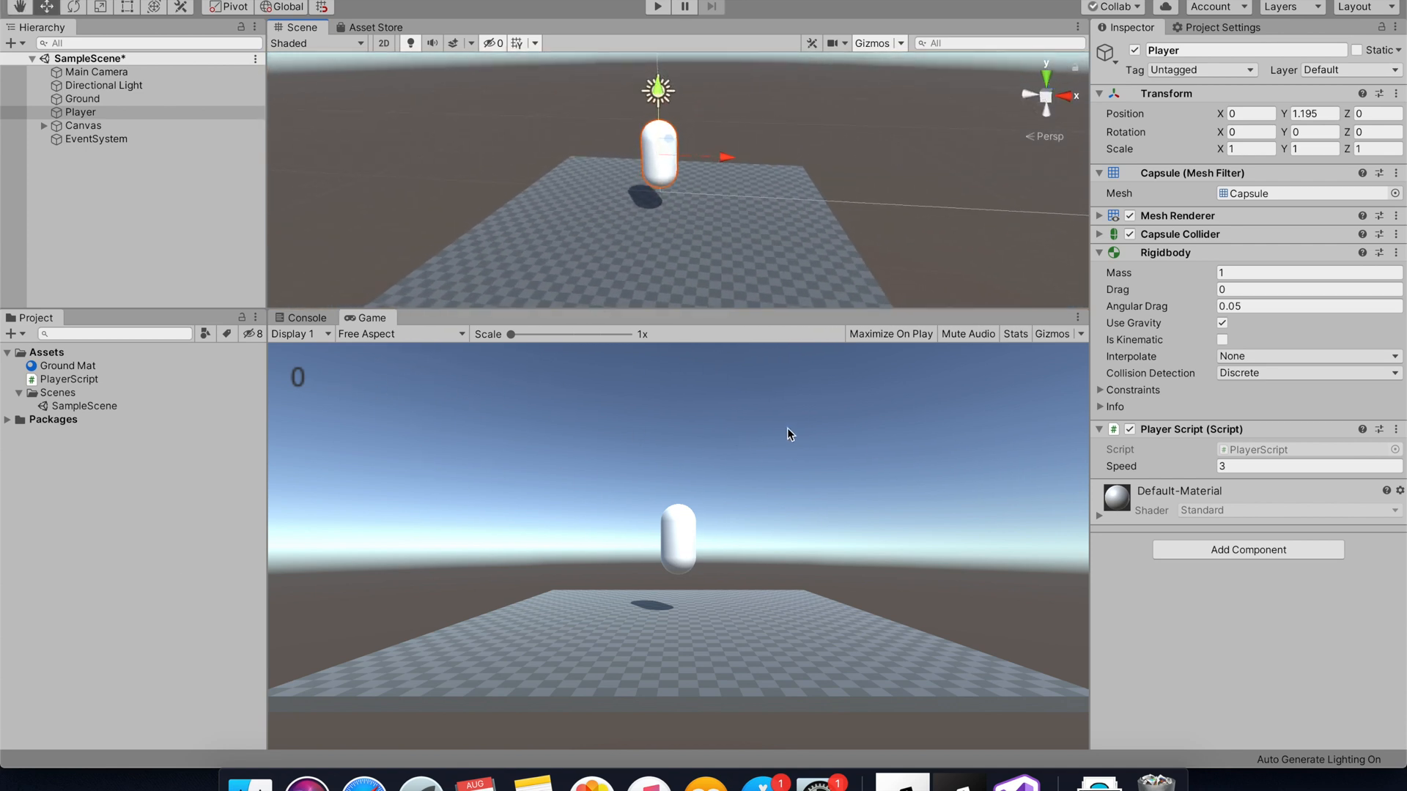
click(44, 126)
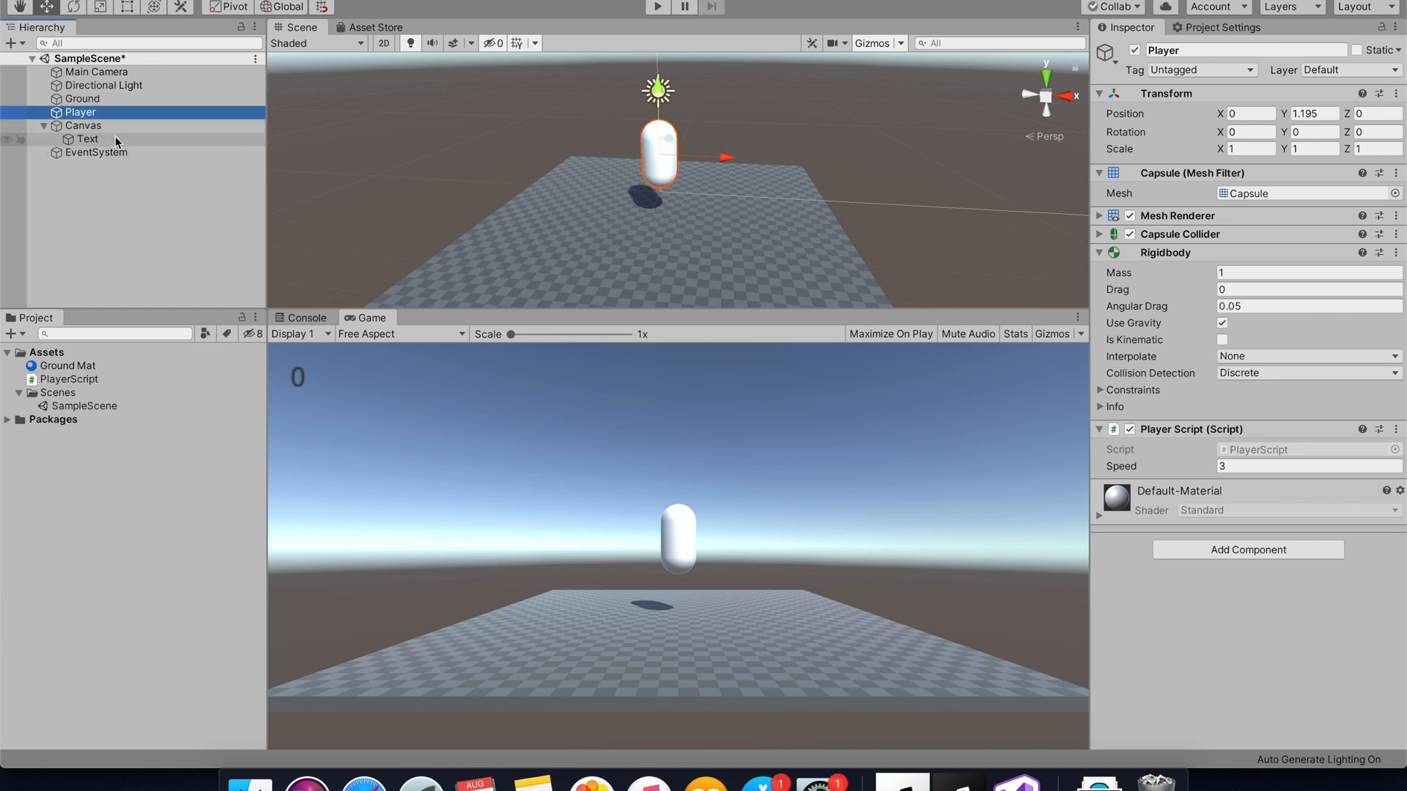
click(112, 137)
click(45, 126)
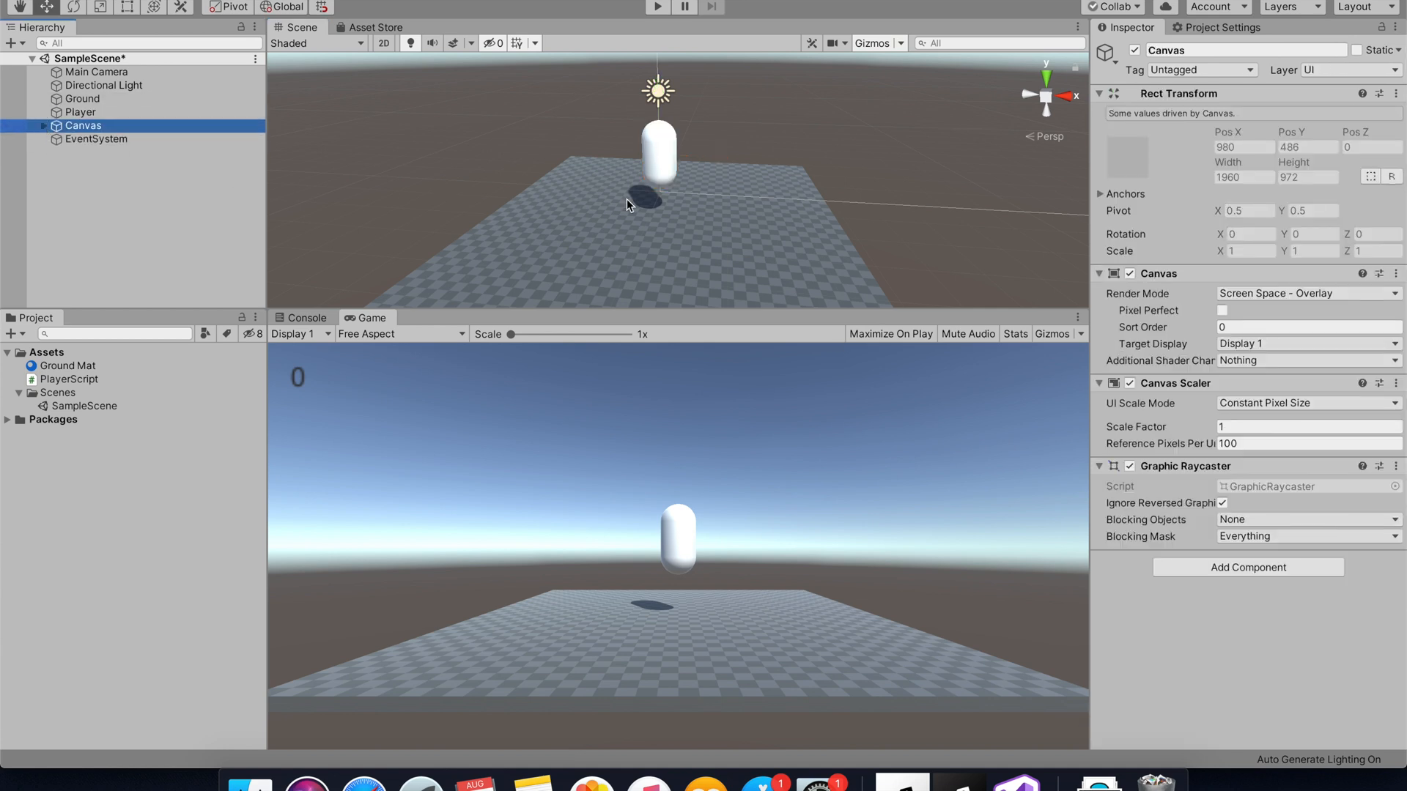
alt+drag(627, 199, 578, 192)
- Add a 3D Sphere to the scene and scale it uniformly to about 0.26
click(14, 44)
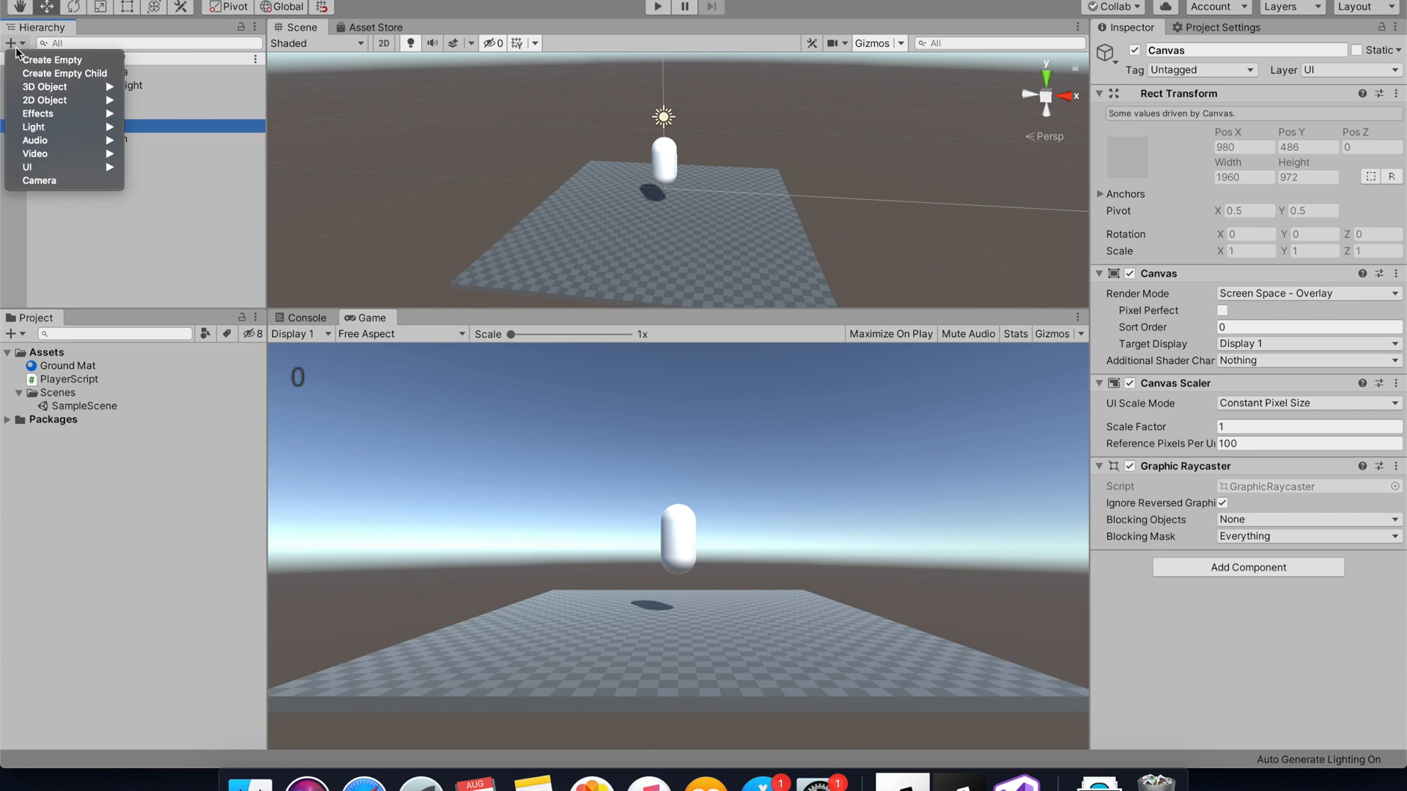
mouse_move(66, 90)
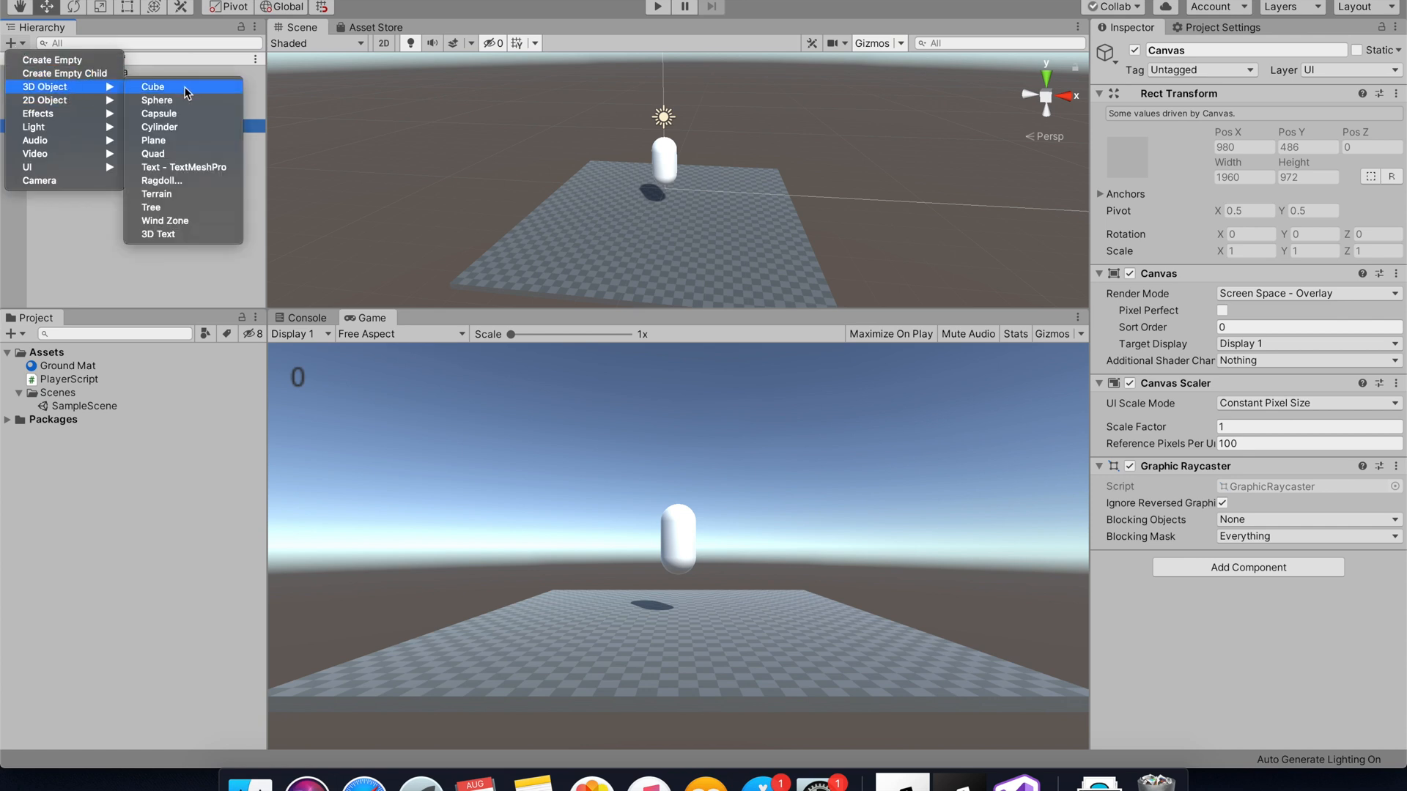
click(174, 100)
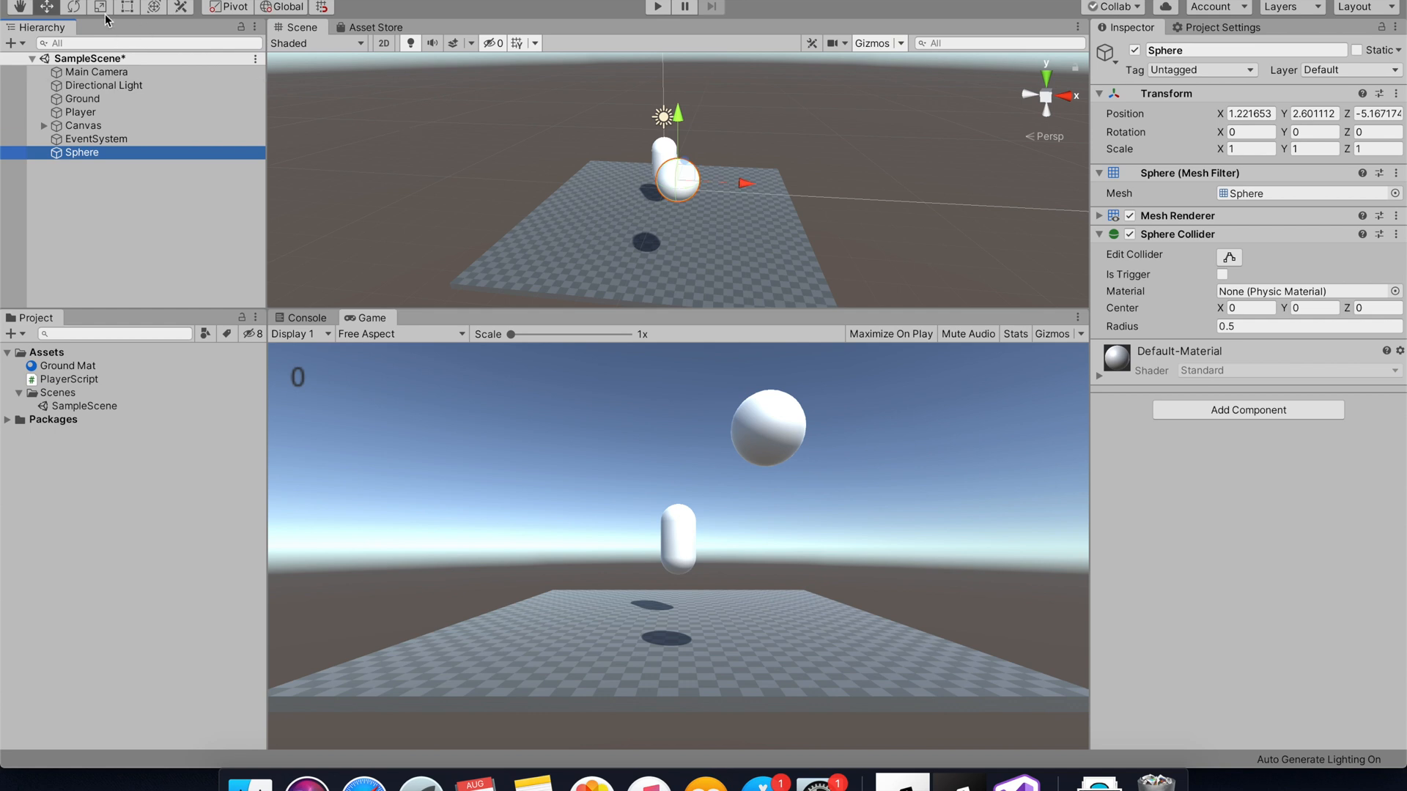
click(102, 8)
drag(679, 178, 626, 205)
- Rename the sphere Points and place it low over the ground at Y -0.62, Z -4.45
click(625, 205)
key(w)
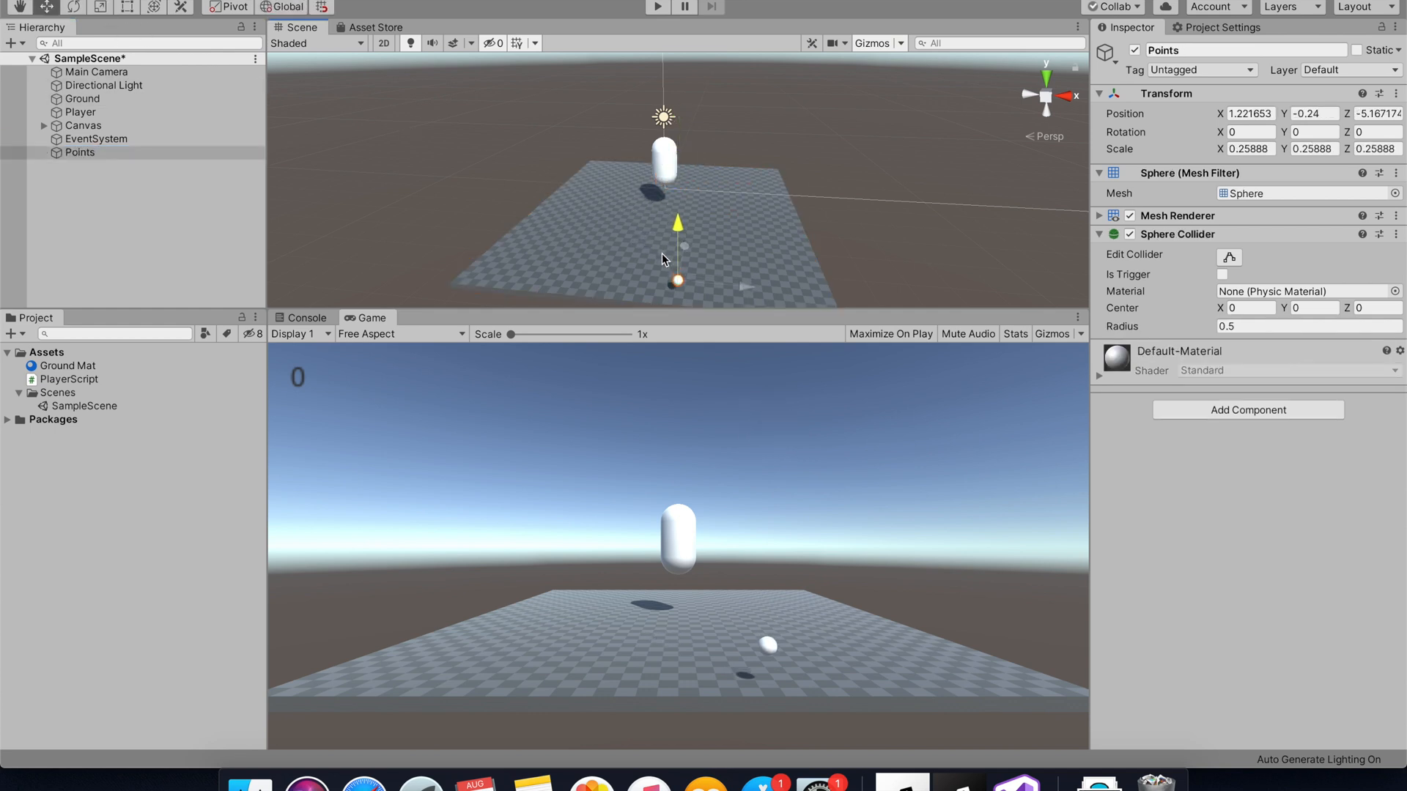
drag(662, 253, 696, 237)
- Duplicate the Points sphere and move the copy to X -2.92, Z -1.68
click(159, 155)
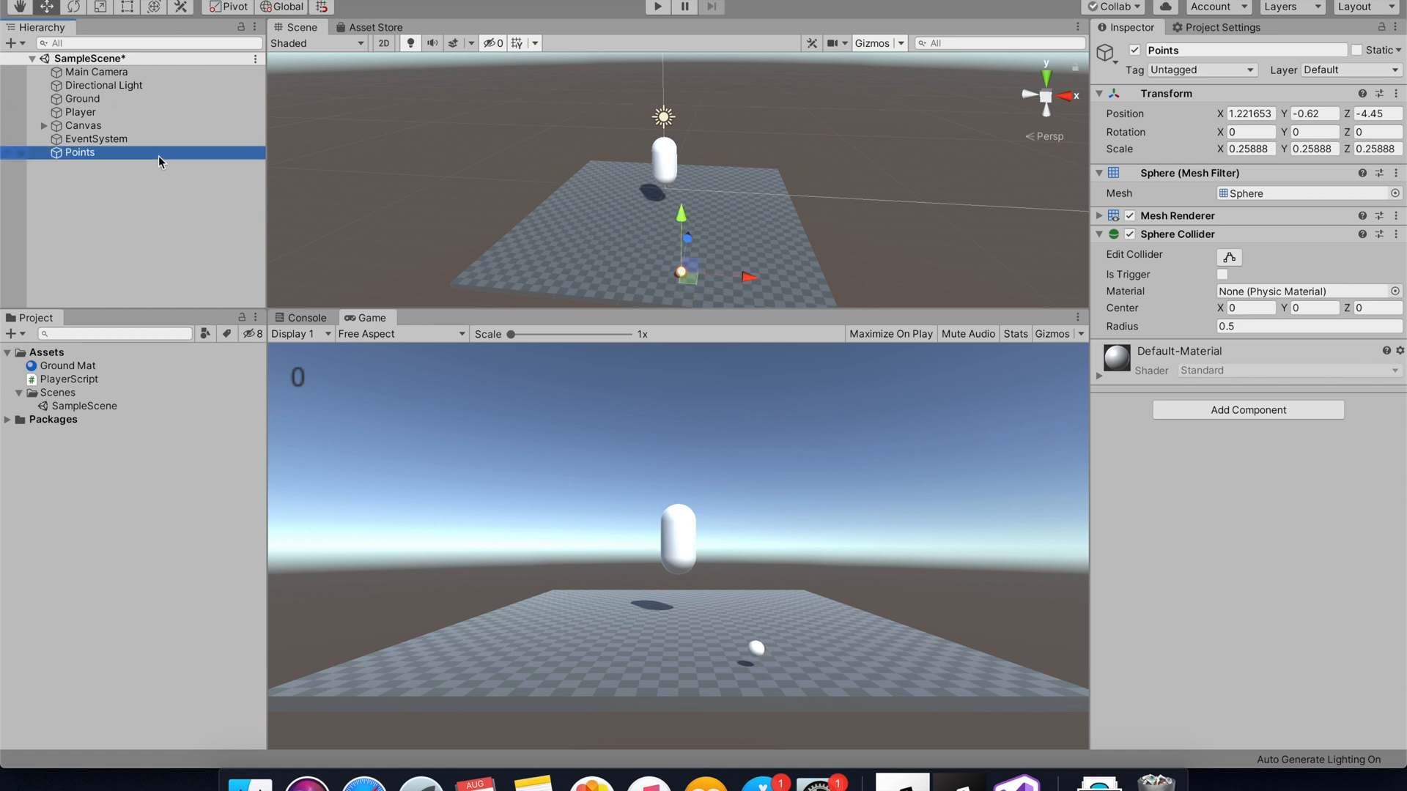
key(super+d)
click(132, 177)
click(145, 166)
drag(735, 270, 597, 271)
drag(566, 223, 628, 190)
- Duplicate the second Points sphere and move the new copy to X 3.82, Z 3.19 near the ground's far edge
click(185, 167)
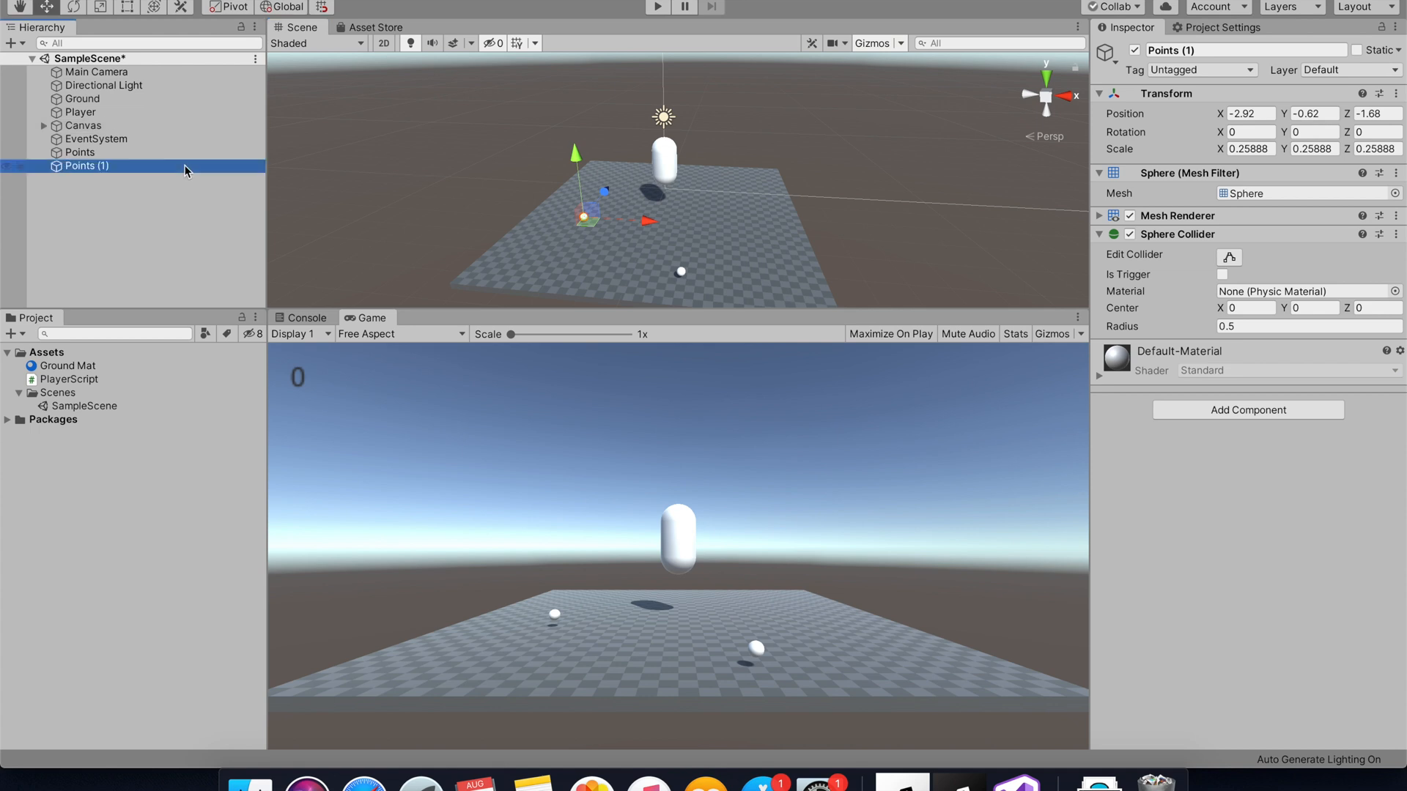
key(super+d)
click(194, 211)
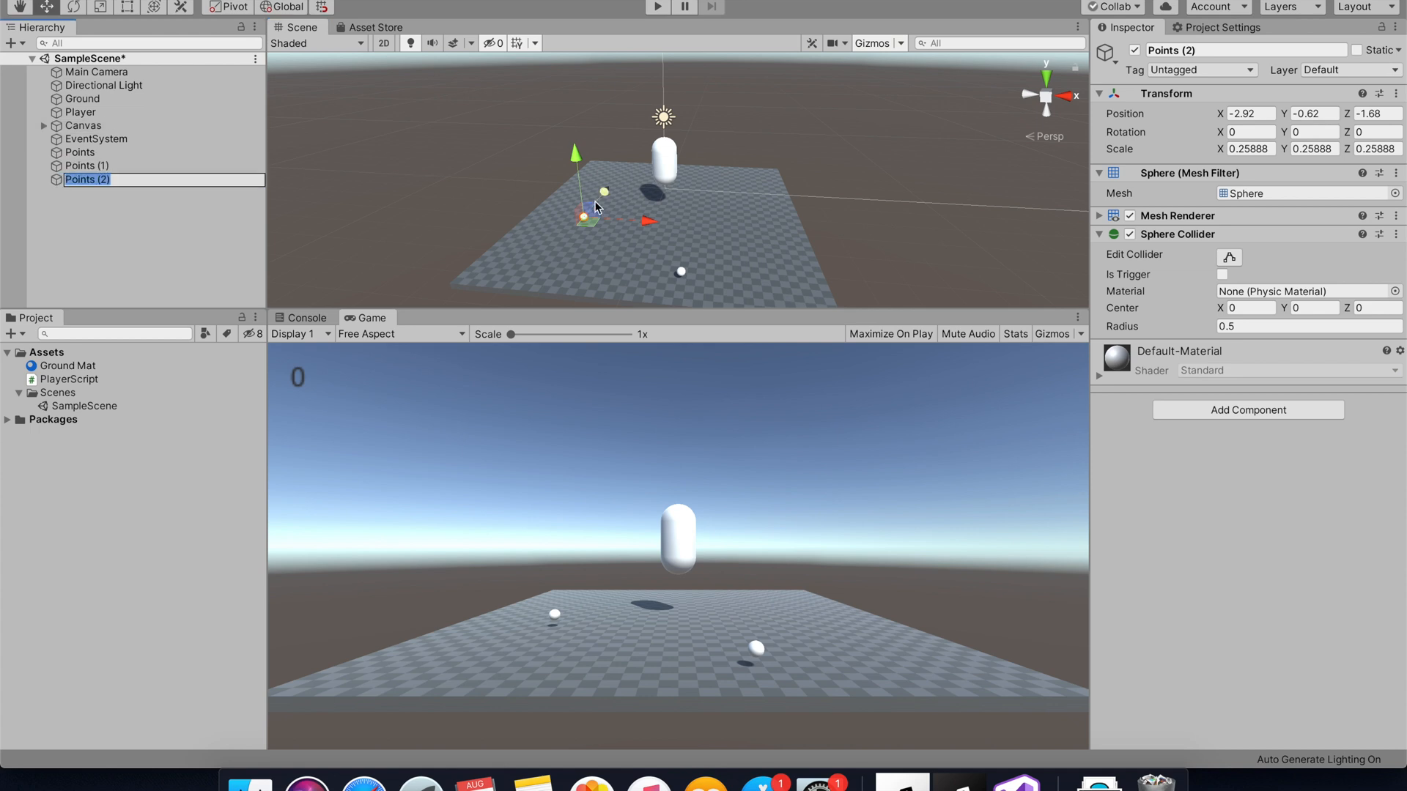
click(188, 180)
drag(653, 219, 806, 231)
drag(738, 200, 768, 148)
alt+drag(694, 257, 731, 263)
drag(726, 158, 788, 173)
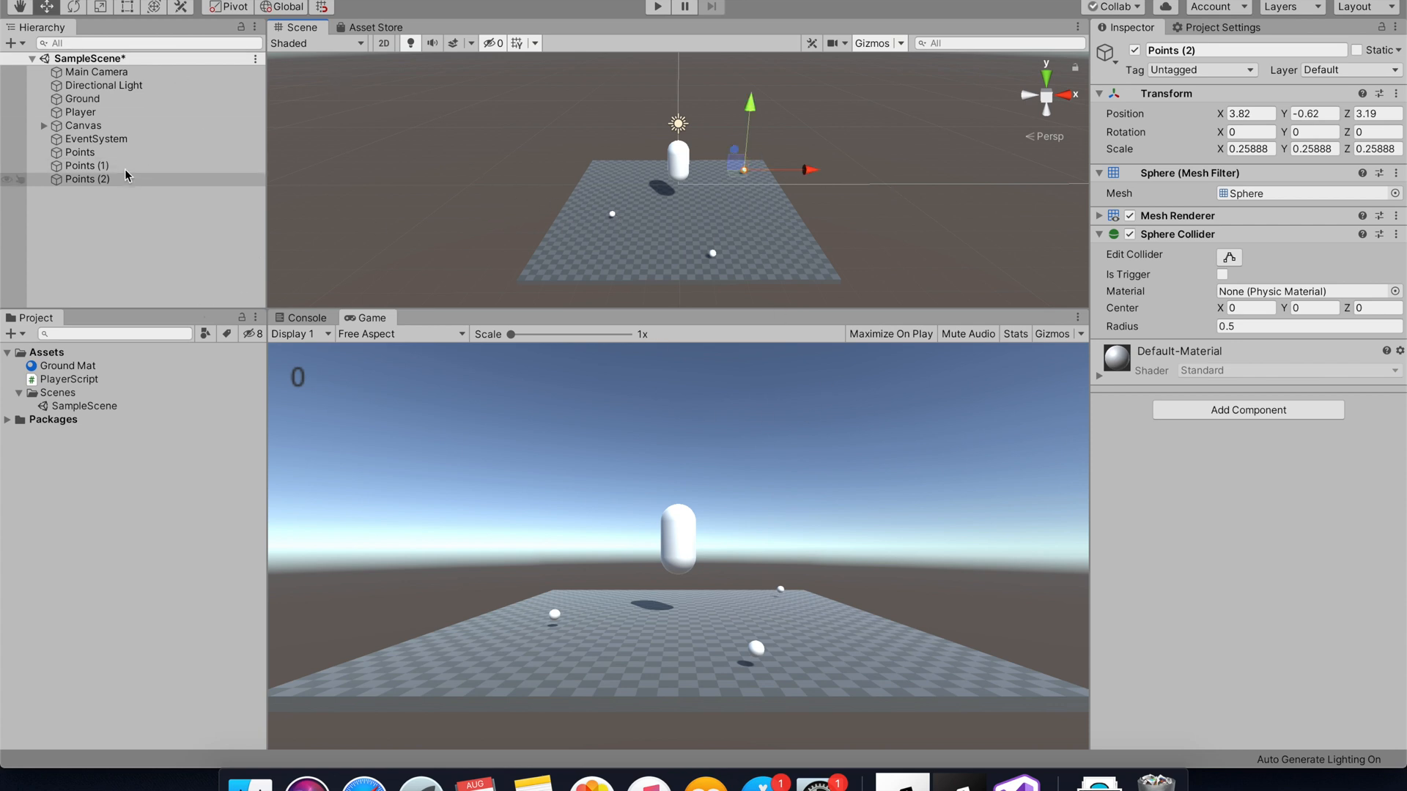
- Select the Player, switch to PlayerScript.cs in Visual Studio, and review the movement line in Update
click(114, 127)
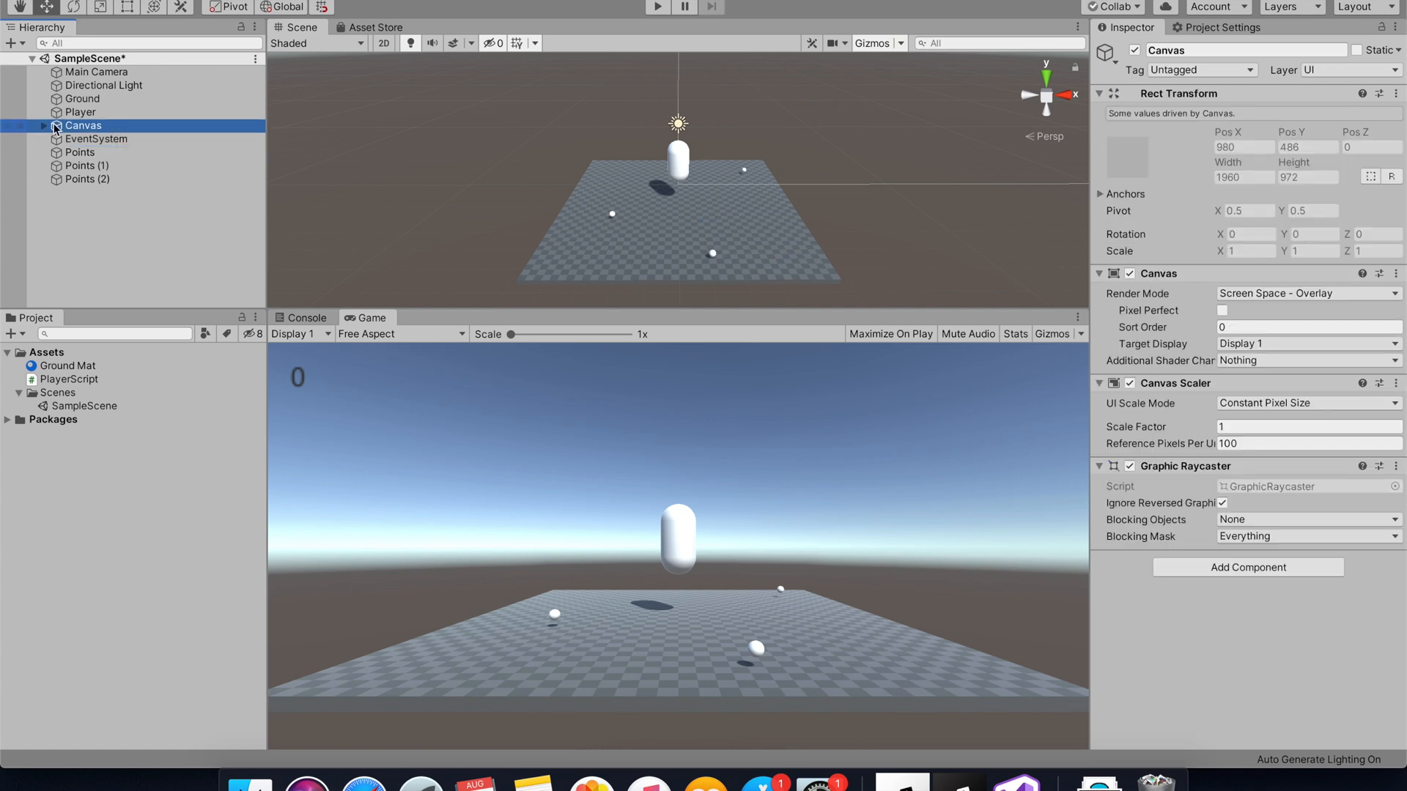
click(85, 113)
key(ctrl+Right)
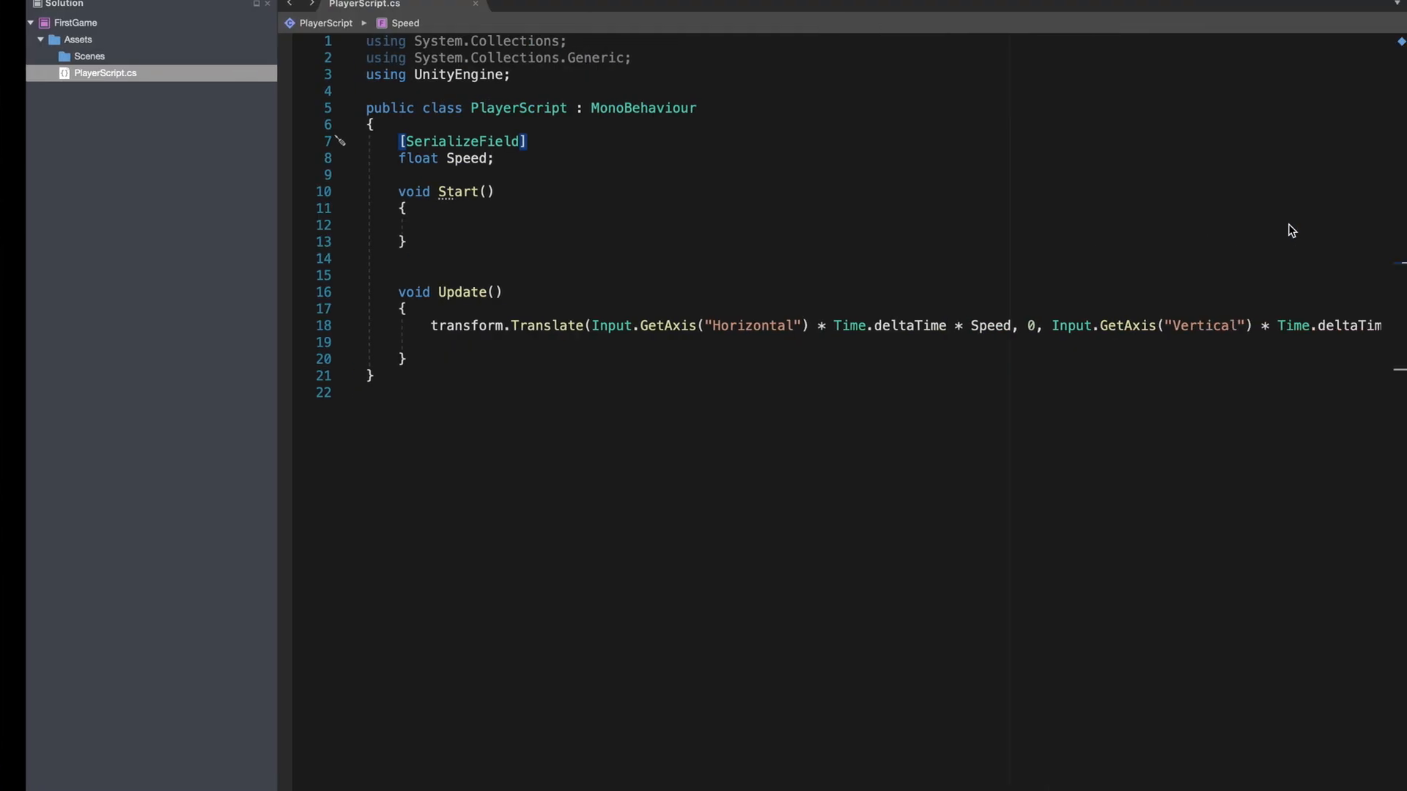
click(433, 358)
scroll(433, 348, right, 5)
scroll(433, 348, left, 5)
scroll(433, 348, right, 1)
scroll(433, 348, left, 1)
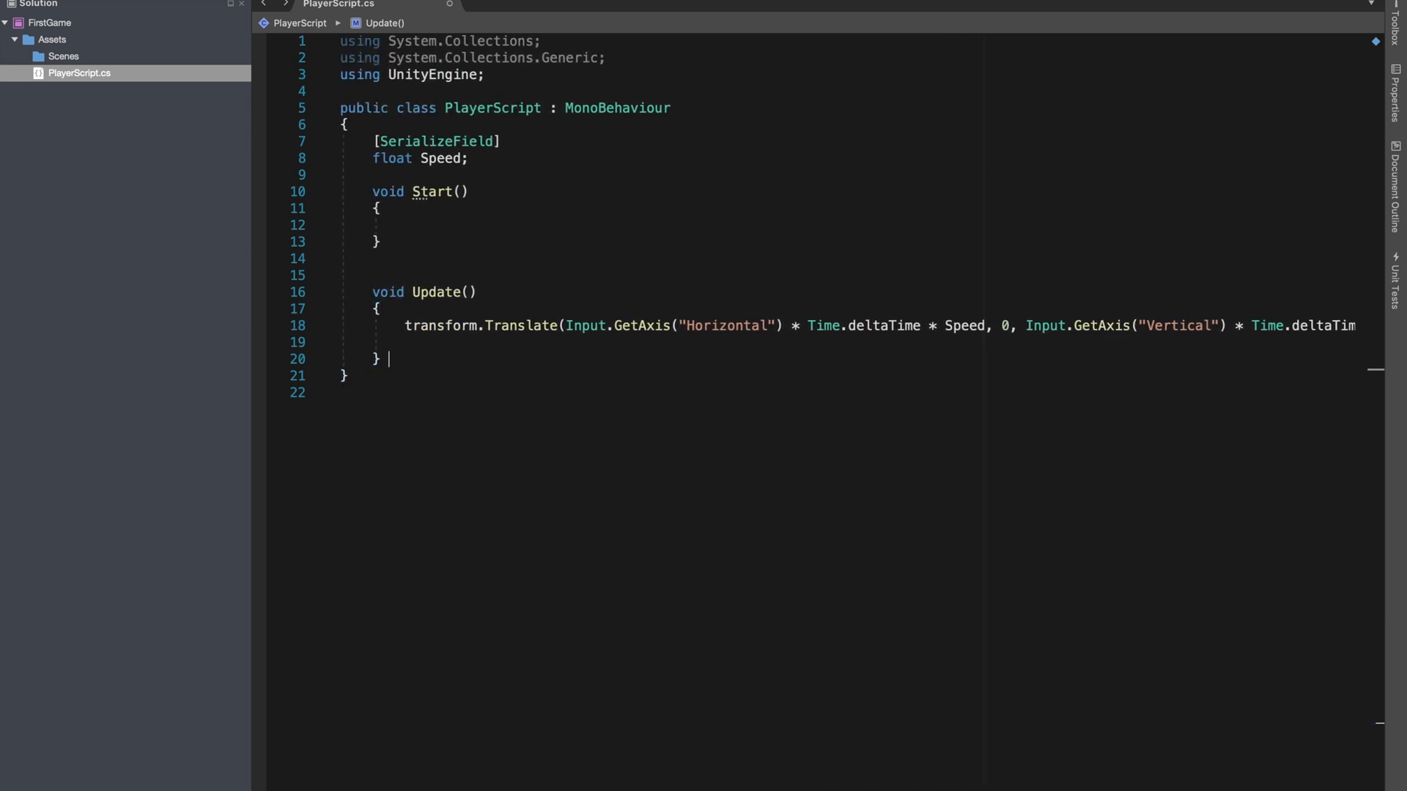
- Insert a blank line below the Speed field and add a using UnityEngine.UI; directive below using UnityEngine;
click(400, 177)
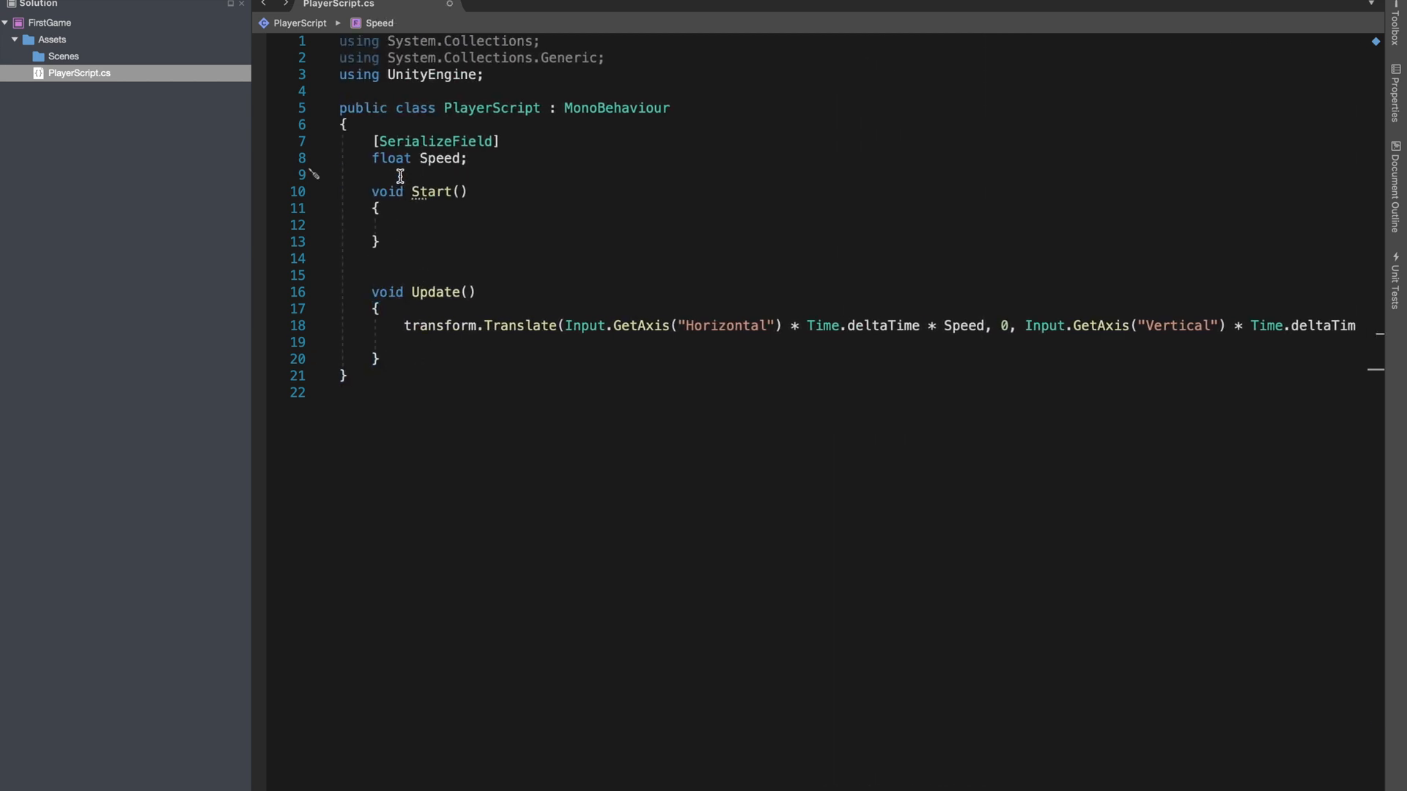
key(Return)
click(382, 90)
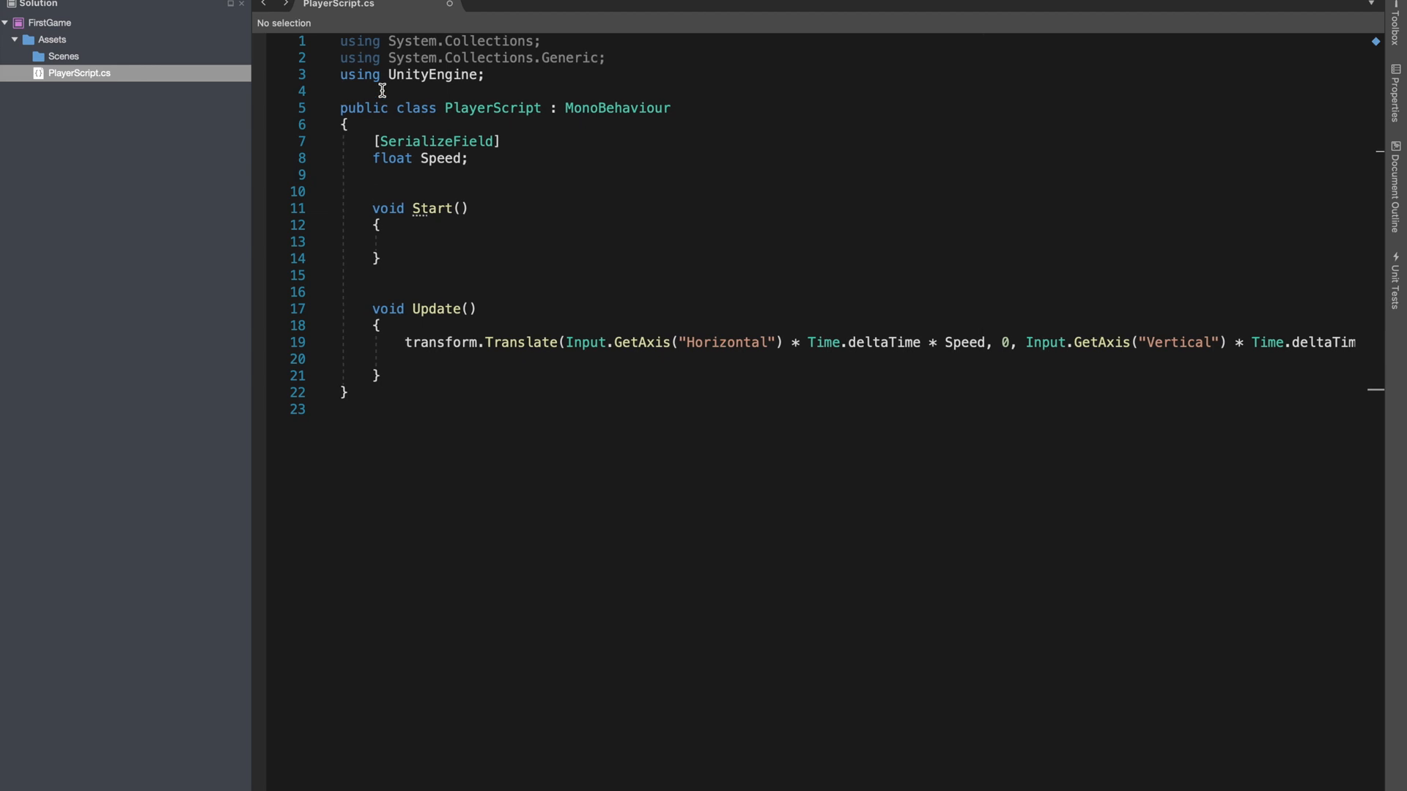
text(using Unity)
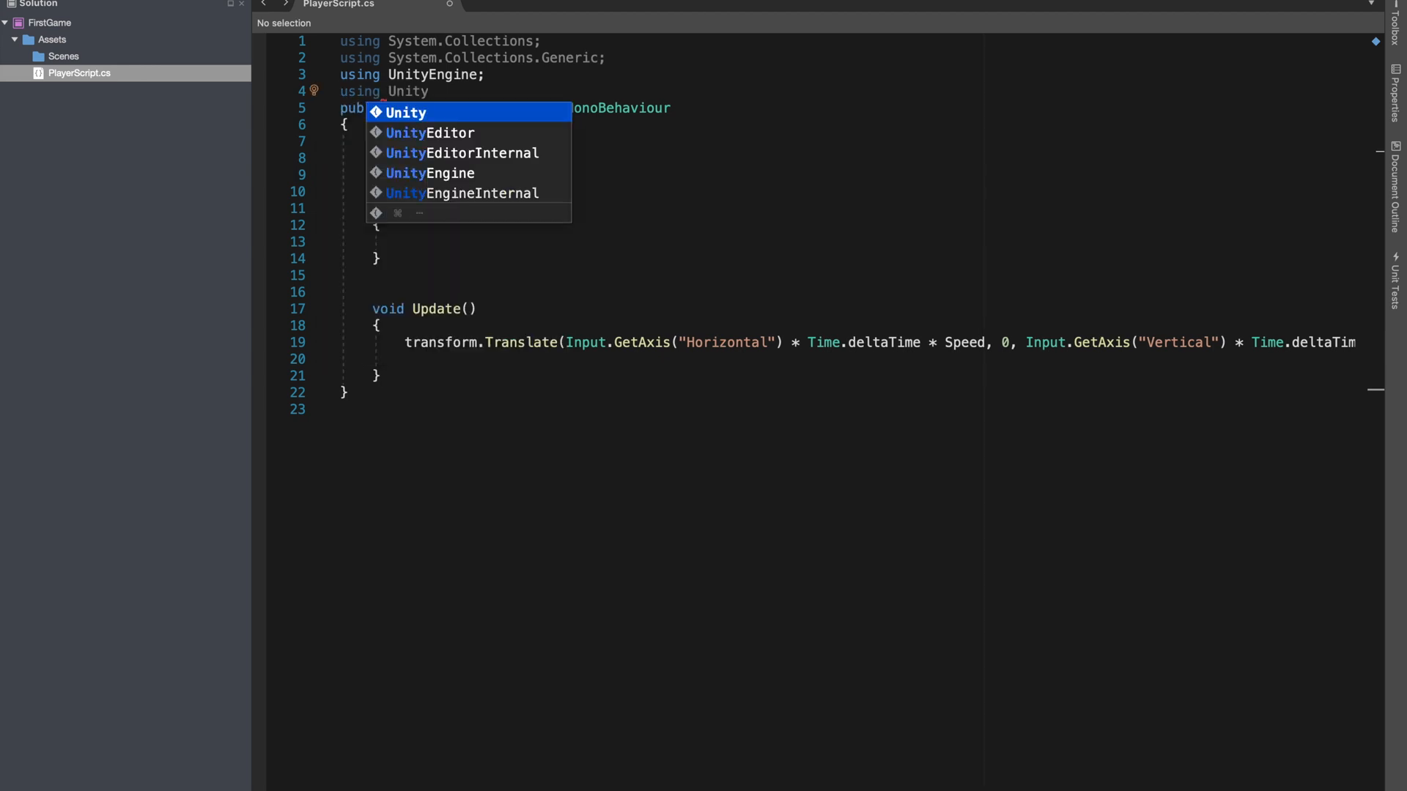
key(Down)
key(Down)
key(Down)
key(Down)
key(Up)
text(Engine.)
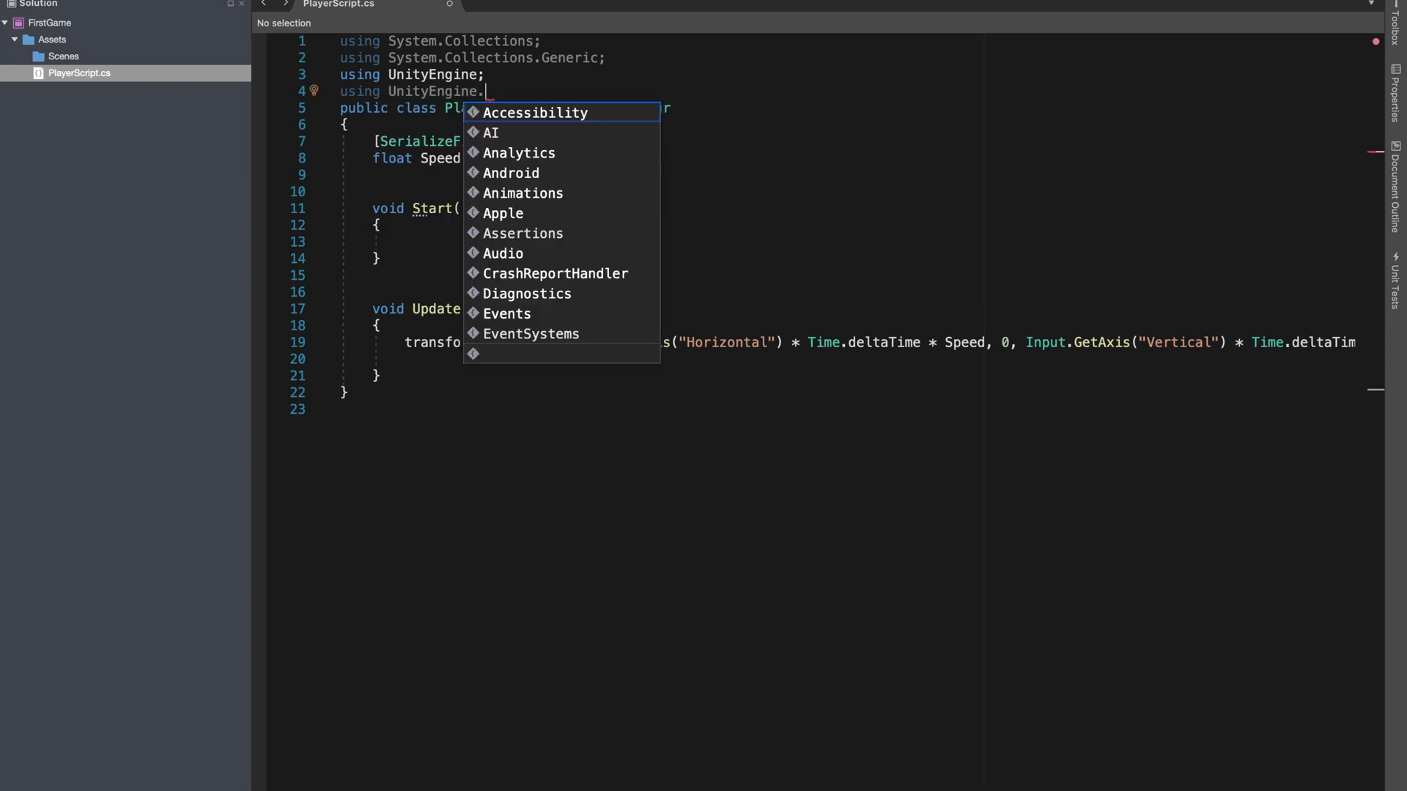
text(UI;)
key(Return)
- Declare a Text ScoreText; field below the Speed field in the PlayerScript class
click(396, 194)
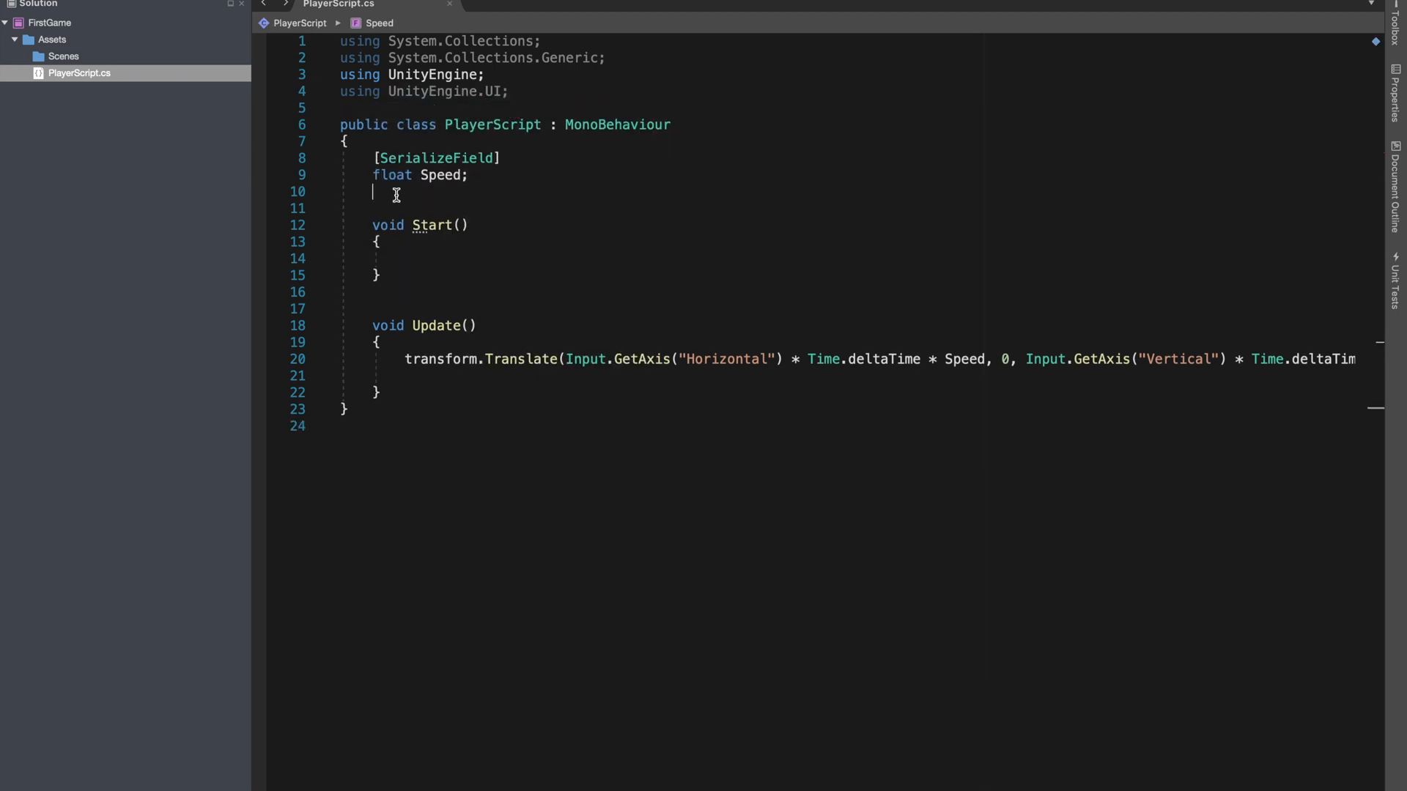
key(Return)
text(Text )
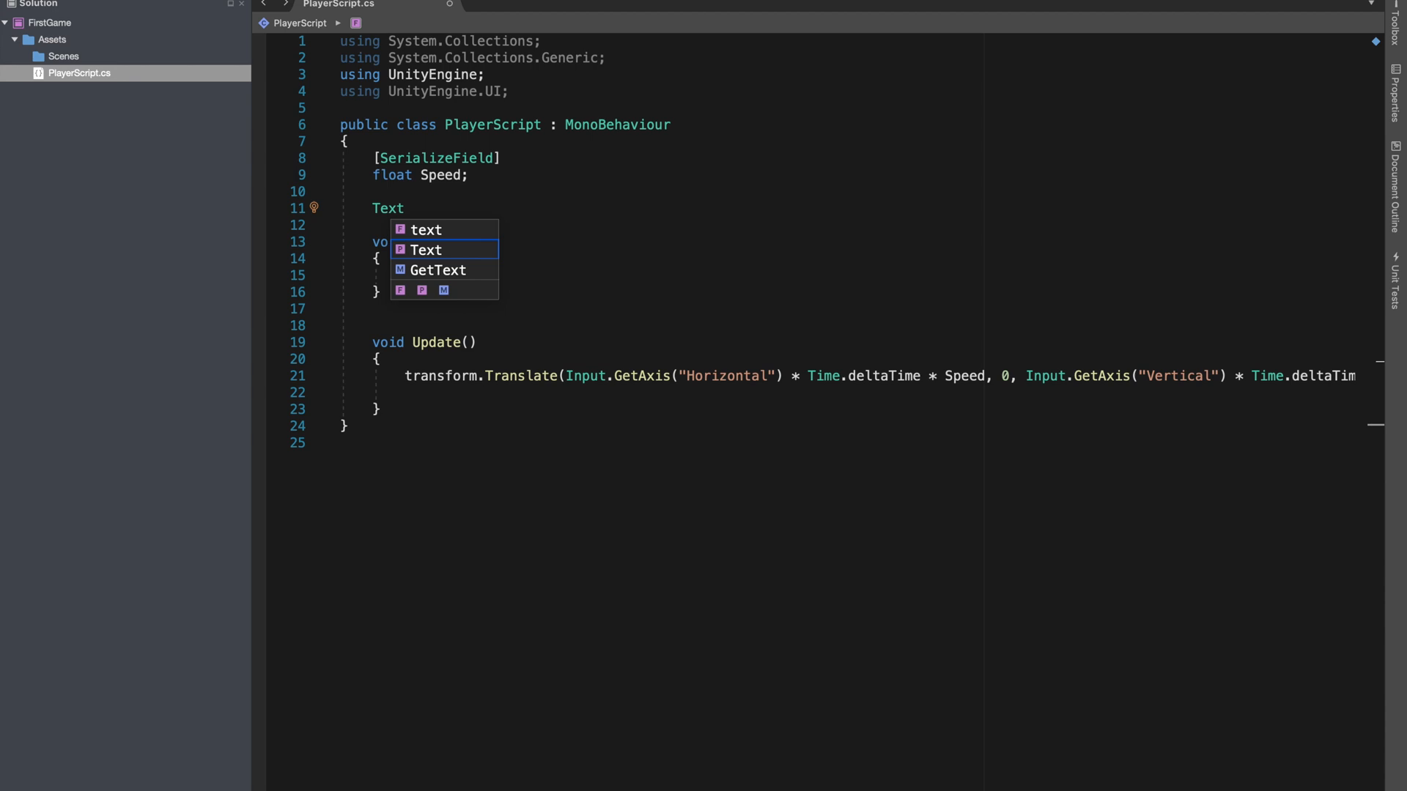
text(ScoreText;)
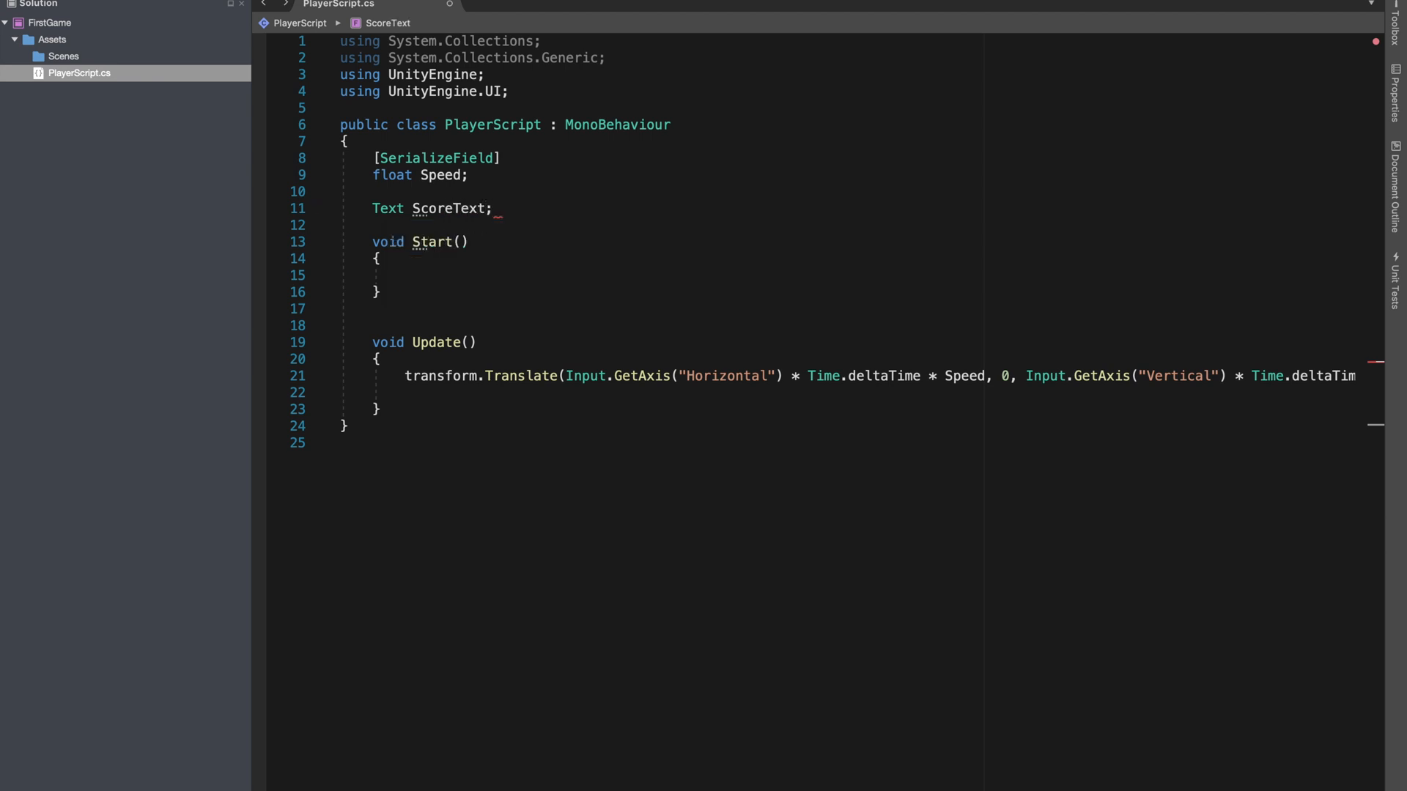
click(418, 408)
click(427, 396)
key(Return)
key(Return)
key(Up)
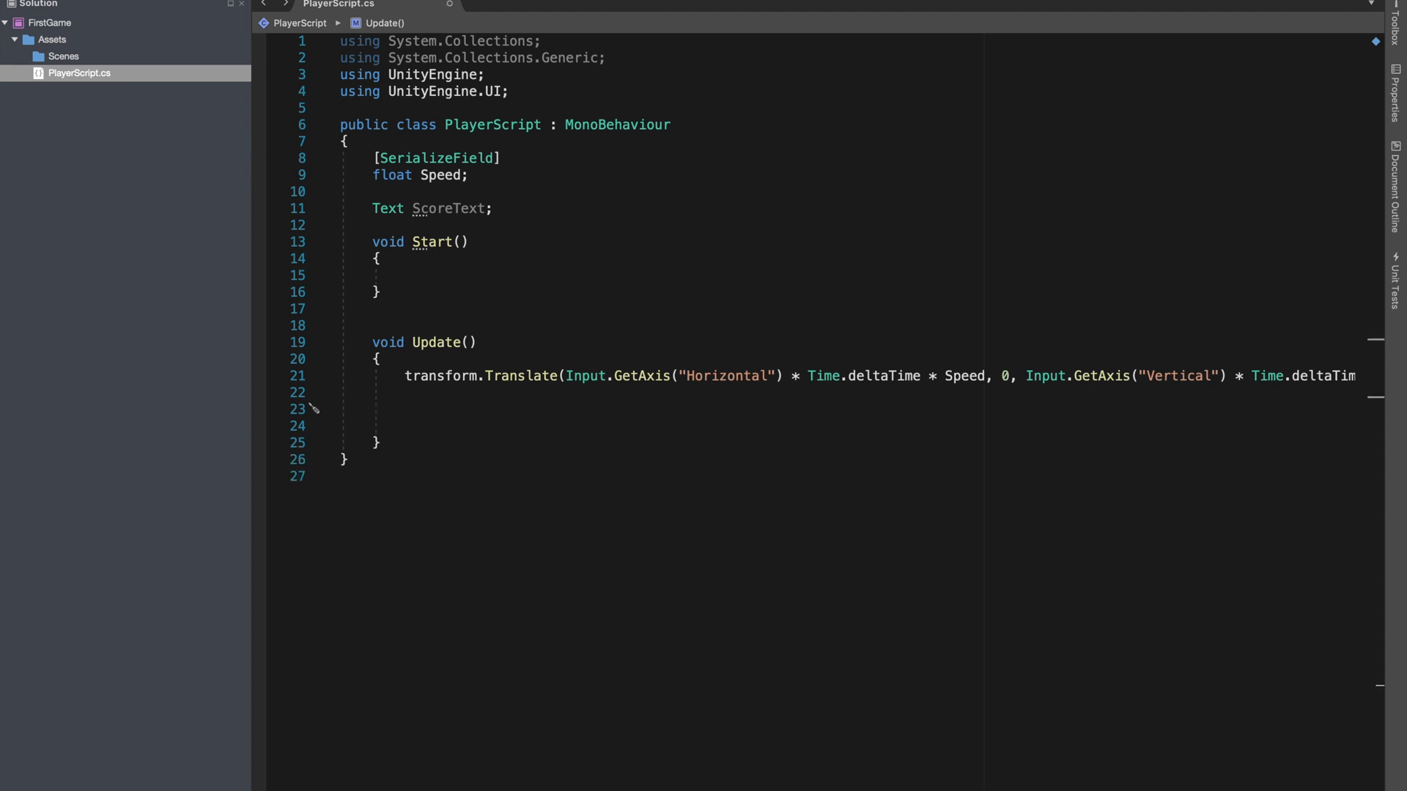
key(super+z)
- Insert blank lines below the closing brace of the Update method in PlayerScript
click(398, 408)
key(Return)
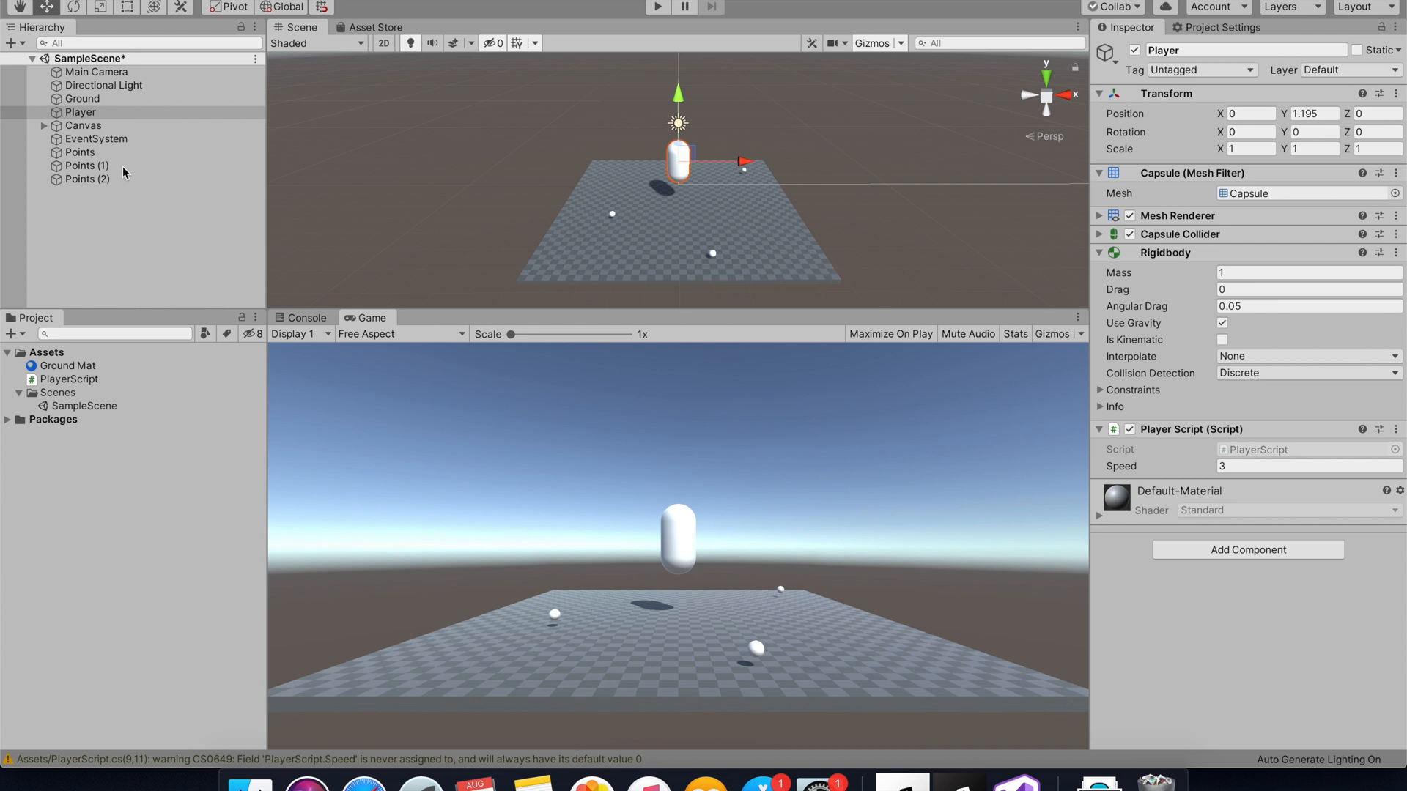
- Switch to Unity and enable Is Trigger on the Sphere Colliders of all three Points spheres
click(114, 179)
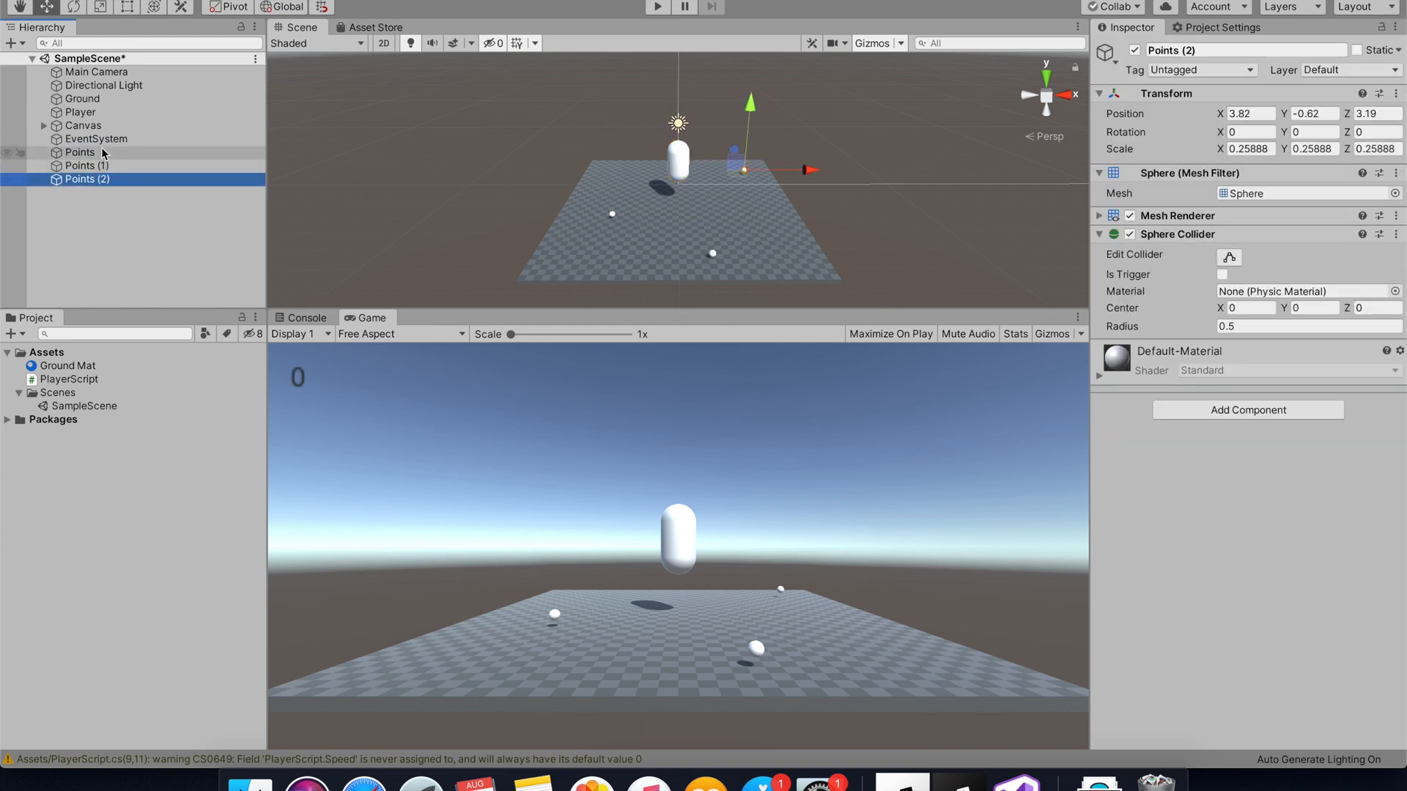
shift+click(102, 156)
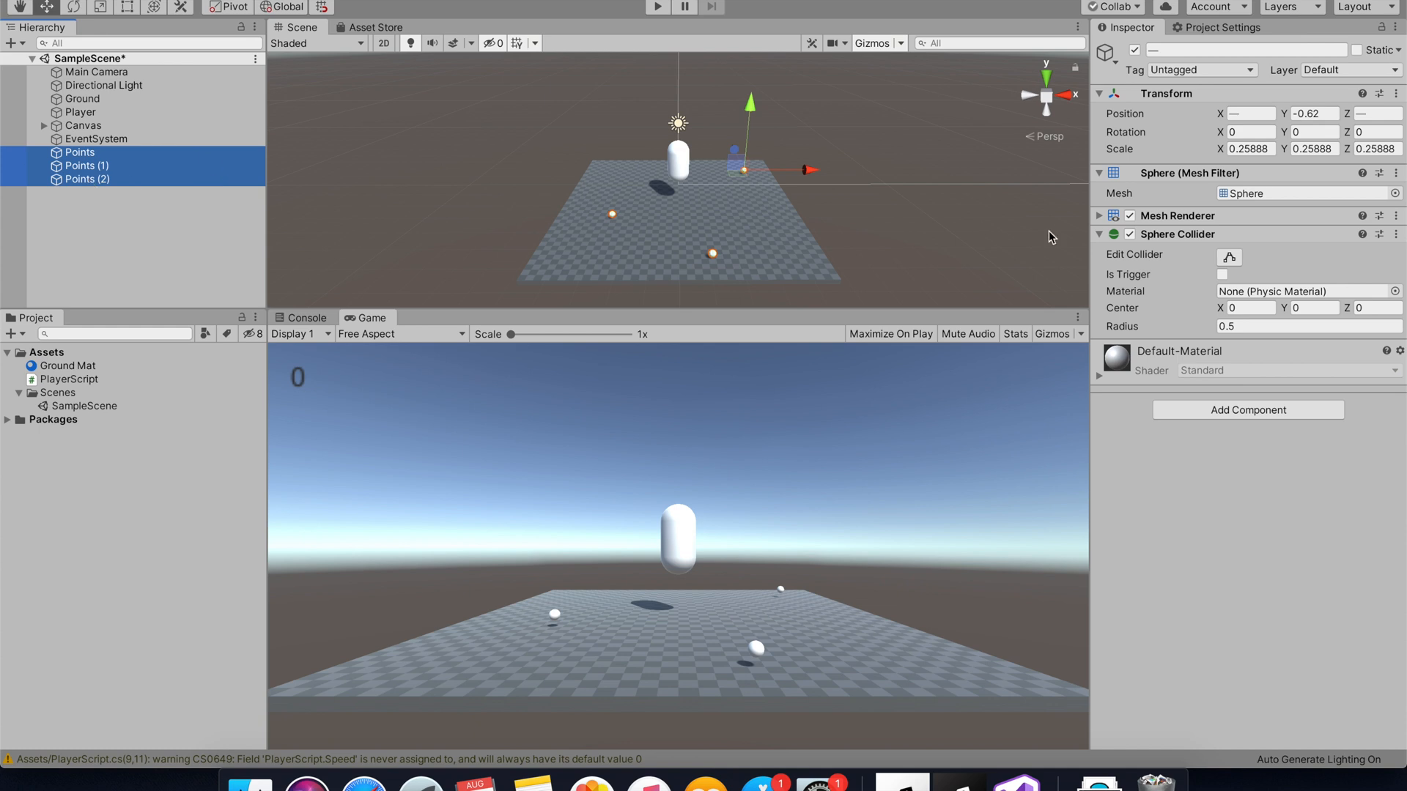
click(1222, 275)
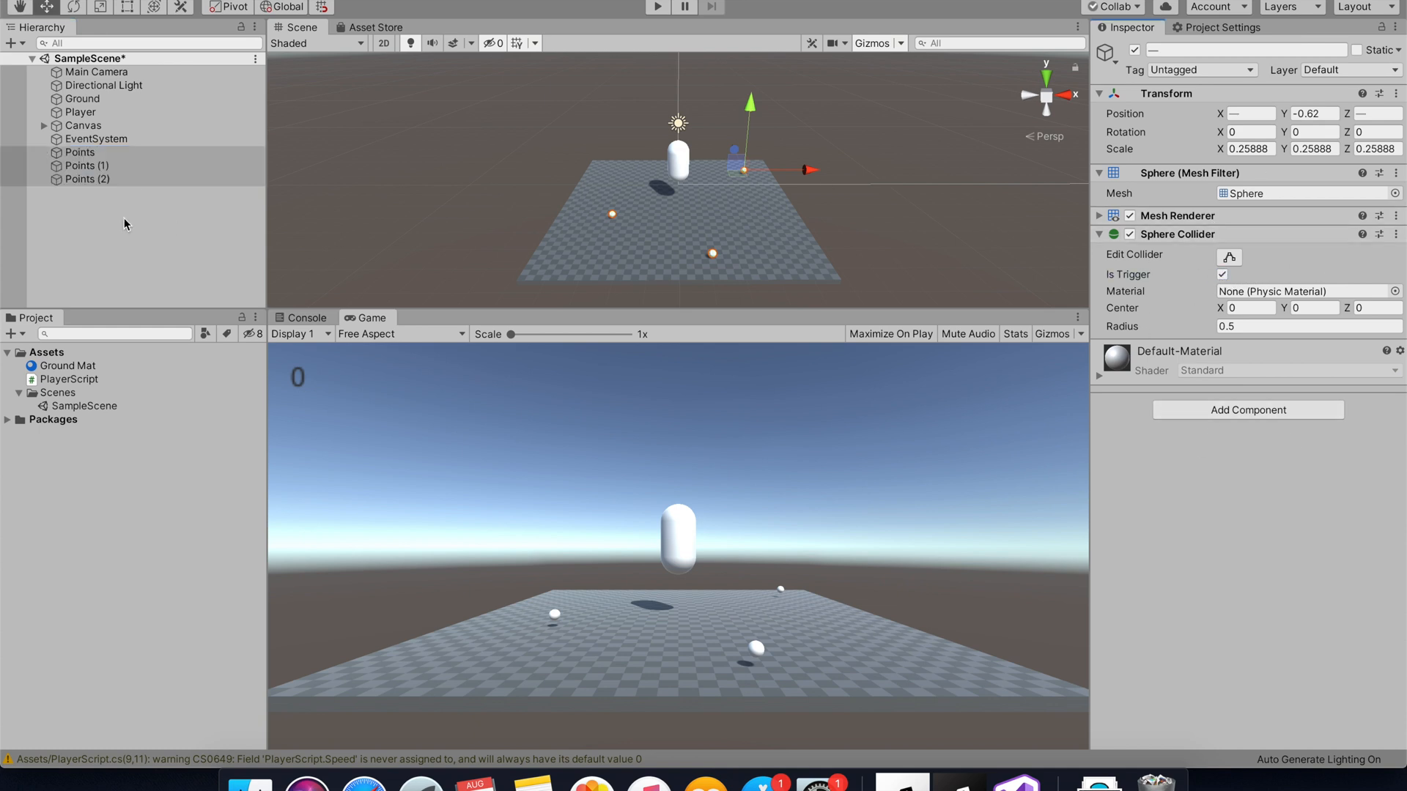
click(136, 180)
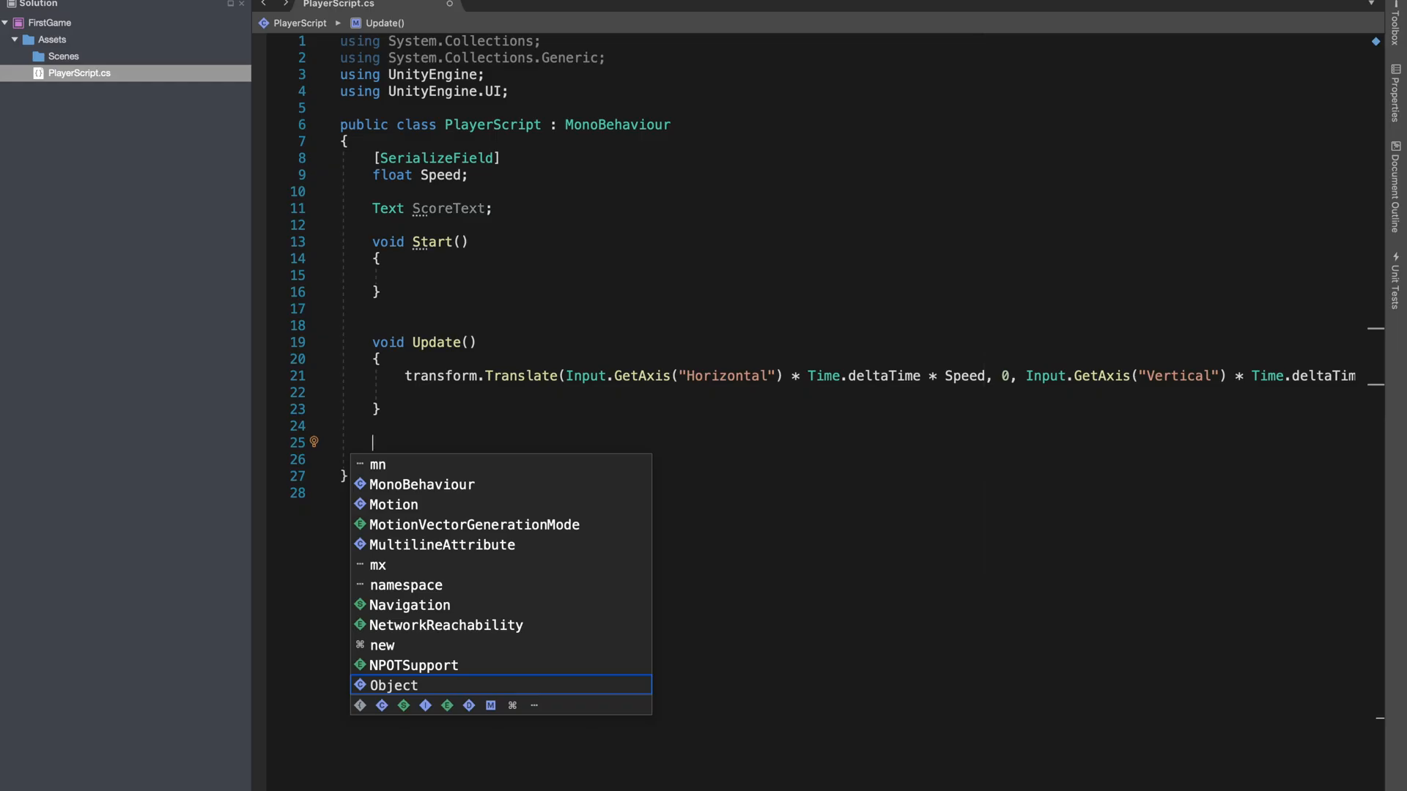
- In PlayerScript.cs, add a private void OnTriggerEnter(Collider other) method below Update
text(OnTr)
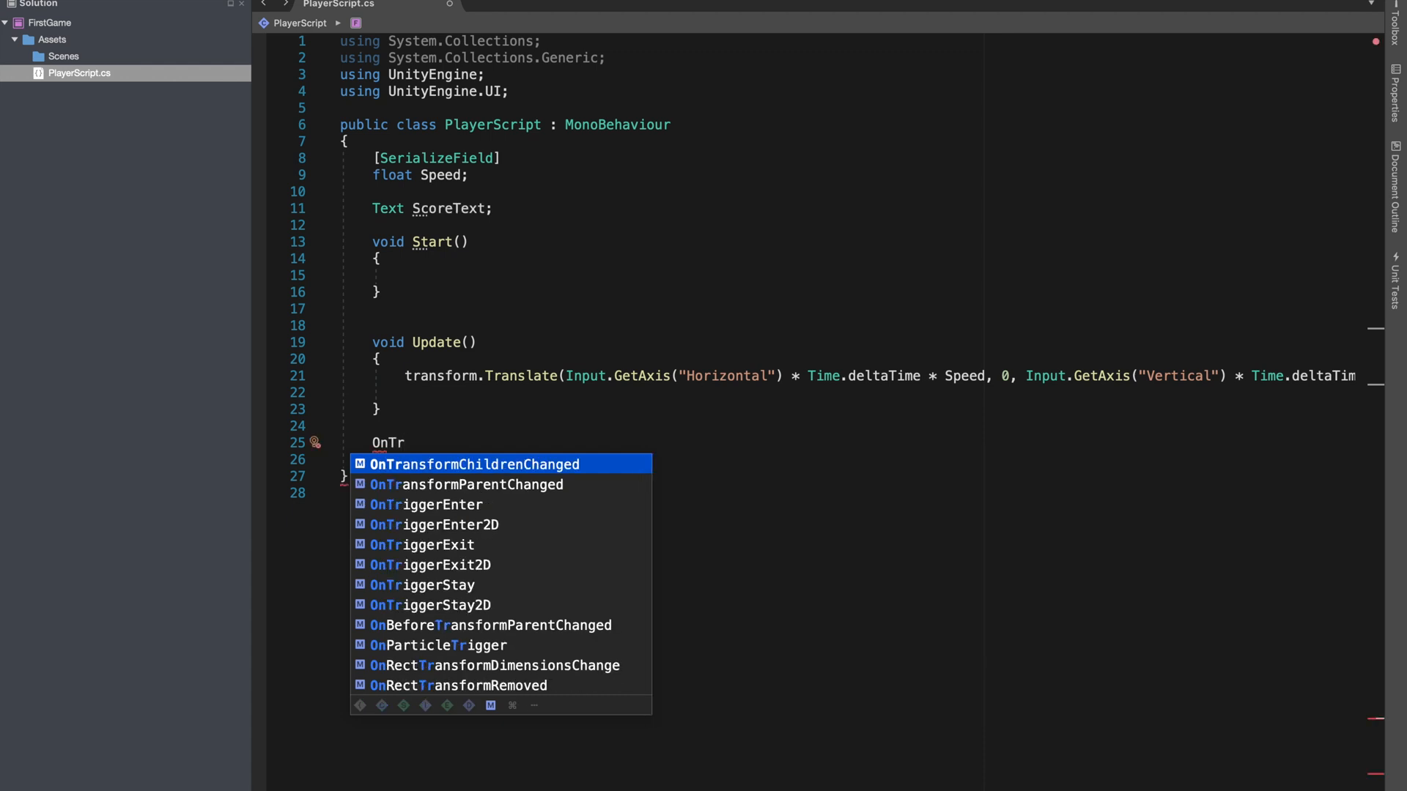
text(i)
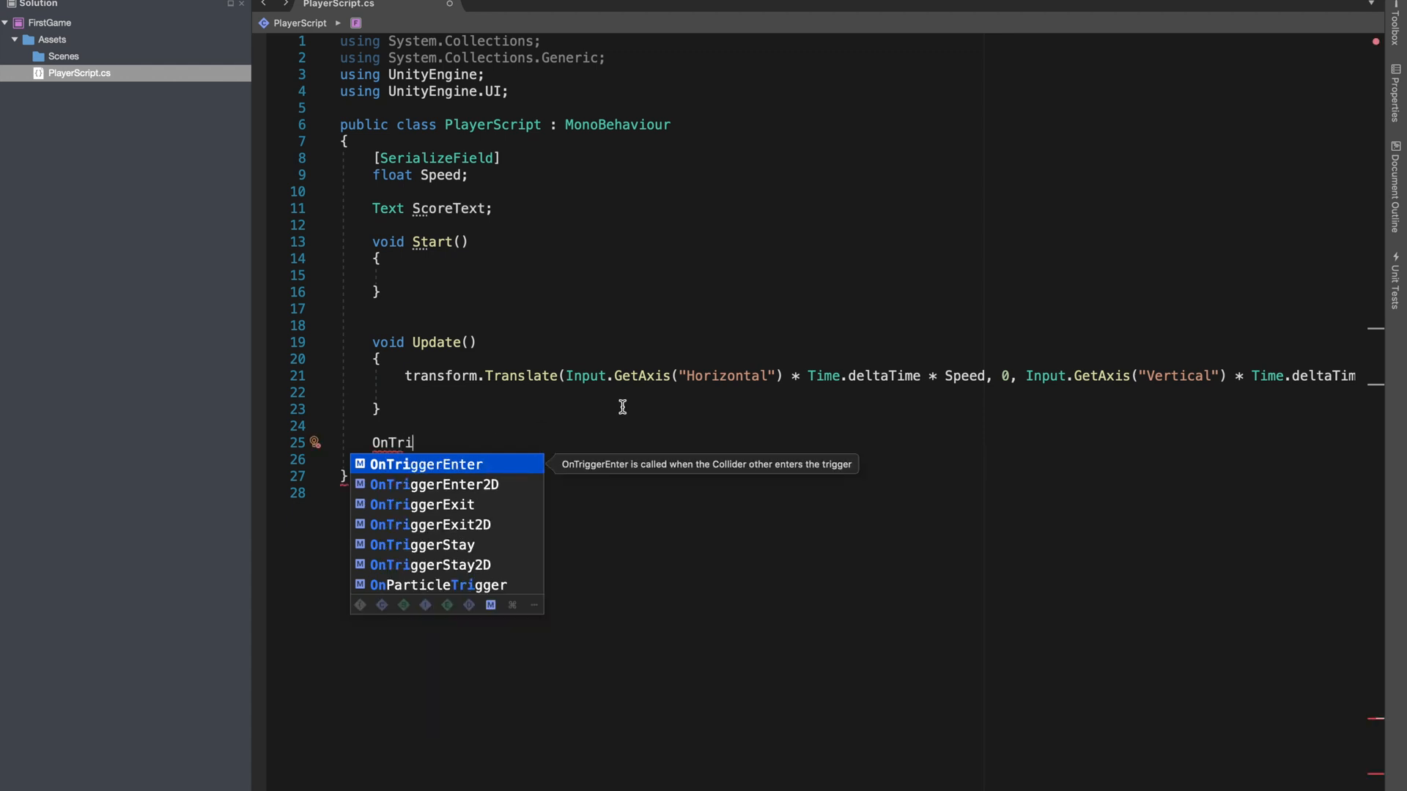
double_click(476, 462)
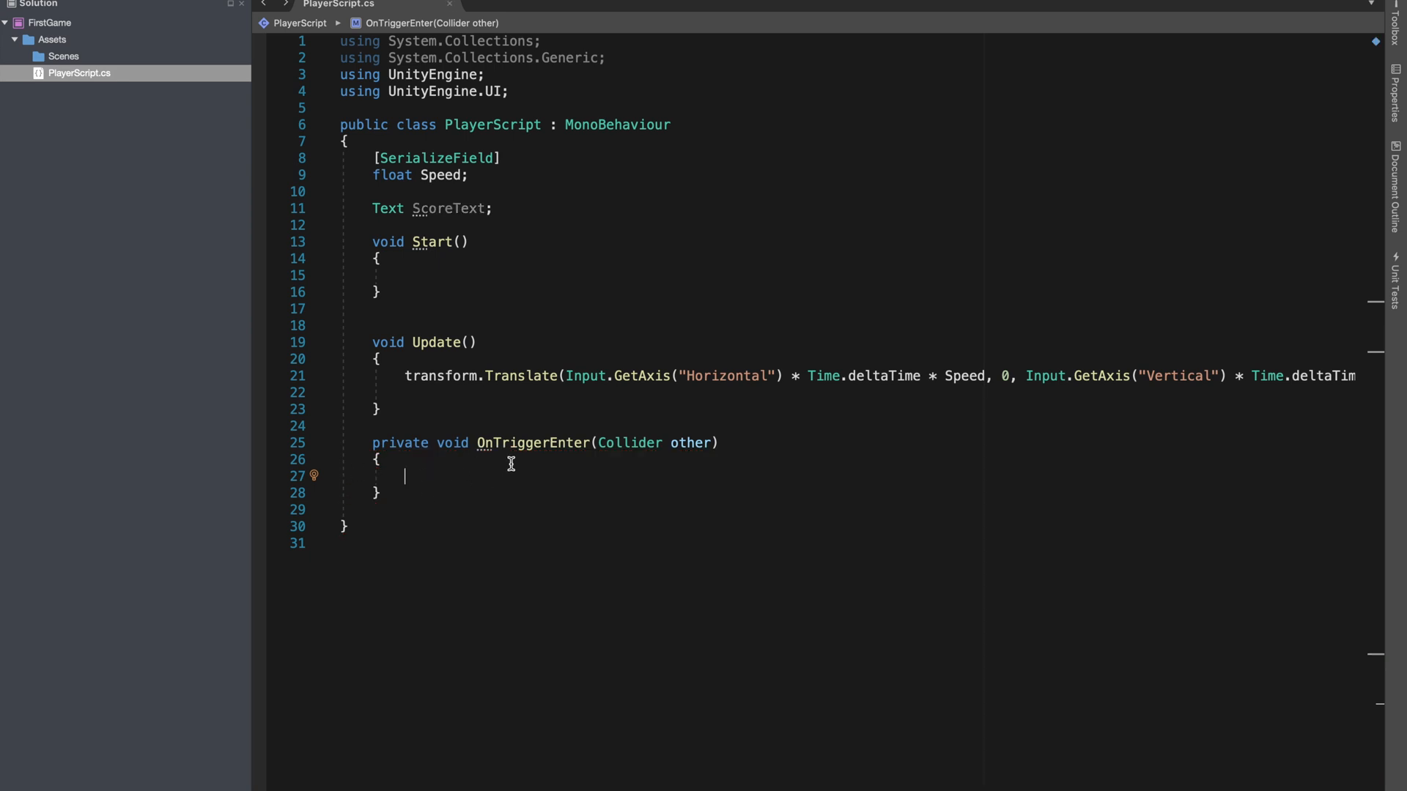
key(ctrl+Left)
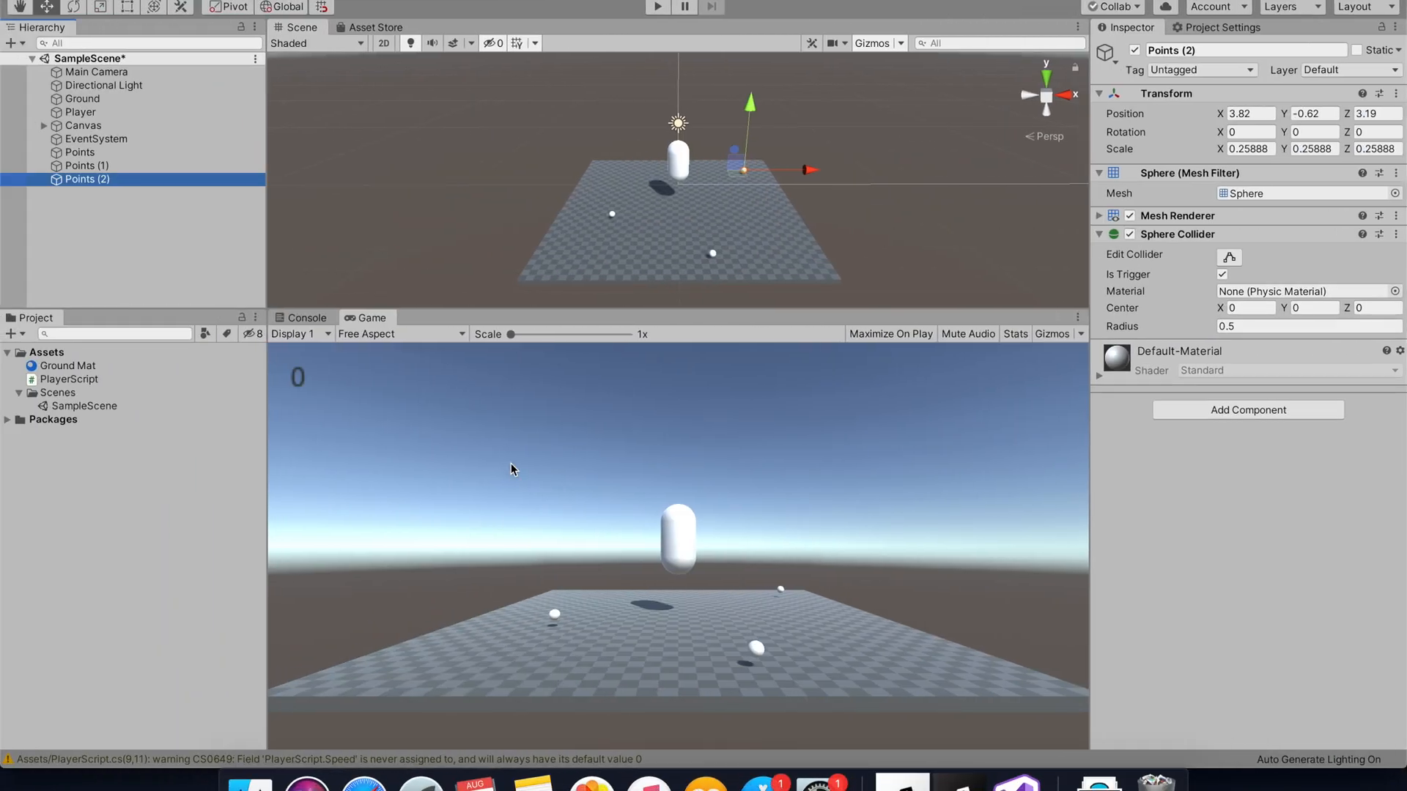
key(ctrl+Right)
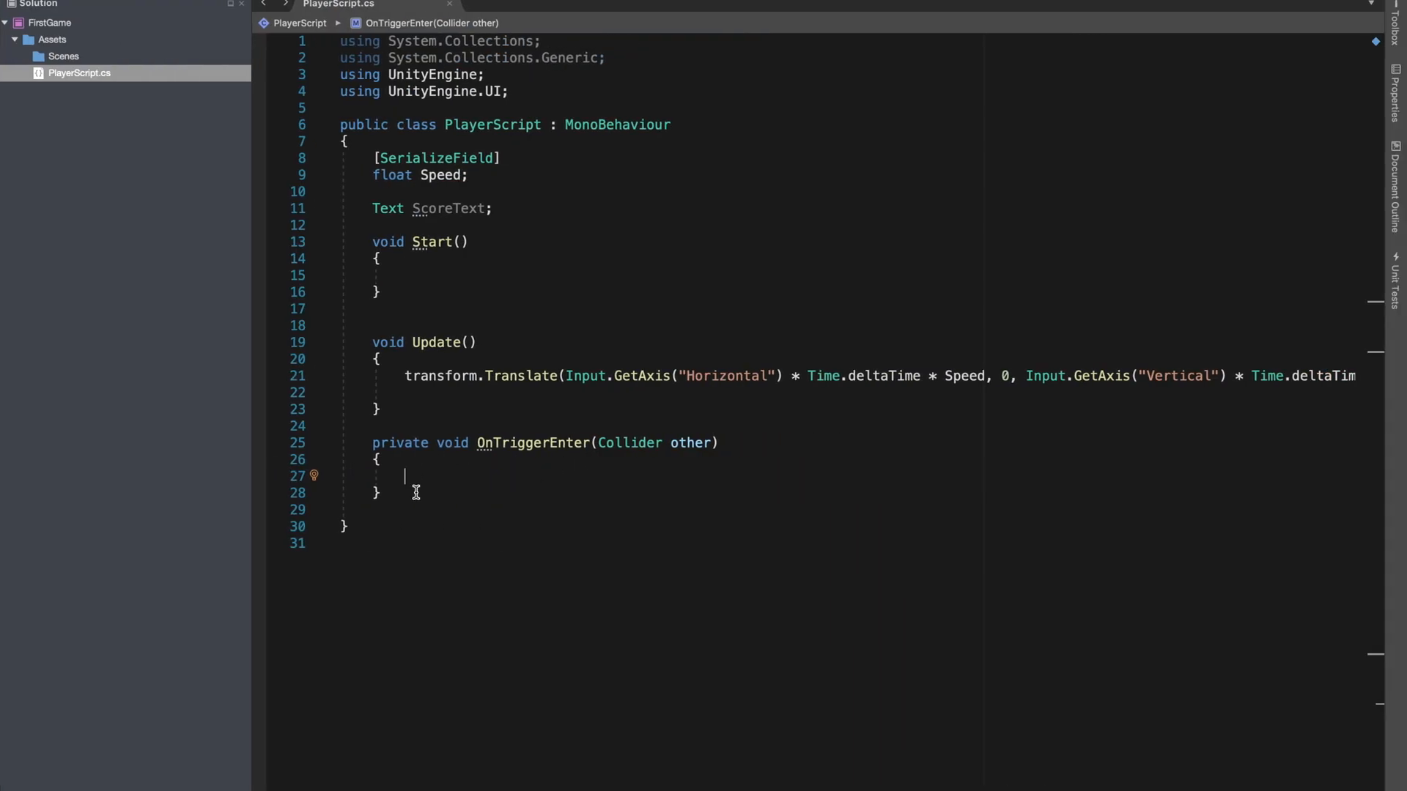
- Declare an int Score; field between the Speed and ScoreText fields and save the script
click(403, 205)
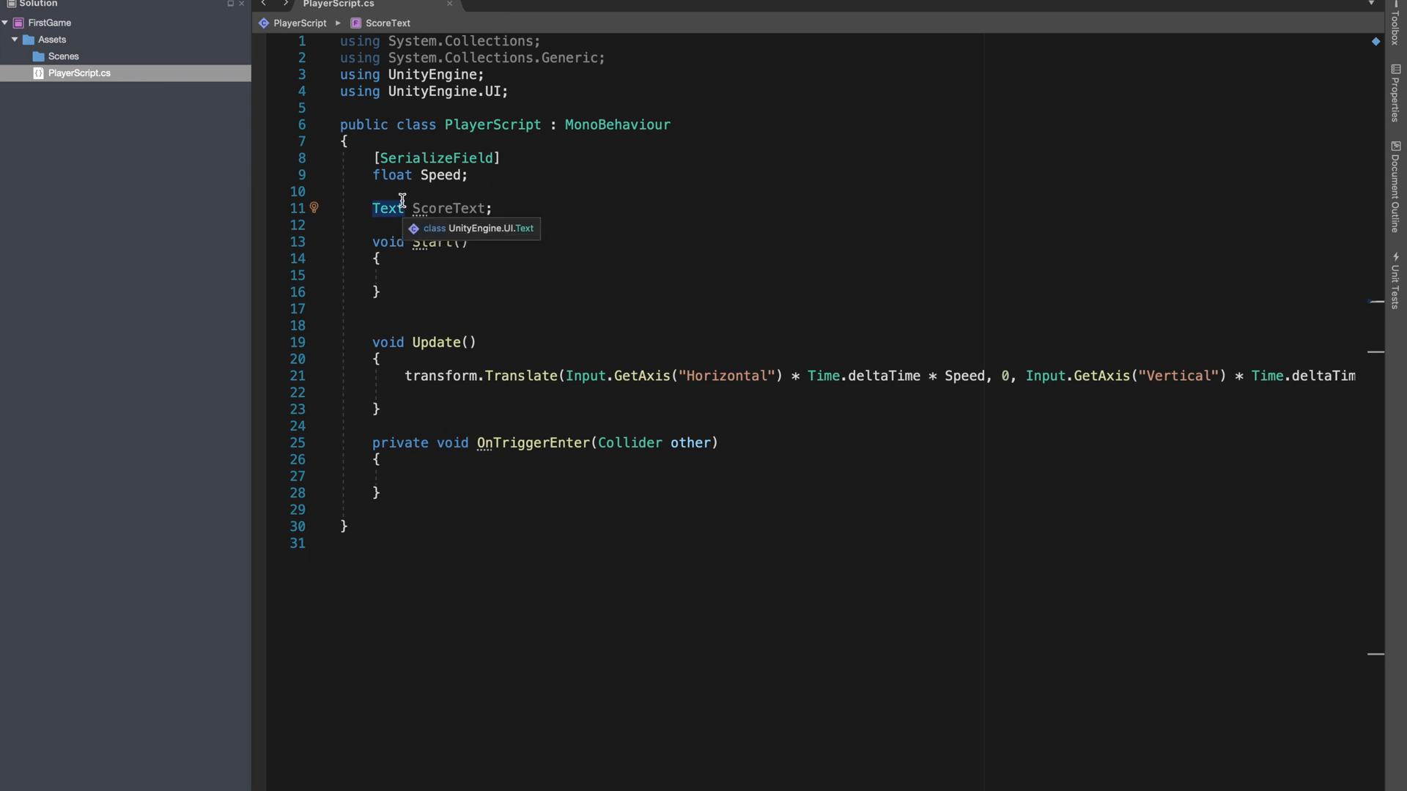
click(396, 192)
key(Return)
key(Return)
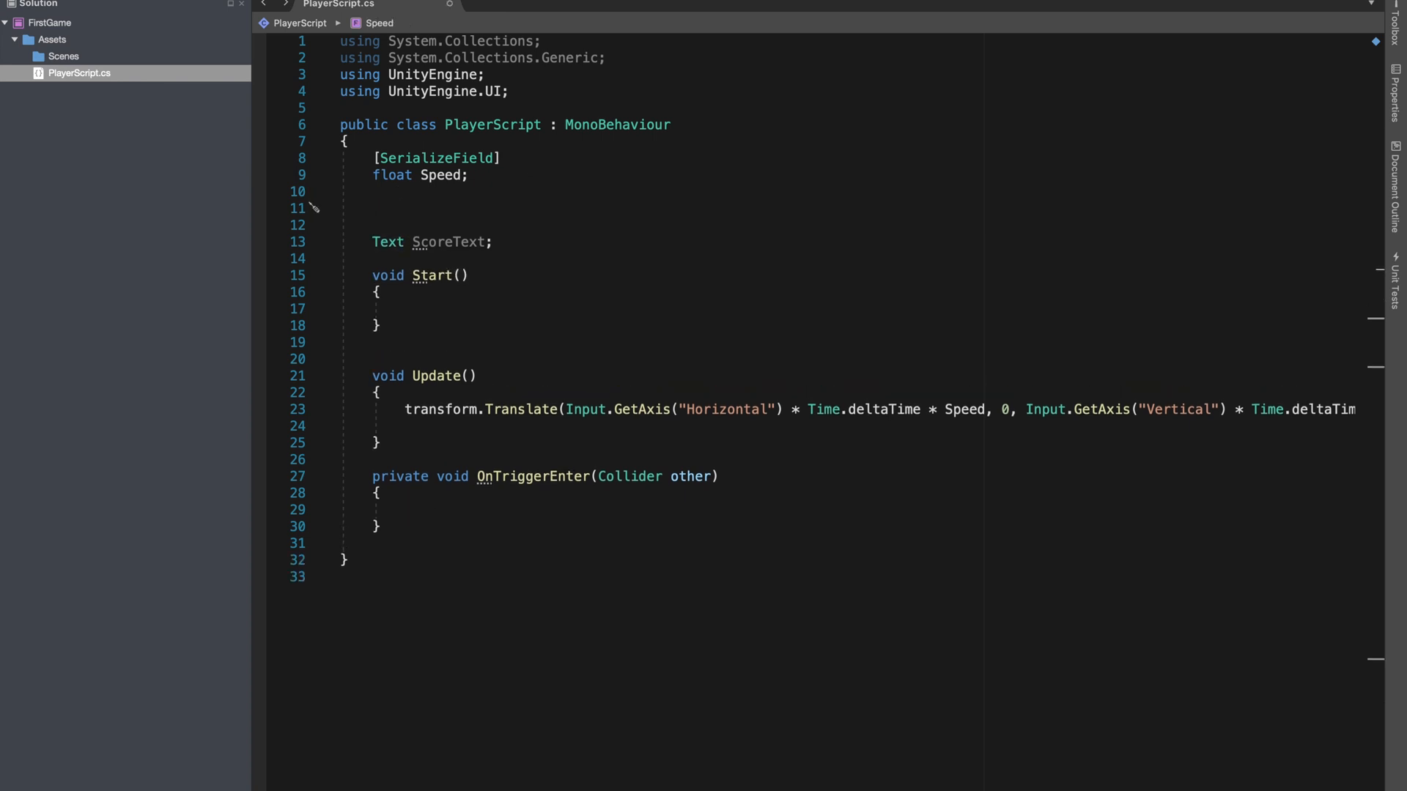
text(int)
key(Escape)
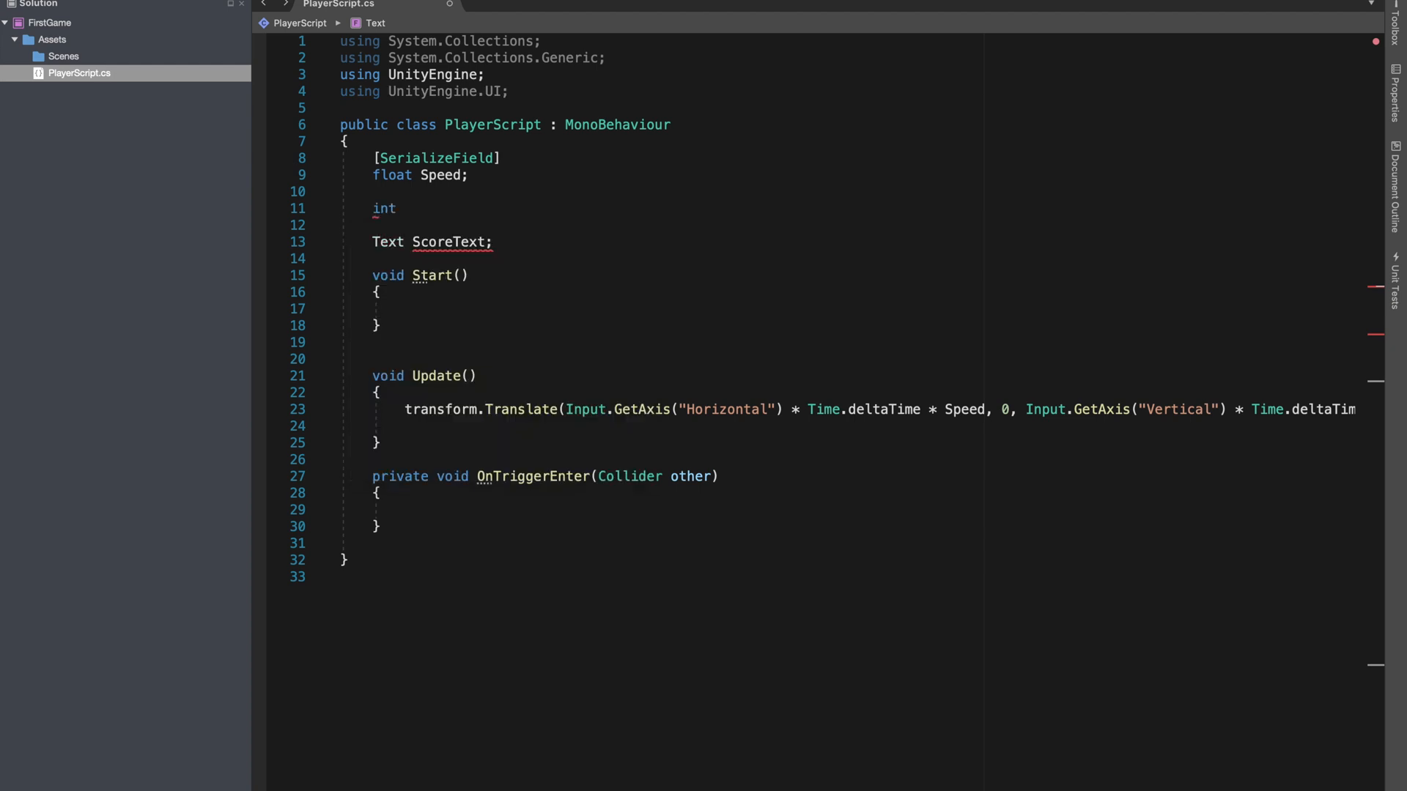
key(super+s)
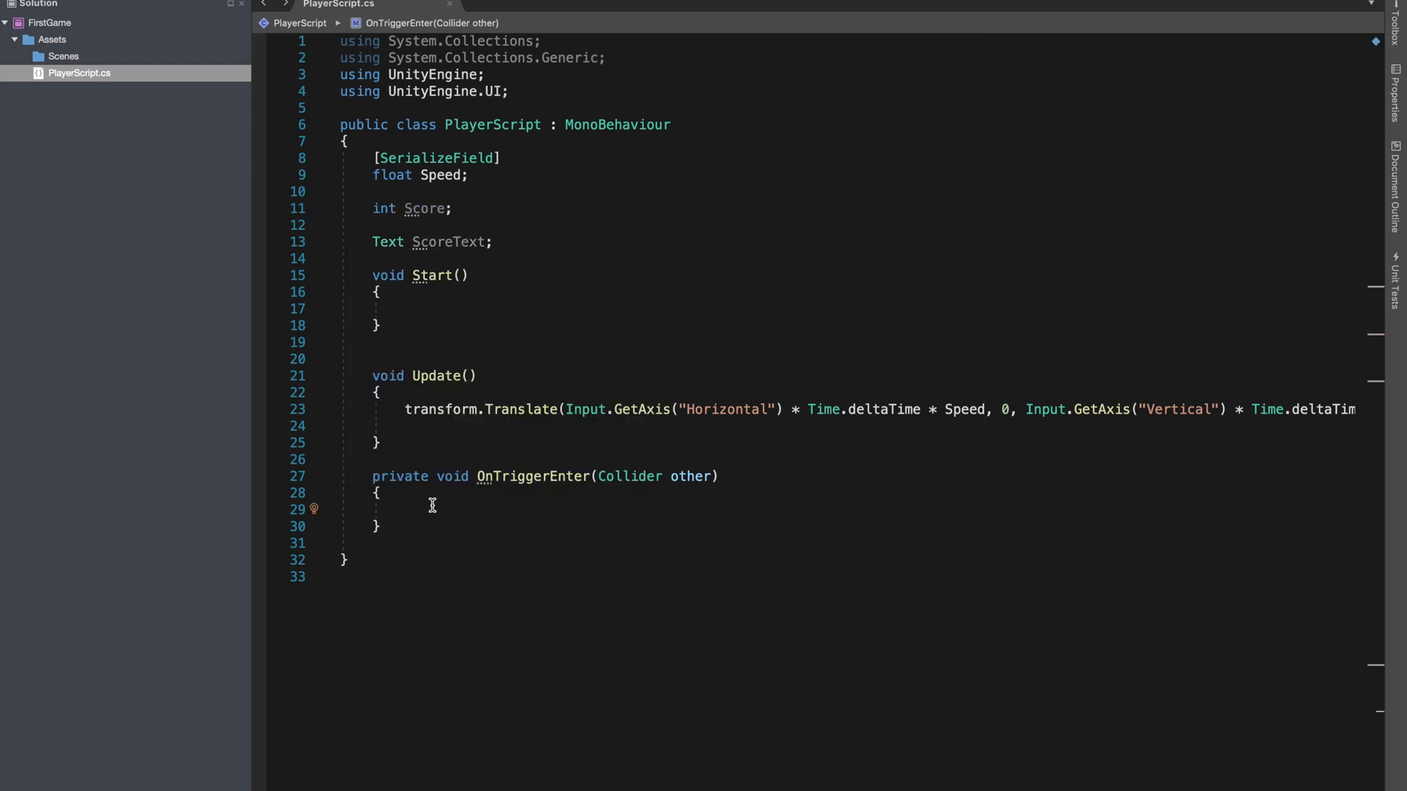
- Increment the score with Score++; inside OnTriggerEnter and add an extra blank line at the end of Update
text(Scor)
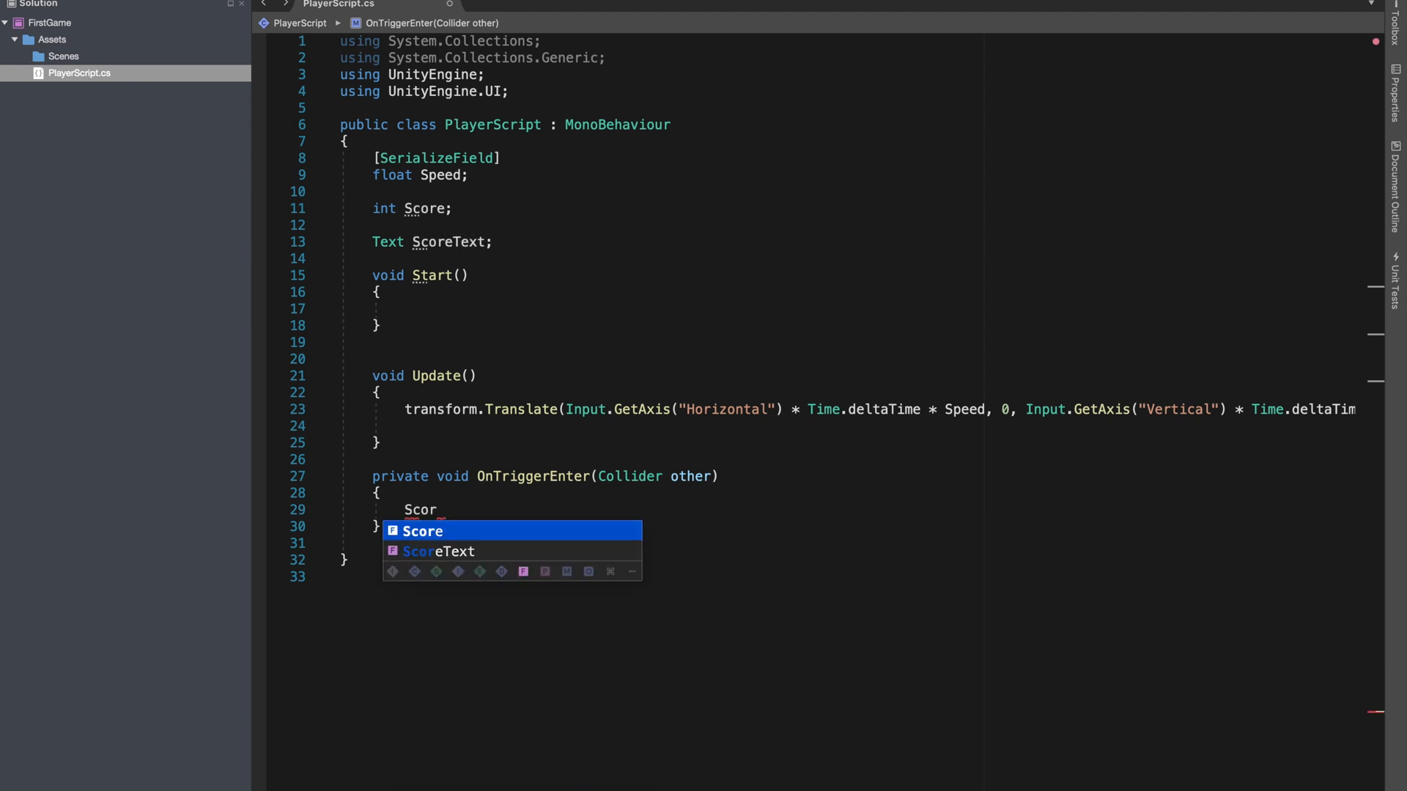
text(e++;)
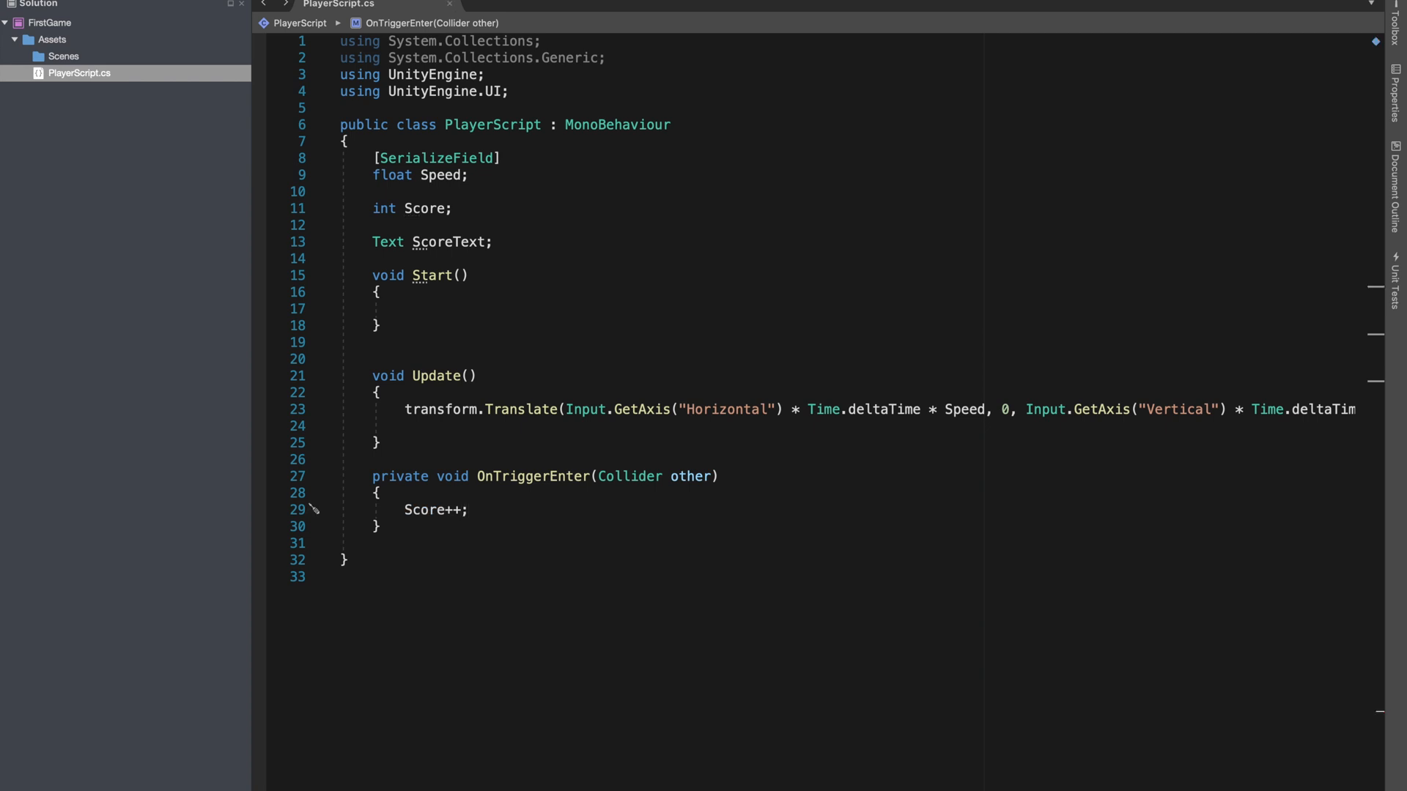
click(430, 429)
key(Return)
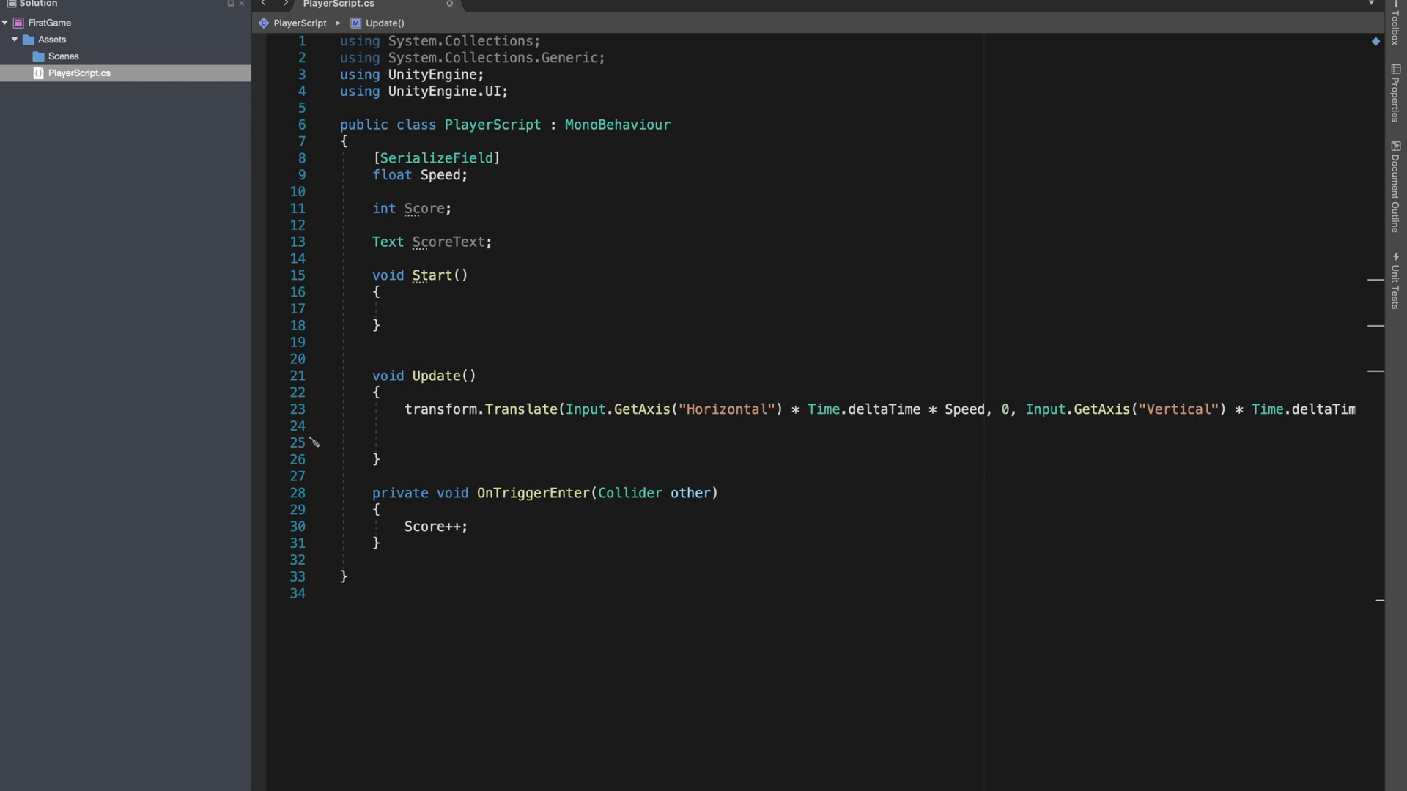
- Below Score++; in OnTriggerEnter, add the line ScoreText.text = Score.ToString(); after a blank line
click(469, 526)
key(Return)
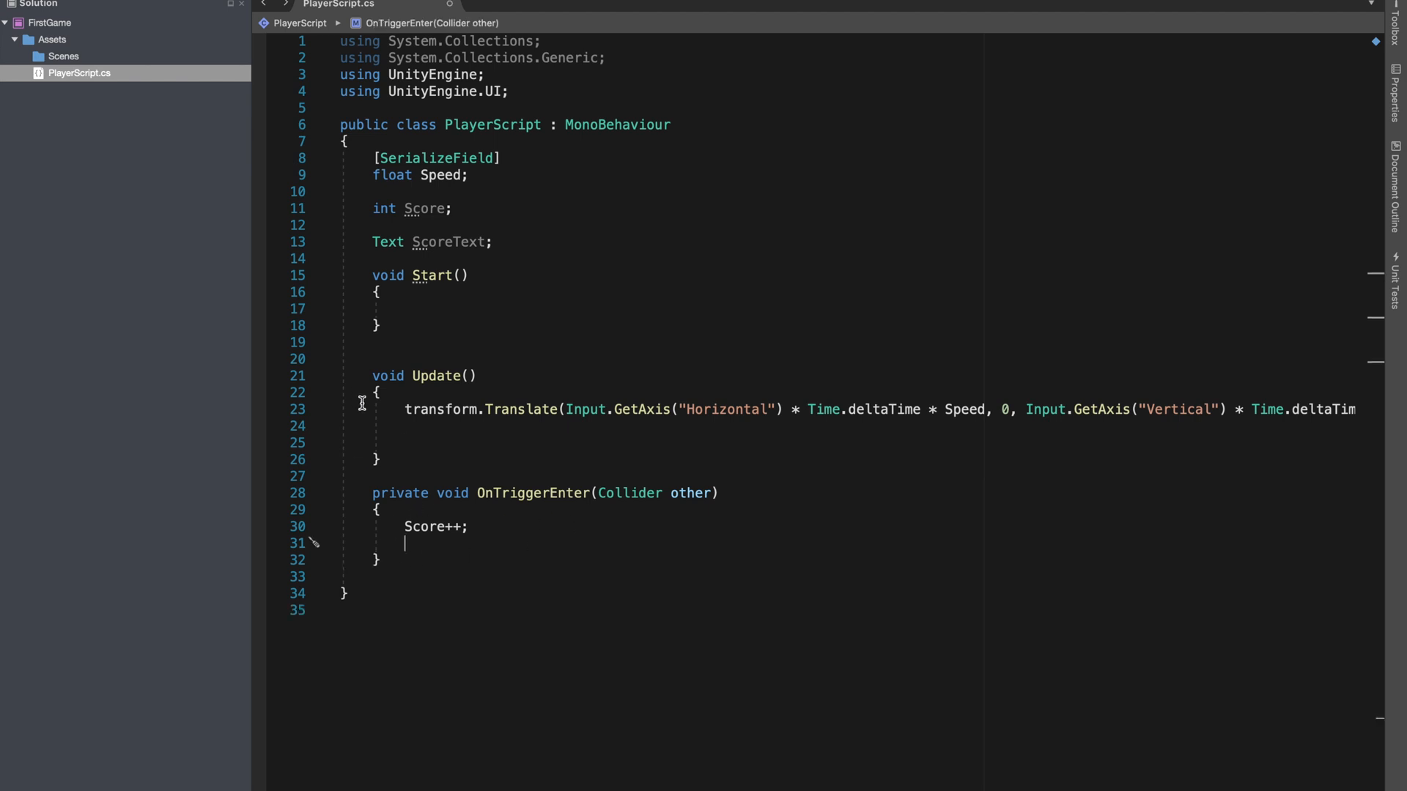
double_click(412, 243)
key(super+c)
click(418, 543)
key(super+v)
key(Return)
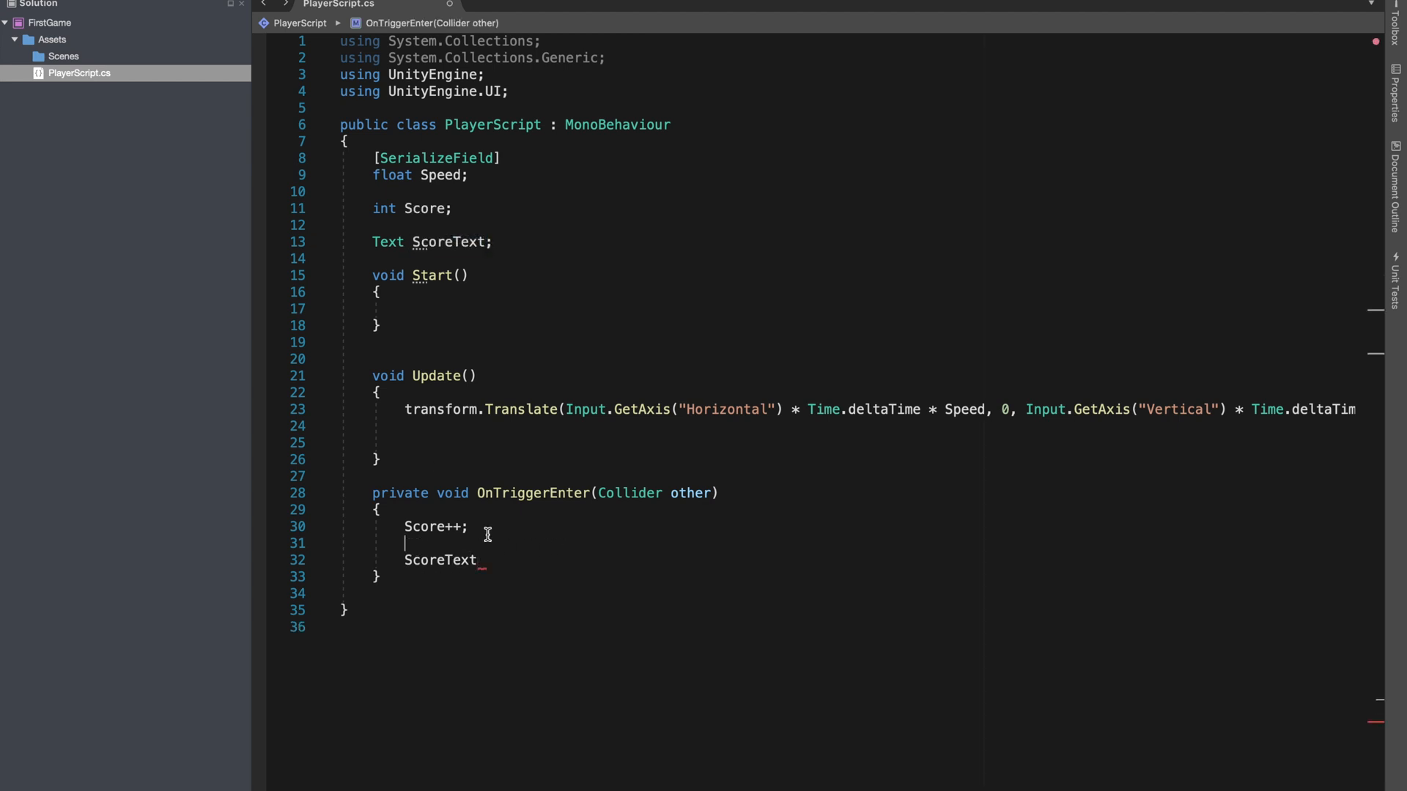
text(.text = Score)
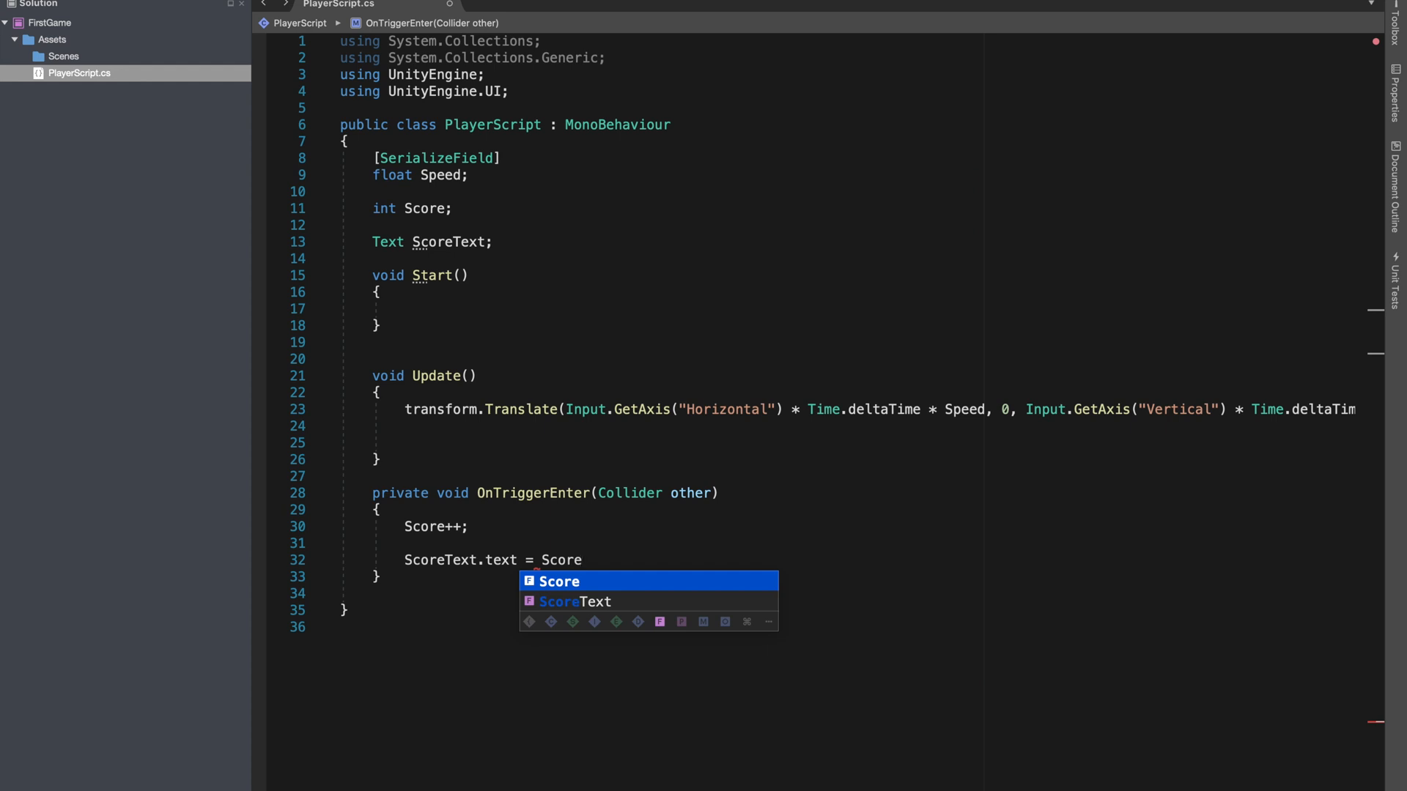
text(.ToString)
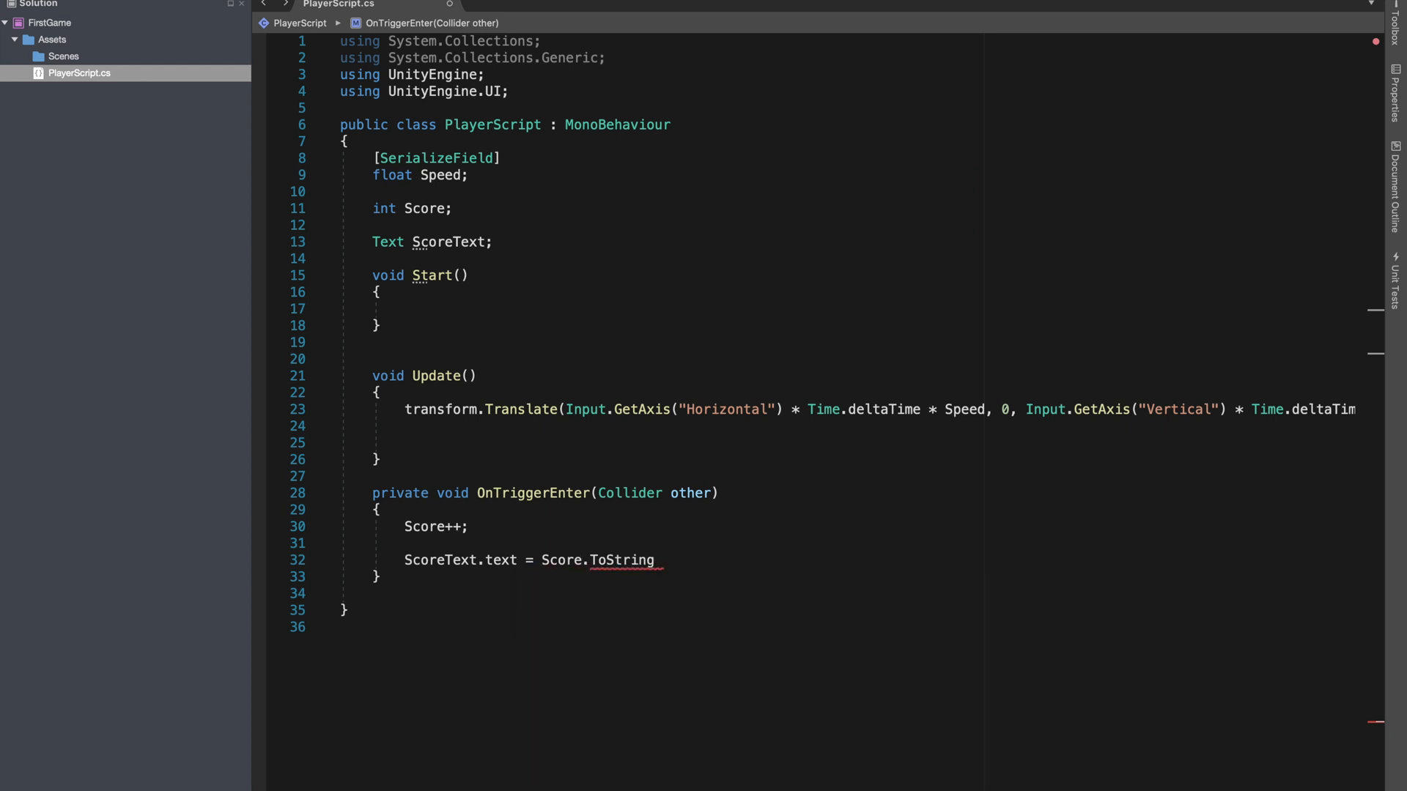
text(();)
drag(484, 559, 527, 562)
click(732, 558)
- Switch to Unity, play-test moving the Player into the Points spheres, and examine the errors in the Console
key(ctrl+Left)
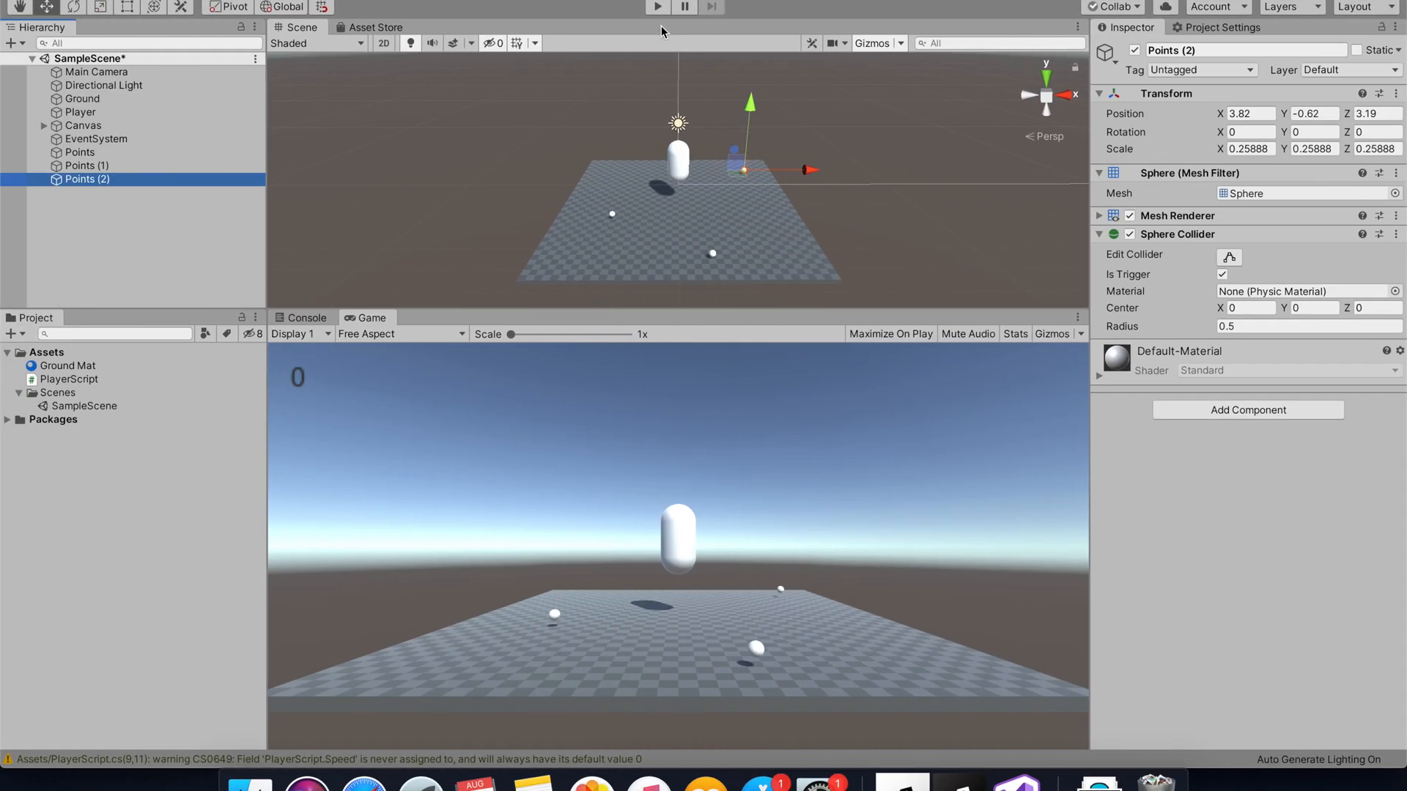
click(657, 7)
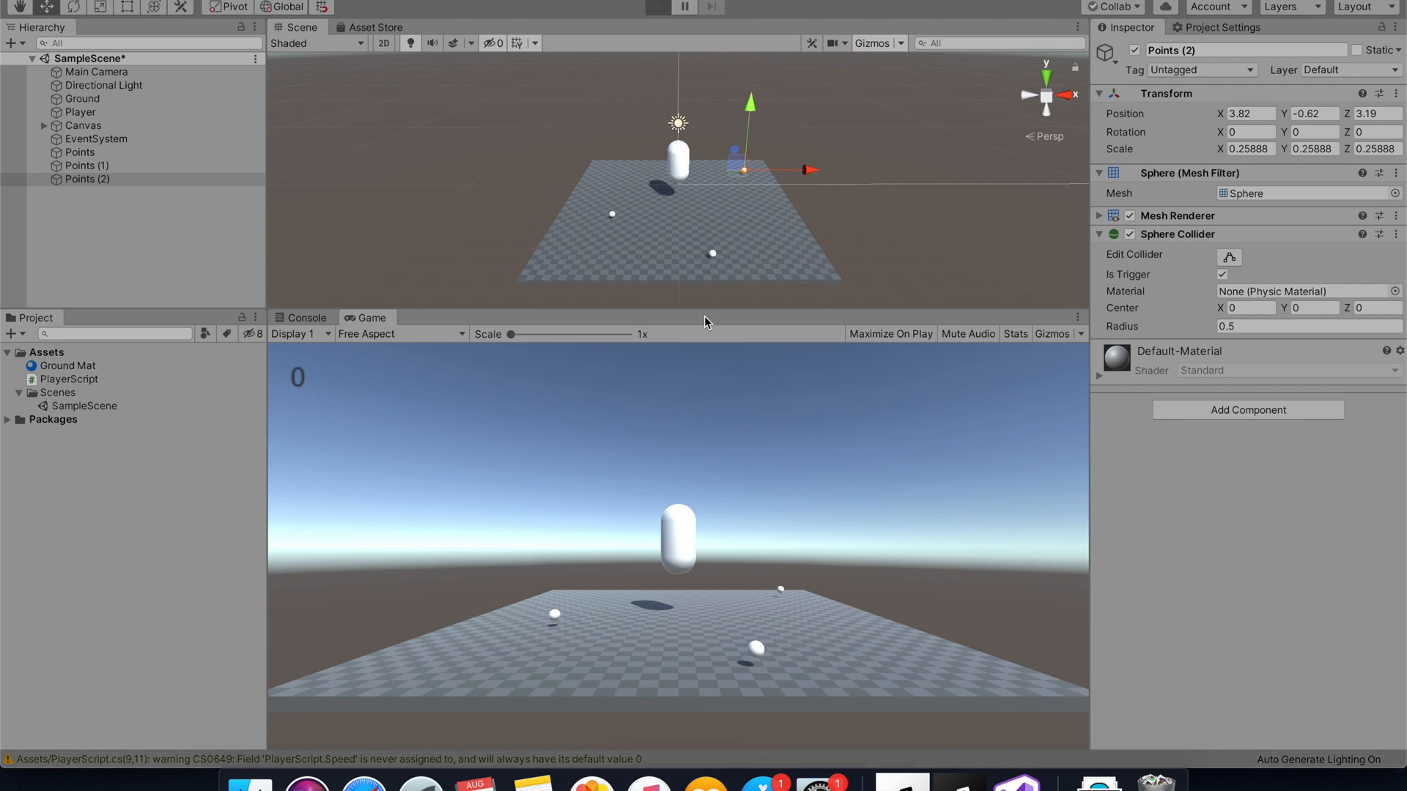
key(Right)
key(Left)
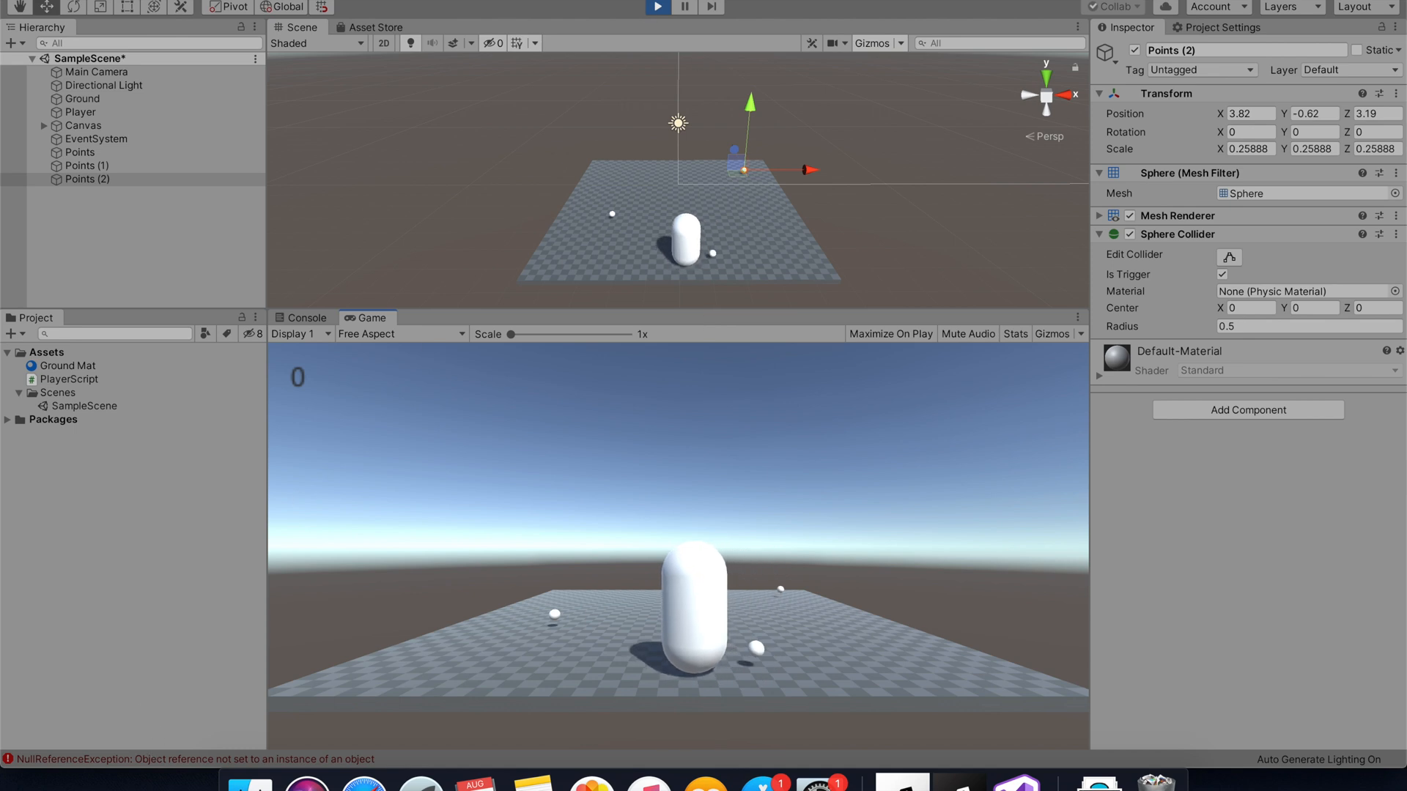
drag(350, 323, 293, 323)
click(389, 323)
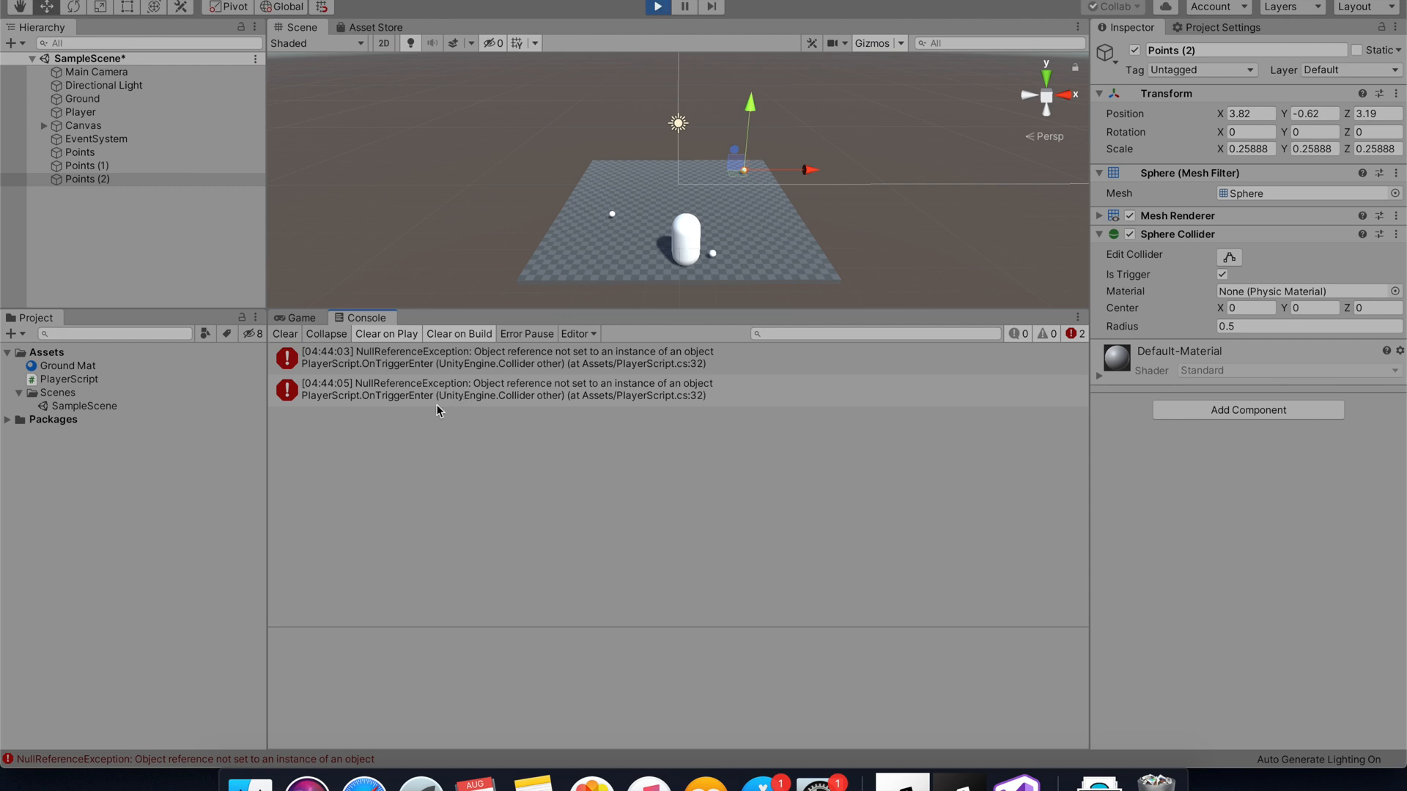
- Select the Player in the Hierarchy
click(103, 165)
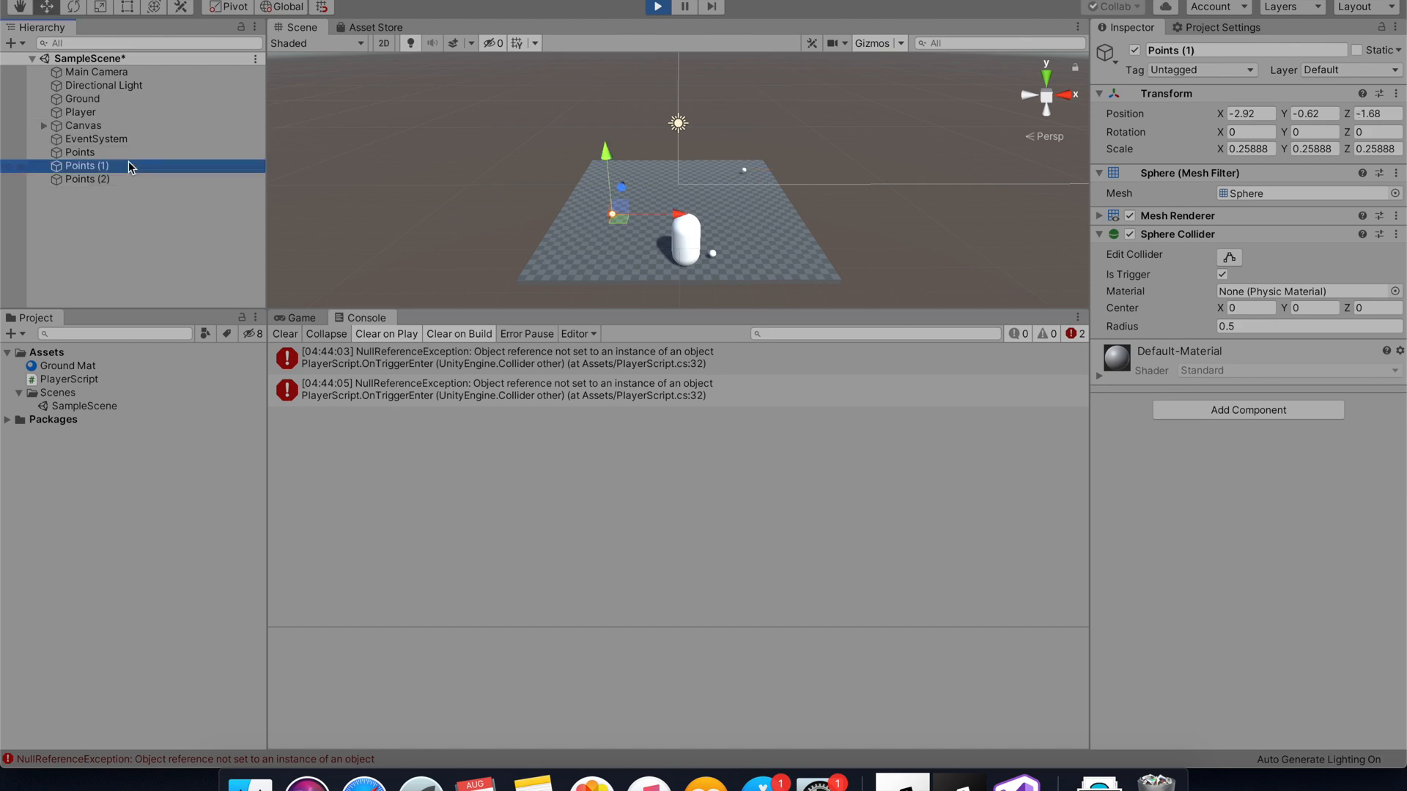
key(Up)
key(Up)
key(Up)
key(Up)
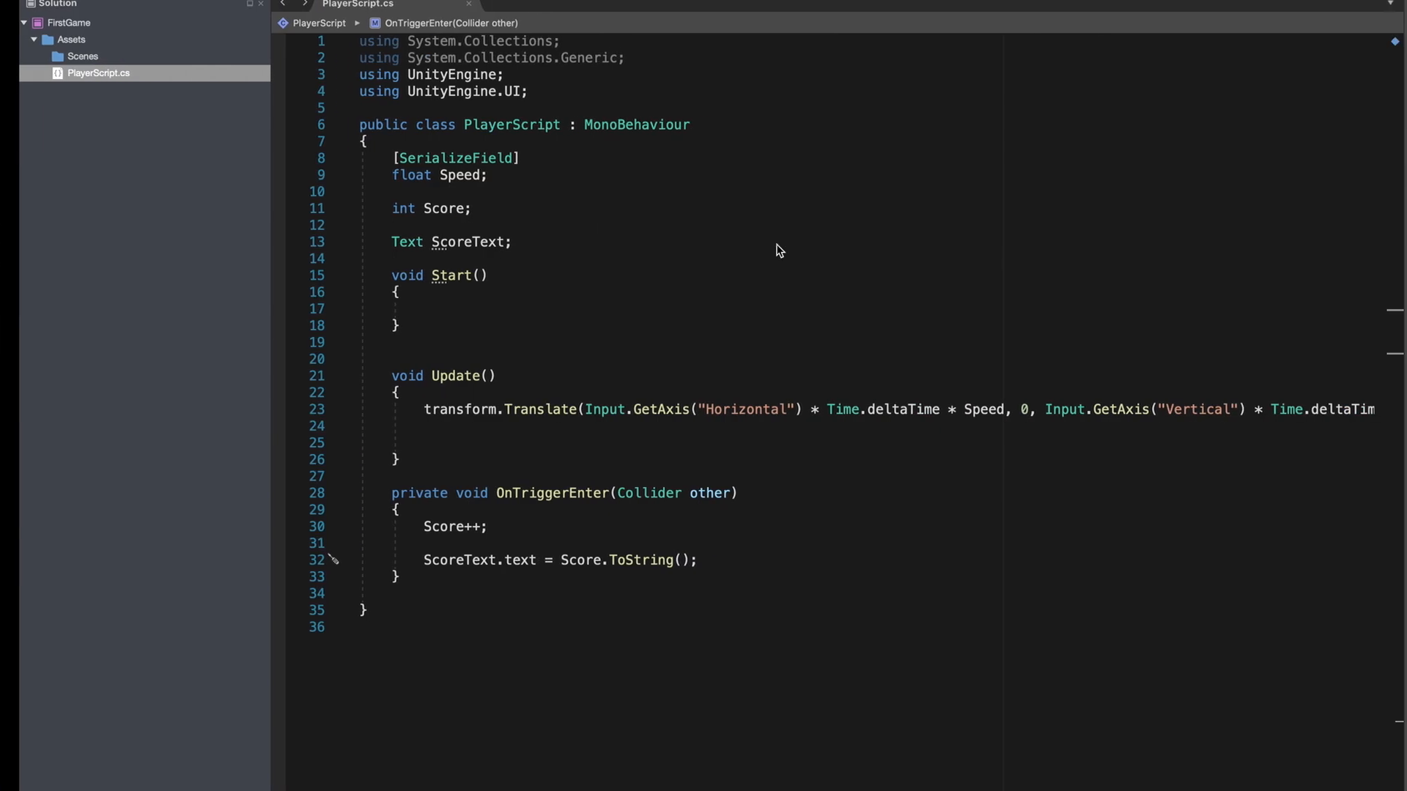
- In PlayerScript.cs, add a [SerializeField] attribute above the Text ScoreText; field
click(447, 229)
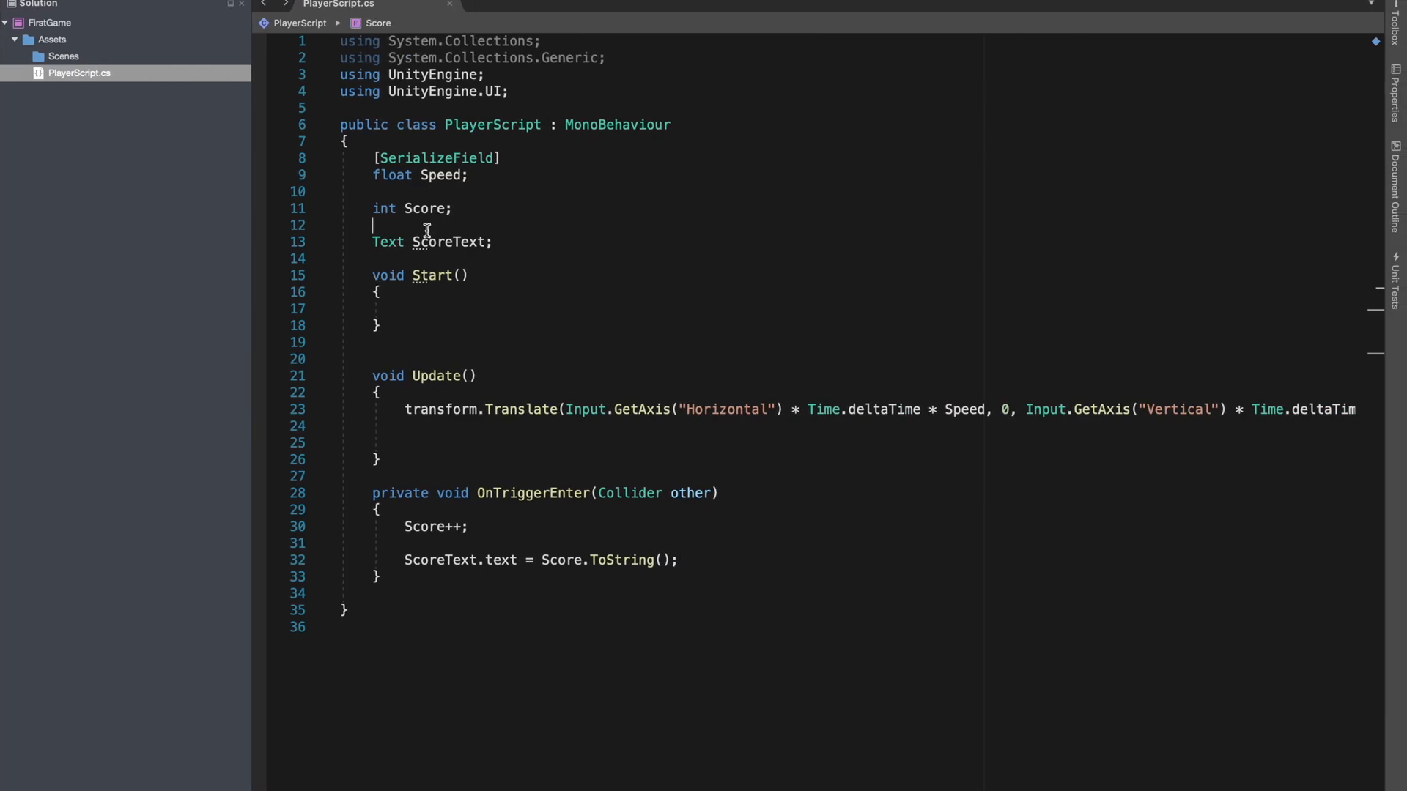
key(Return)
text([SerializeField])
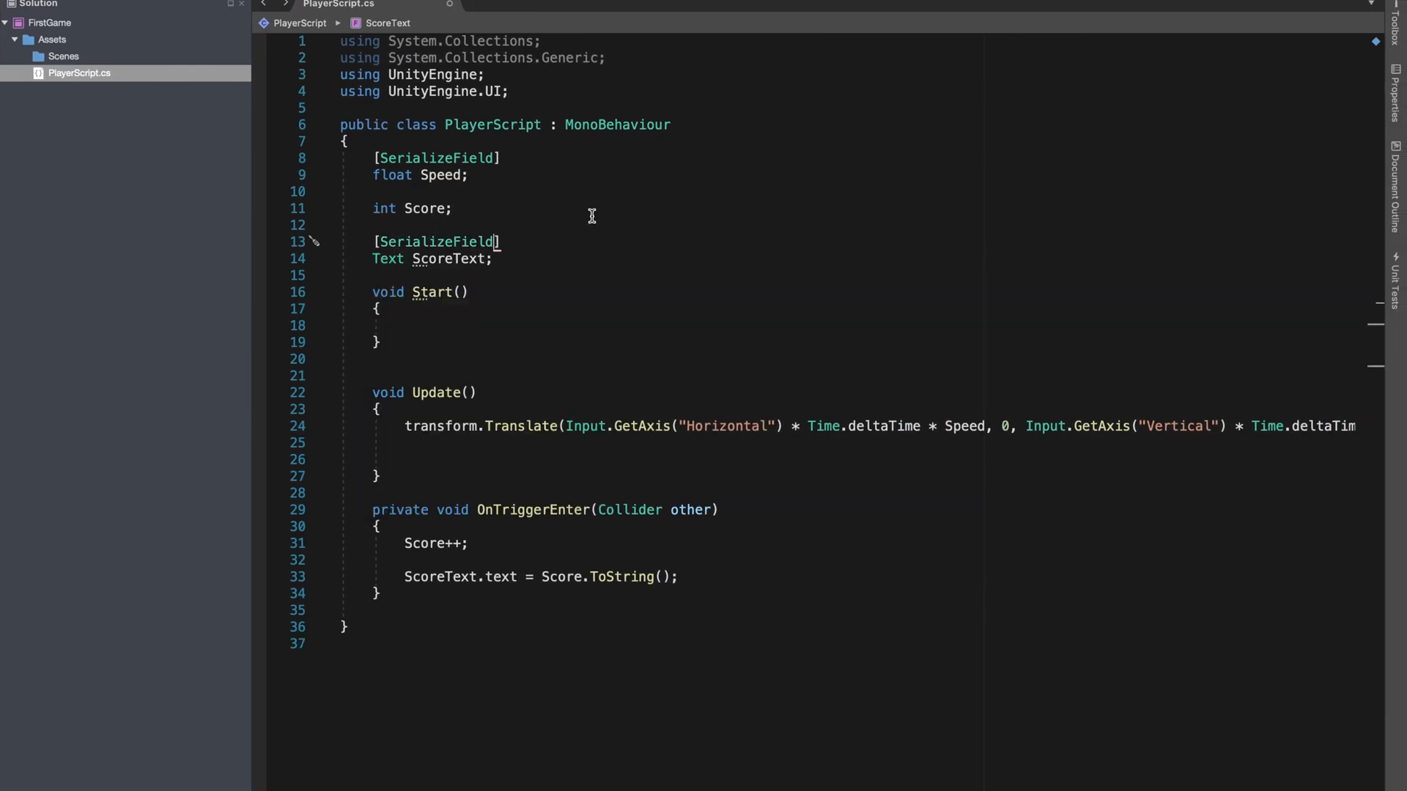
click(404, 325)
click(538, 239)
click(528, 260)
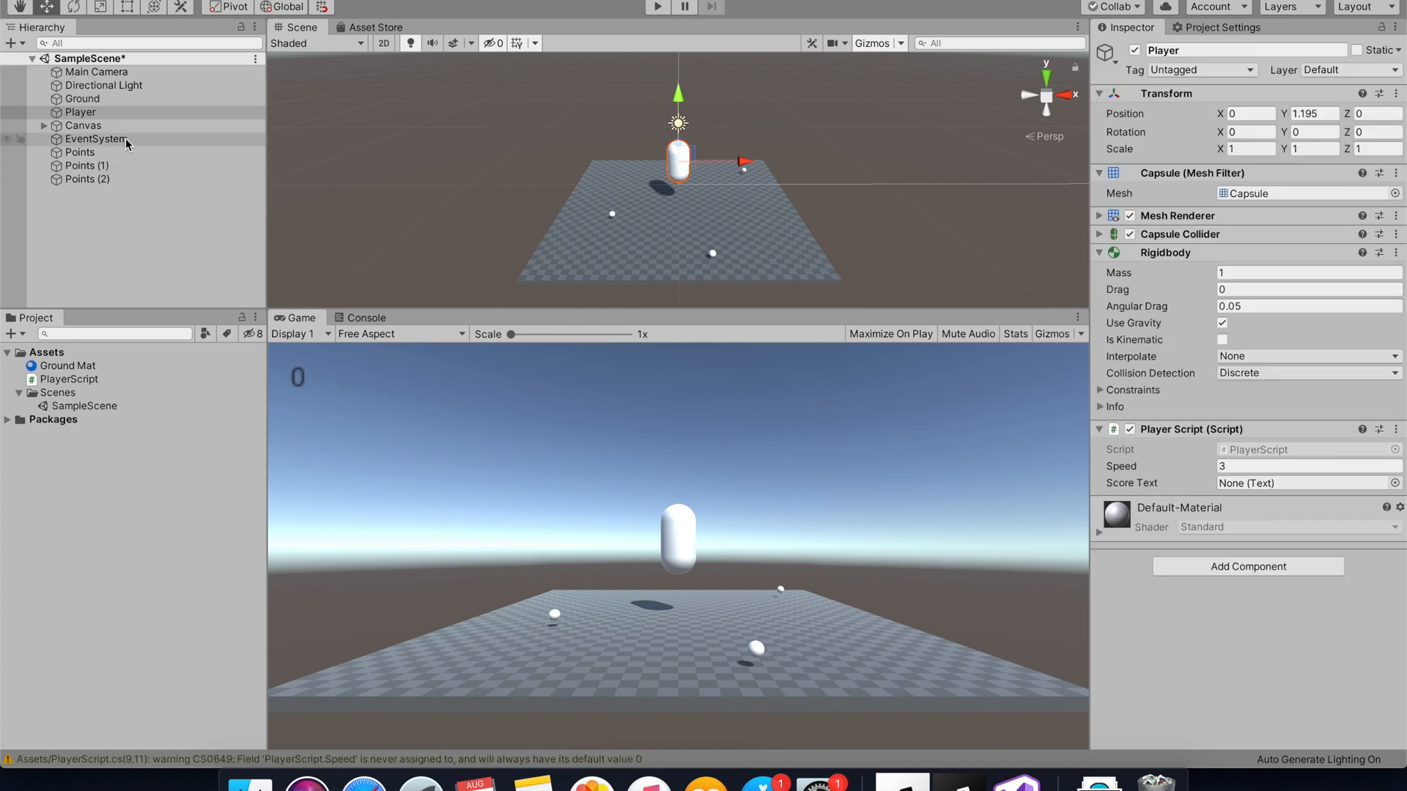
- In Unity, assign the Canvas's Text object to the Score Text field of the Player's script component
click(44, 125)
drag(87, 139, 1073, 464)
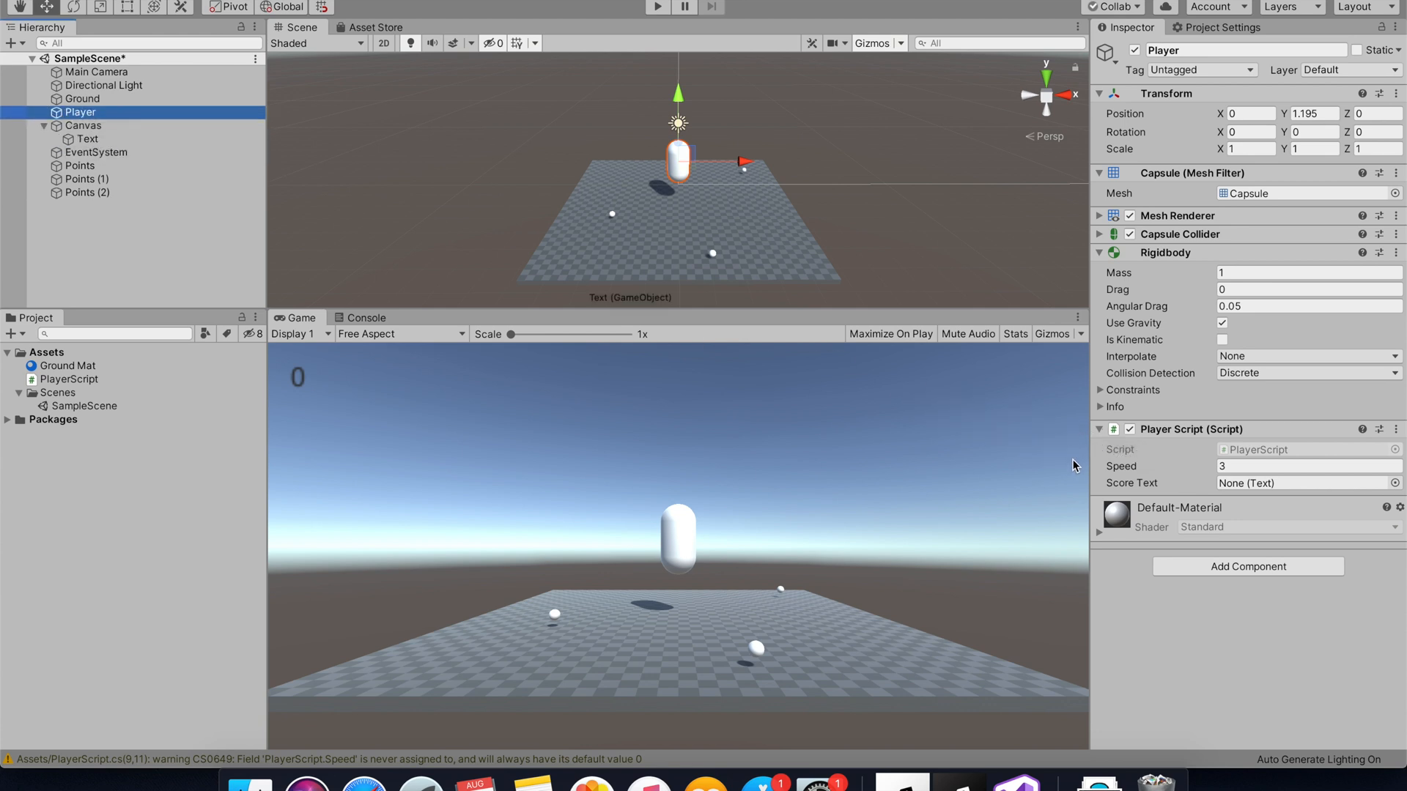
drag(87, 139, 1248, 489)
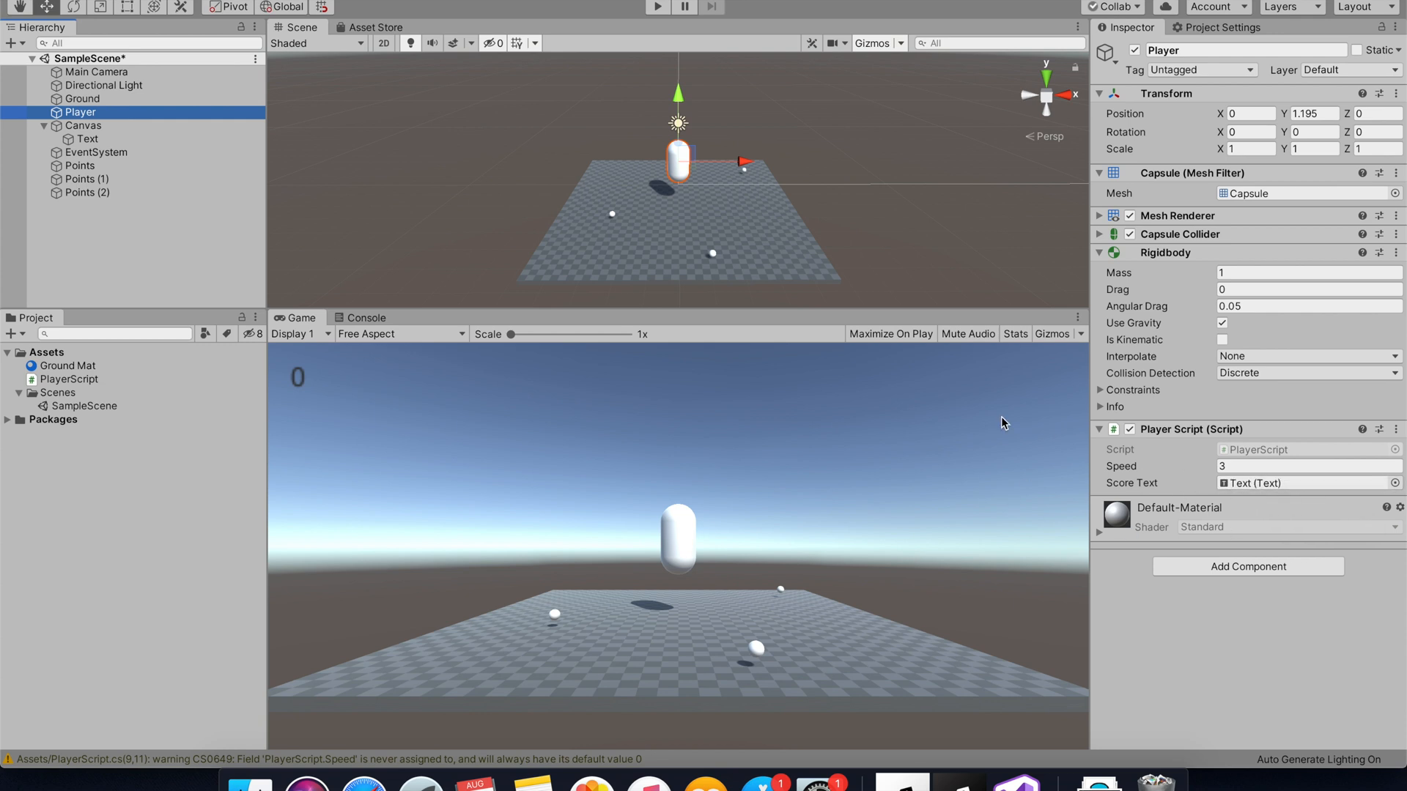
- Play-test moving the Player into the Points spheres to check the score text, and stop the game
click(657, 7)
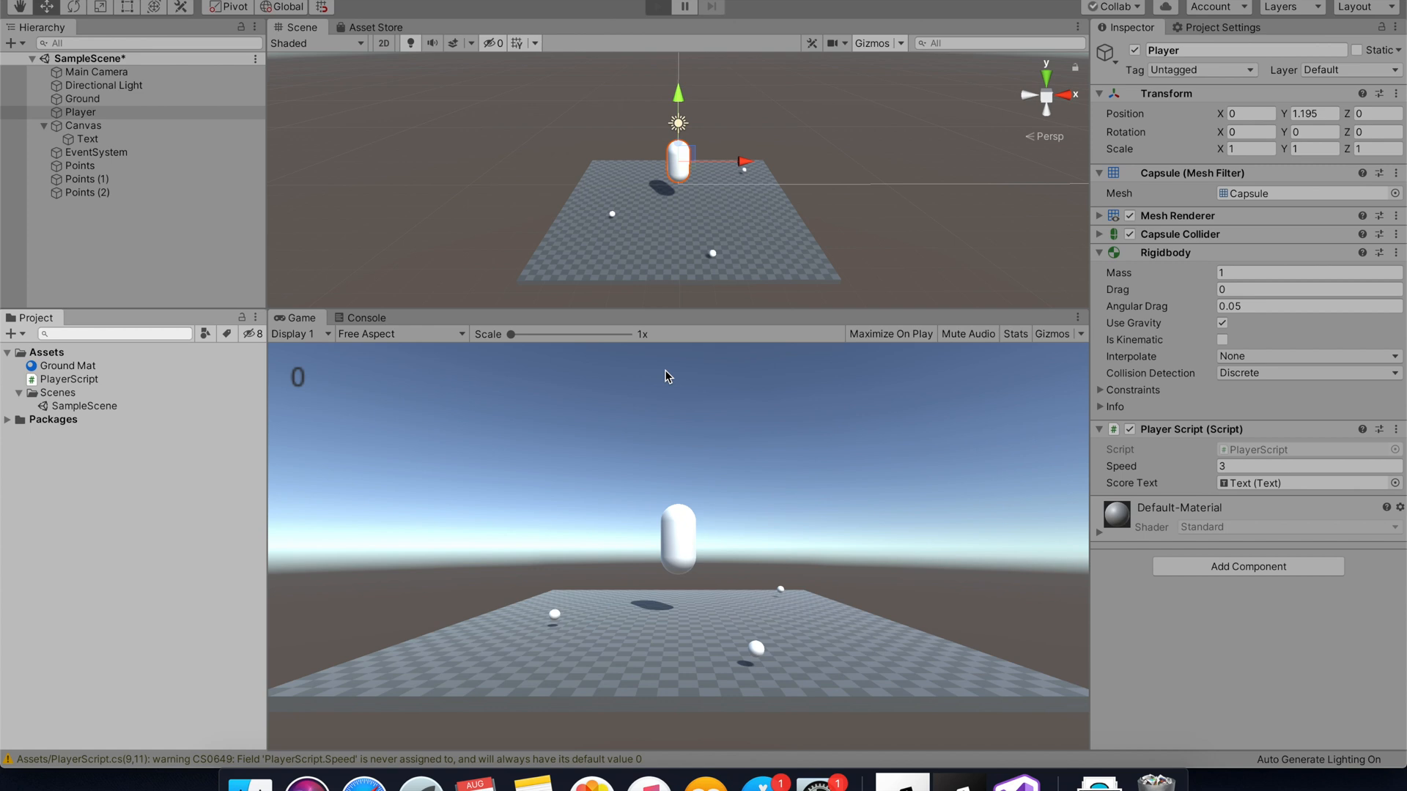
key(s)
key(d)
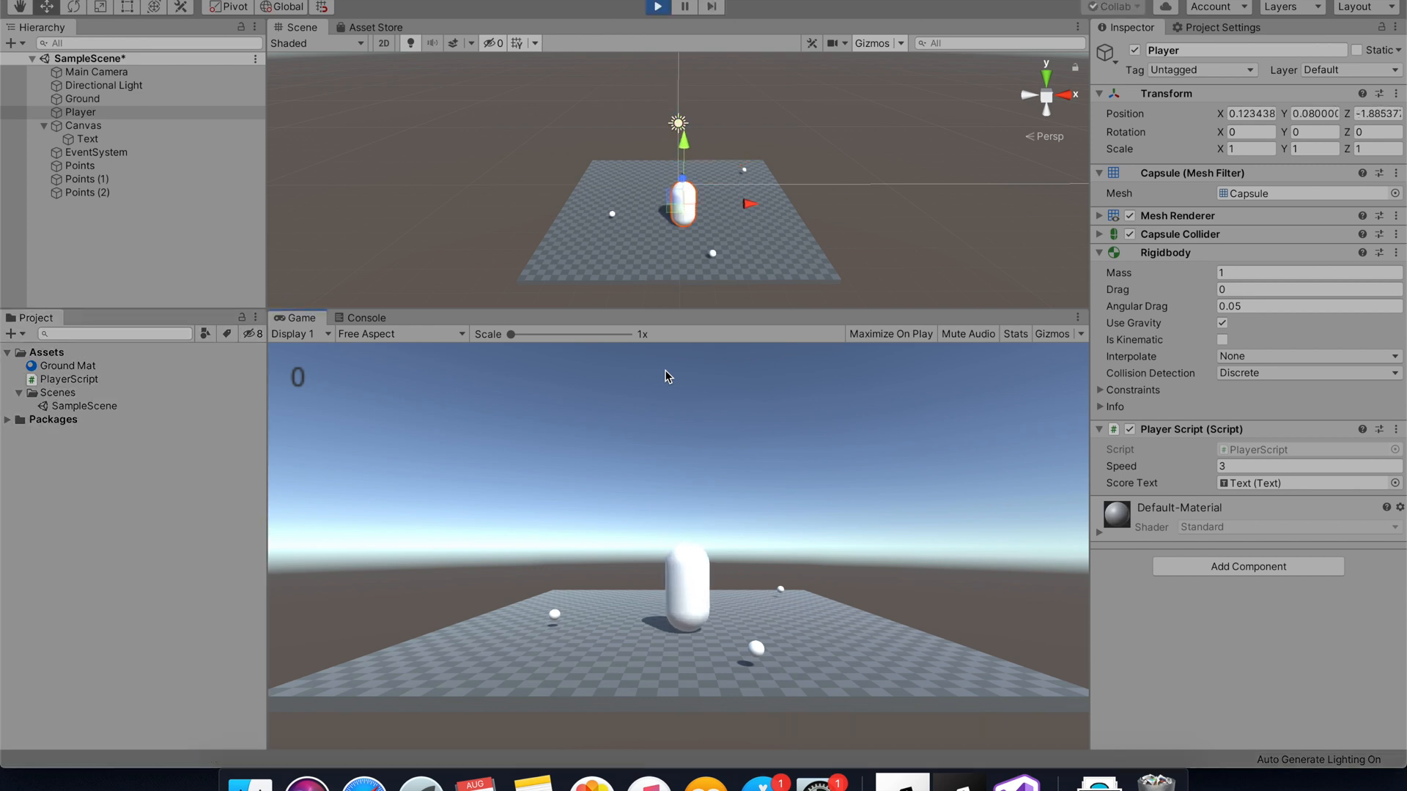
key(w)
key(a)
key(d)
key(a)
key(d)
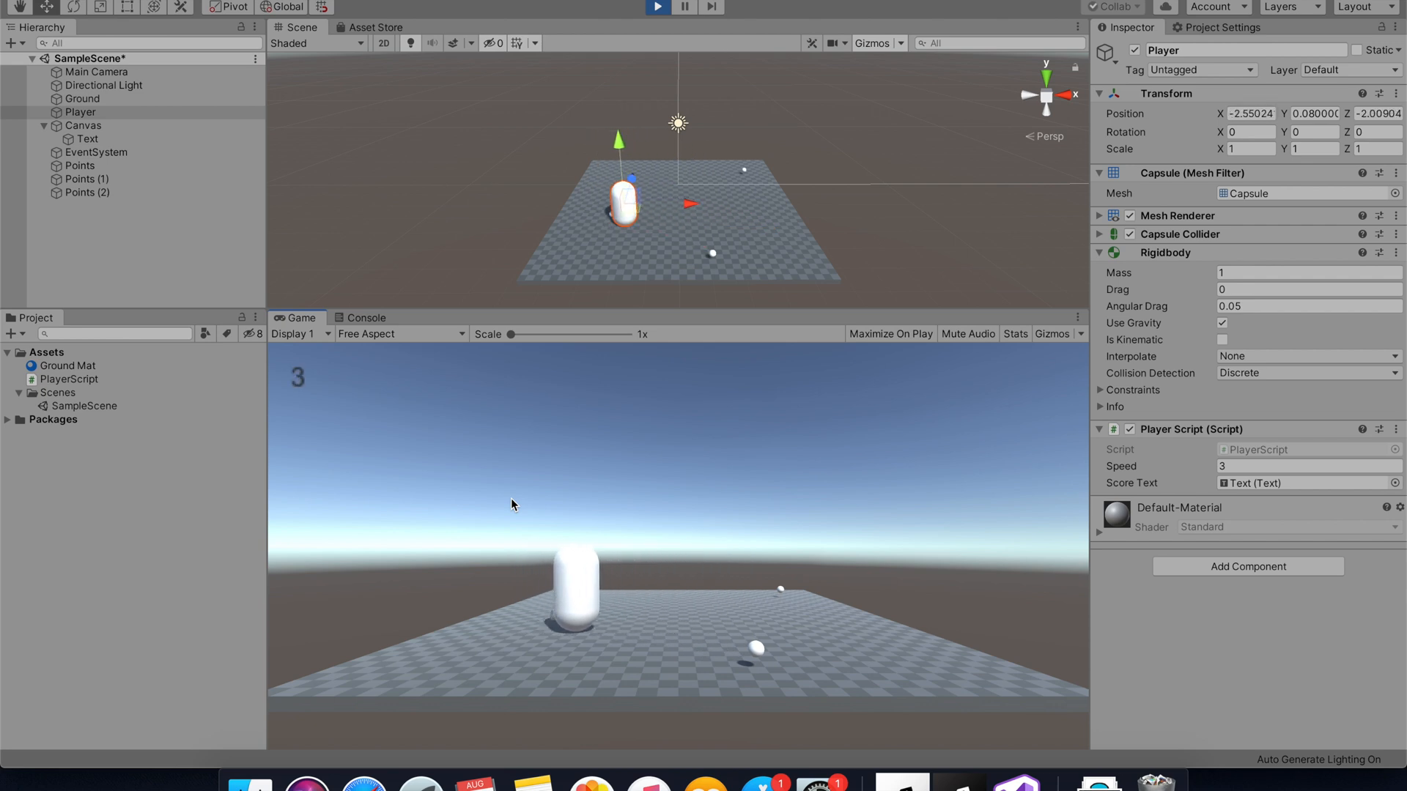
key(a)
key(d)
key(a)
key(d)
key(a)
key(d)
key(a)
key(d)
click(662, 8)
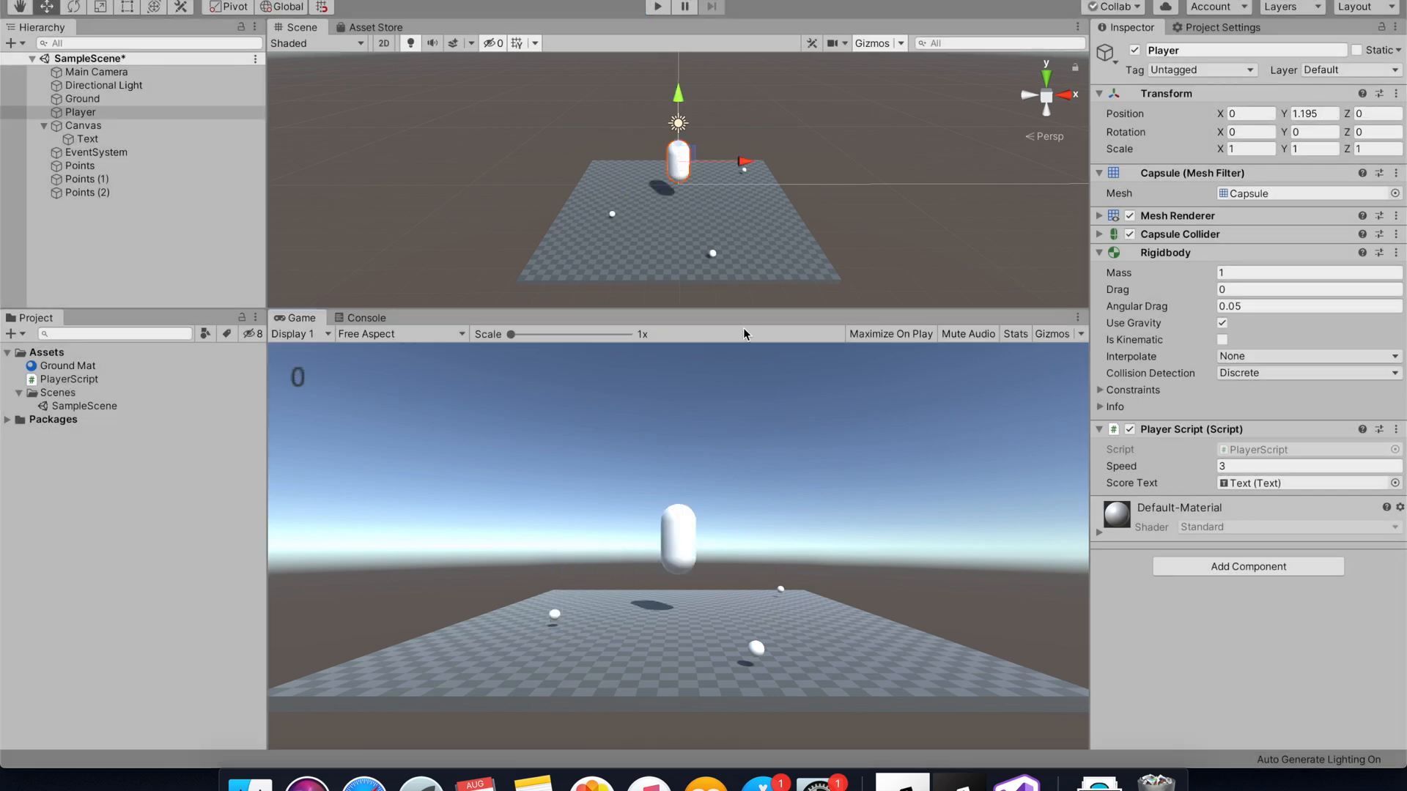
- Switch to PlayerScript.cs in the code editor and add blank lines below the ScoreText.text line in OnTriggerEnter
key(ctrl+Right)
click(452, 586)
click(718, 583)
key(Return)
key(Return)
drag(671, 510, 713, 510)
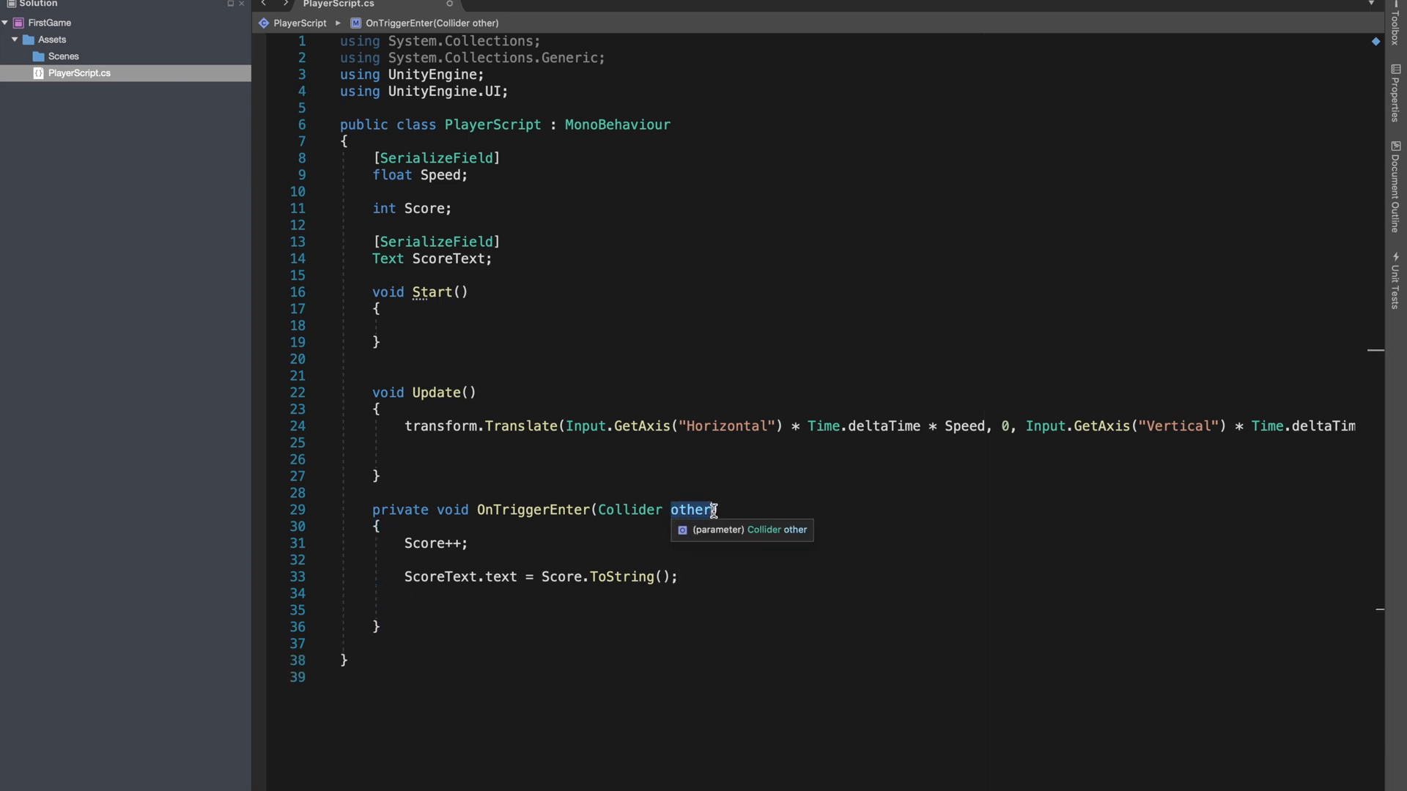
drag(477, 597, 440, 614)
click(436, 613)
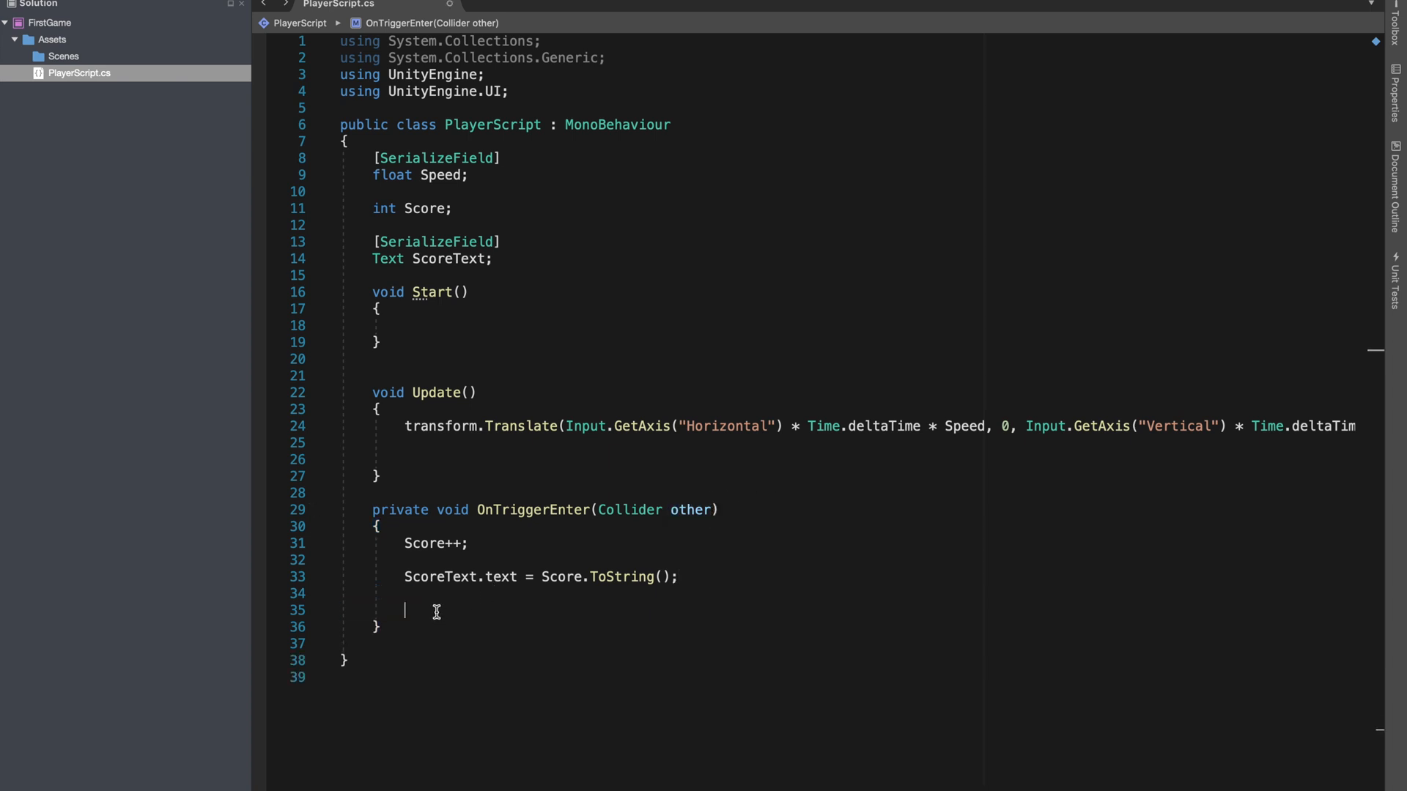
- Below the ScoreText.text line in OnTriggerEnter, write the call Destory(other); using the method's collider parameter
text(other)
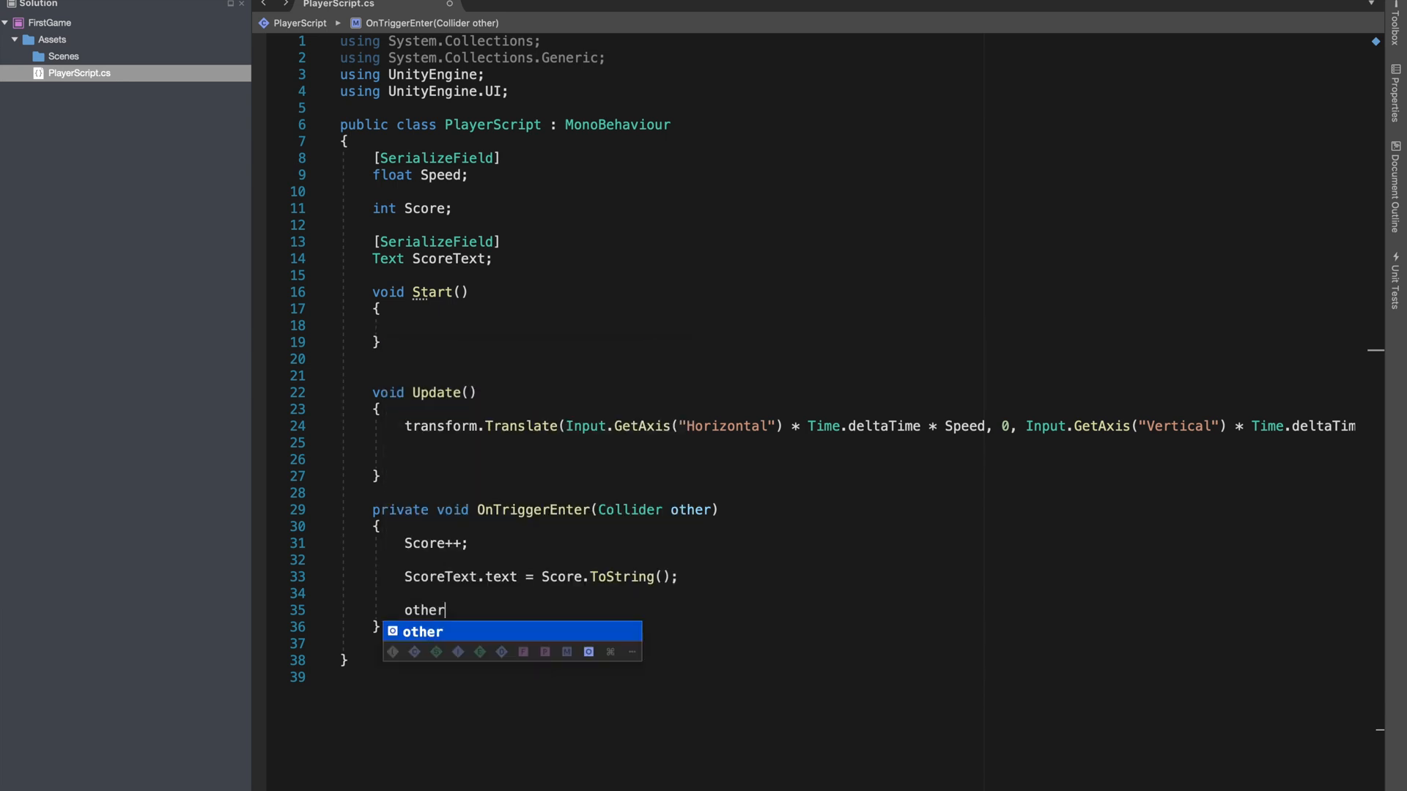
key(BackSpace)
key(BackSpace)
key(BackSpace)
key(BackSpace)
key(BackSpace)
text(Des)
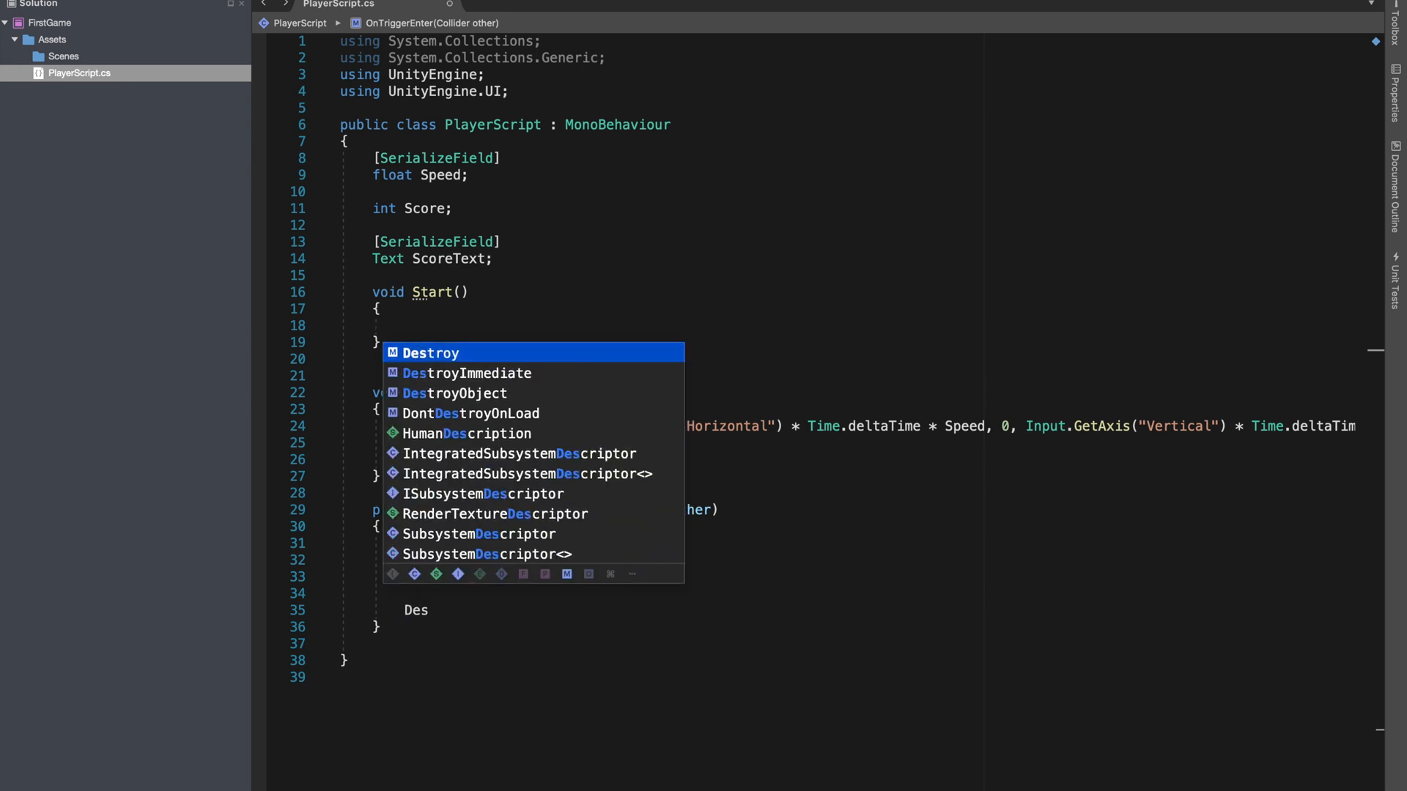
text(tory()
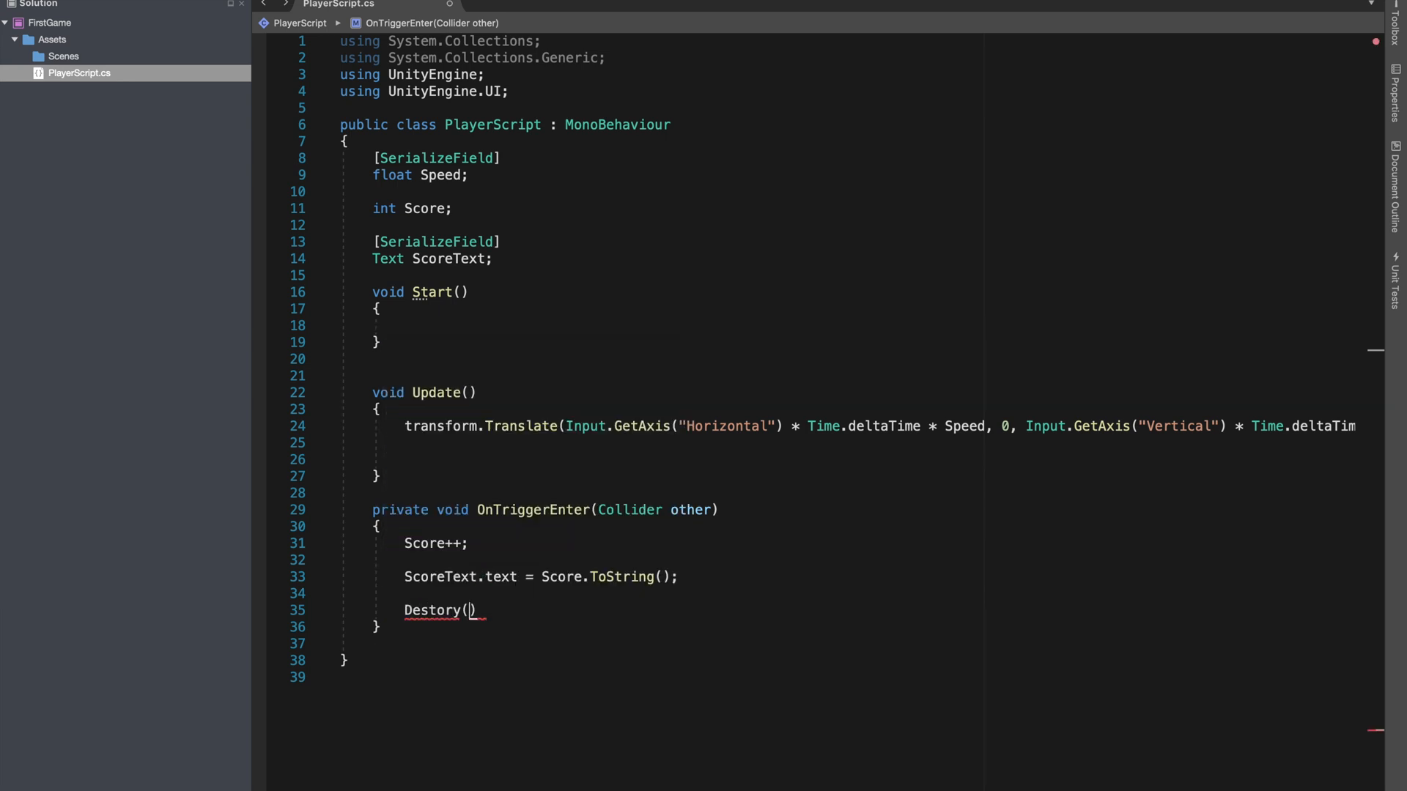
drag(716, 510, 673, 513)
key(super+c)
click(469, 611)
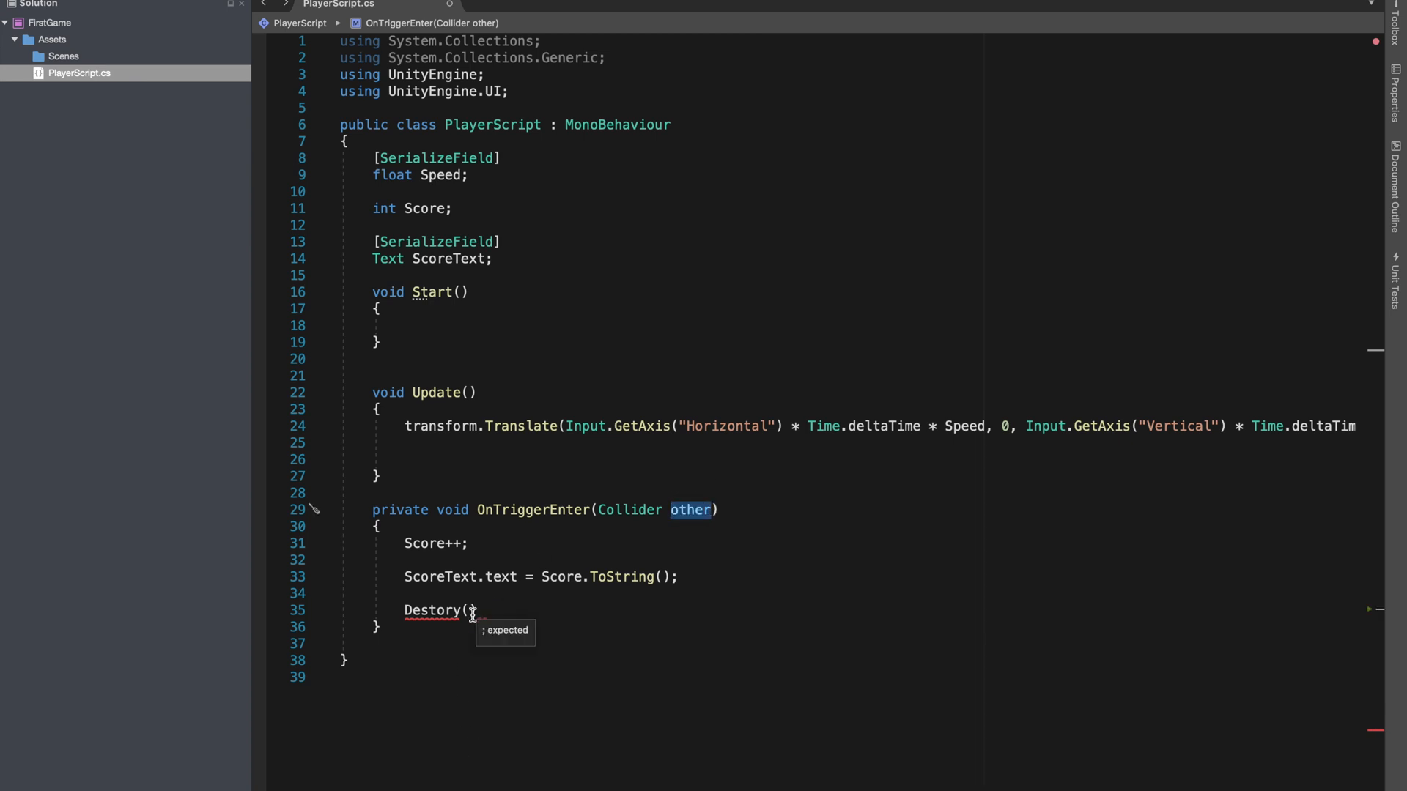
key(super+v)
text(;)
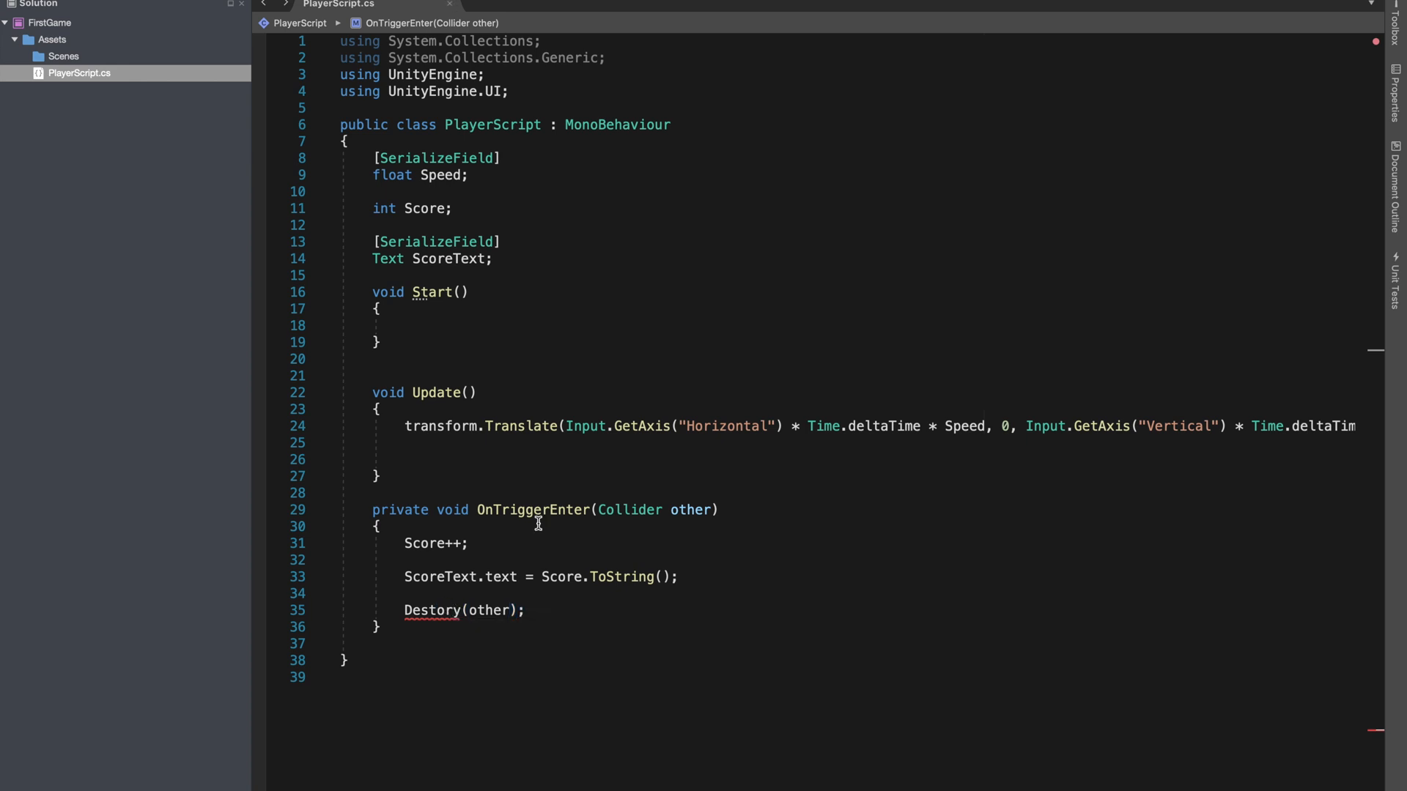
- Correct the misspelled Destory call in OnTriggerEnter to Destroy
mouse_move(447, 612)
click(452, 610)
key(BackSpace)
key(BackSpace)
text(ro)
click(540, 610)
- Switch to Unity and play-test moving the Player into a Points sphere to check whether Destroy removes it
key(ctrl+Left)
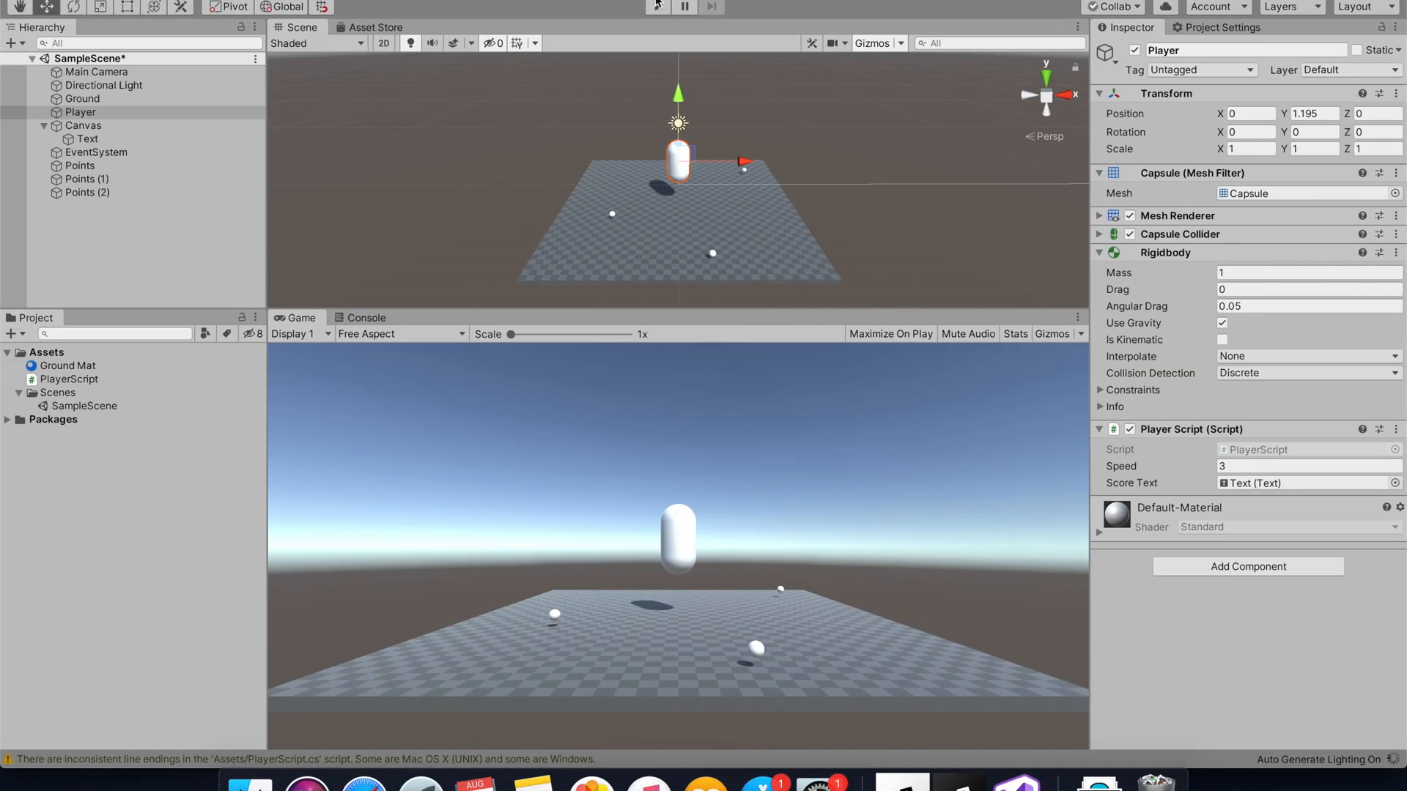
click(657, 8)
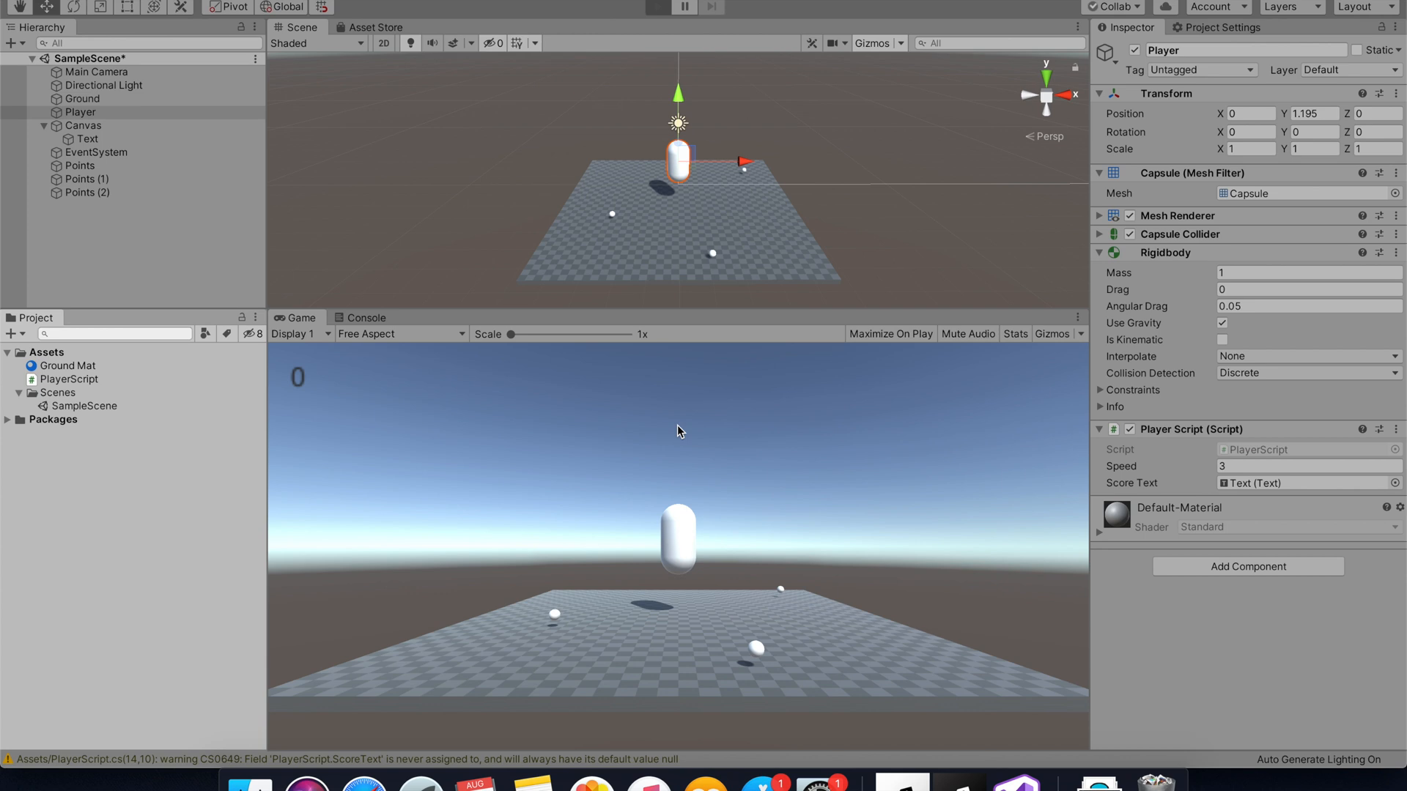
key(Right)
key(Down)
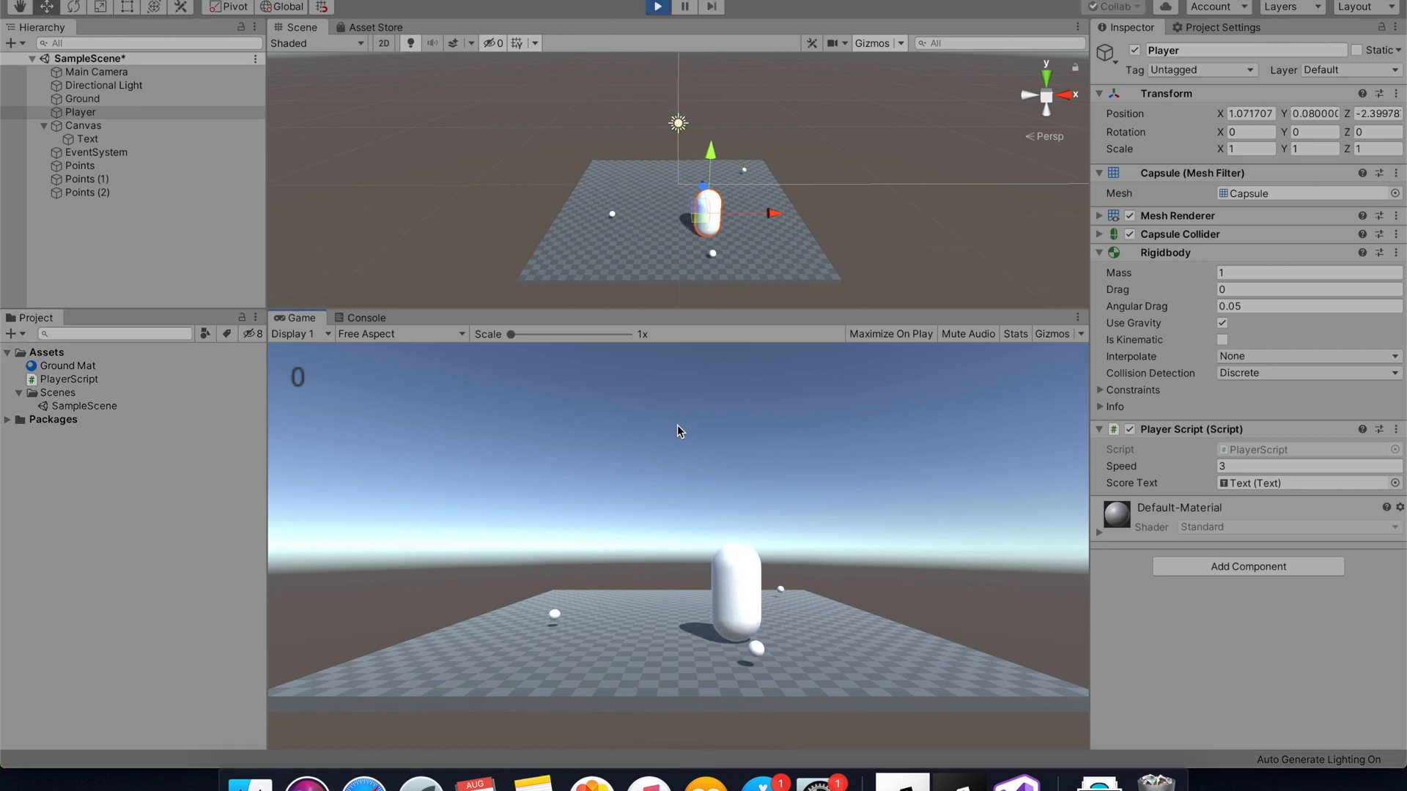
key(Up)
key(Left)
key(Left)
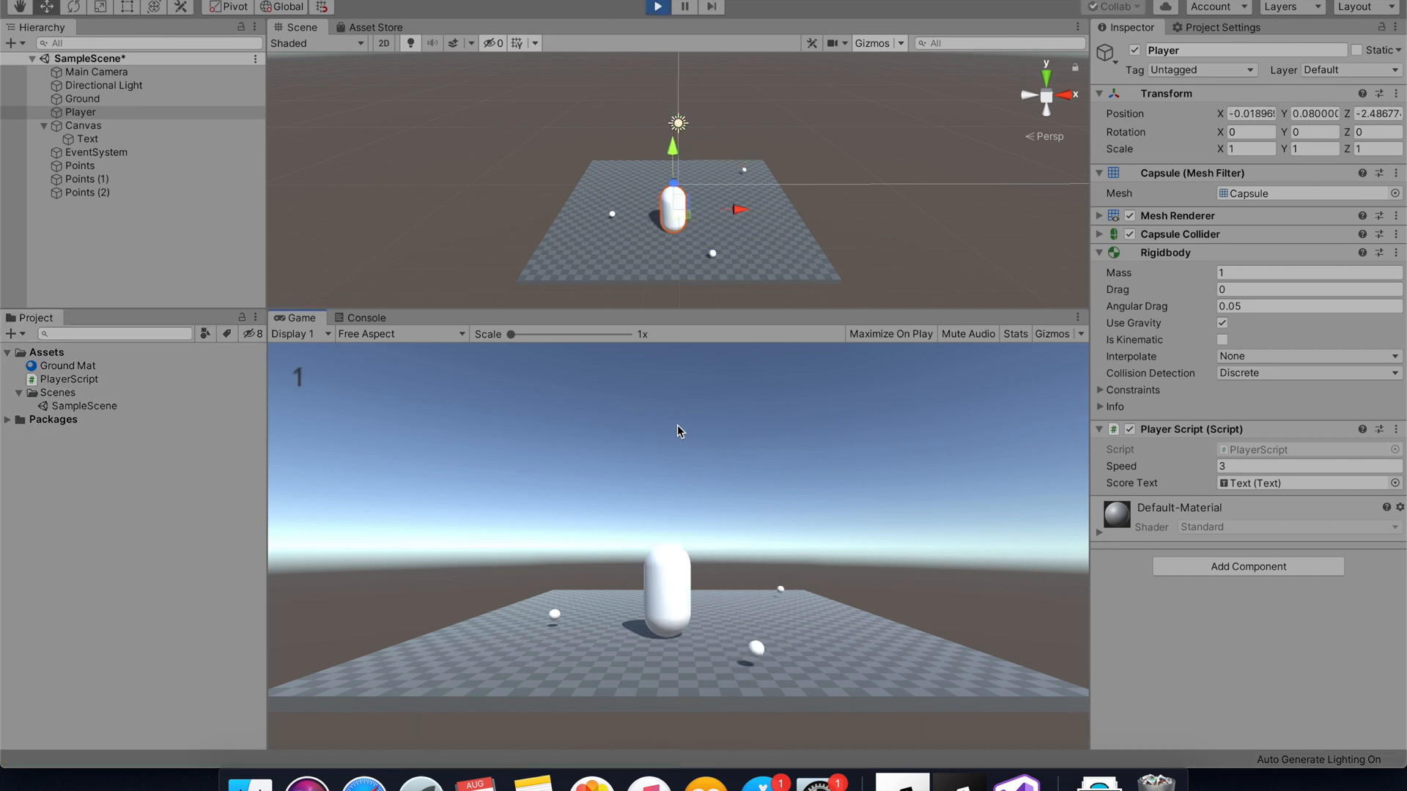
key(Up)
key(Left)
key(Right)
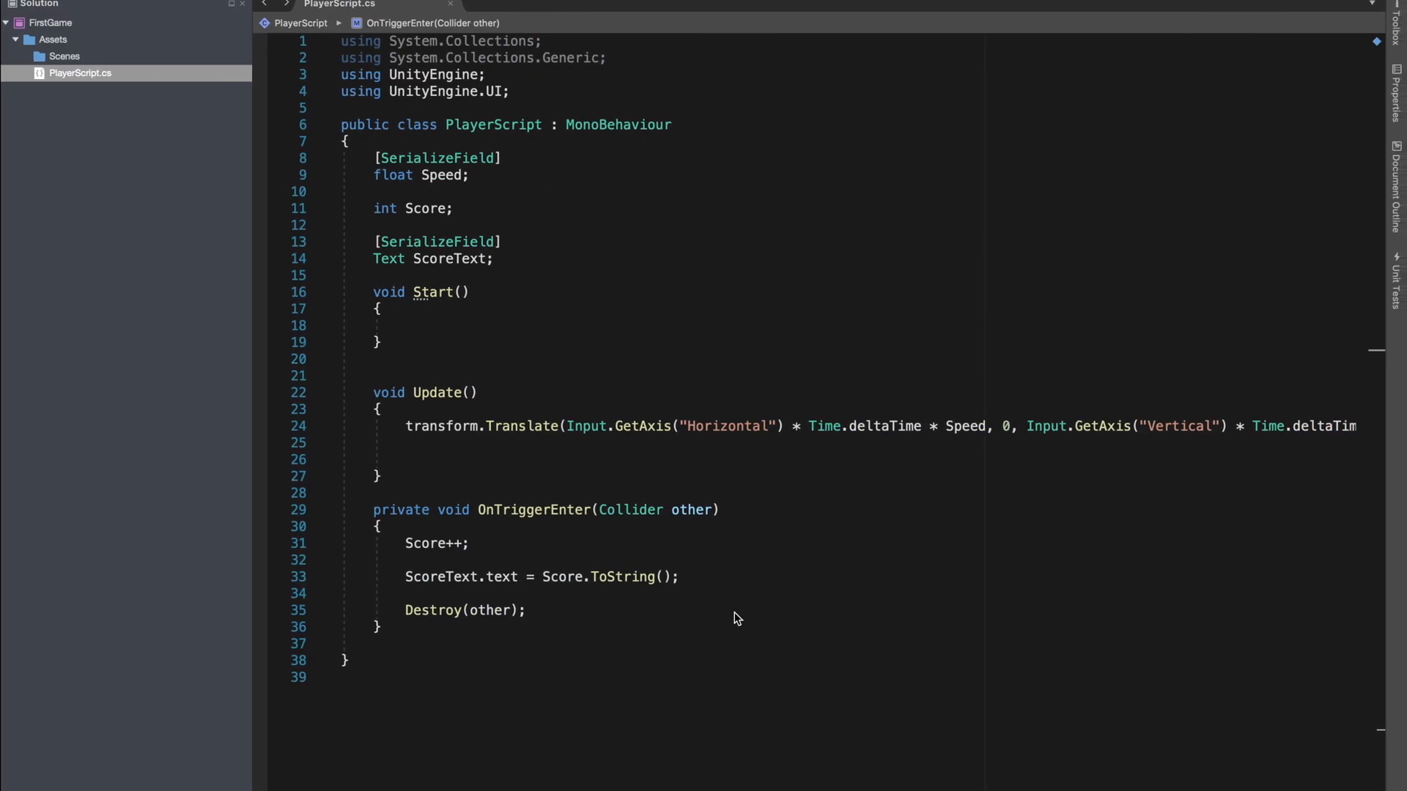
- In PlayerScript.cs, change the Destroy call's argument to other.gameObject
click(512, 607)
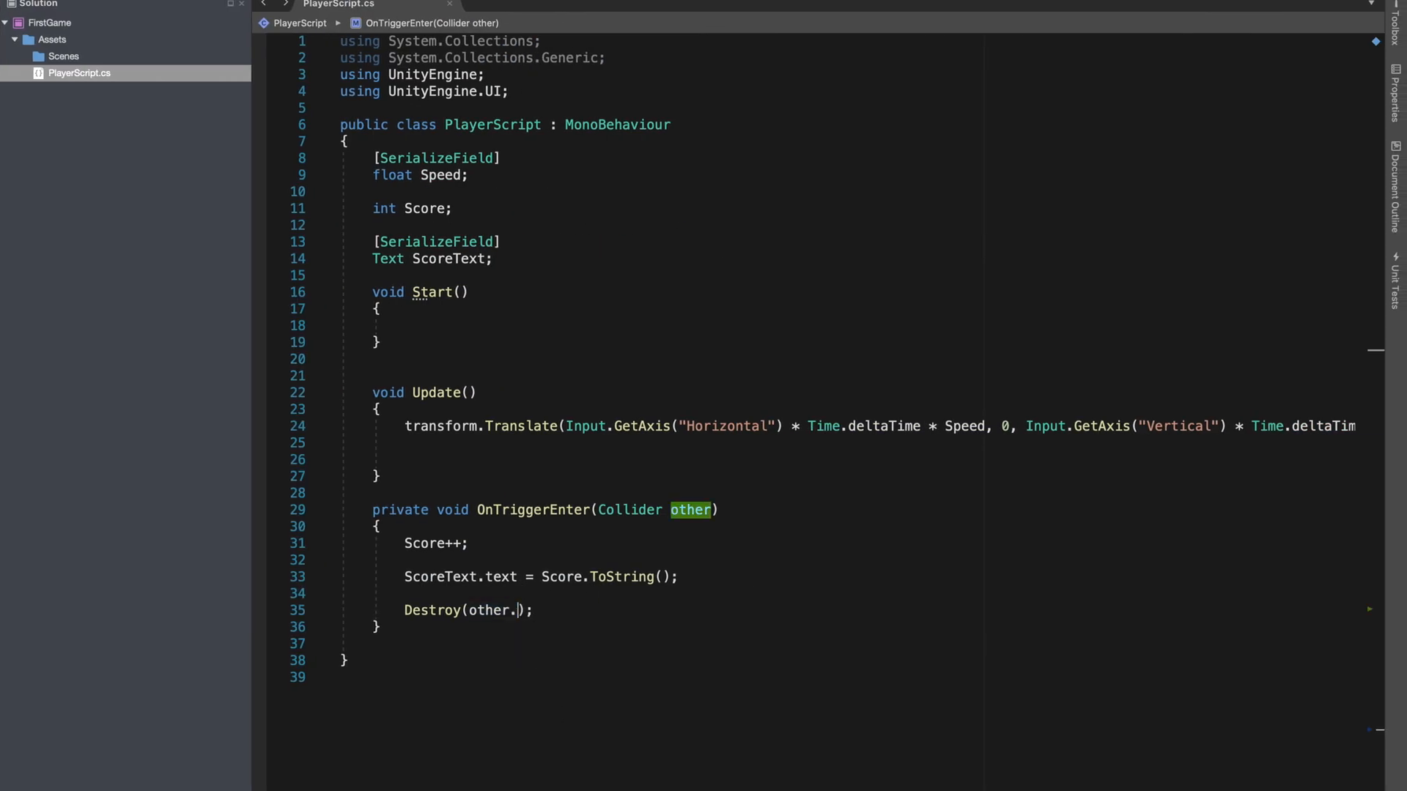
text(.)
click(535, 621)
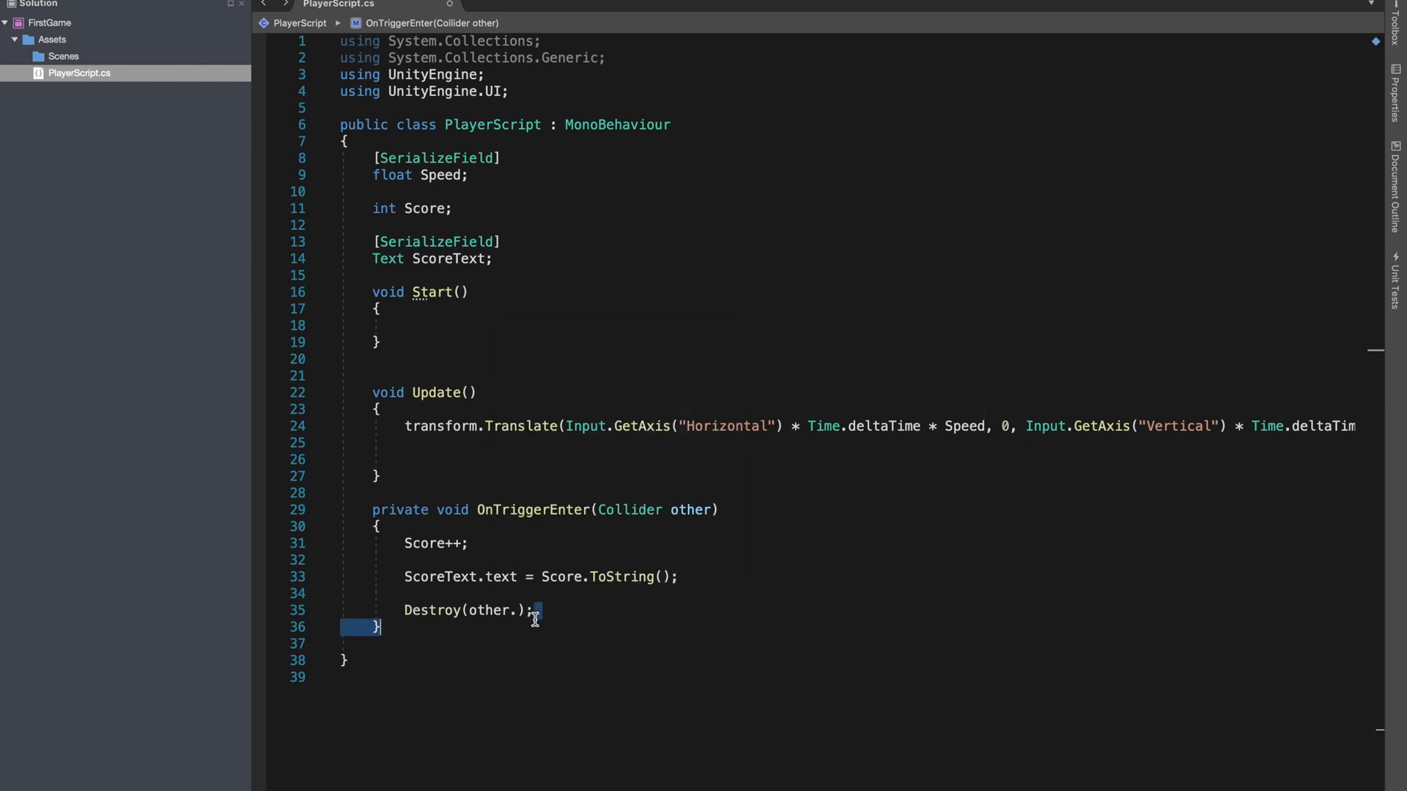
click(597, 510)
drag(599, 510, 662, 510)
click(517, 612)
text(game)
key(Return)
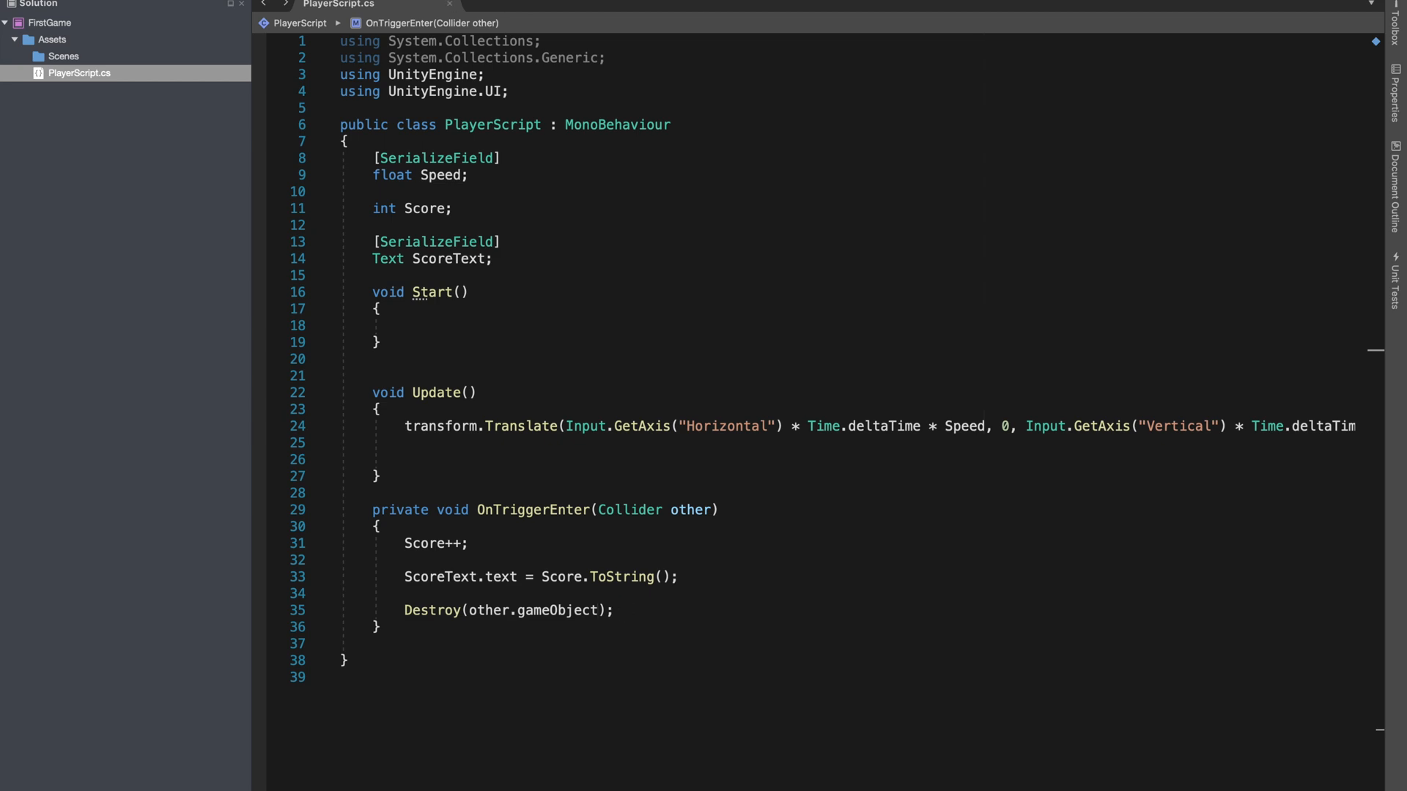
- Switch to Unity and play-test moving the Player into the first Points spheres, checking the Hierarchy and the score
key(ctrl+Left)
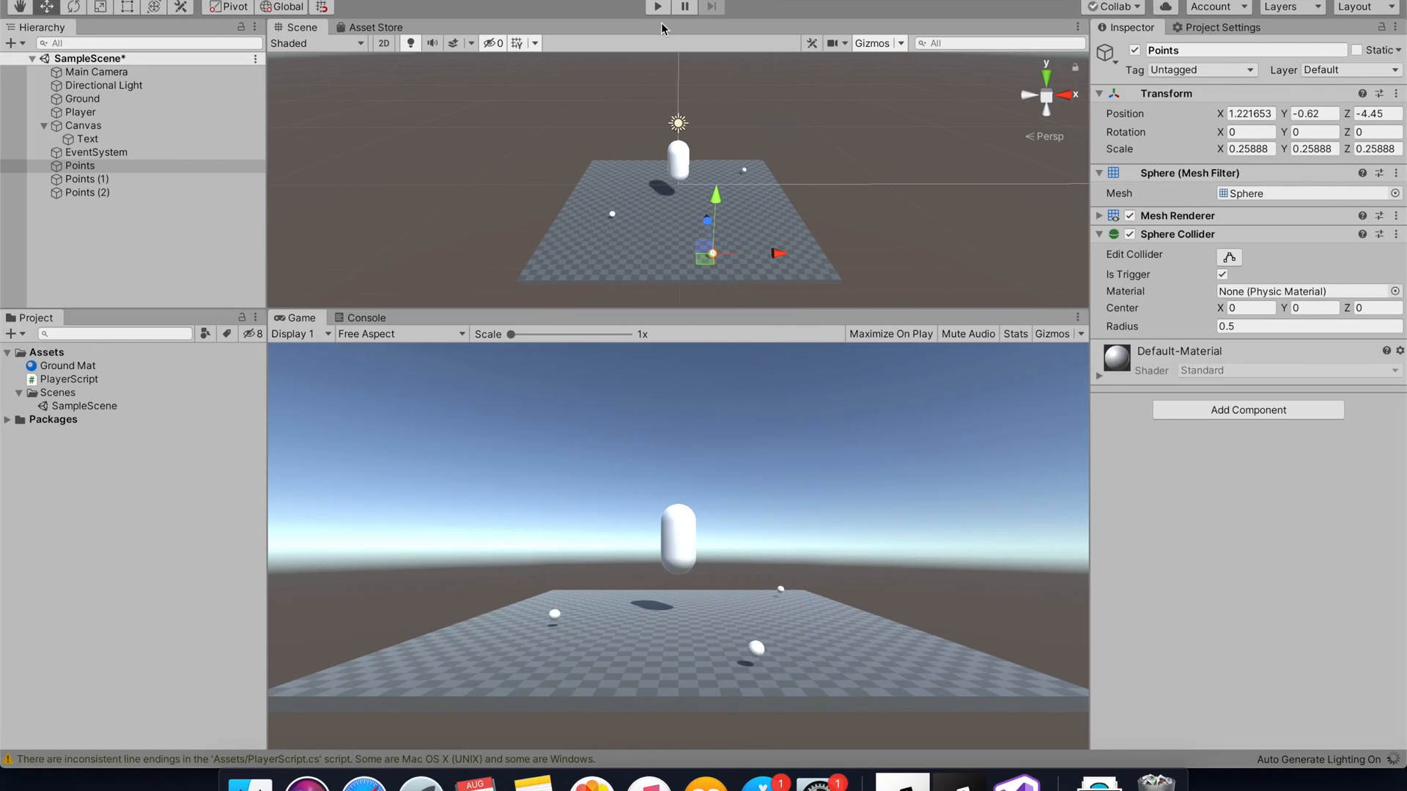
click(658, 8)
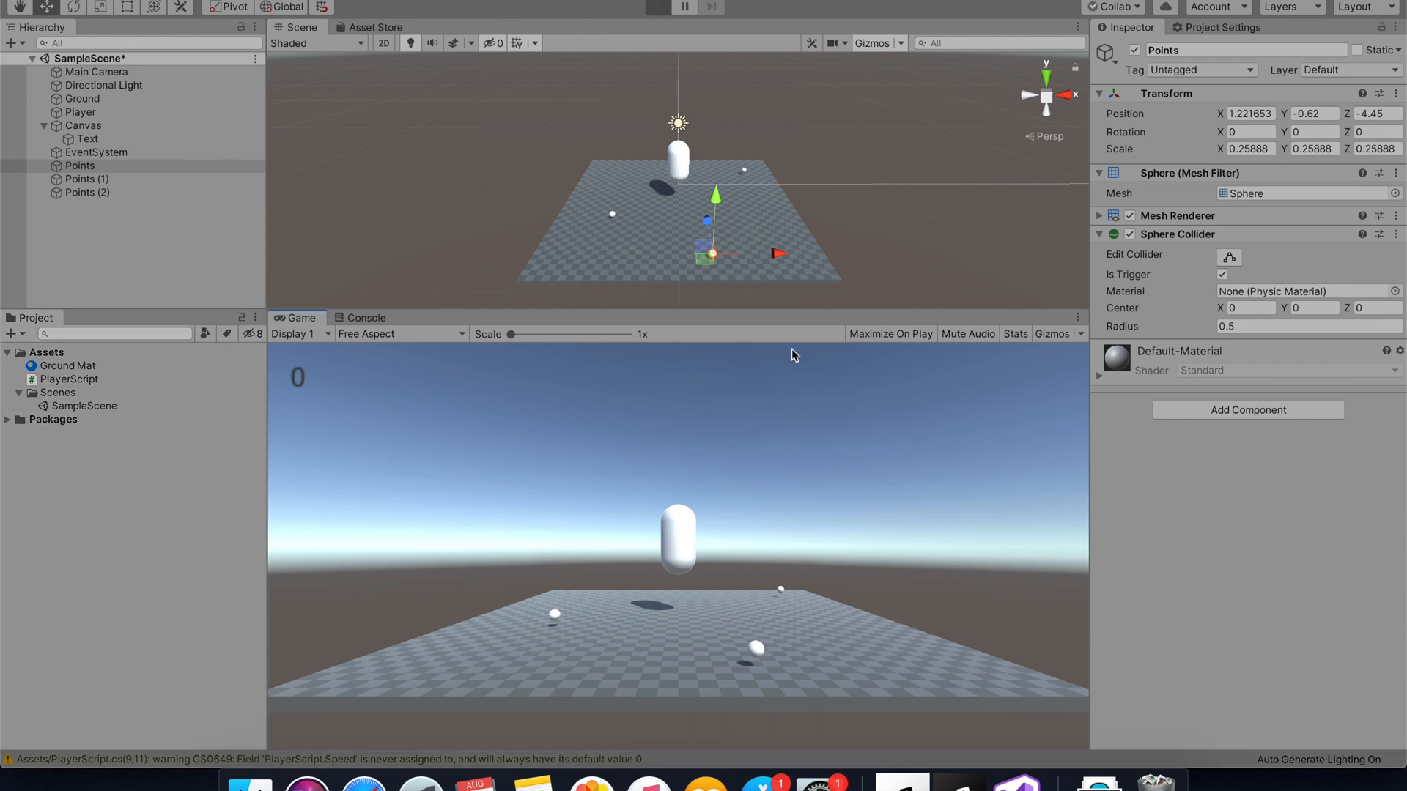
key(s)
key(d)
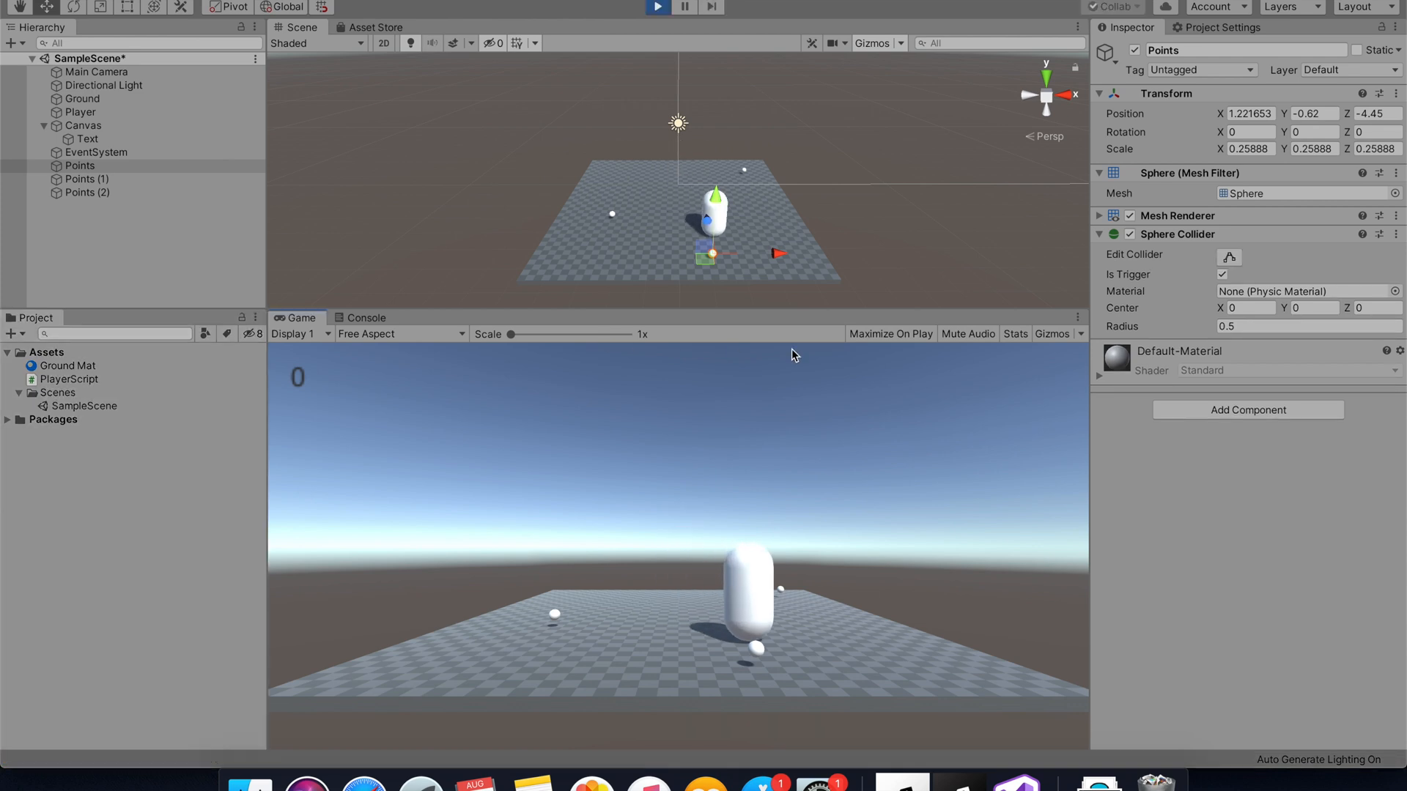
key(w)
key(a)
key(a)
key(w)
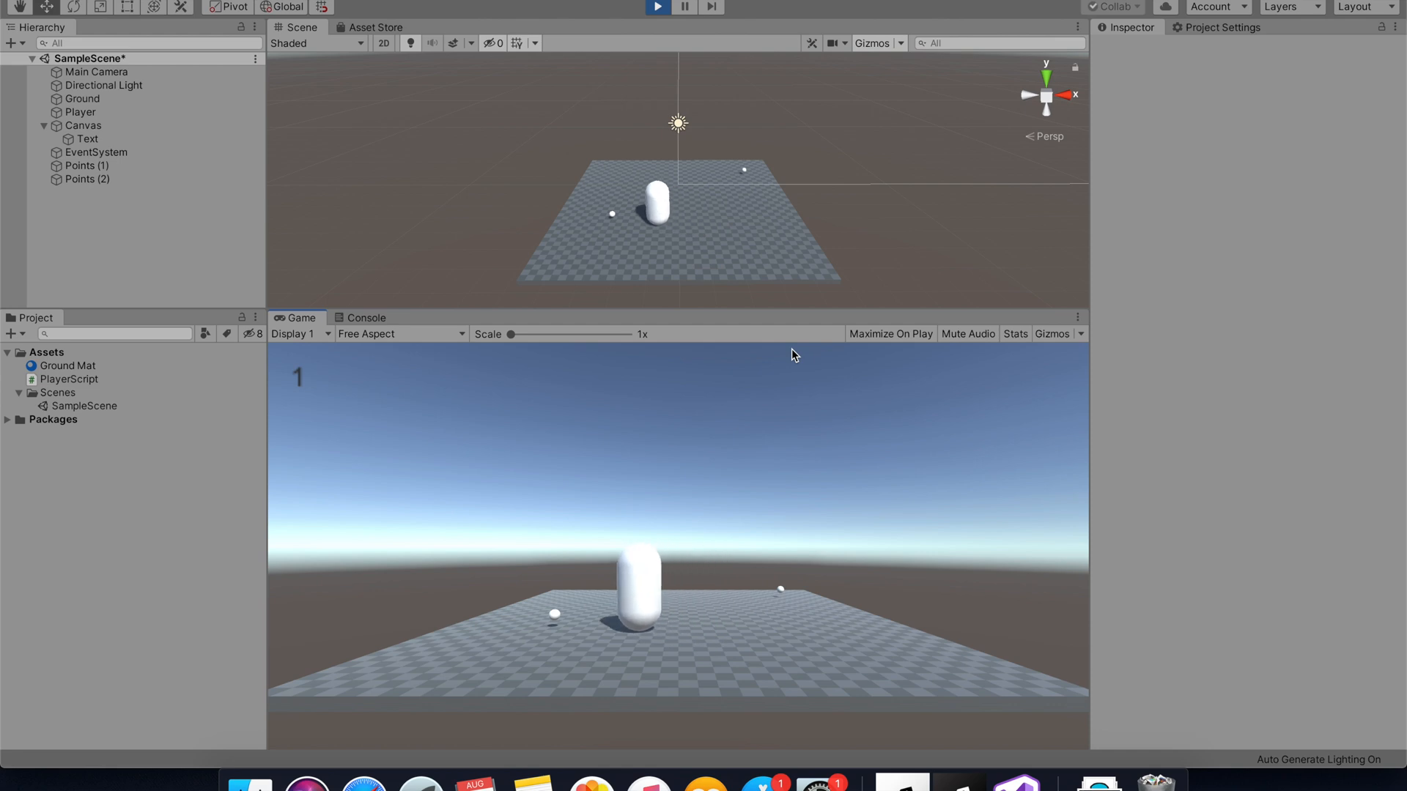
key(s)
key(d)
key(w)
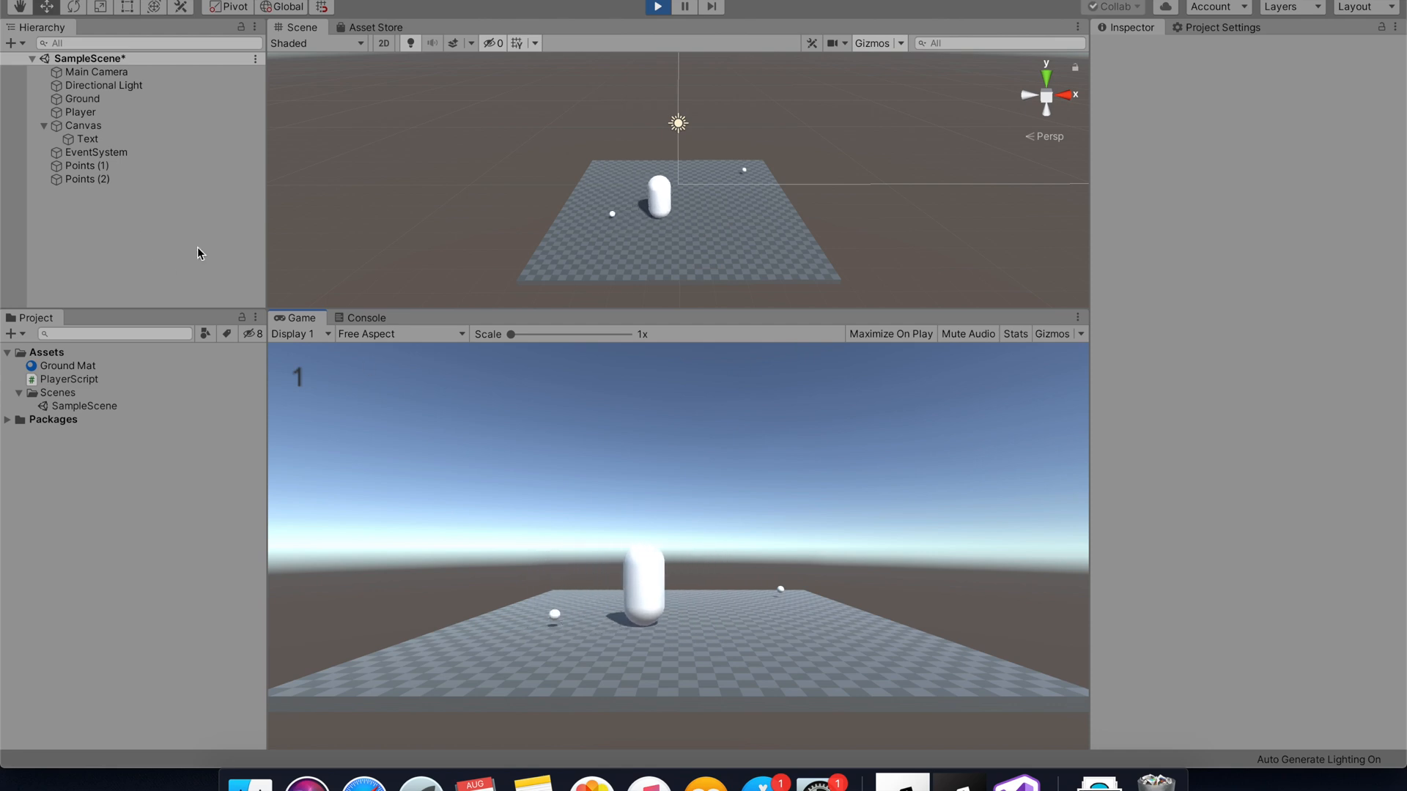
key(a)
key(d)
- Select the remaining Points (2) sphere in the Hierarchy and move the Player into it in the running game
click(110, 165)
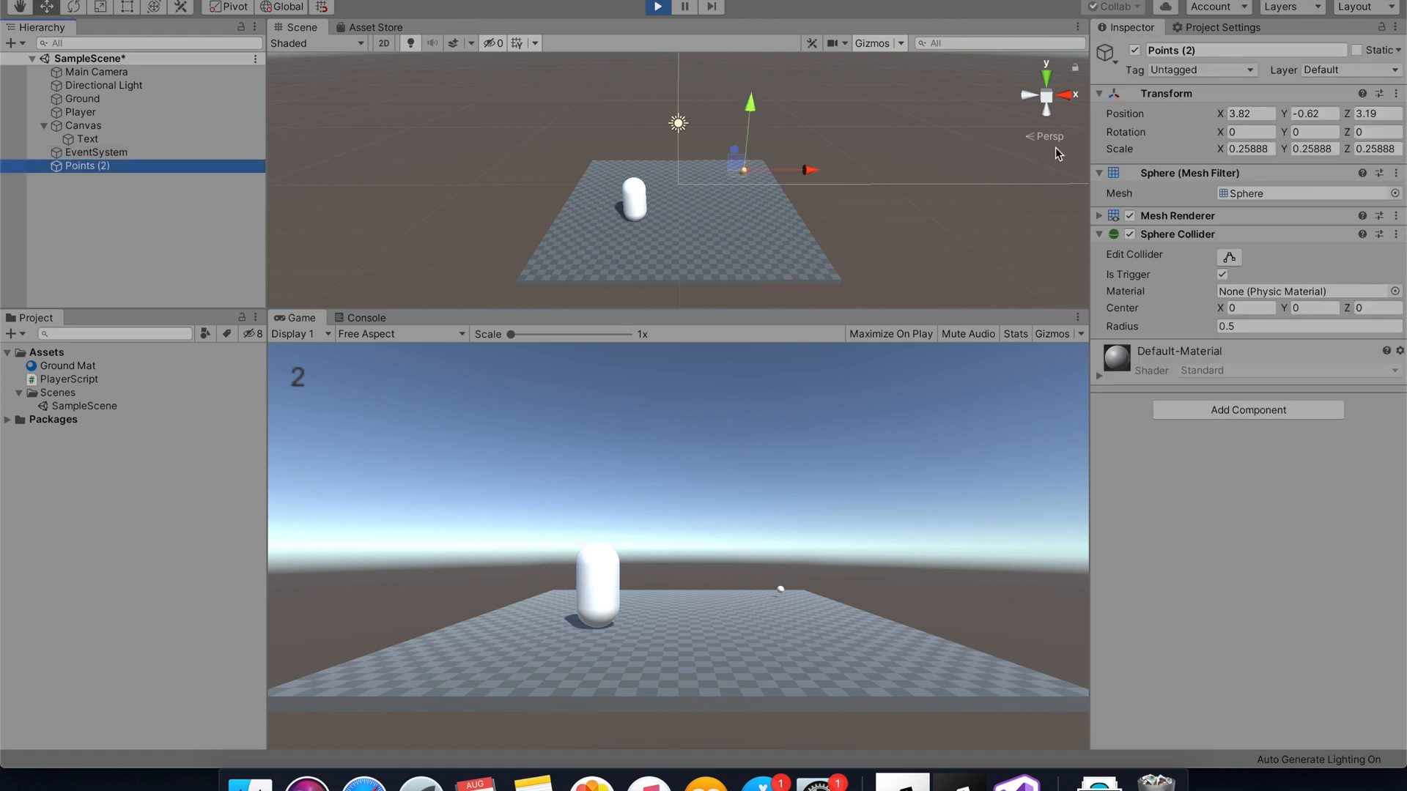
scroll(834, 177, up, 3)
click(889, 510)
key(d)
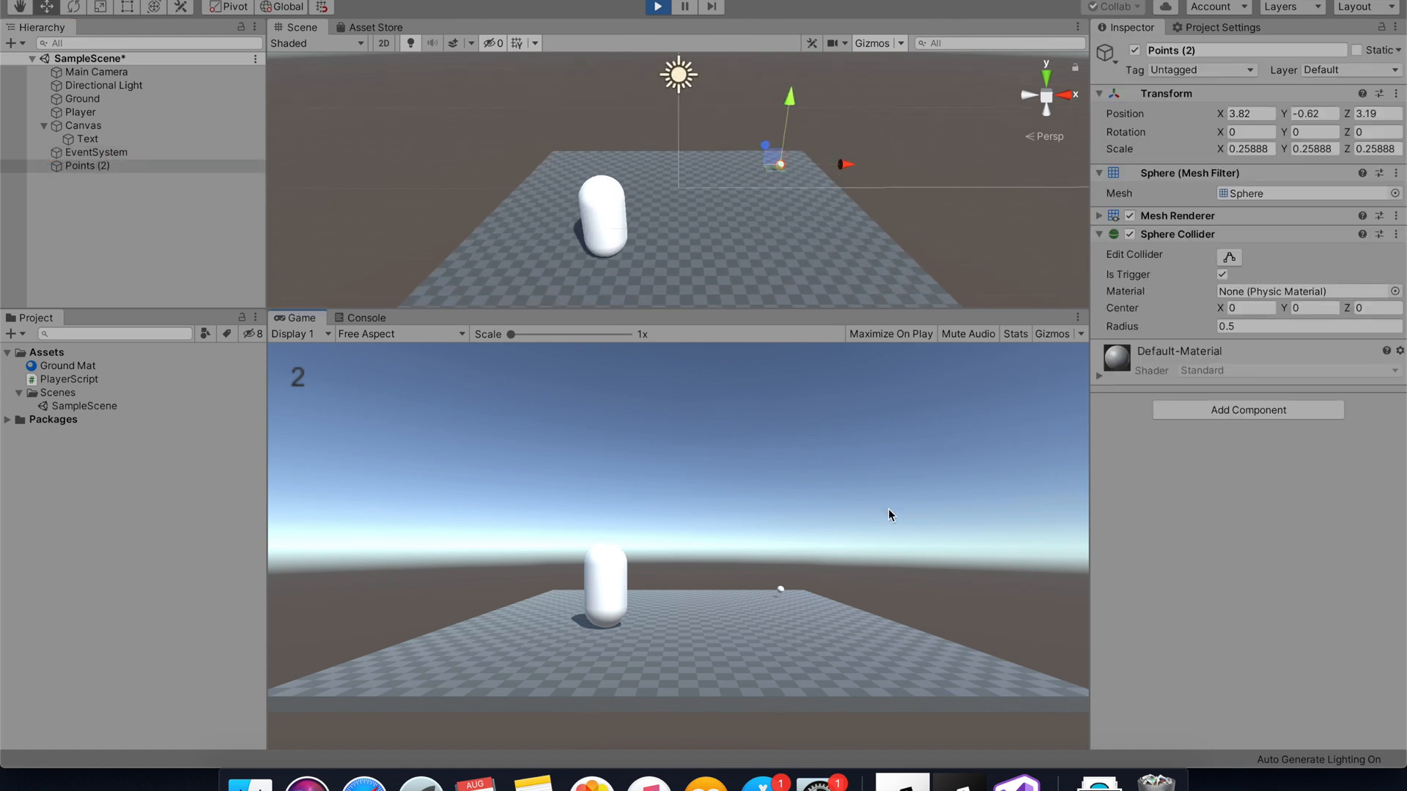
key(w)
key(w)
key(d)
key(s)
key(a)
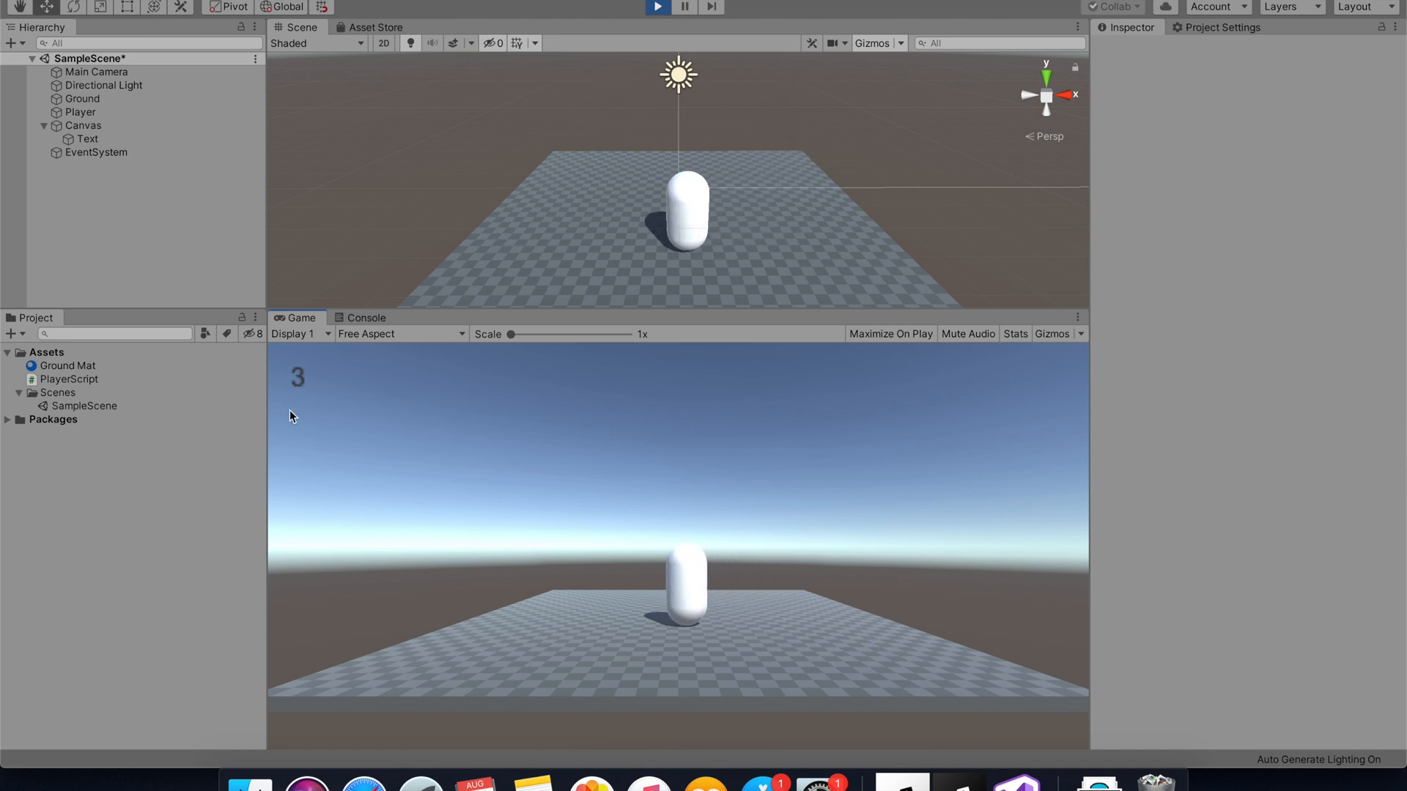
key(a)
- Maximize the Game view, move the Player around the empty ground, and restore the normal layout
key(shift+space)
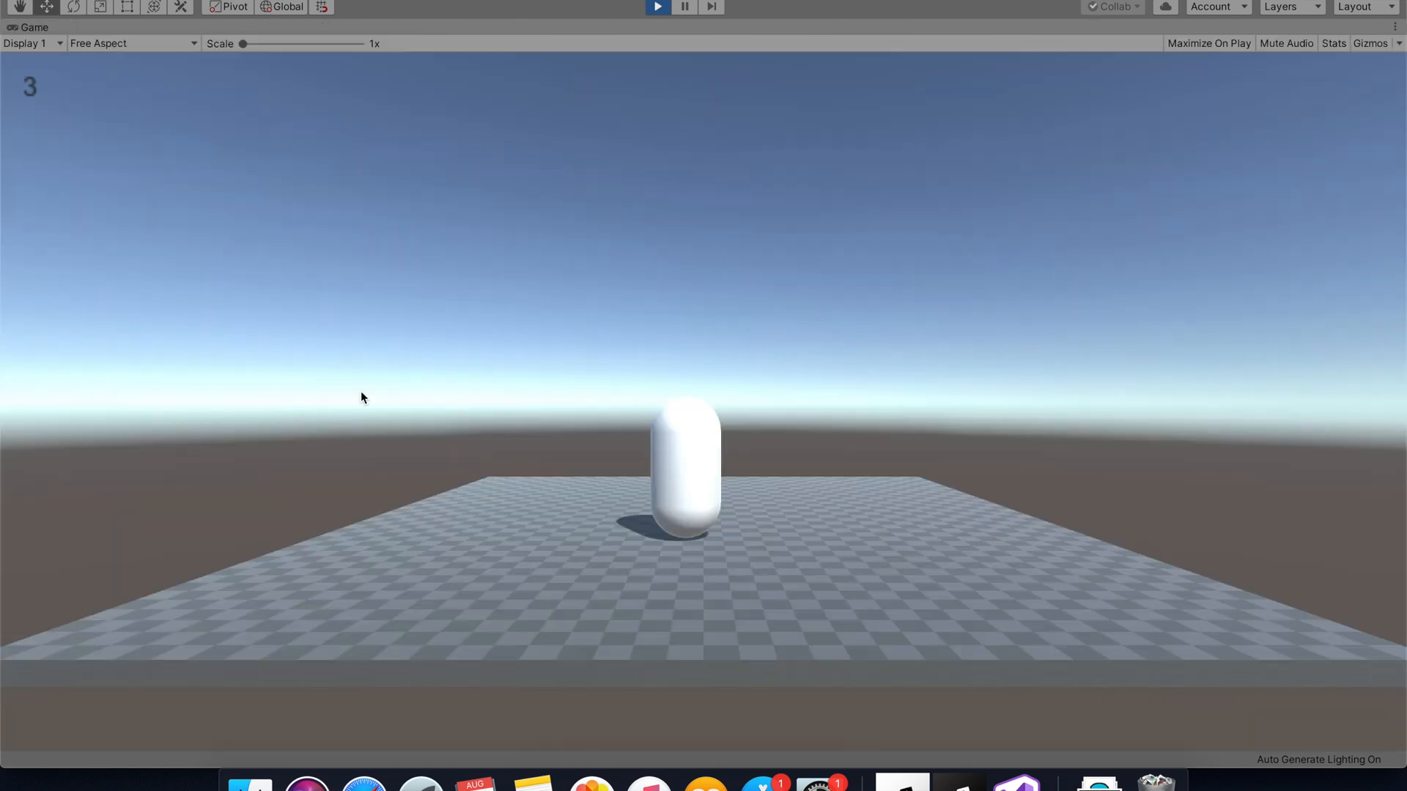
key(s)
key(w)
key(d)
key(a)
key(d)
key(s)
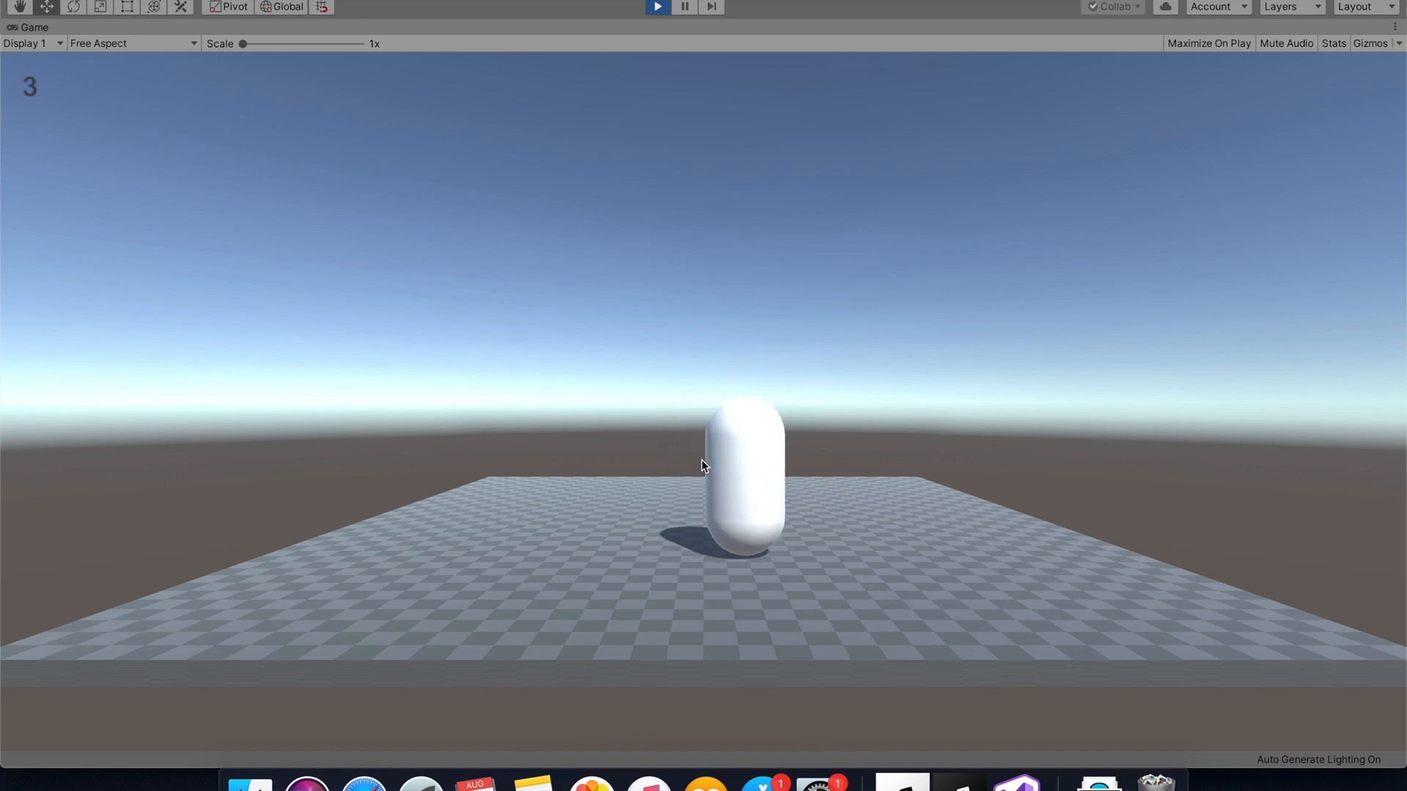
key(a)
key(w)
key(shift+space)
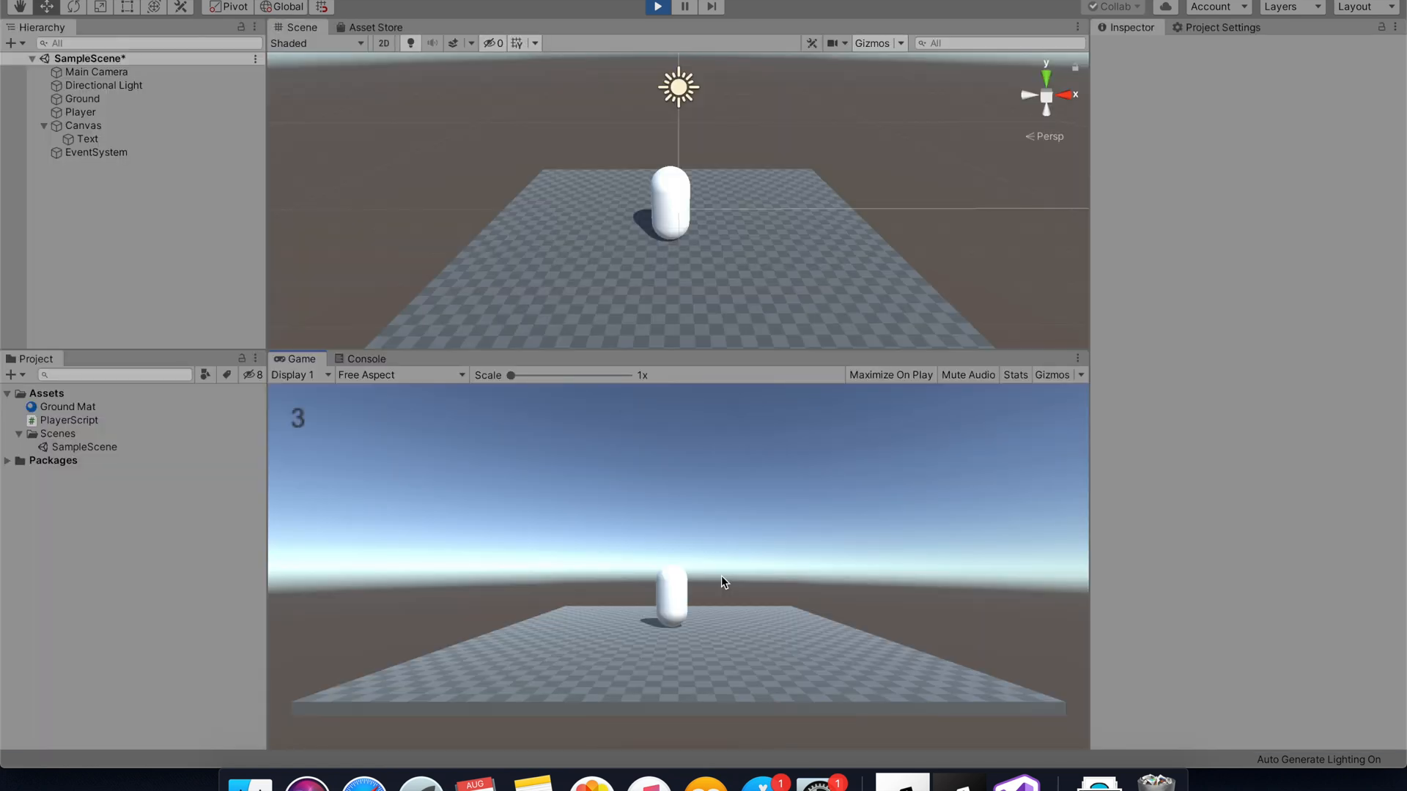